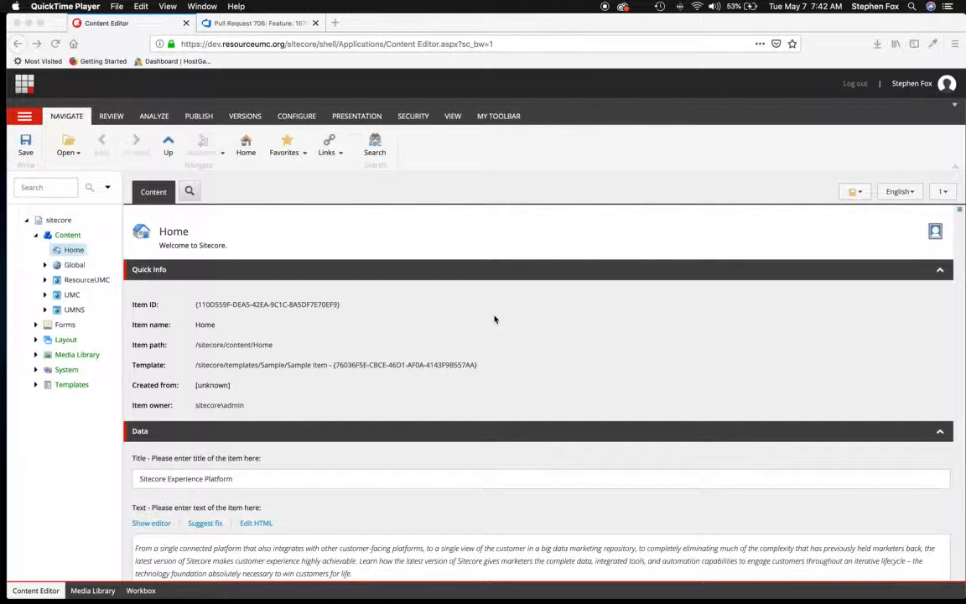
Step: Widen the content tree and expand the ResourceUMC site down to the children of its home item
{"action": "left_click", "coordinate": [45, 282]}
{"action": "left_click", "coordinate": [45, 282]}
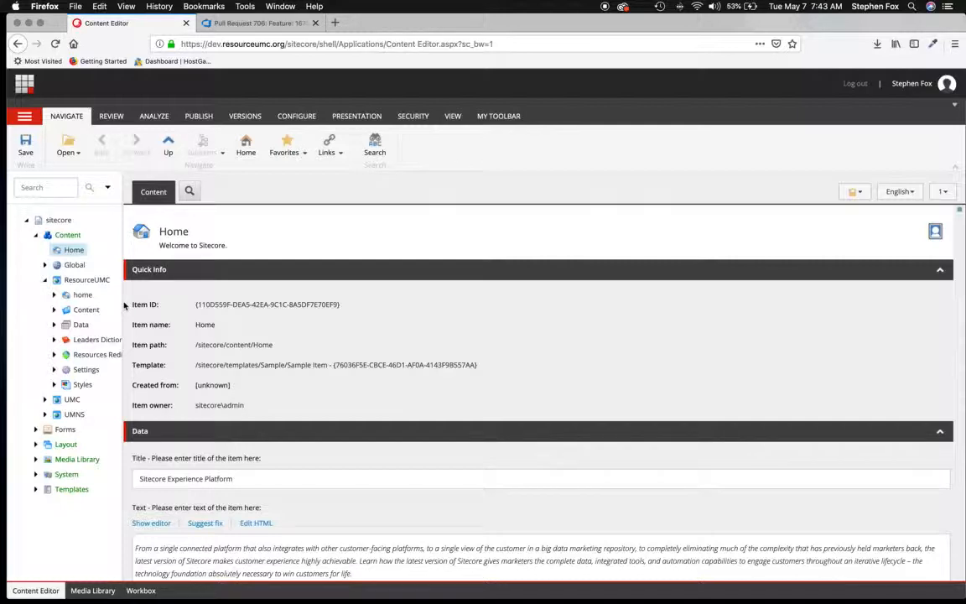
{"action": "left_click_drag", "start_coordinate": [124, 302], "coordinate": [165, 293]}
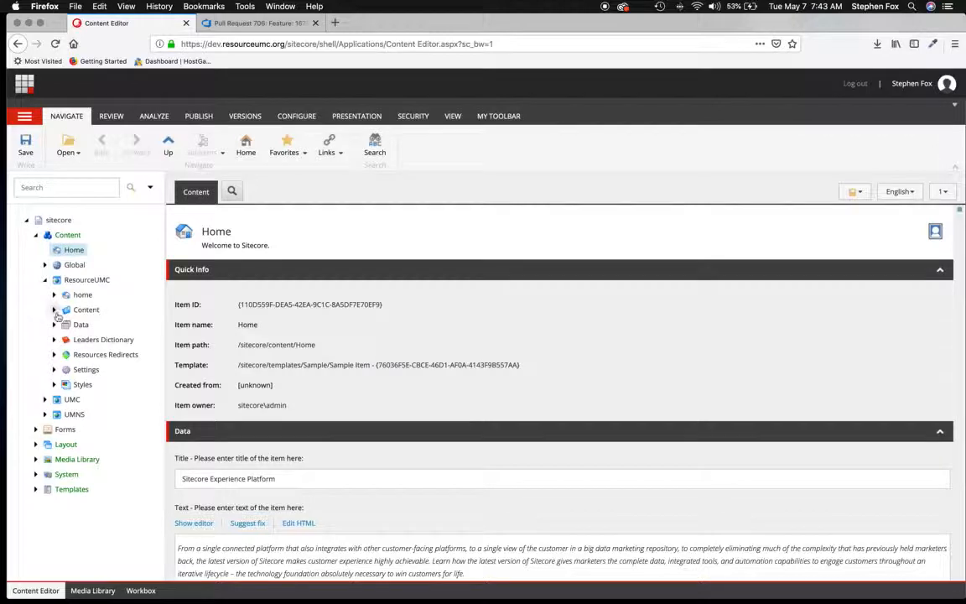
{"action": "left_click", "coordinate": [44, 280]}
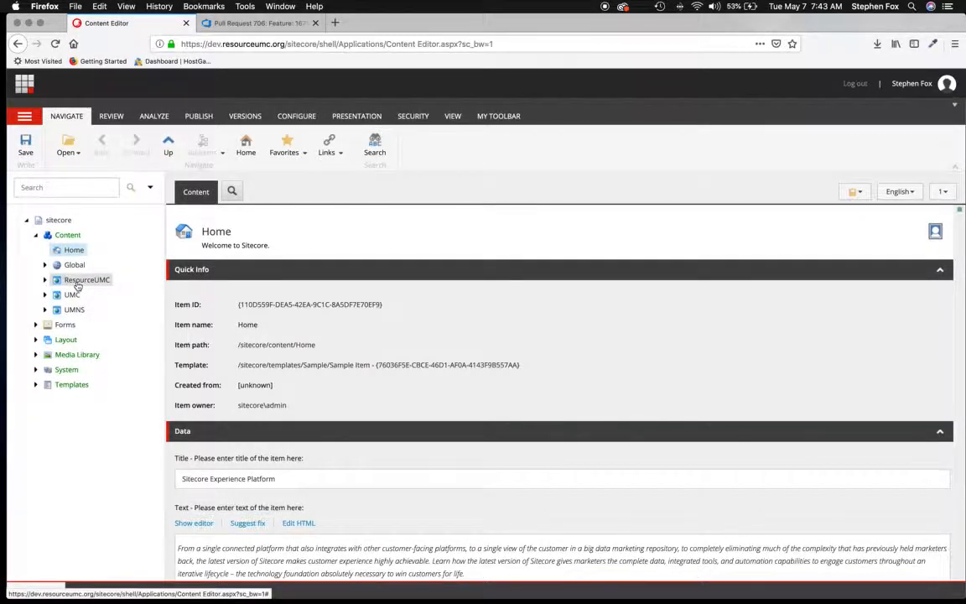
{"action": "left_click", "coordinate": [45, 280]}
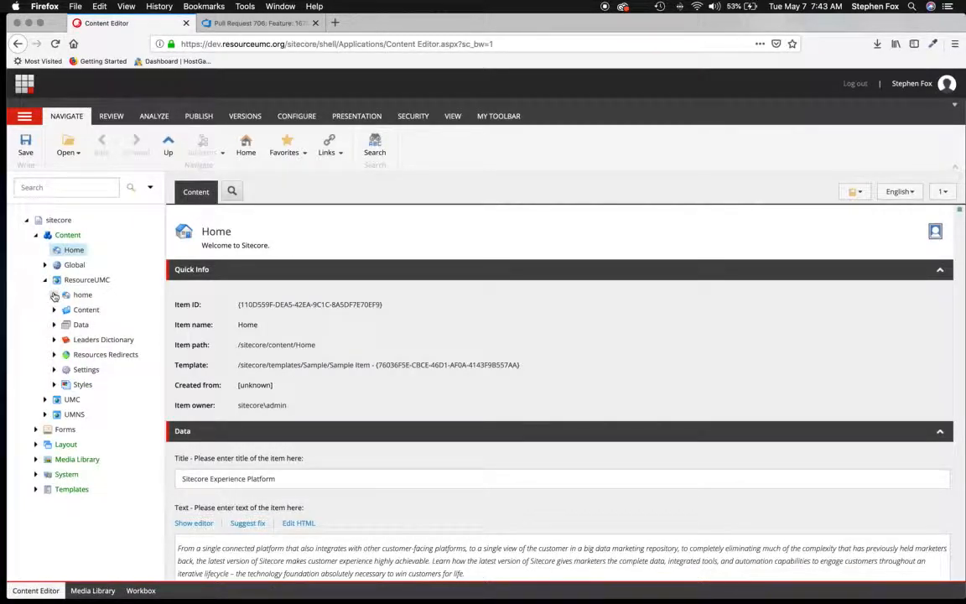
{"action": "left_click", "coordinate": [54, 294]}
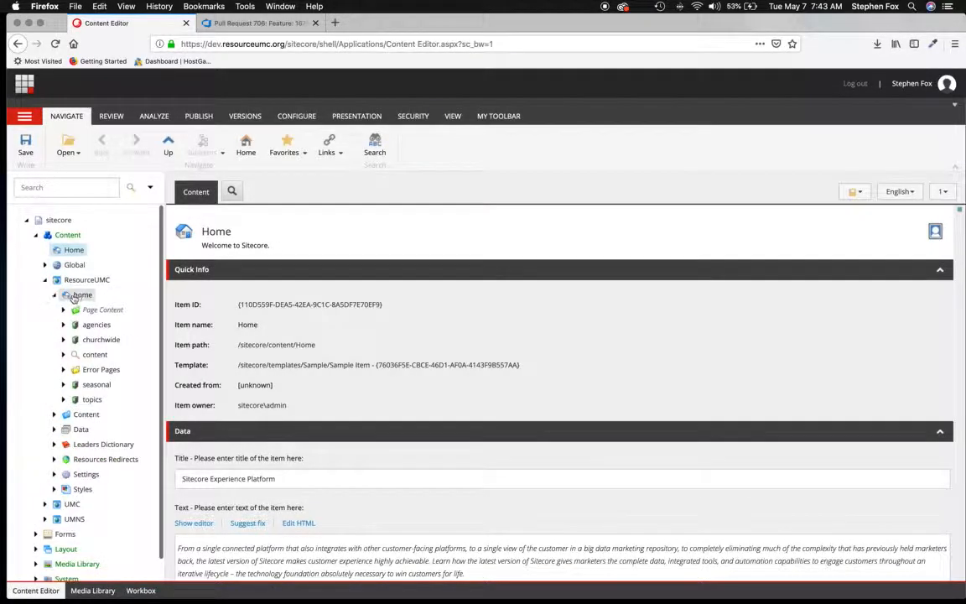
Step: Check which page types can be inserted under the content item in ResourceUMC's home, without inserting any
{"action": "right_click", "coordinate": [92, 357]}
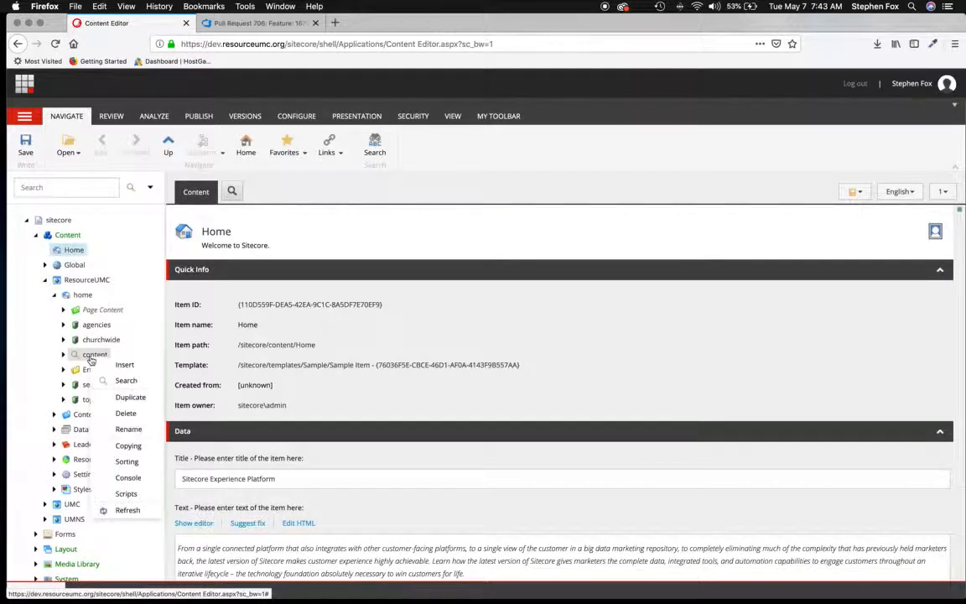
{"action": "mouse_move", "coordinate": [120, 365]}
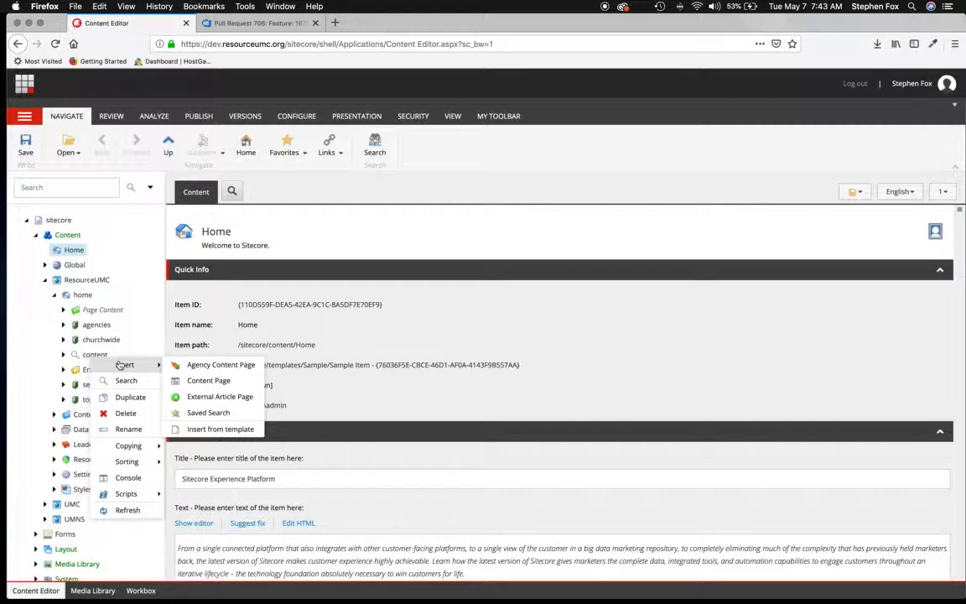
{"action": "key", "text": "Escape"}
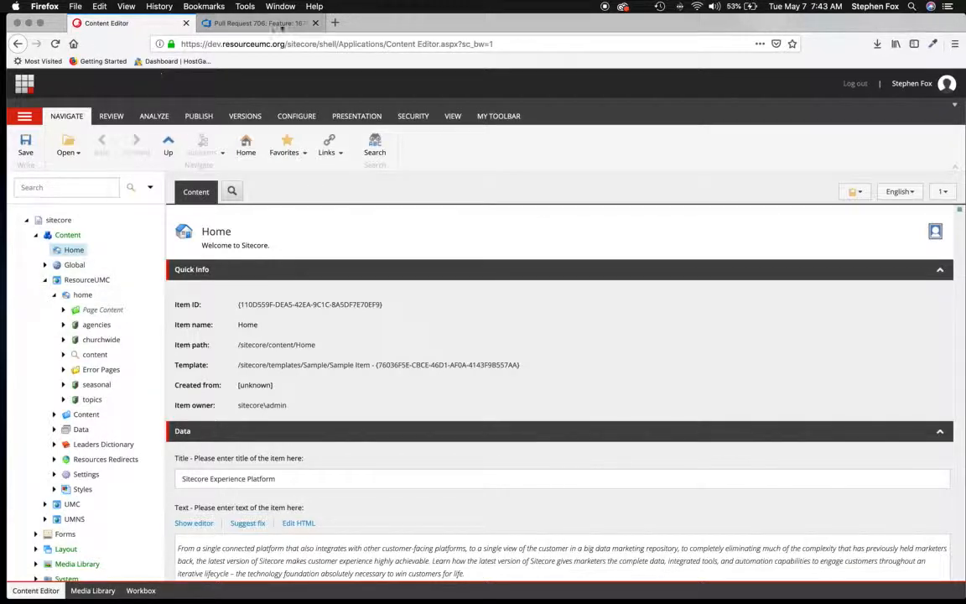
Step: Open the live site resourceumc.org in a new browser tab
{"action": "left_click", "coordinate": [334, 23]}
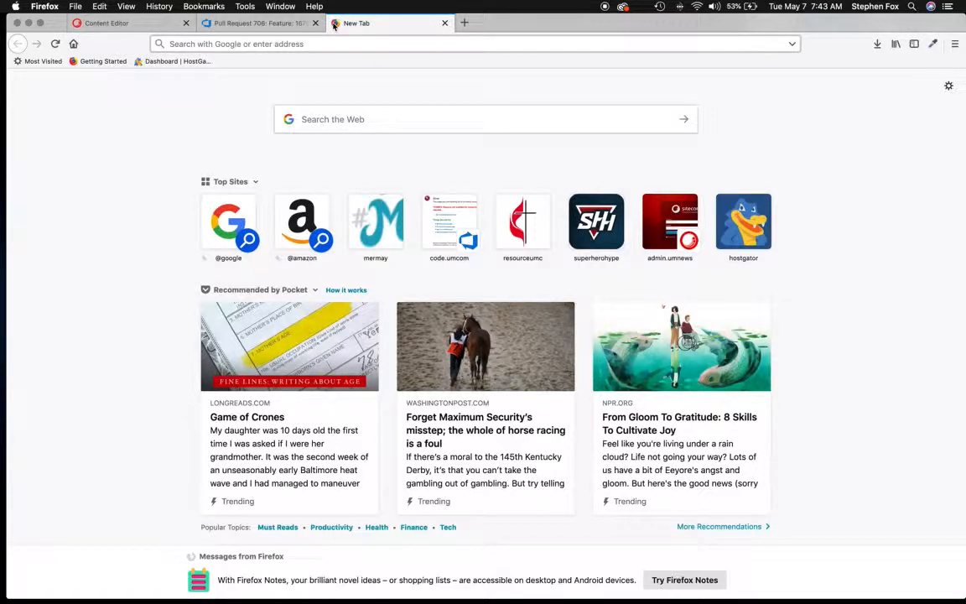
{"action": "type", "text": "resourceumc.org/"}
{"action": "key", "text": "Return"}
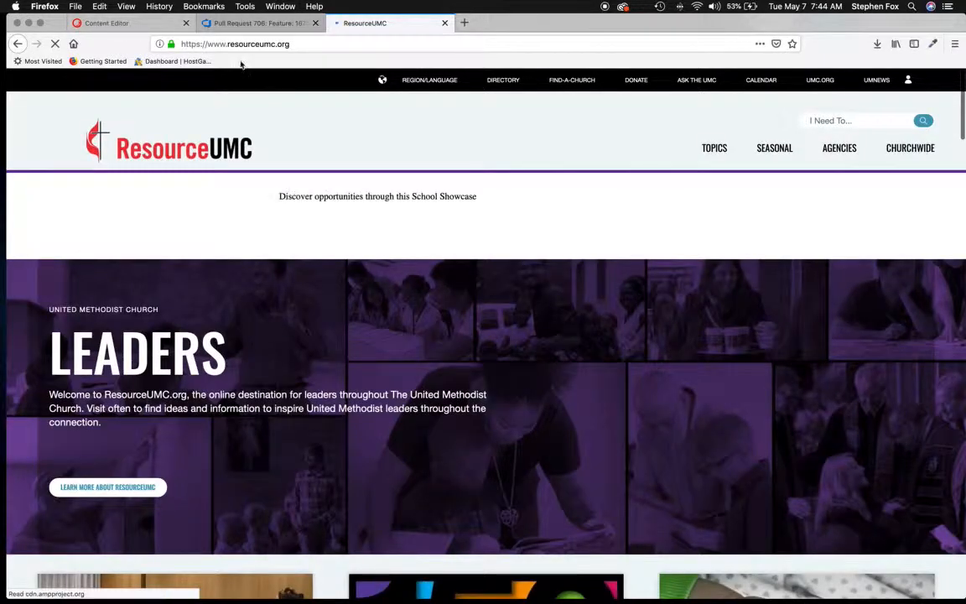
Step: Look over the whole ResourceUMC home page, from the Leaders banner down to the footer links
{"action": "scroll", "coordinate": [632, 428], "scroll_direction": "down", "scroll_amount": 6}
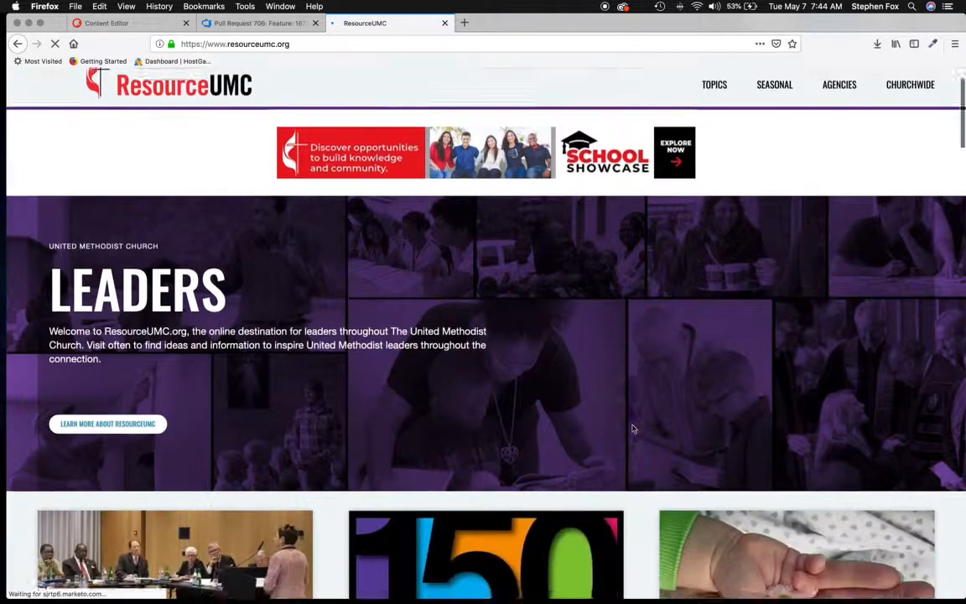
{"action": "scroll", "coordinate": [632, 429], "scroll_direction": "down", "scroll_amount": 8}
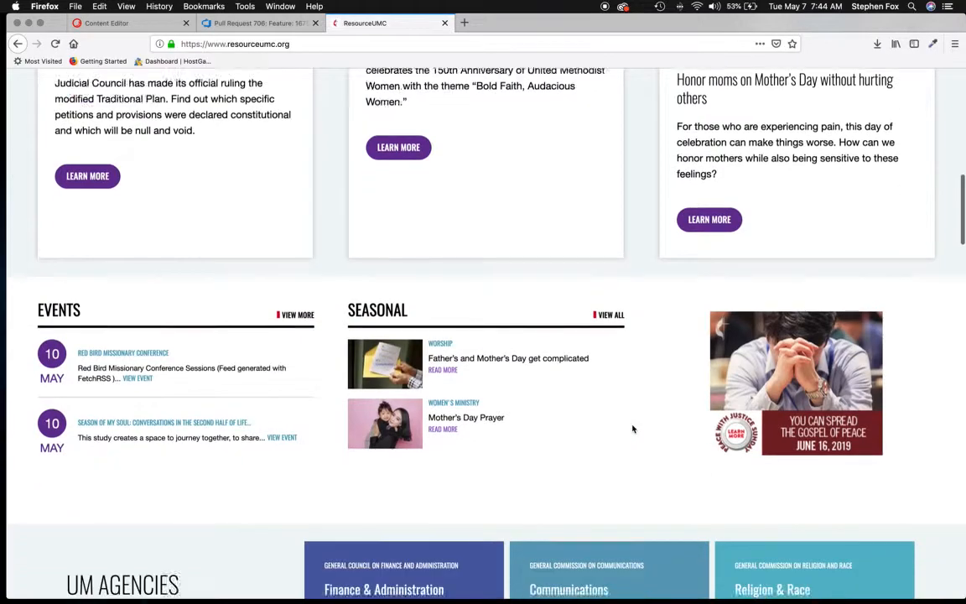
{"action": "scroll", "coordinate": [632, 429], "scroll_direction": "down", "scroll_amount": 15}
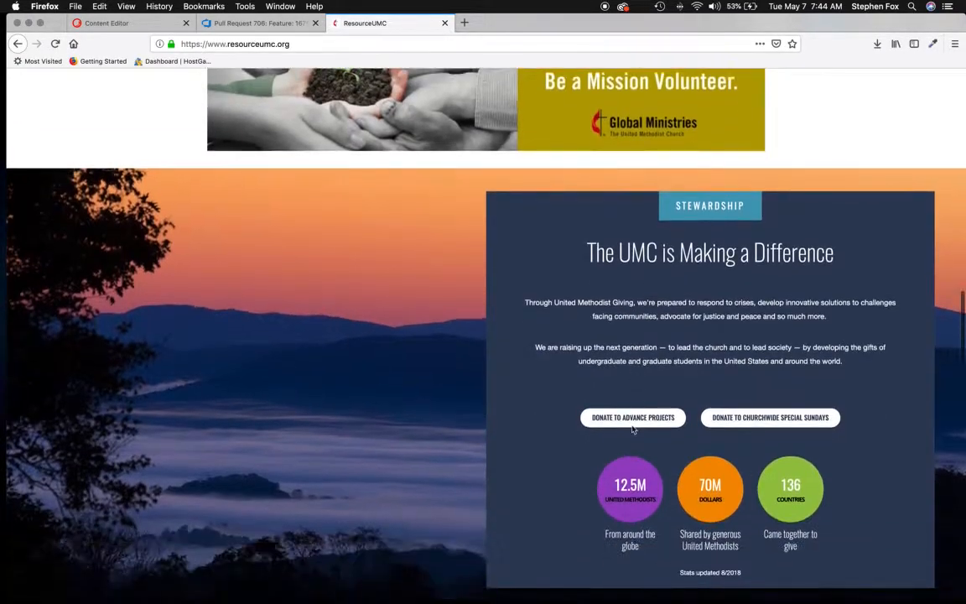
{"action": "scroll", "coordinate": [632, 425], "scroll_direction": "down", "scroll_amount": 10}
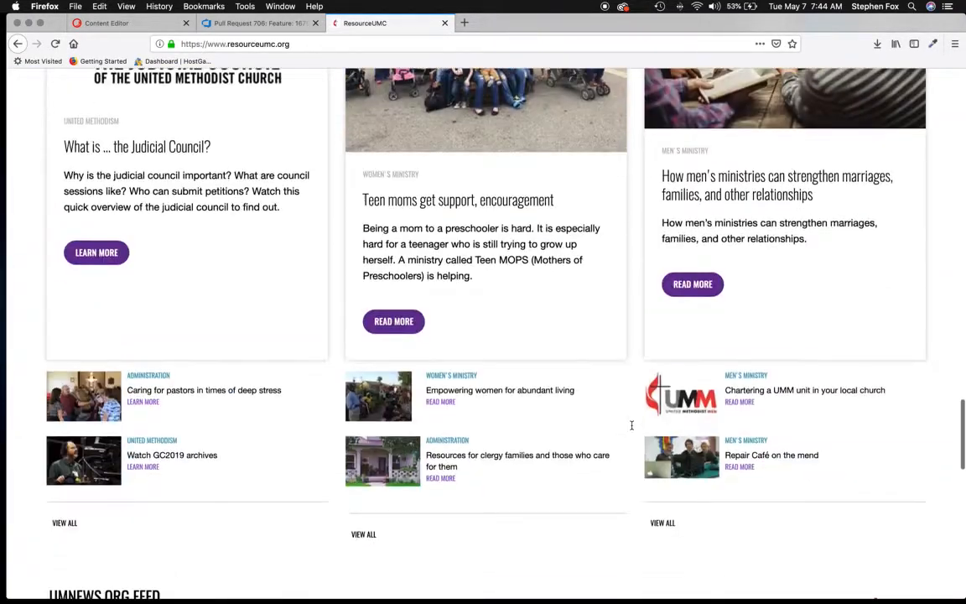
{"action": "scroll", "coordinate": [631, 425], "scroll_direction": "down", "scroll_amount": 10}
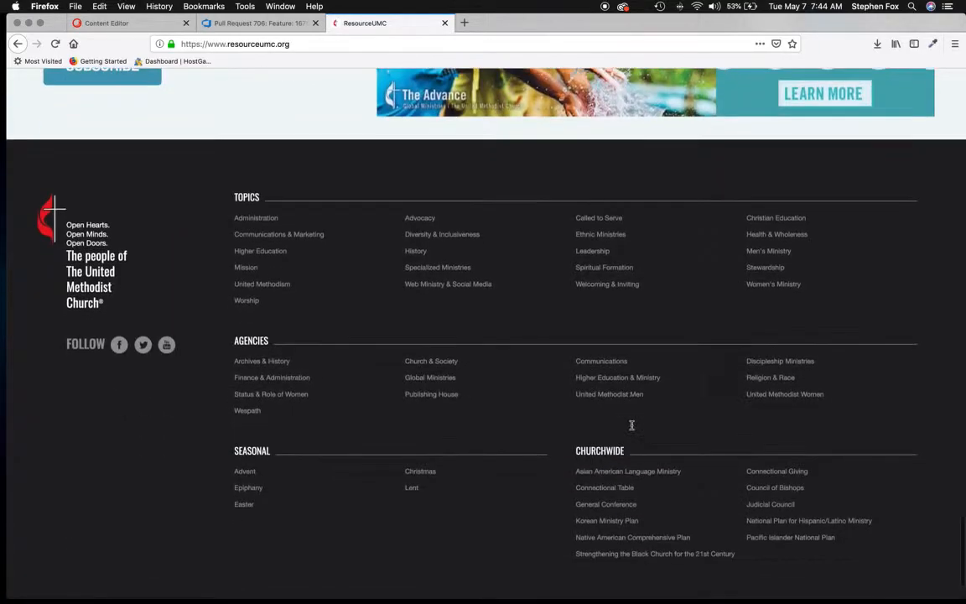
{"action": "scroll", "coordinate": [632, 431], "scroll_direction": "up", "scroll_amount": 20}
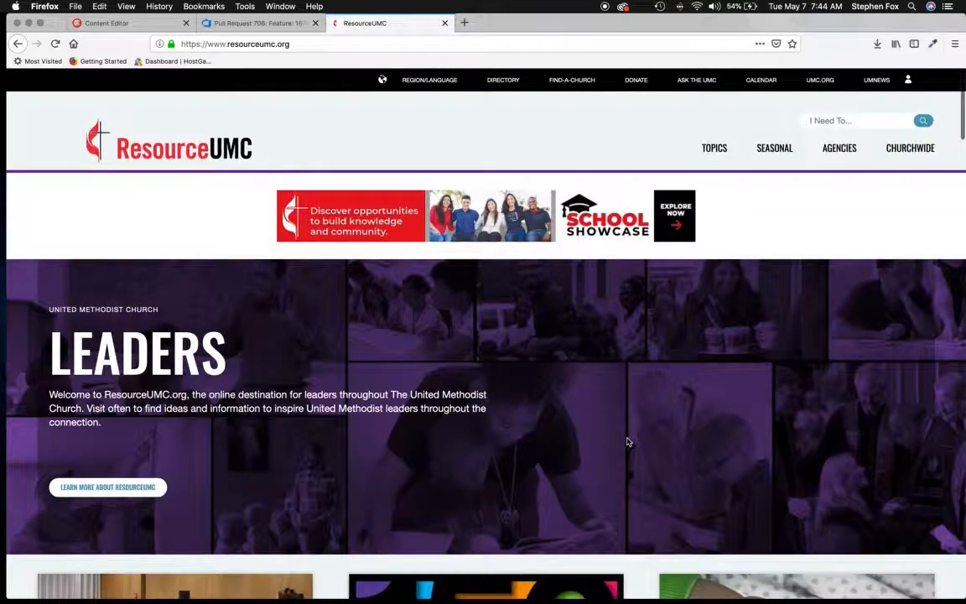
{"action": "scroll", "coordinate": [637, 335], "scroll_direction": "down", "scroll_amount": 1}
{"action": "scroll", "coordinate": [643, 230], "scroll_direction": "up", "scroll_amount": 2}
Step: Open the Administration topic page and examine its hero, promo cards and article sliders such as Finance and Trustee and FAQs
{"action": "mouse_move", "coordinate": [714, 148]}
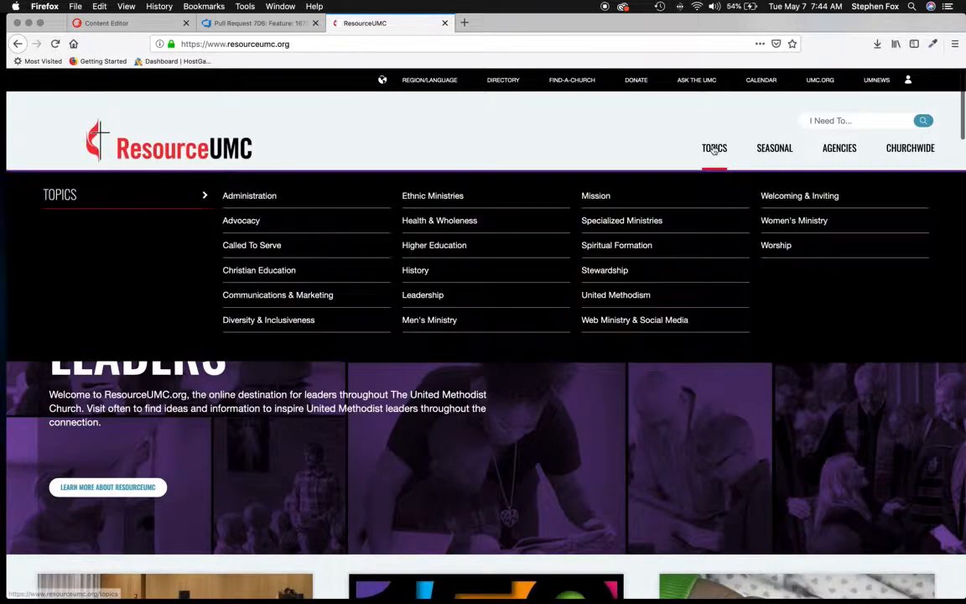
{"action": "left_click", "coordinate": [253, 197]}
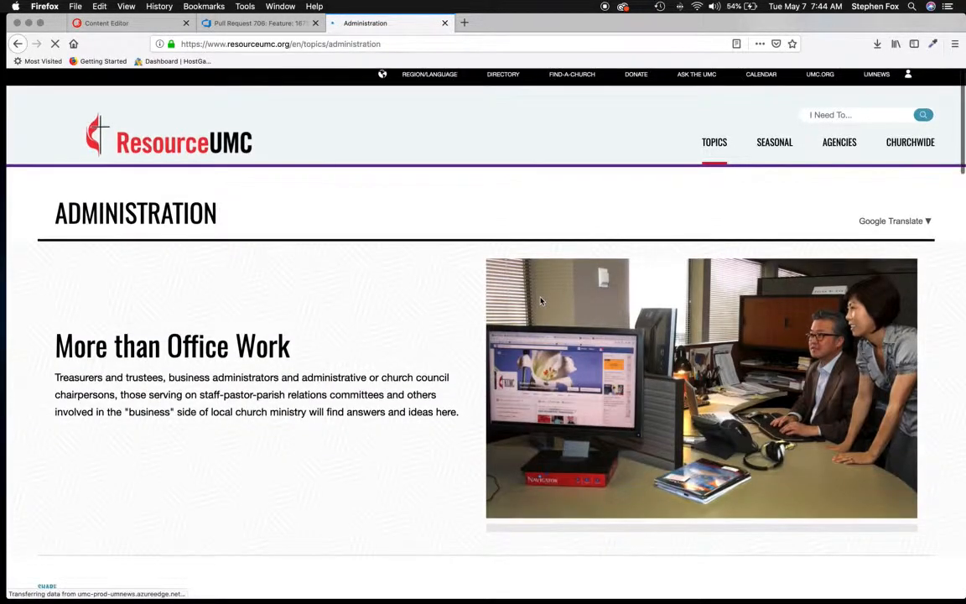
{"action": "scroll", "coordinate": [589, 336], "scroll_direction": "down", "scroll_amount": 5}
{"action": "scroll", "coordinate": [589, 337], "scroll_direction": "down", "scroll_amount": 8}
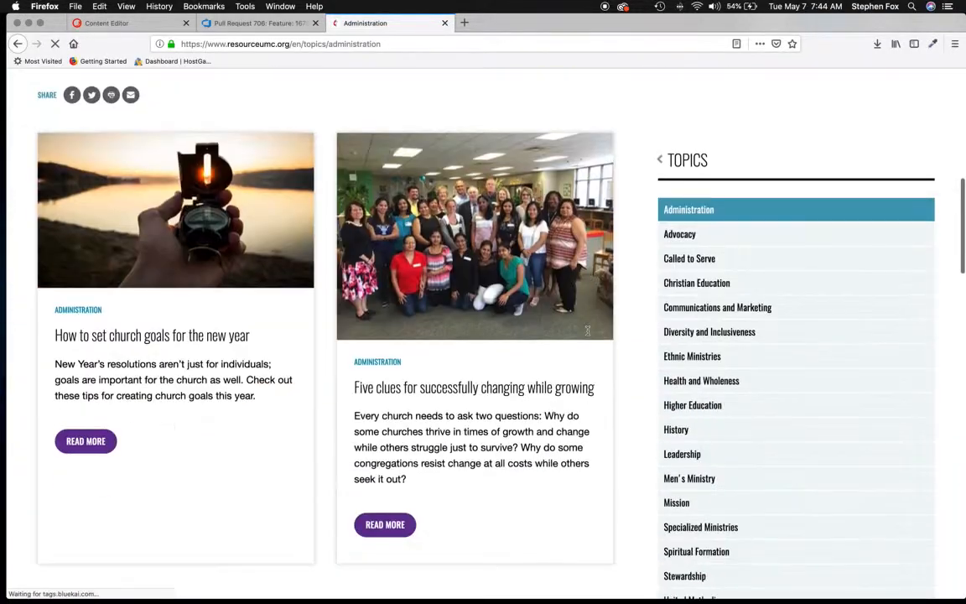
{"action": "scroll", "coordinate": [589, 336], "scroll_direction": "down", "scroll_amount": 5}
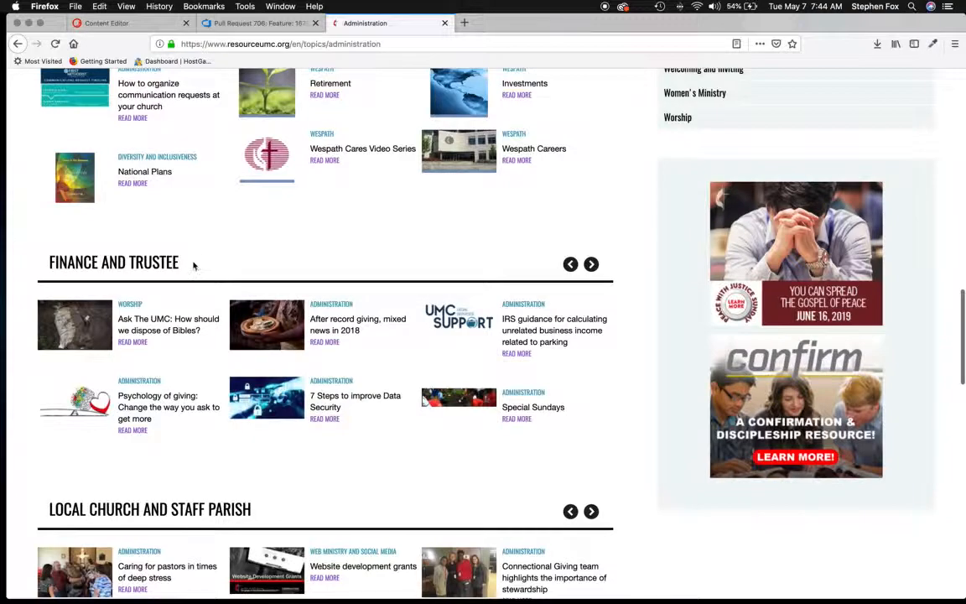
{"action": "scroll", "coordinate": [191, 267], "scroll_direction": "up", "scroll_amount": 3}
{"action": "scroll", "coordinate": [201, 276], "scroll_direction": "down", "scroll_amount": 3}
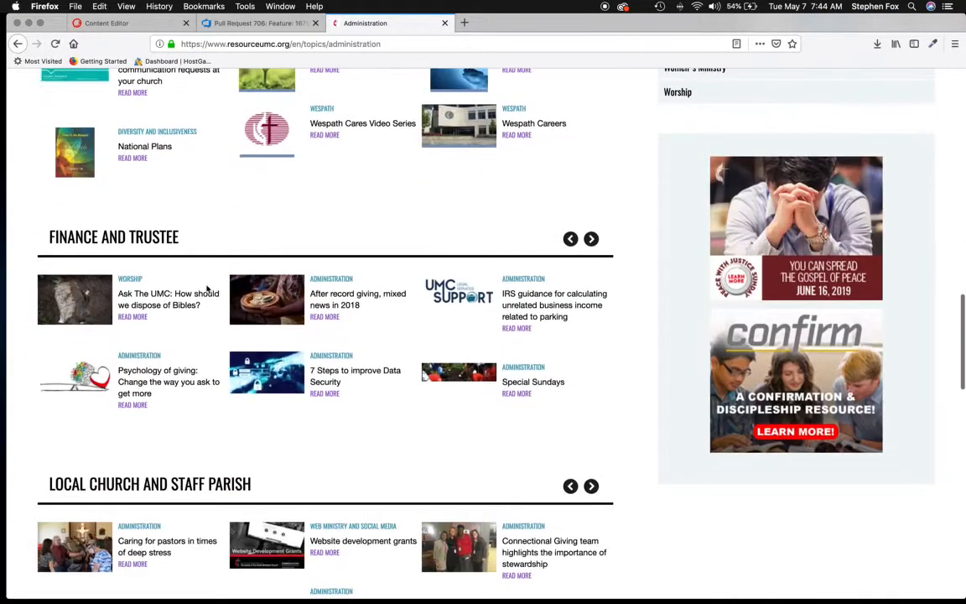
{"action": "scroll", "coordinate": [207, 288], "scroll_direction": "down", "scroll_amount": 2}
{"action": "scroll", "coordinate": [356, 366], "scroll_direction": "down", "scroll_amount": 8}
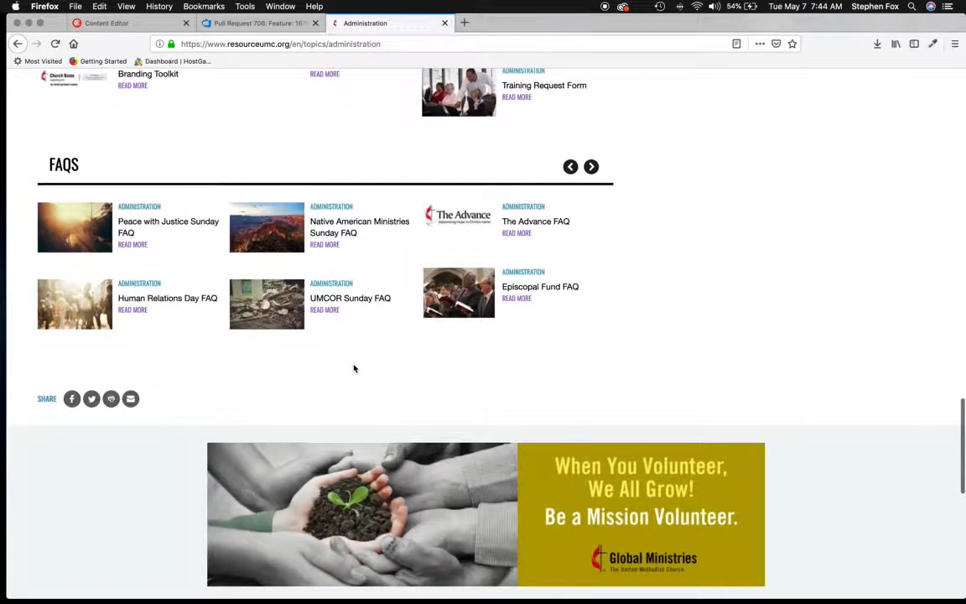
{"action": "scroll", "coordinate": [353, 368], "scroll_direction": "down", "scroll_amount": 3}
{"action": "scroll", "coordinate": [354, 368], "scroll_direction": "up", "scroll_amount": 5}
{"action": "scroll", "coordinate": [353, 368], "scroll_direction": "up", "scroll_amount": 15}
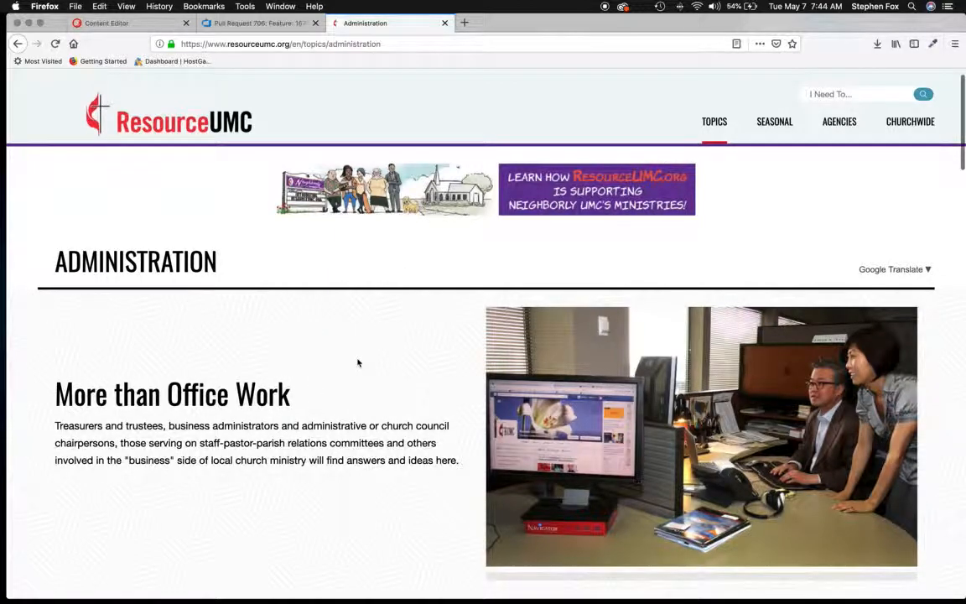
{"action": "scroll", "coordinate": [357, 362], "scroll_direction": "down", "scroll_amount": 3}
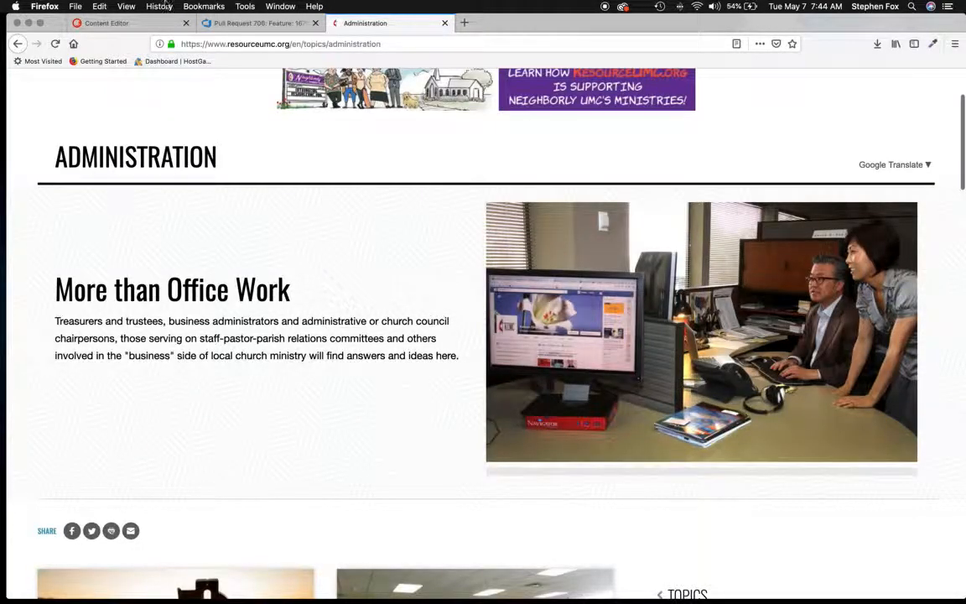
Step: Return to the Content Editor, expand topics and its administration page under home, and widen the content tree further
{"action": "left_click", "coordinate": [141, 25]}
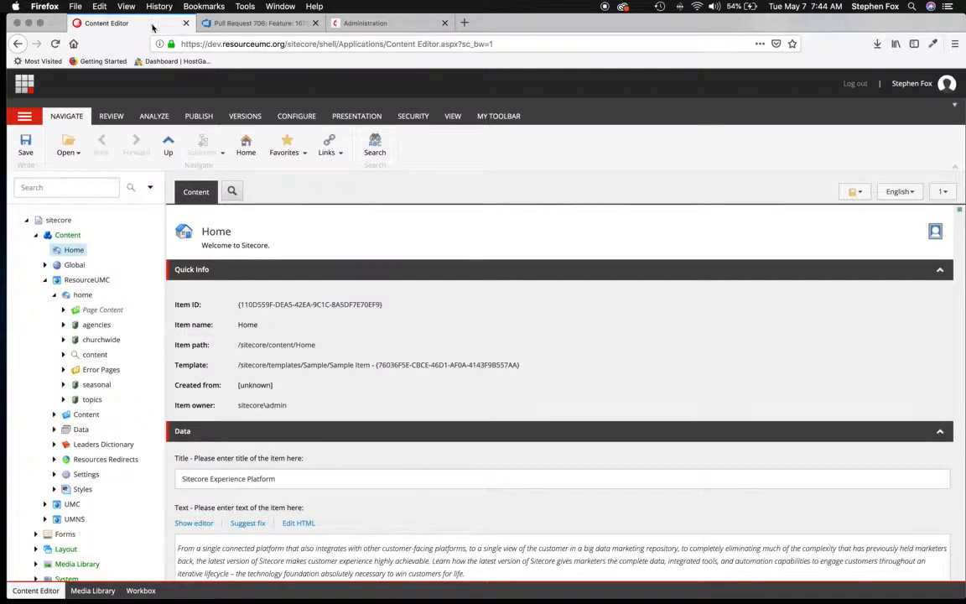
{"action": "left_click", "coordinate": [353, 23]}
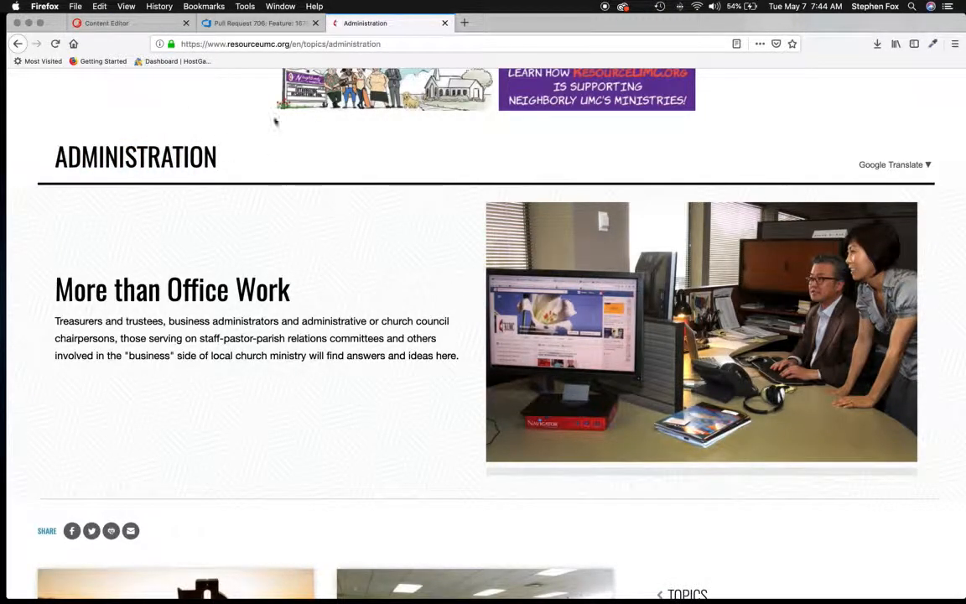
{"action": "left_click", "coordinate": [121, 23]}
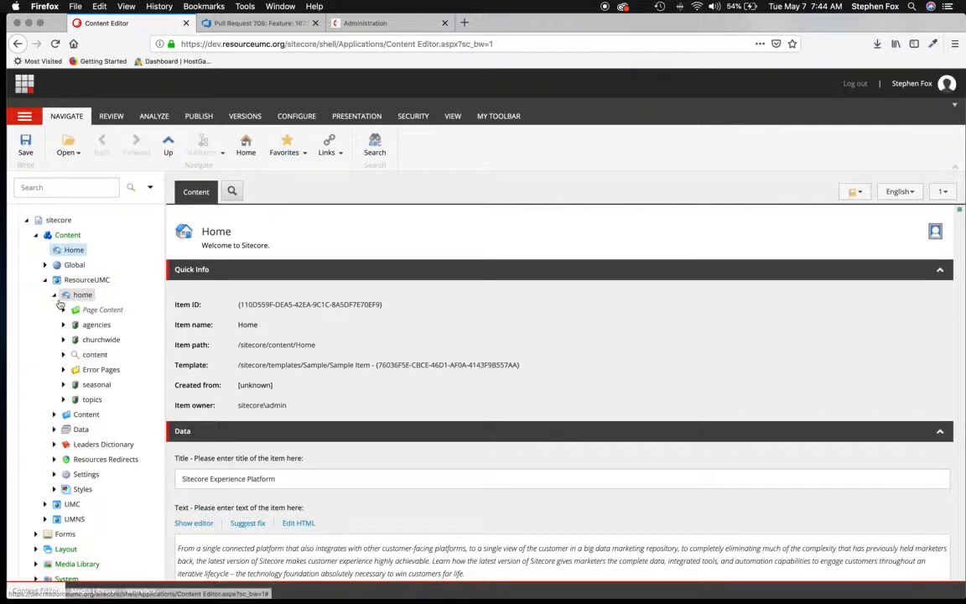
{"action": "left_click", "coordinate": [63, 401]}
{"action": "left_click_drag", "start_coordinate": [165, 394], "coordinate": [216, 394]}
{"action": "scroll", "coordinate": [150, 370], "scroll_direction": "down", "scroll_amount": 3}
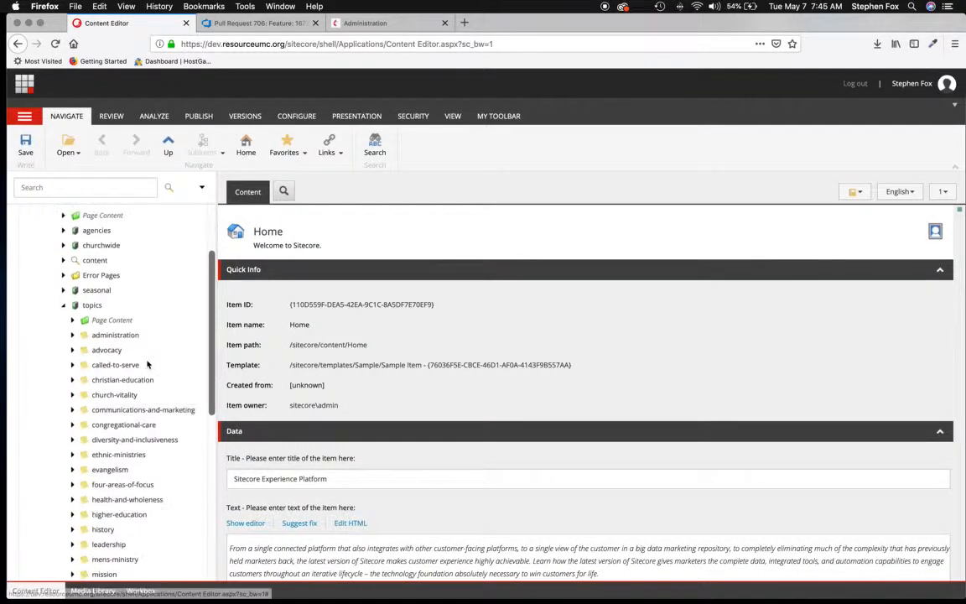
{"action": "left_click", "coordinate": [72, 335]}
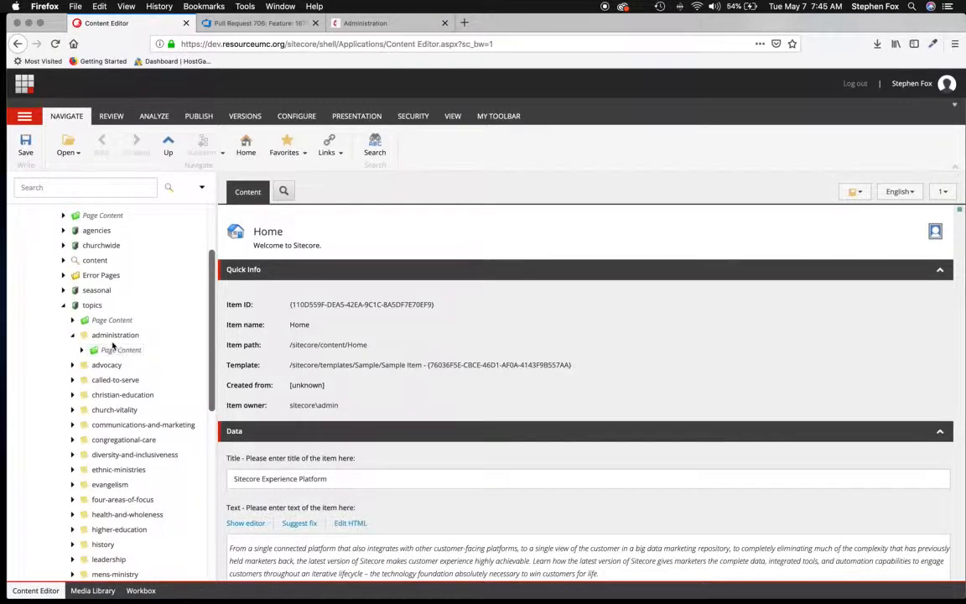
Step: Expand the Page Content folder under administration to list the page's components
{"action": "left_click", "coordinate": [82, 350]}
{"action": "left_click", "coordinate": [82, 350]}
{"action": "left_click", "coordinate": [81, 350]}
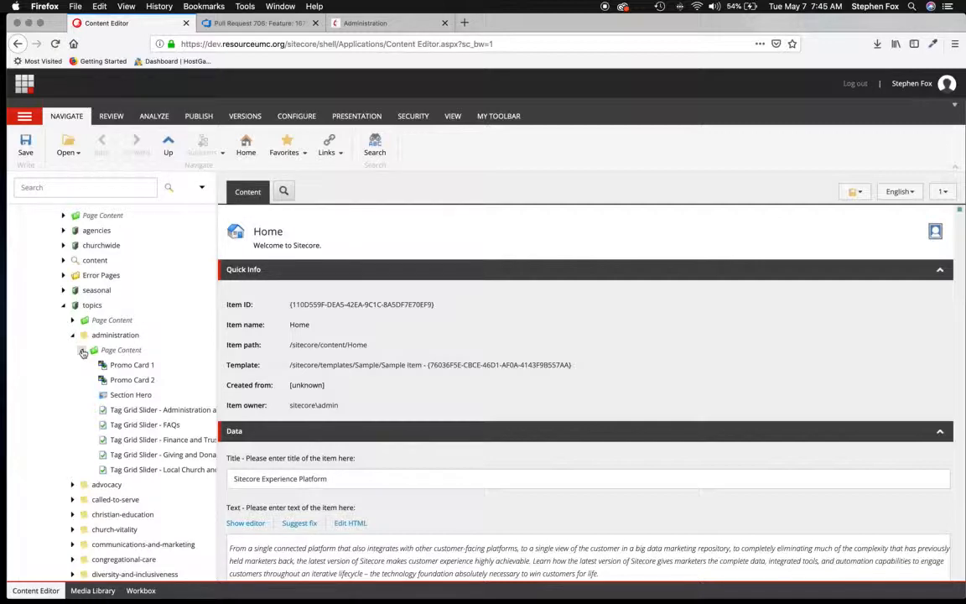
{"action": "left_click", "coordinate": [81, 350]}
{"action": "left_click", "coordinate": [82, 350]}
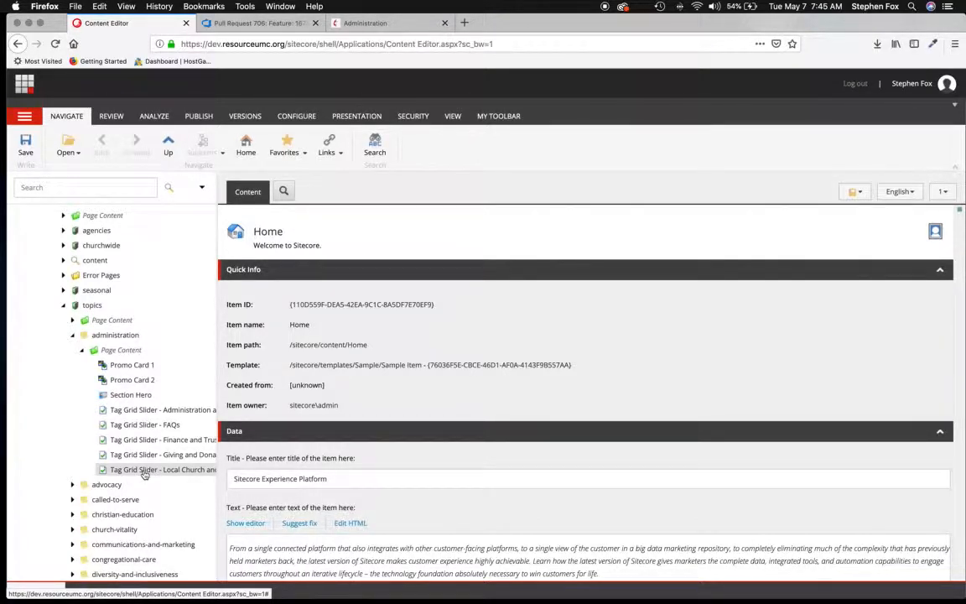
Step: Check the live Administration page, then open its Section Hero item in the Content Editor and view the Hero Body and Hero Image fields
{"action": "left_click", "coordinate": [358, 23]}
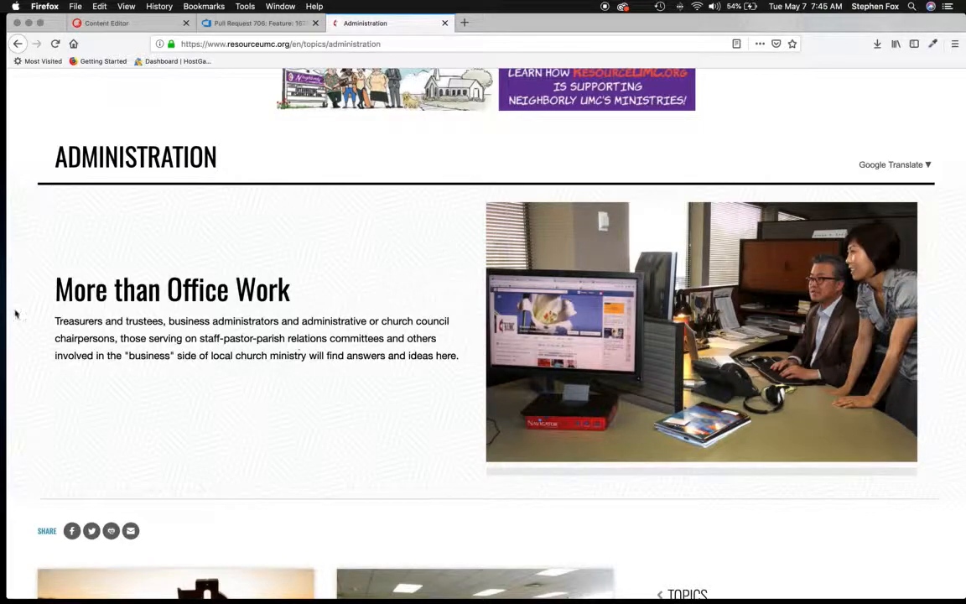
{"action": "left_click", "coordinate": [130, 25]}
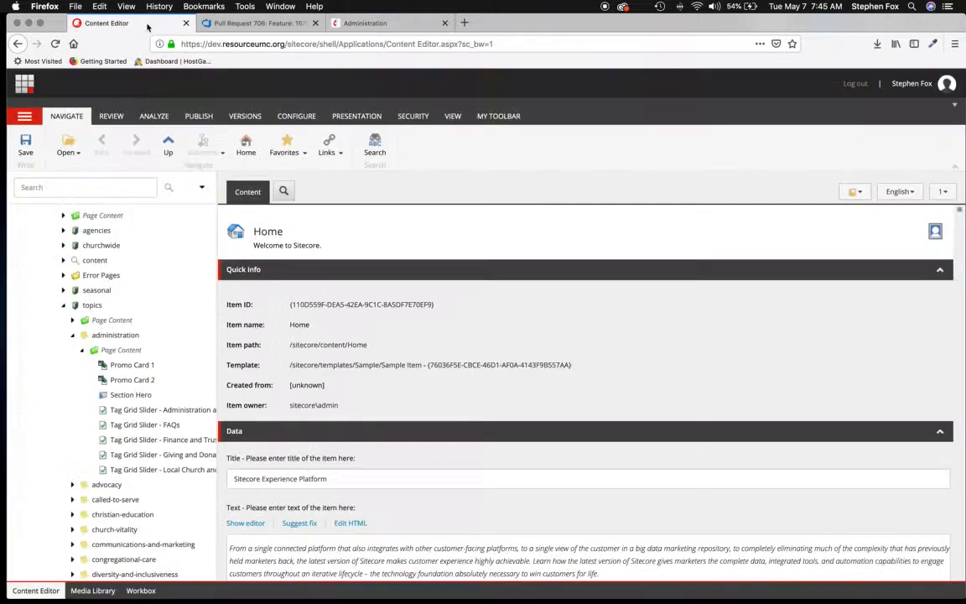
{"action": "left_click", "coordinate": [126, 395]}
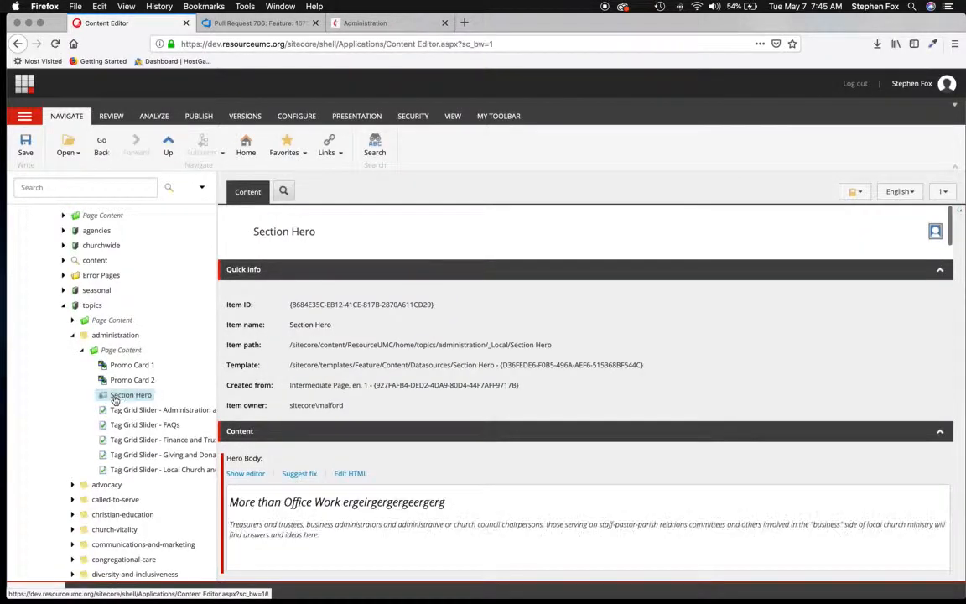
{"action": "scroll", "coordinate": [335, 430], "scroll_direction": "down", "scroll_amount": 3}
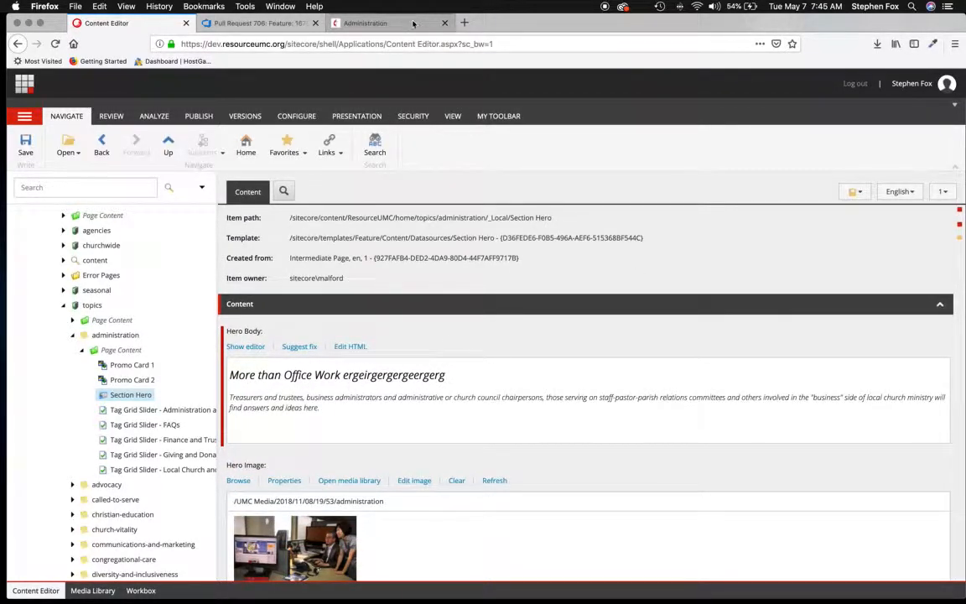
Step: Compare the live Administration hero with its Section Hero item, then load dev.resourceumc.org in the live page's tab
{"action": "left_click", "coordinate": [369, 23]}
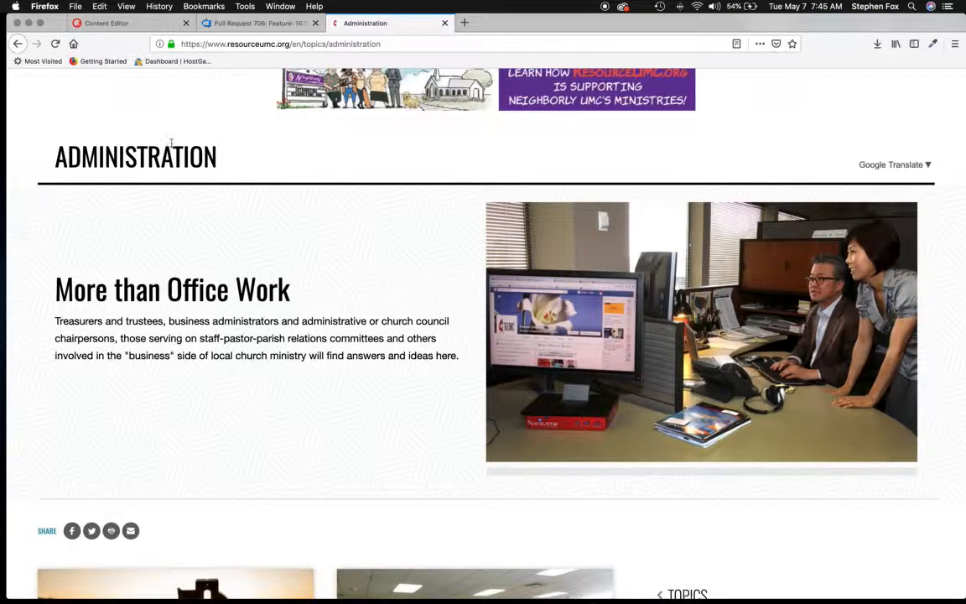
{"action": "left_click", "coordinate": [134, 22]}
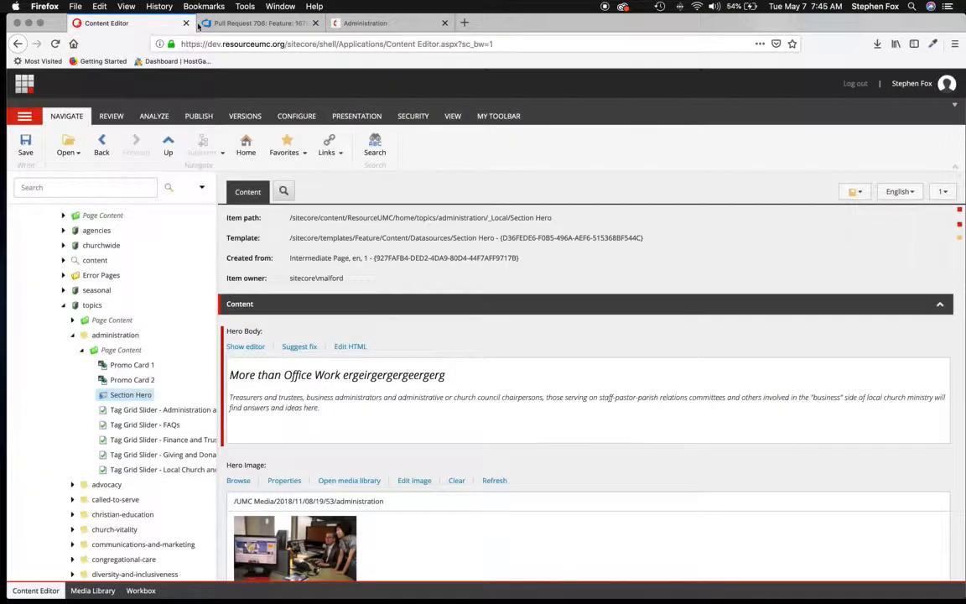
{"action": "left_click", "coordinate": [401, 24]}
{"action": "left_click", "coordinate": [367, 42]}
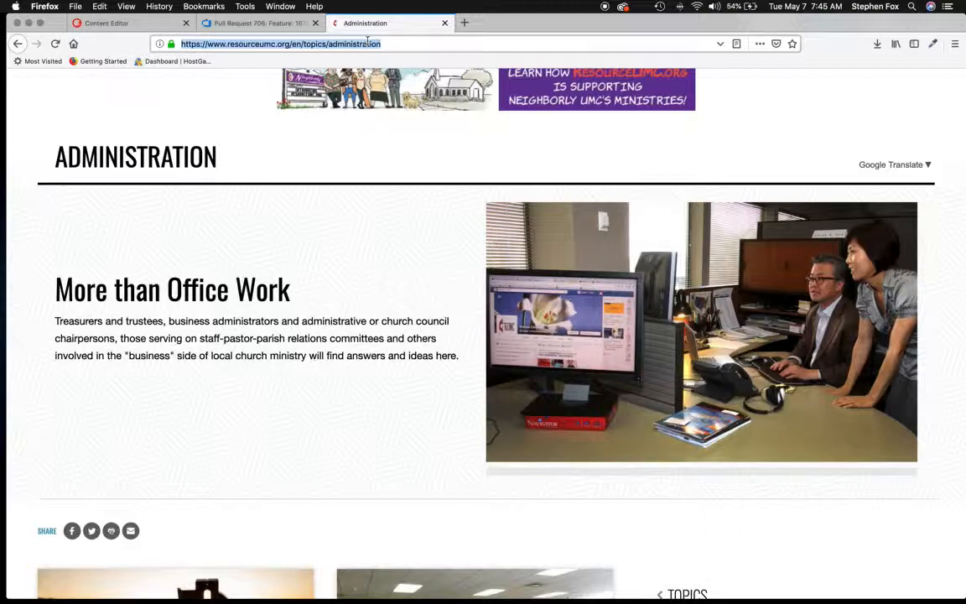
{"action": "type", "text": "dev."}
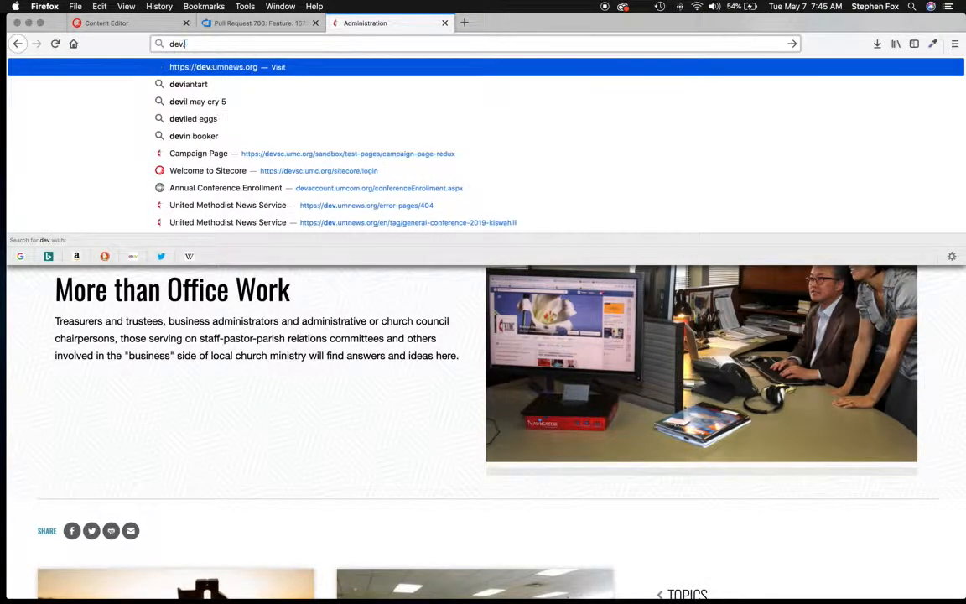
{"action": "type", "text": "resourceumc.org/"}
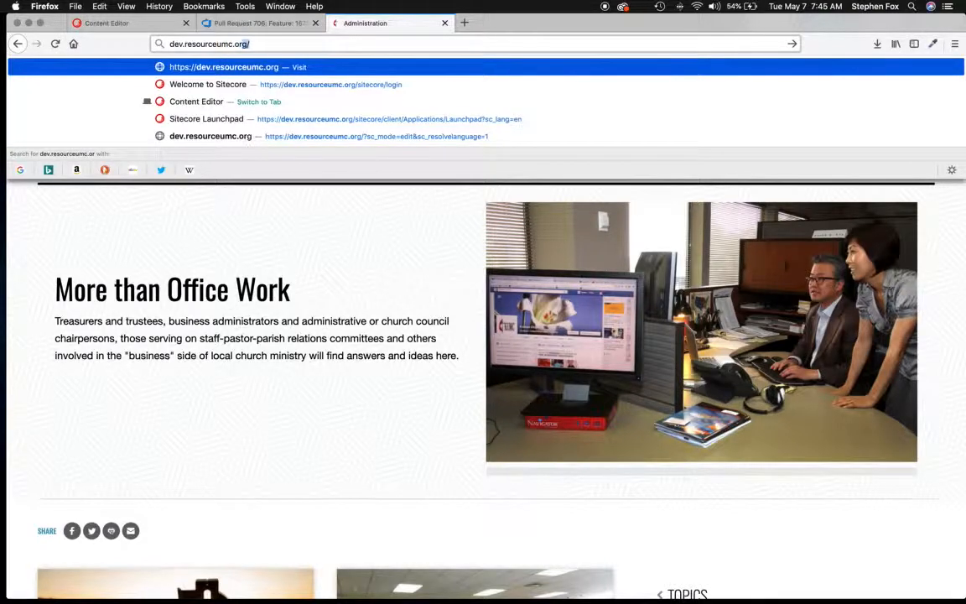
{"action": "key", "text": "Return"}
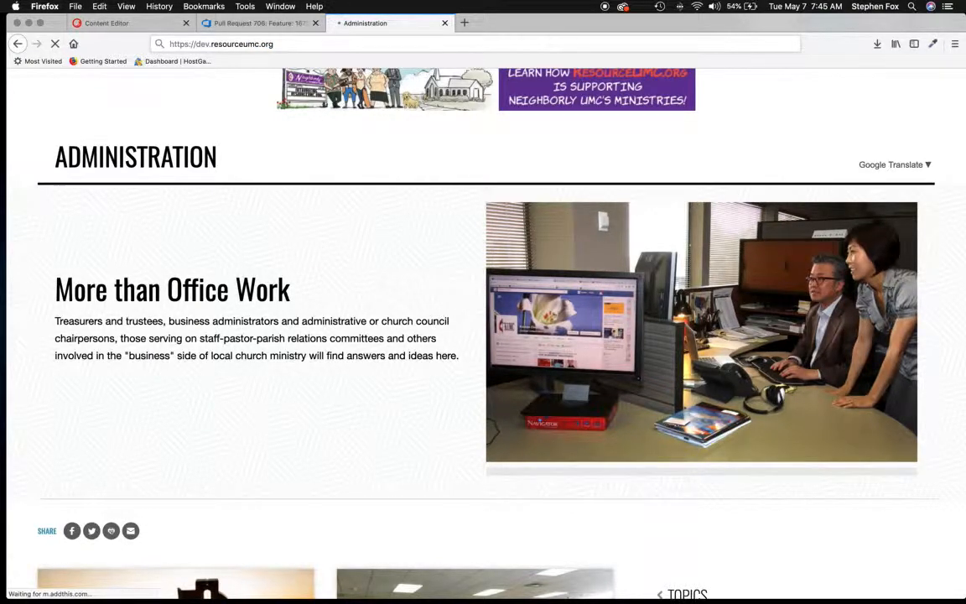
Step: Go back from the Sitecore Launchpad to the dev.resourceumc.org home page, reviewing administration's Page Content items while it loads
{"action": "left_click", "coordinate": [160, 23]}
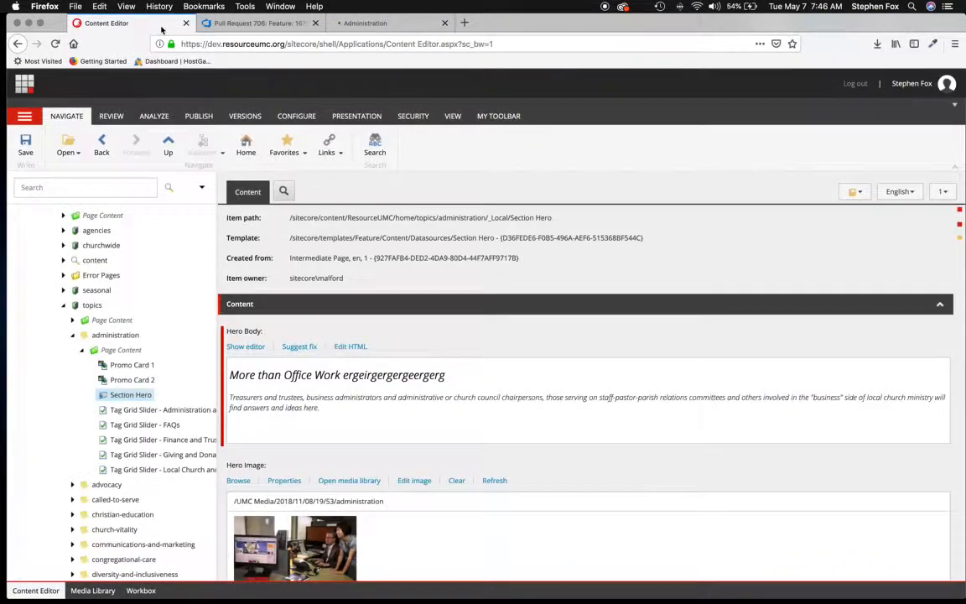
{"action": "scroll", "coordinate": [363, 487], "scroll_direction": "down", "scroll_amount": 1}
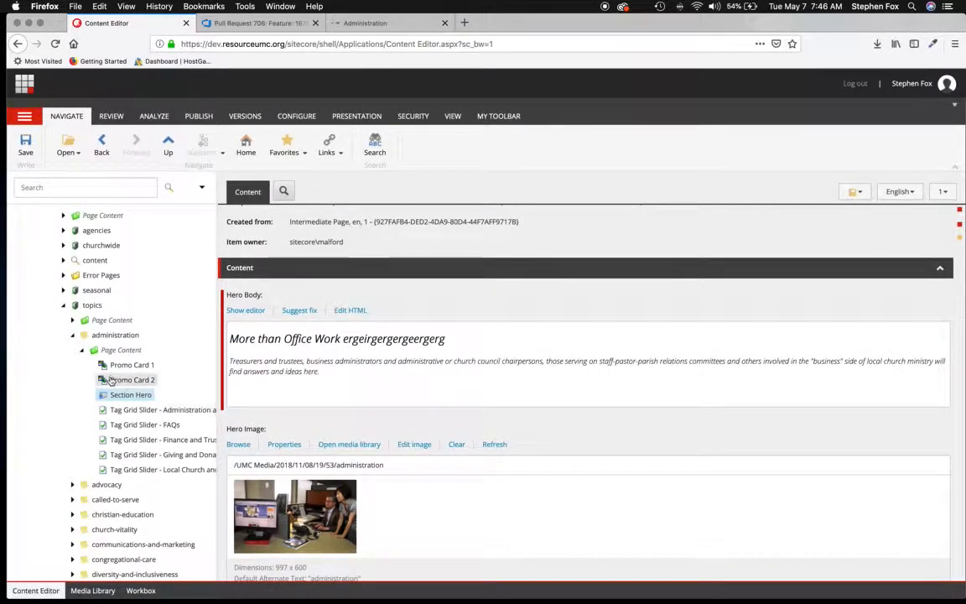
{"action": "left_click", "coordinate": [394, 23]}
{"action": "scroll", "coordinate": [380, 189], "scroll_direction": "down", "scroll_amount": 5}
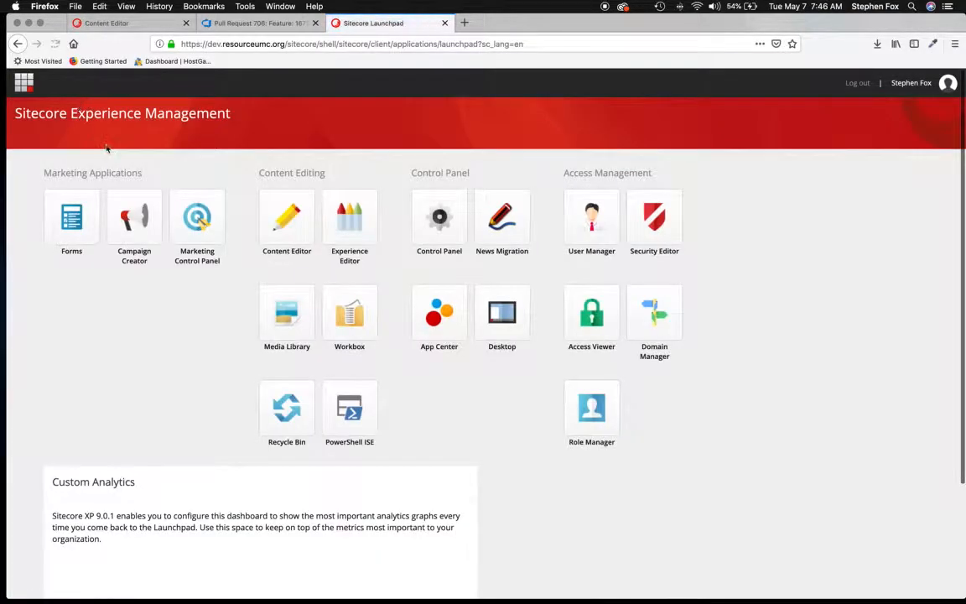
{"action": "left_click", "coordinate": [16, 44]}
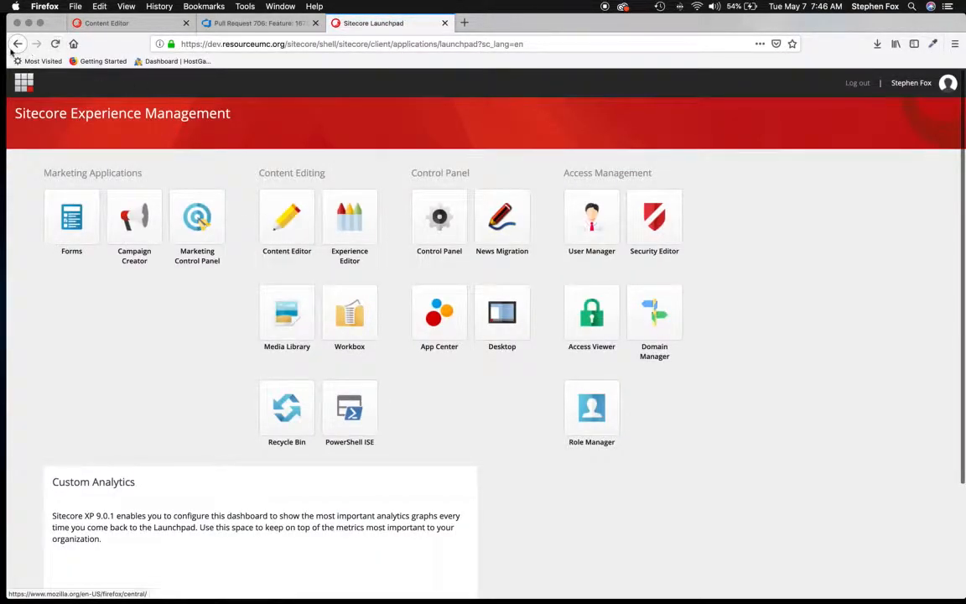
{"action": "left_click", "coordinate": [147, 28]}
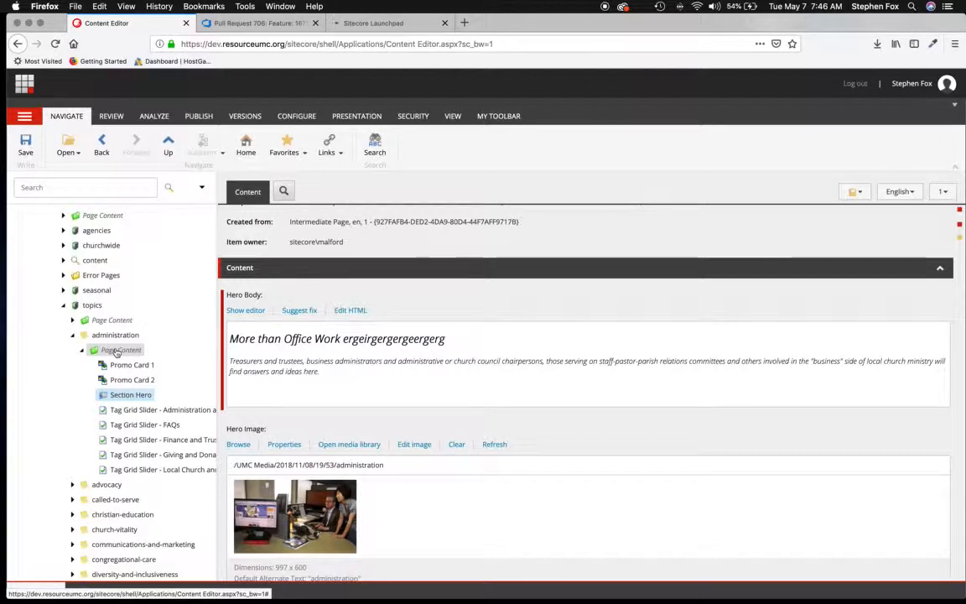
{"action": "left_click", "coordinate": [378, 22]}
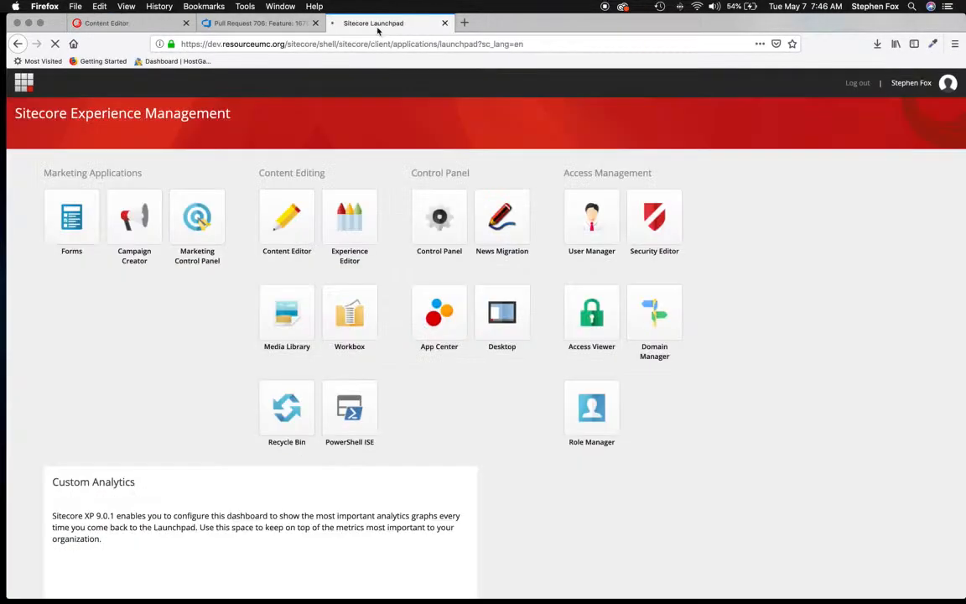
{"action": "left_click", "coordinate": [18, 43]}
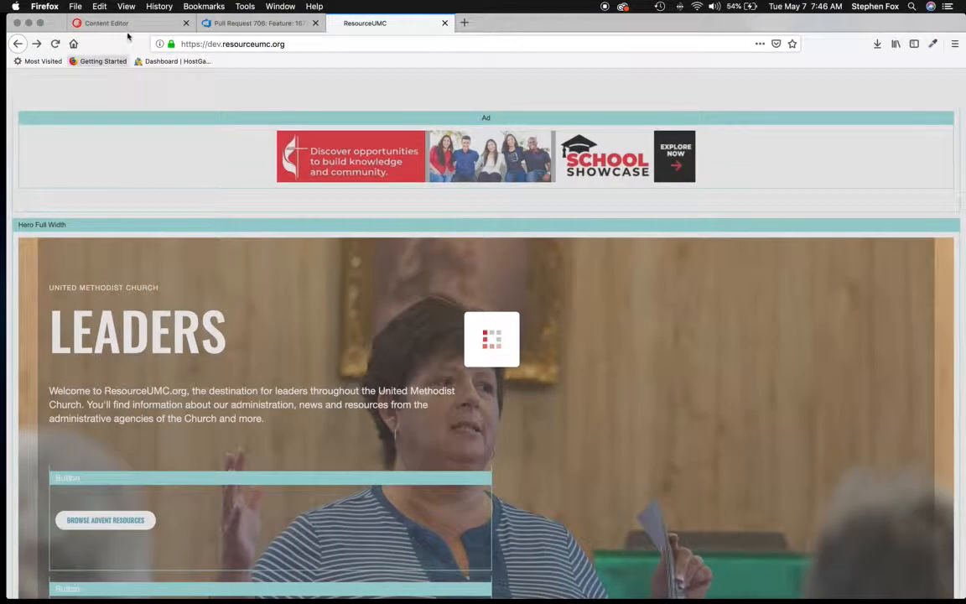
{"action": "left_click", "coordinate": [148, 22]}
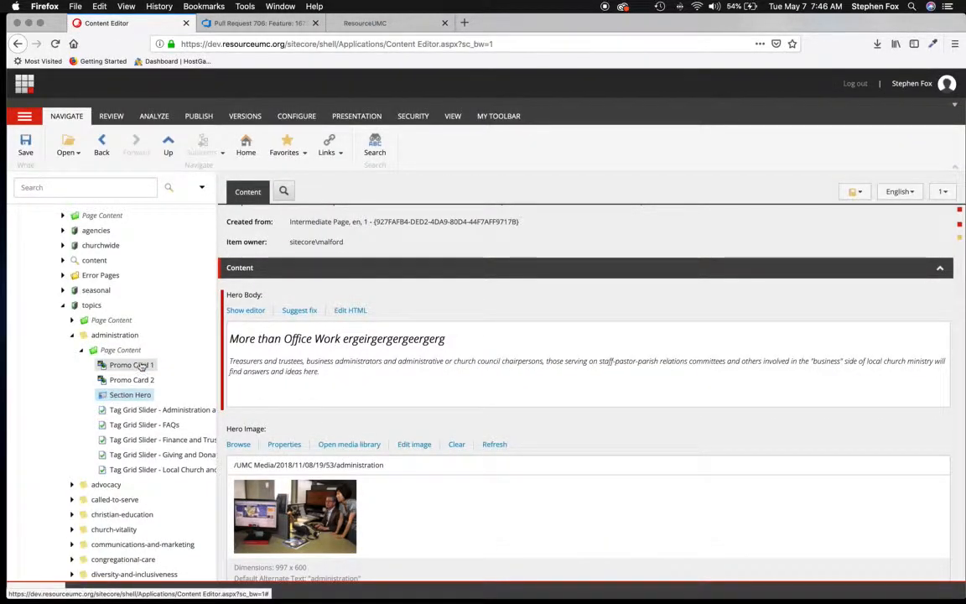
{"action": "left_click", "coordinate": [394, 23]}
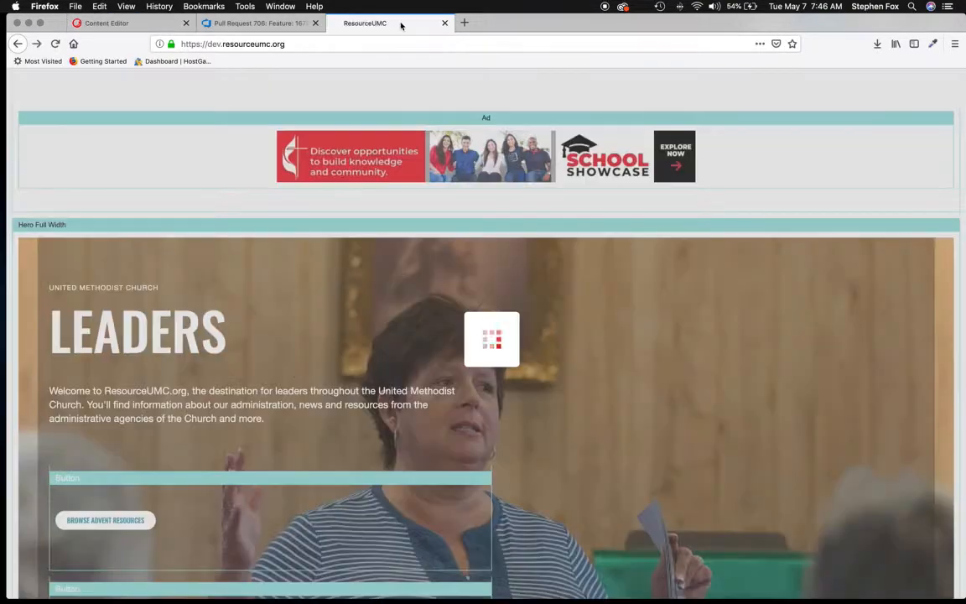
Step: Open resourceumc.org in a new browser tab and go to its Administration topic page
{"action": "left_click", "coordinate": [464, 23]}
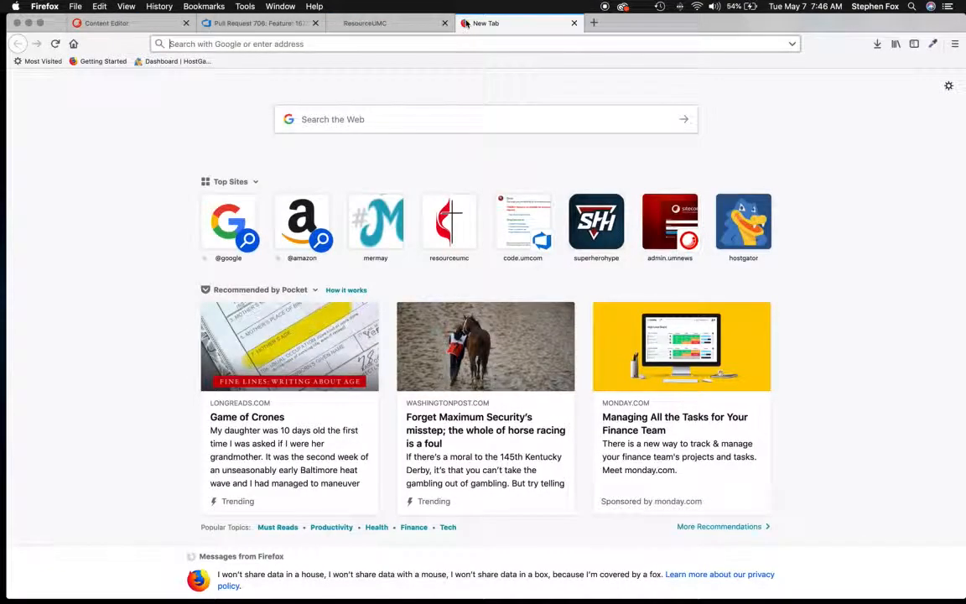
{"action": "type", "text": "resourceumc.org/"}
{"action": "key", "text": "Return"}
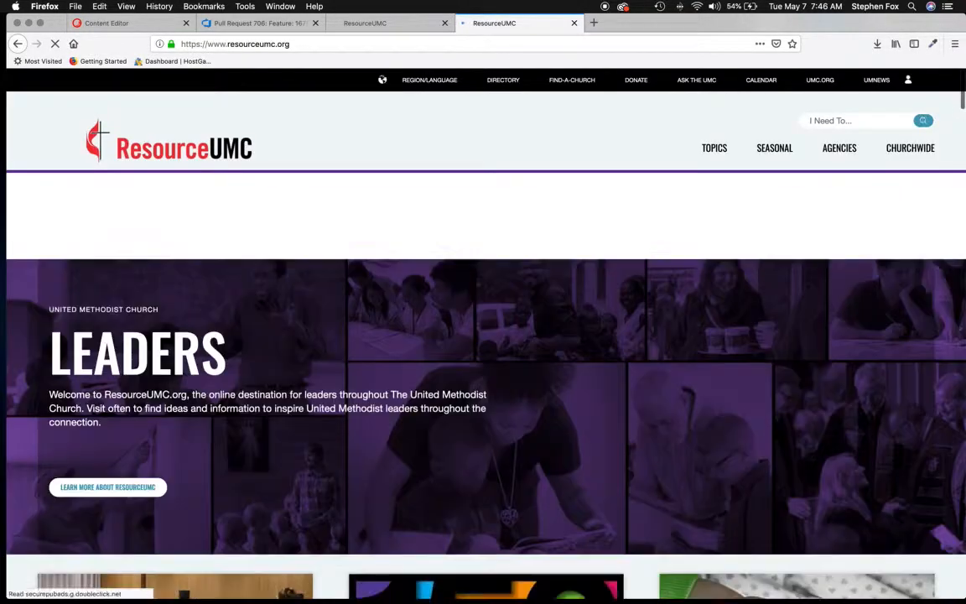
{"action": "mouse_move", "coordinate": [719, 153]}
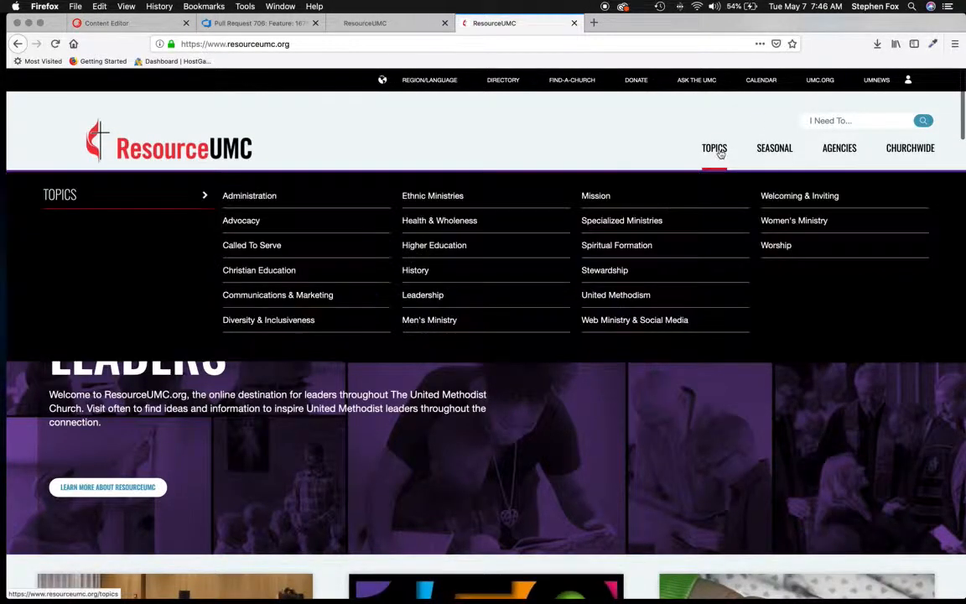
{"action": "left_click", "coordinate": [250, 197]}
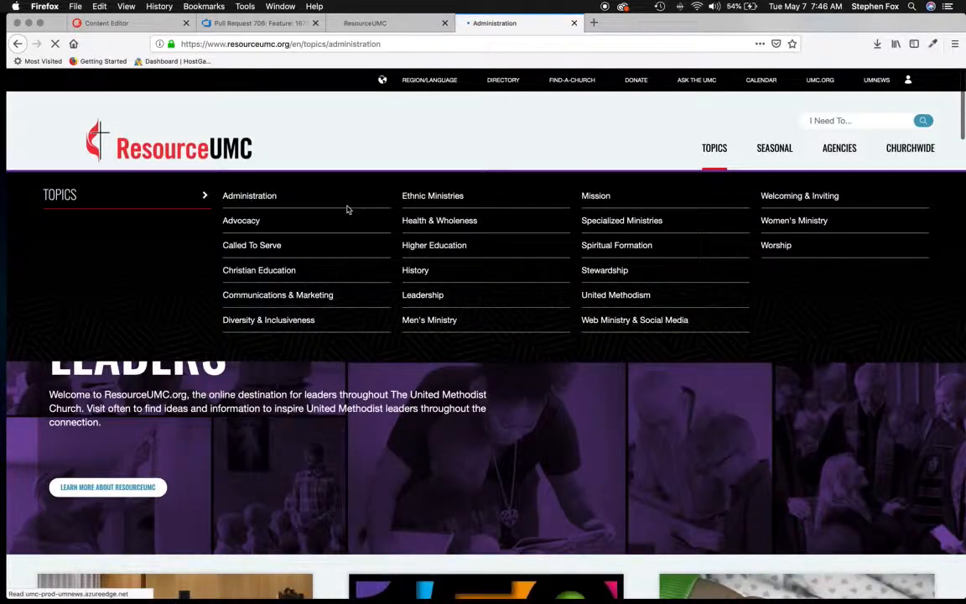
Step: Examine the first promo card, view its article "How to set church goals for the new year", and return to the Administration page
{"action": "scroll", "coordinate": [449, 362], "scroll_direction": "down", "scroll_amount": 4}
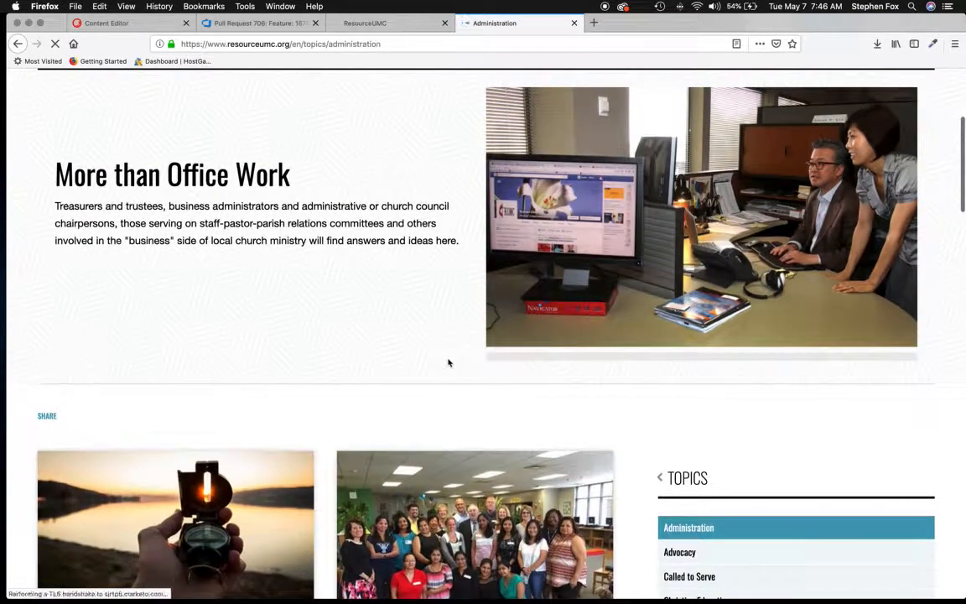
{"action": "scroll", "coordinate": [448, 360], "scroll_direction": "down", "scroll_amount": 4}
{"action": "scroll", "coordinate": [445, 359], "scroll_direction": "down", "scroll_amount": 3}
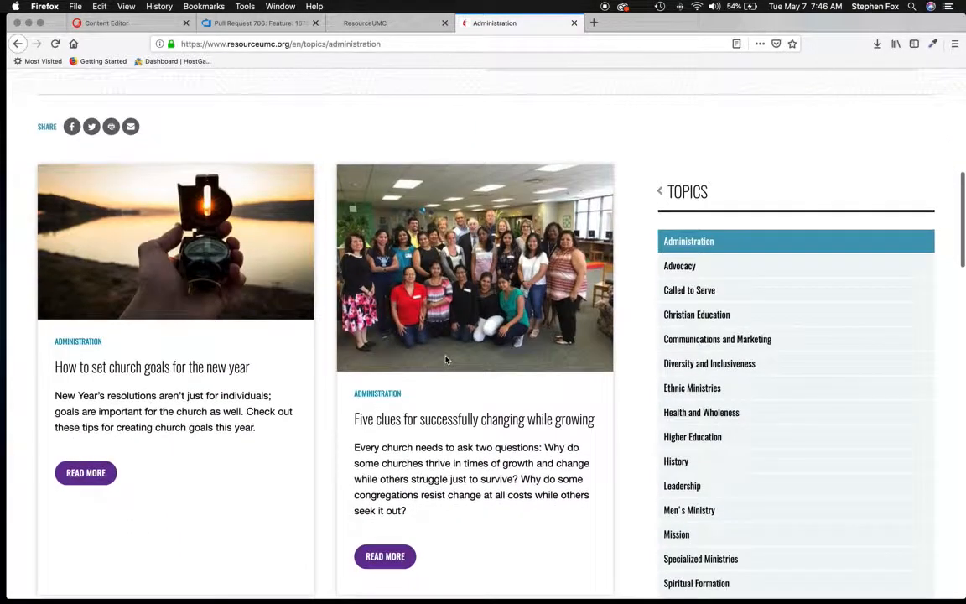
{"action": "scroll", "coordinate": [445, 357], "scroll_direction": "down", "scroll_amount": 2}
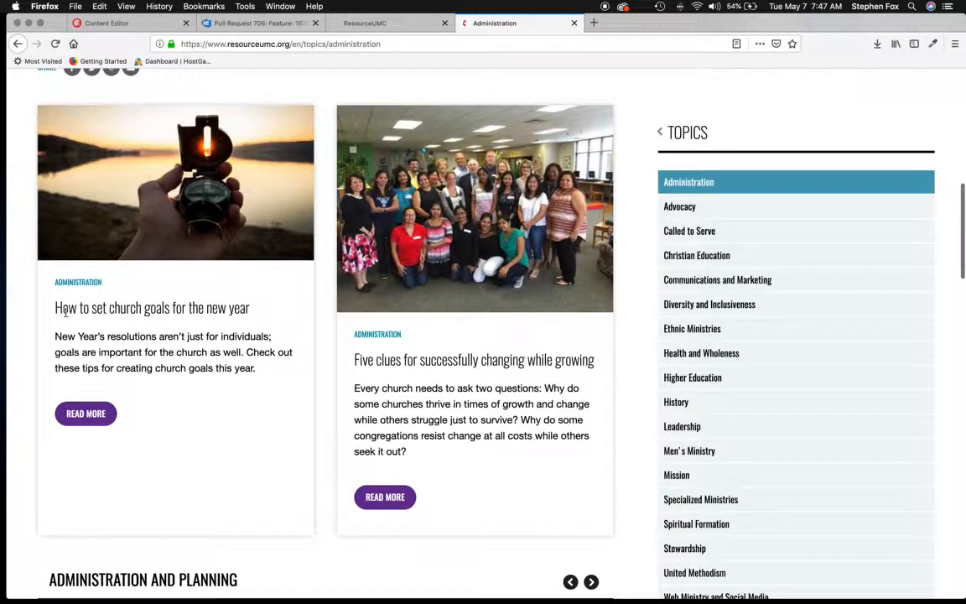
{"action": "left_click_drag", "start_coordinate": [56, 309], "coordinate": [258, 315]}
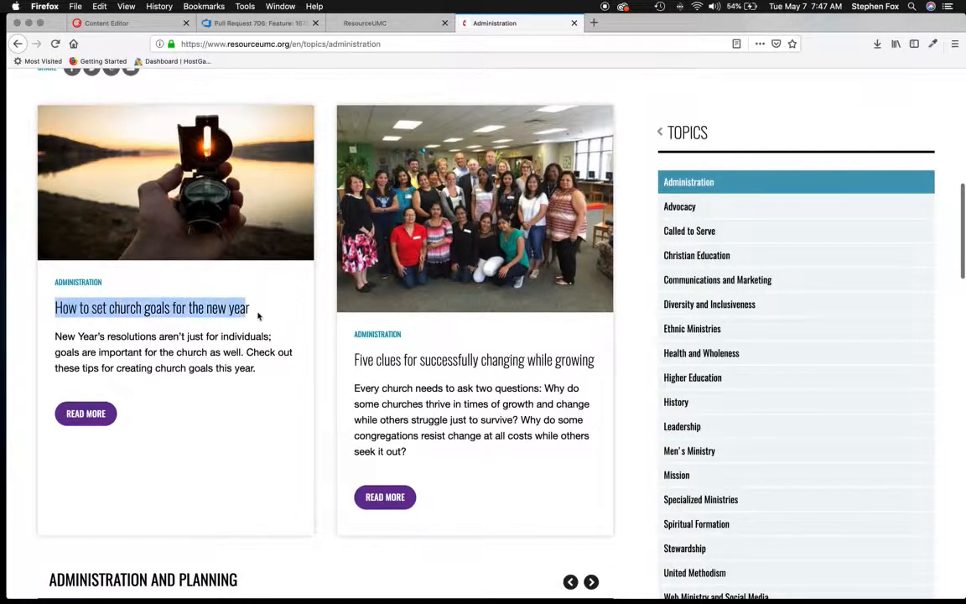
{"action": "left_click", "coordinate": [85, 413]}
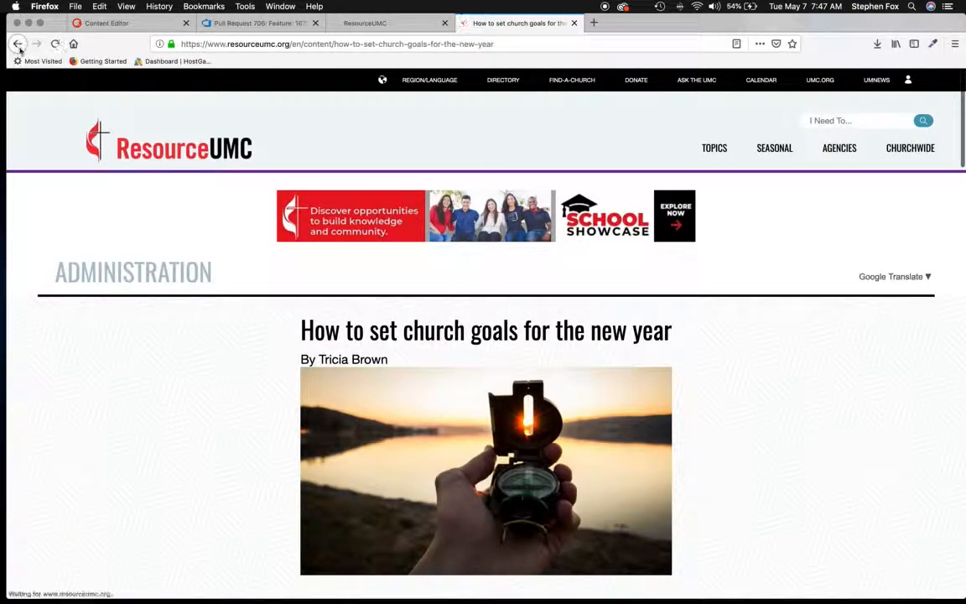
{"action": "left_click", "coordinate": [18, 45]}
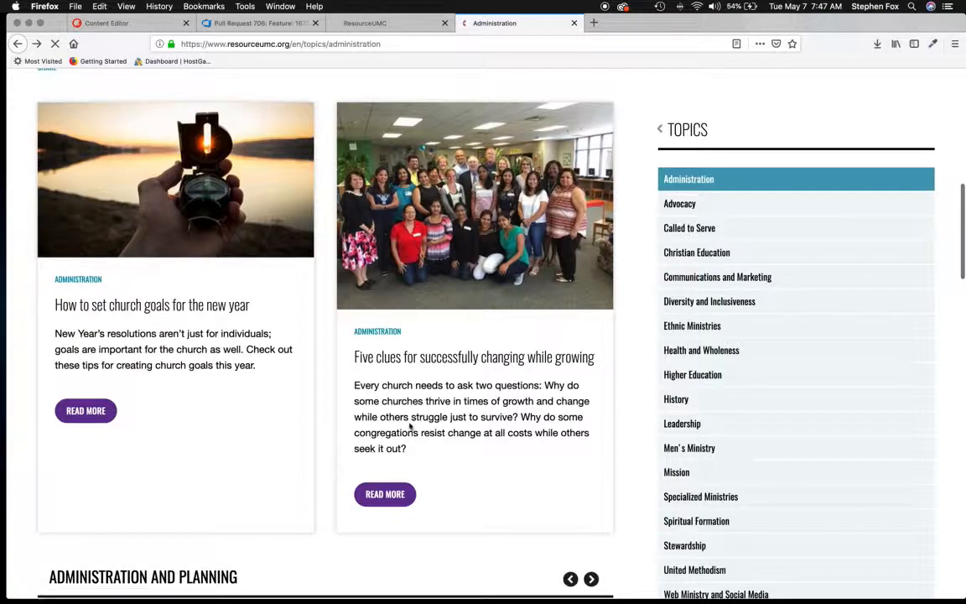
Step: Examine the second promo card, "Five clues for successfully changing while growing", beside the first card on the Administration page
{"action": "left_click_drag", "start_coordinate": [354, 360], "coordinate": [224, 381]}
{"action": "triple_click", "coordinate": [416, 374]}
{"action": "left_click", "coordinate": [483, 374]}
{"action": "scroll", "coordinate": [449, 468], "scroll_direction": "down", "scroll_amount": 3}
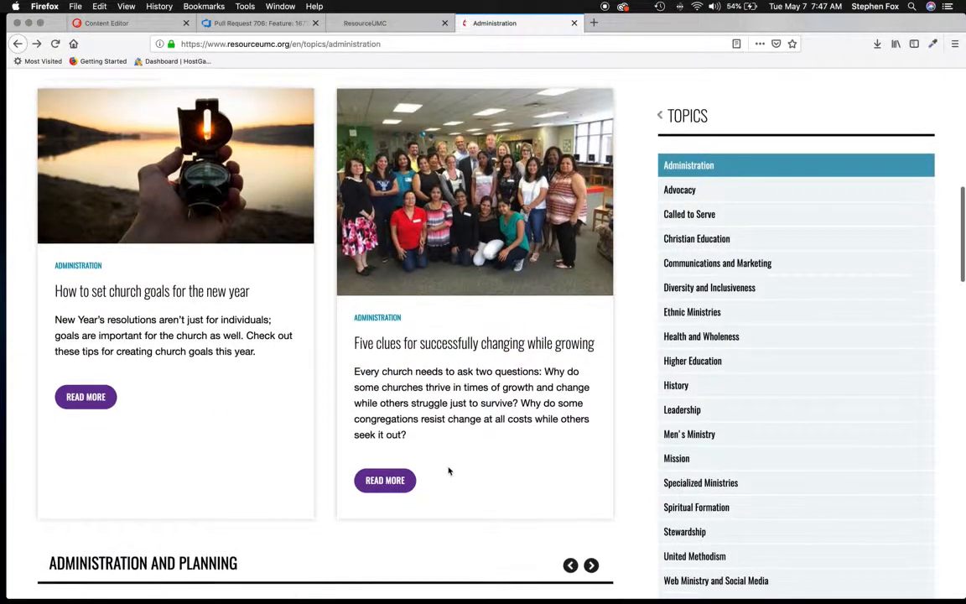
{"action": "scroll", "coordinate": [449, 467], "scroll_direction": "down", "scroll_amount": 2}
{"action": "scroll", "coordinate": [444, 463], "scroll_direction": "up", "scroll_amount": 6}
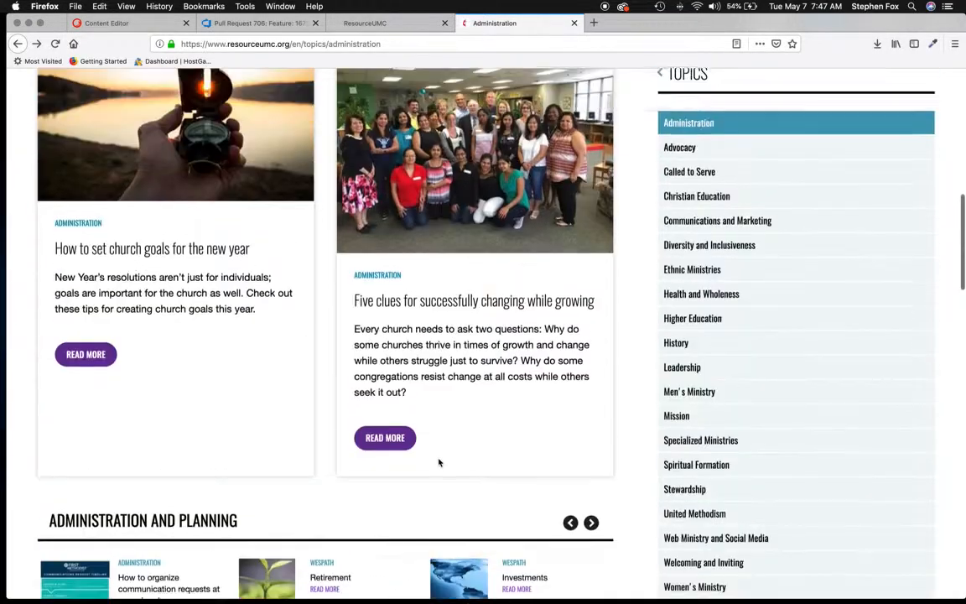
{"action": "scroll", "coordinate": [441, 459], "scroll_direction": "up", "scroll_amount": 1}
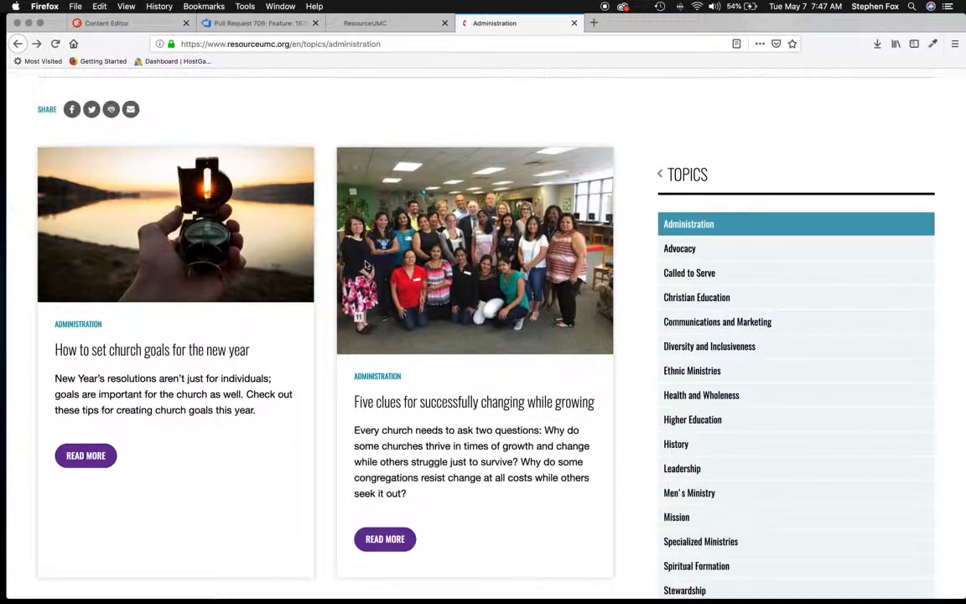
Step: Compare the Tag Grid Slider items under administration's Page Content with the live page's article sliders down to FAQs, and check the dev site's loading
{"action": "left_click", "coordinate": [402, 25]}
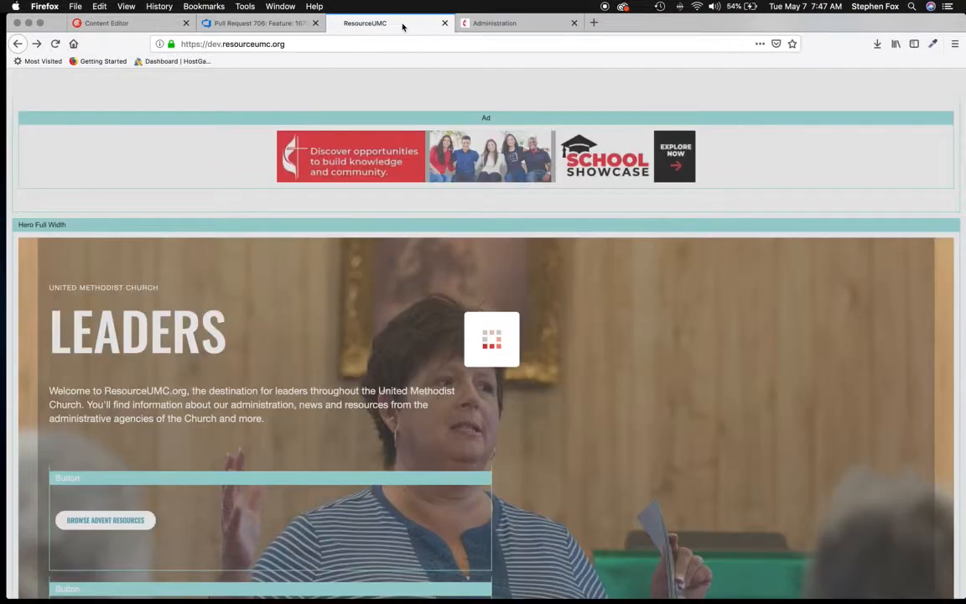
{"action": "left_click", "coordinate": [156, 25]}
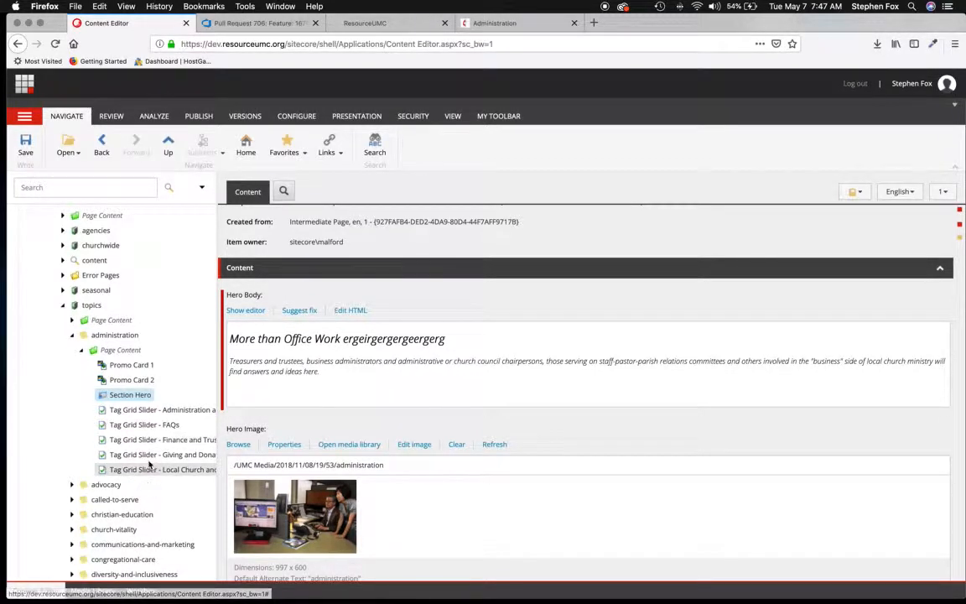
{"action": "left_click", "coordinate": [526, 23]}
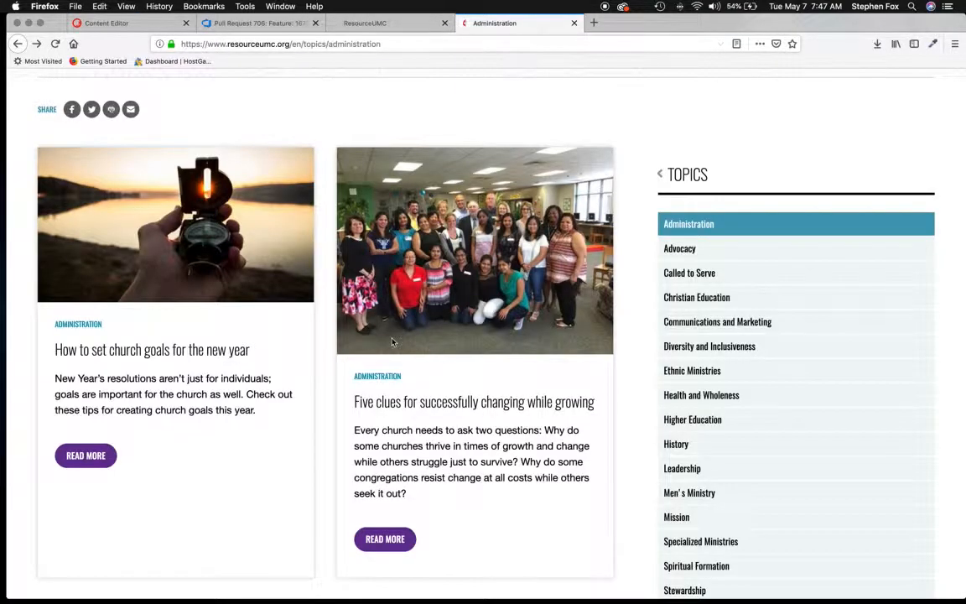
{"action": "scroll", "coordinate": [390, 341], "scroll_direction": "down", "scroll_amount": 10}
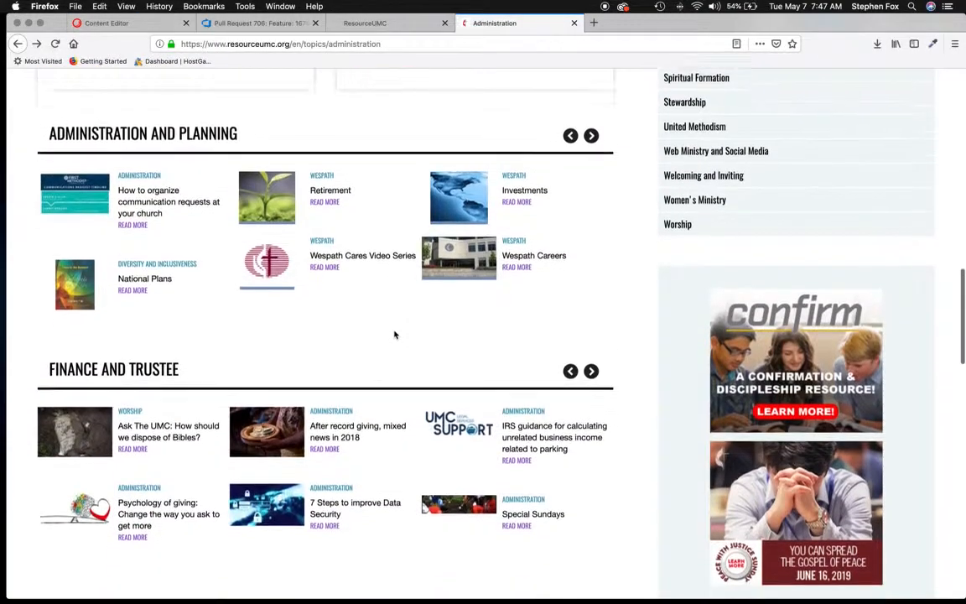
{"action": "scroll", "coordinate": [394, 335], "scroll_direction": "down", "scroll_amount": 12}
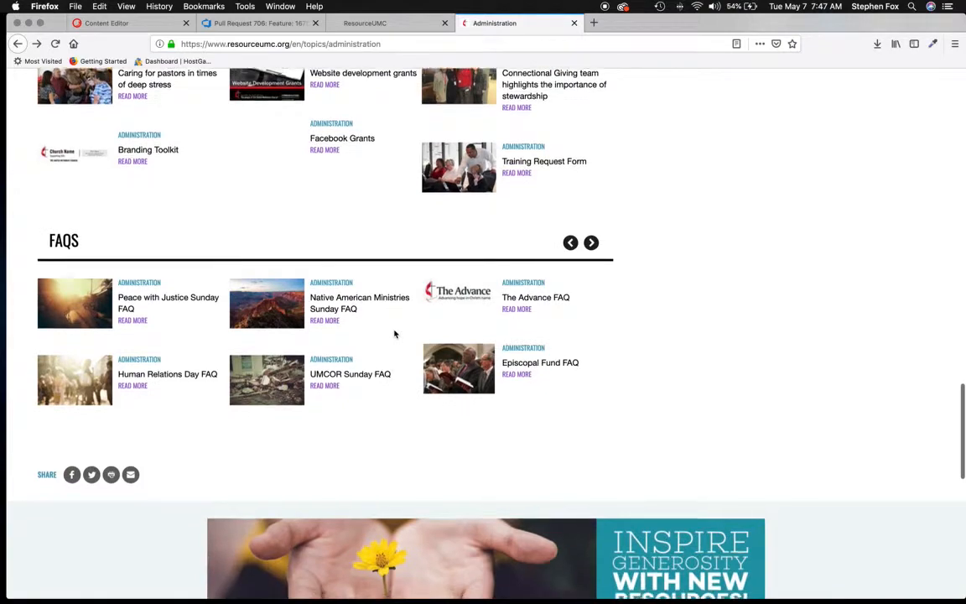
{"action": "scroll", "coordinate": [394, 335], "scroll_direction": "down", "scroll_amount": 1}
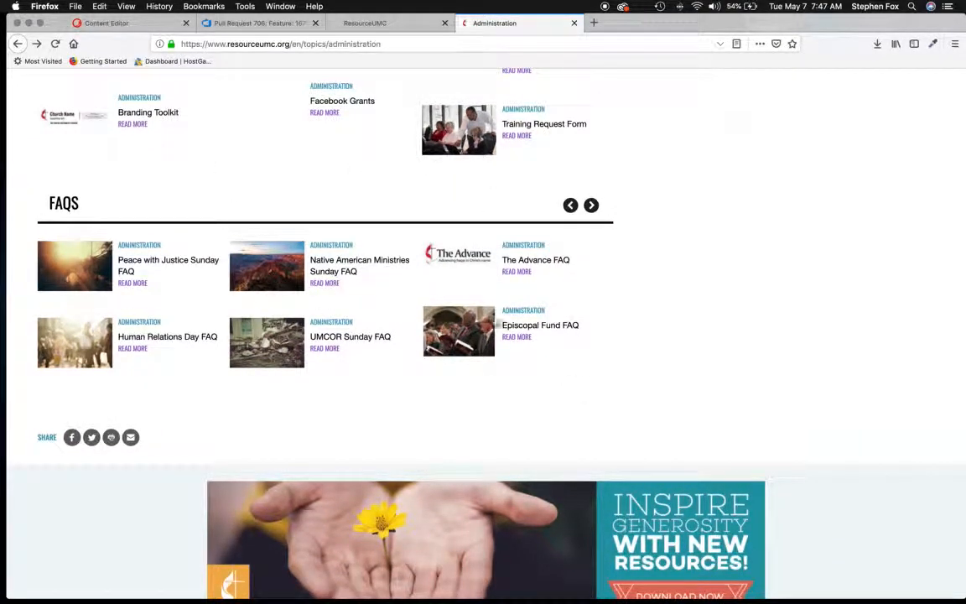
{"action": "scroll", "coordinate": [434, 69], "scroll_direction": "up", "scroll_amount": 10}
{"action": "scroll", "coordinate": [433, 68], "scroll_direction": "up", "scroll_amount": 2}
{"action": "left_click", "coordinate": [412, 27]}
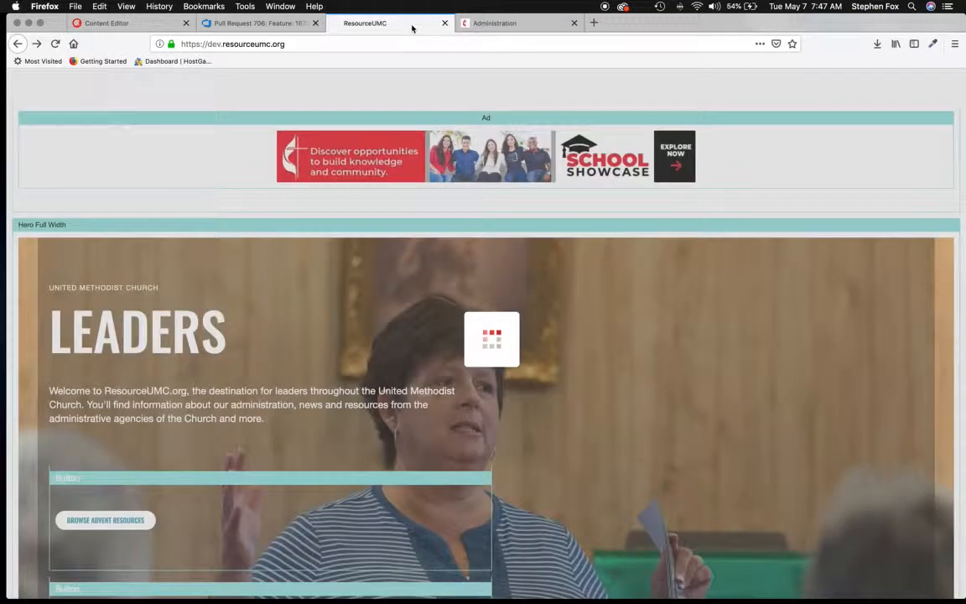
Step: Close the ResourceUMC dev site's page and examine the "More than Office Work" hero on the live Administration page
{"action": "middle_click", "coordinate": [409, 28]}
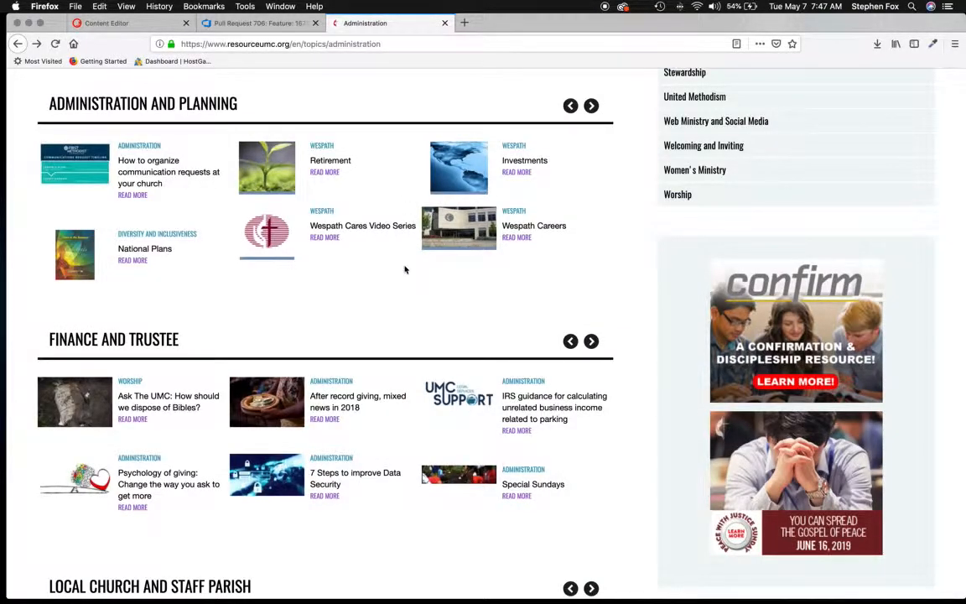
{"action": "scroll", "coordinate": [404, 269], "scroll_direction": "up", "scroll_amount": 1}
{"action": "scroll", "coordinate": [276, 211], "scroll_direction": "up", "scroll_amount": 10}
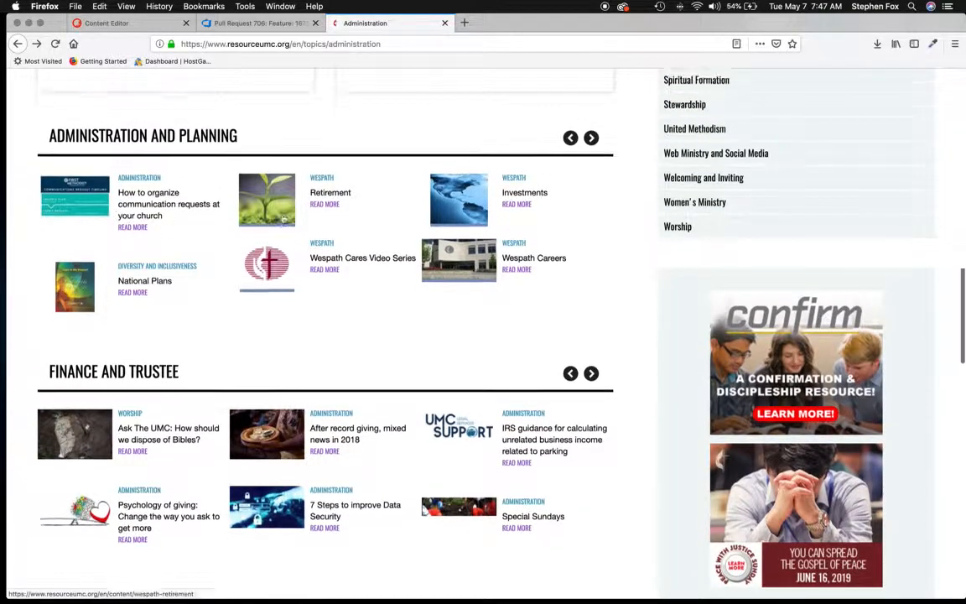
{"action": "scroll", "coordinate": [275, 220], "scroll_direction": "up", "scroll_amount": 6}
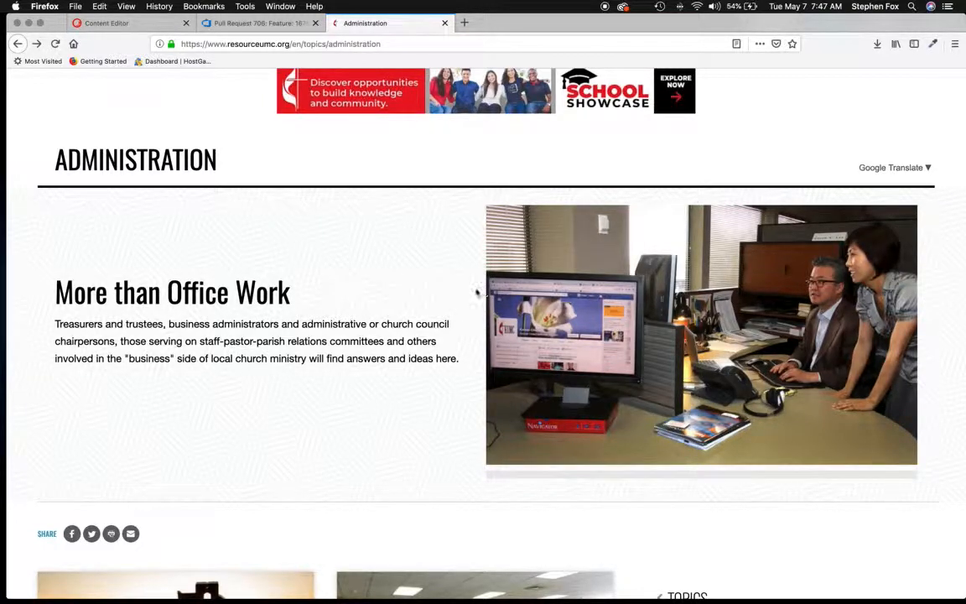
{"action": "scroll", "coordinate": [612, 340], "scroll_direction": "down", "scroll_amount": 2}
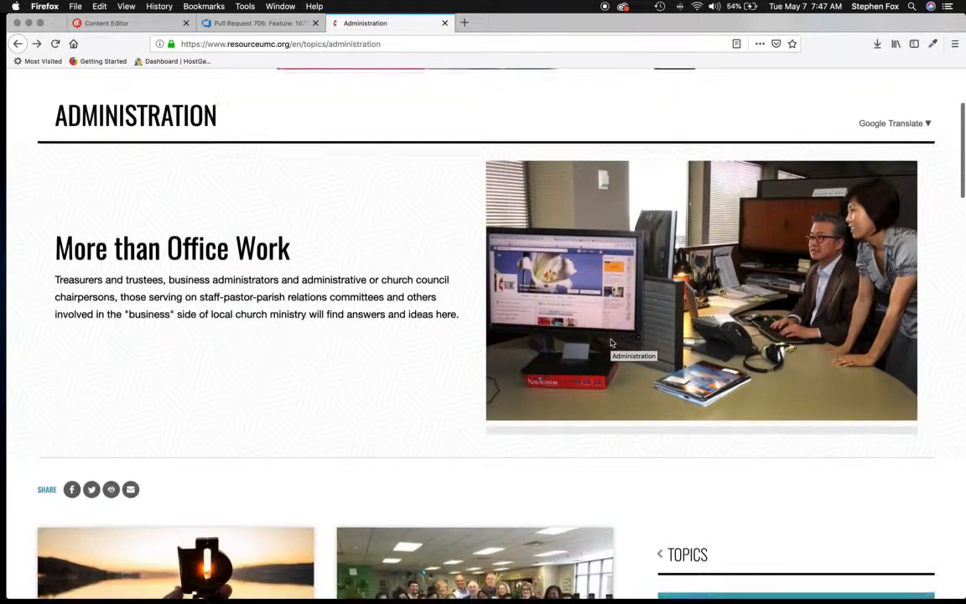
{"action": "scroll", "coordinate": [601, 342], "scroll_direction": "up", "scroll_amount": 3}
{"action": "scroll", "coordinate": [600, 342], "scroll_direction": "down", "scroll_amount": 5}
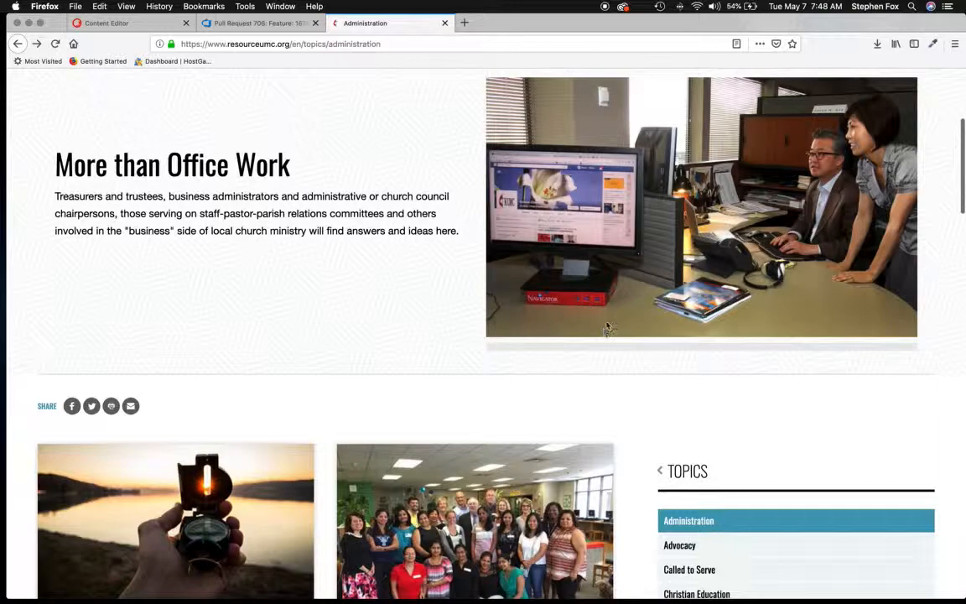
Step: Examine the two promo cards and the Administration and Planning and Finance and Trustee sliders on the Administration page
{"action": "scroll", "coordinate": [605, 327], "scroll_direction": "down", "scroll_amount": 6}
{"action": "scroll", "coordinate": [608, 310], "scroll_direction": "down", "scroll_amount": 1}
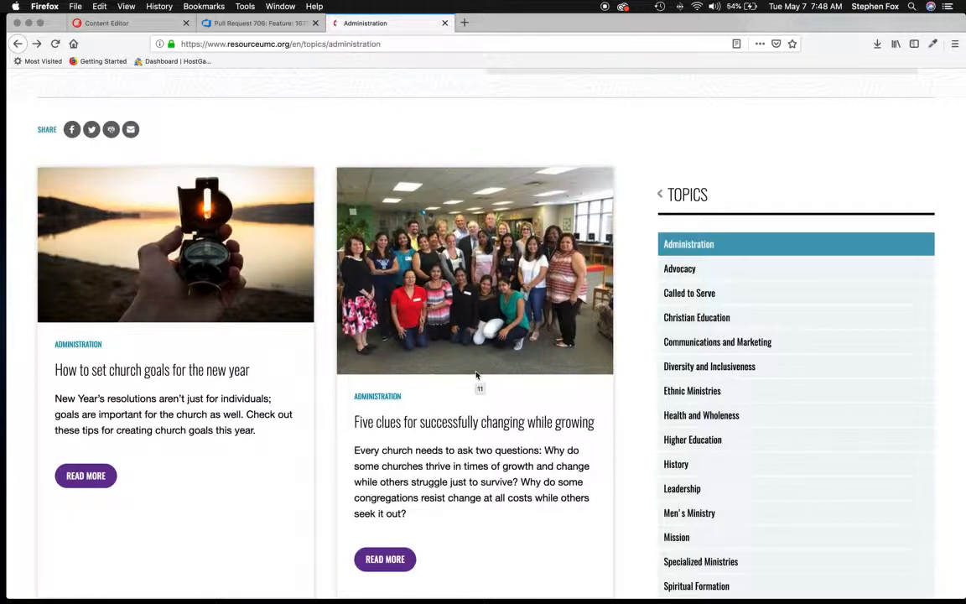
{"action": "scroll", "coordinate": [428, 410], "scroll_direction": "down", "scroll_amount": 2}
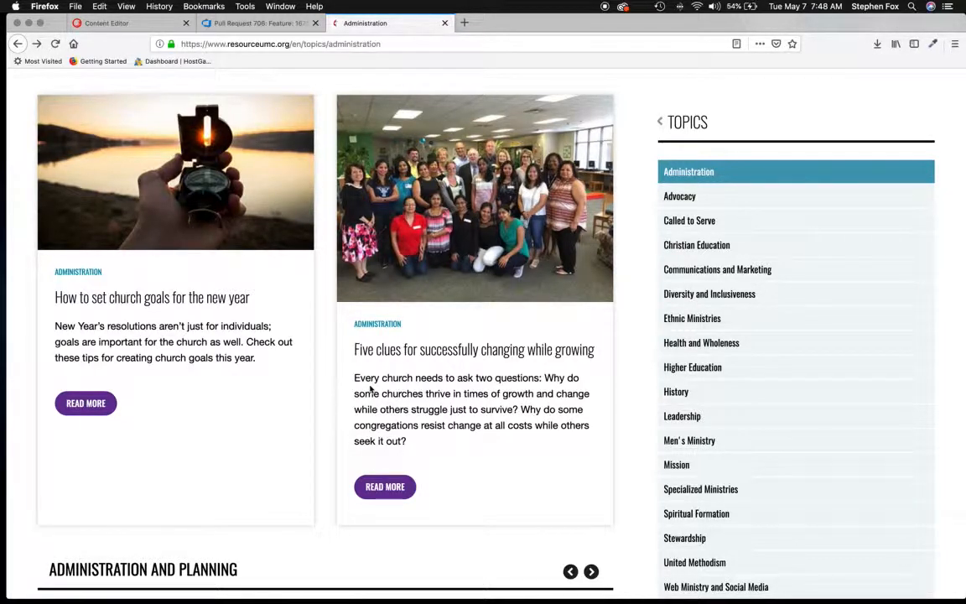
{"action": "scroll", "coordinate": [370, 387], "scroll_direction": "down", "scroll_amount": 1}
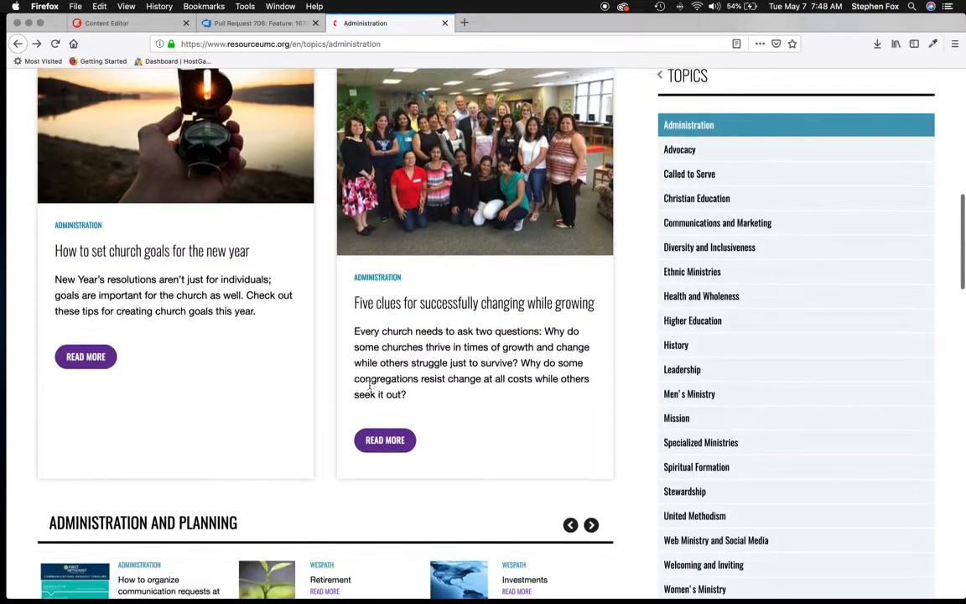
{"action": "scroll", "coordinate": [370, 388], "scroll_direction": "down", "scroll_amount": 2}
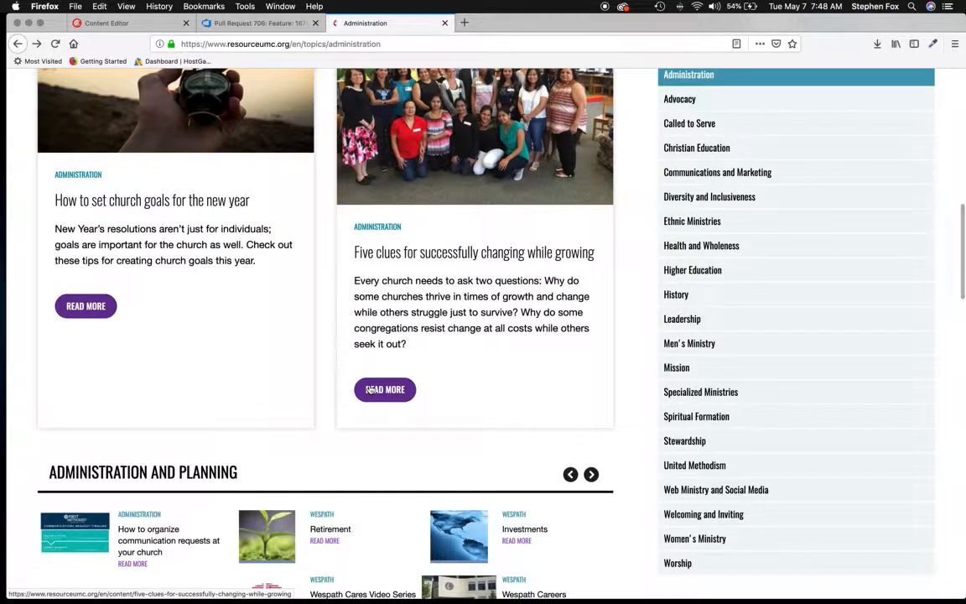
{"action": "scroll", "coordinate": [369, 389], "scroll_direction": "down", "scroll_amount": 6}
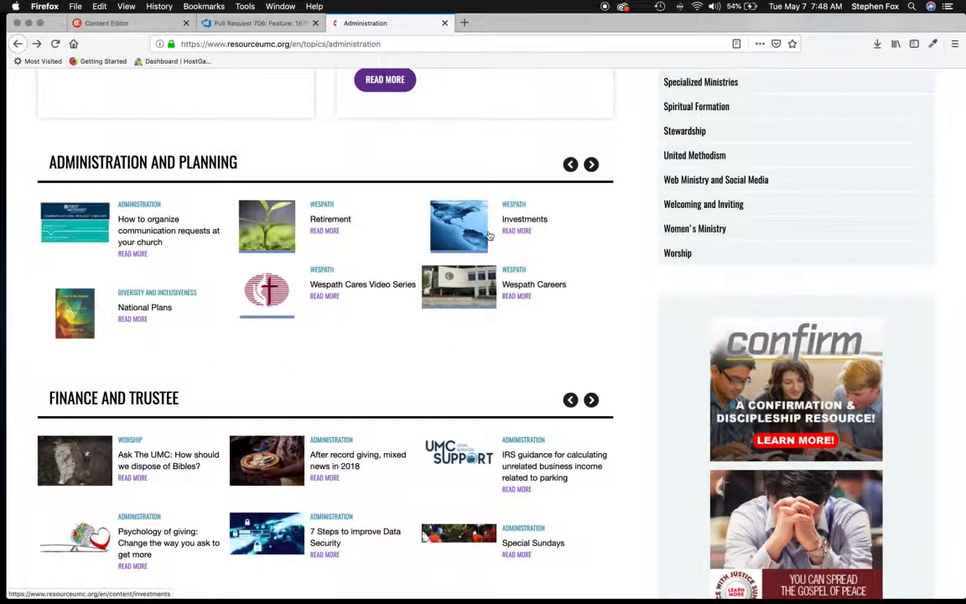
{"action": "scroll", "coordinate": [488, 235], "scroll_direction": "up", "scroll_amount": 5}
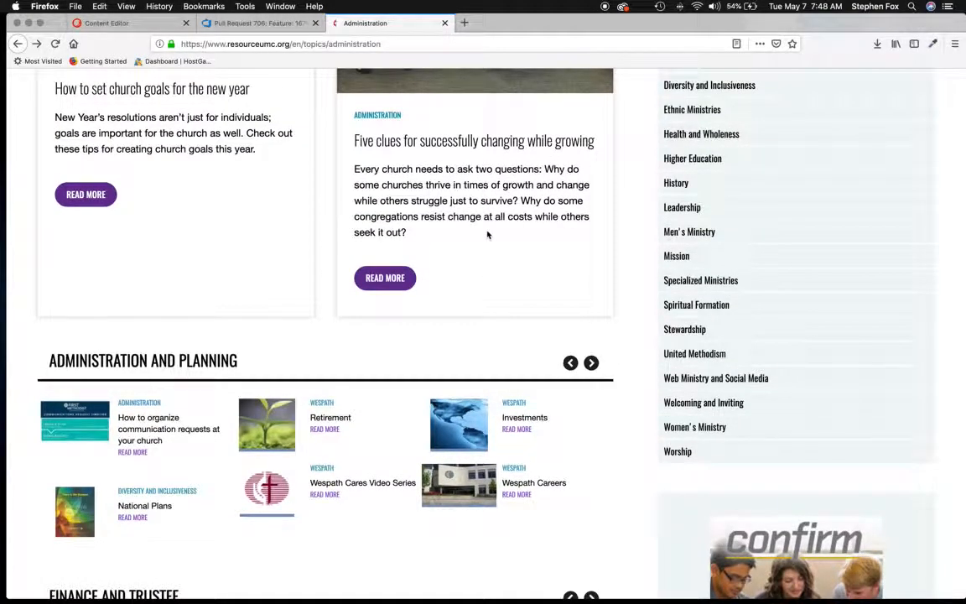
{"action": "scroll", "coordinate": [488, 235], "scroll_direction": "up", "scroll_amount": 2}
{"action": "scroll", "coordinate": [488, 235], "scroll_direction": "down", "scroll_amount": 5}
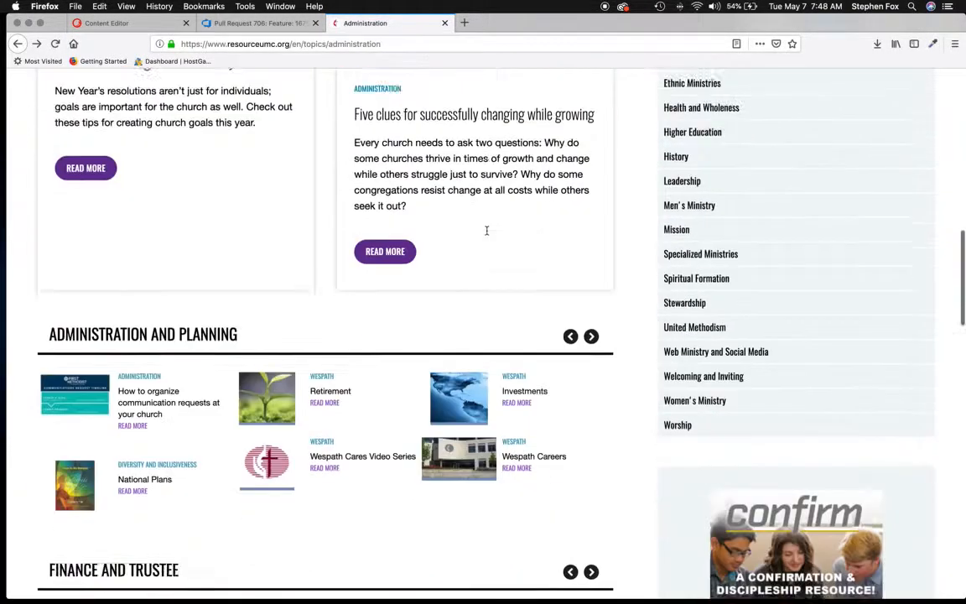
{"action": "scroll", "coordinate": [487, 235], "scroll_direction": "up", "scroll_amount": 12}
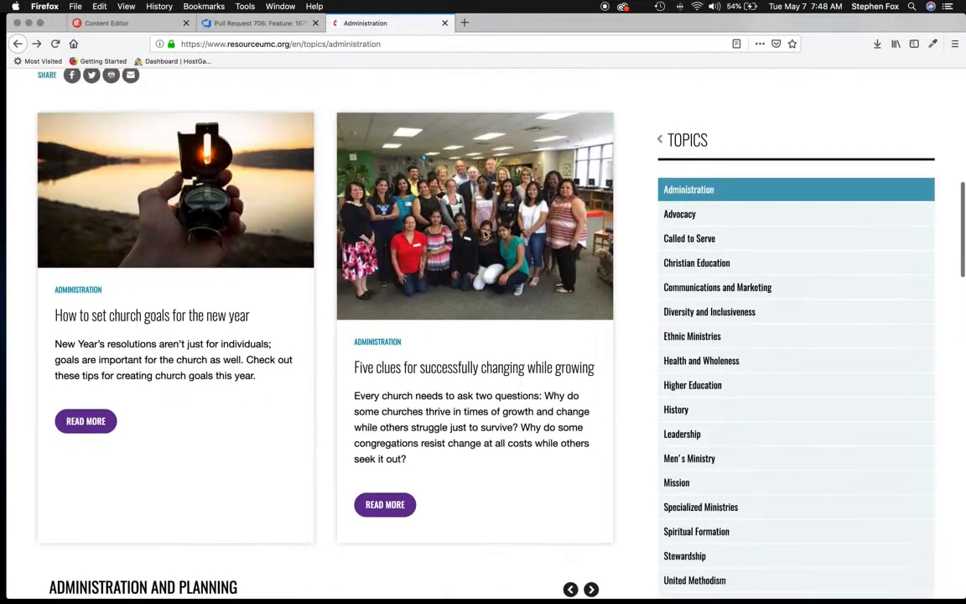
{"action": "scroll", "coordinate": [483, 234], "scroll_direction": "up", "scroll_amount": 8}
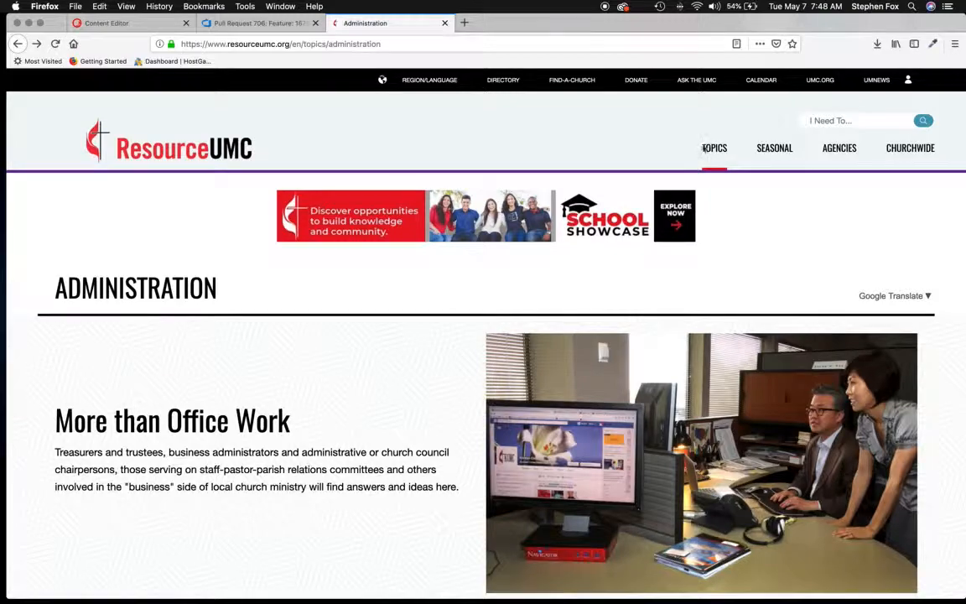
Step: View the site navigation's list of Topics, then examine the Administration page's heading and hero beneath the navigation
{"action": "mouse_move", "coordinate": [703, 148]}
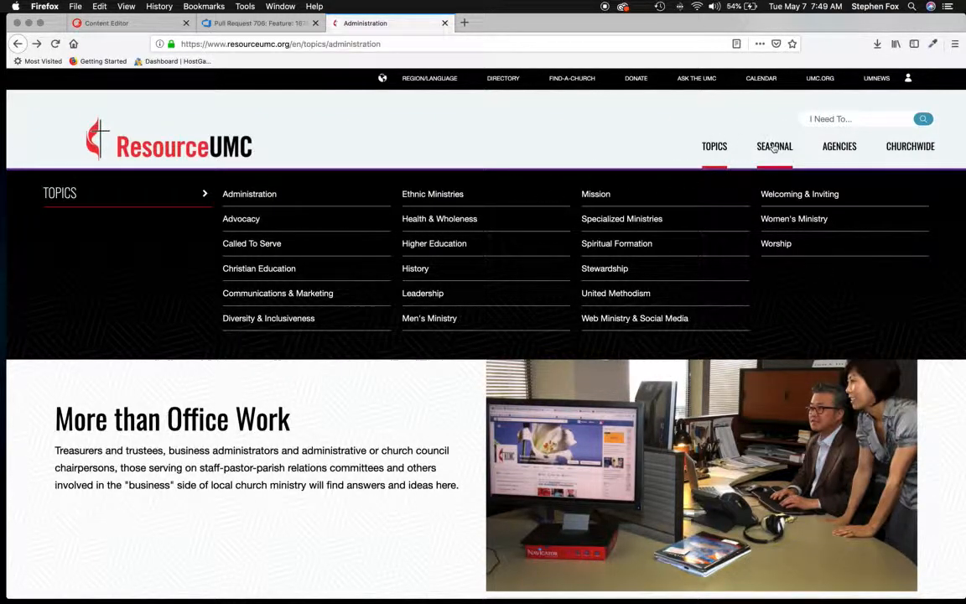
{"action": "left_click", "coordinate": [711, 149]}
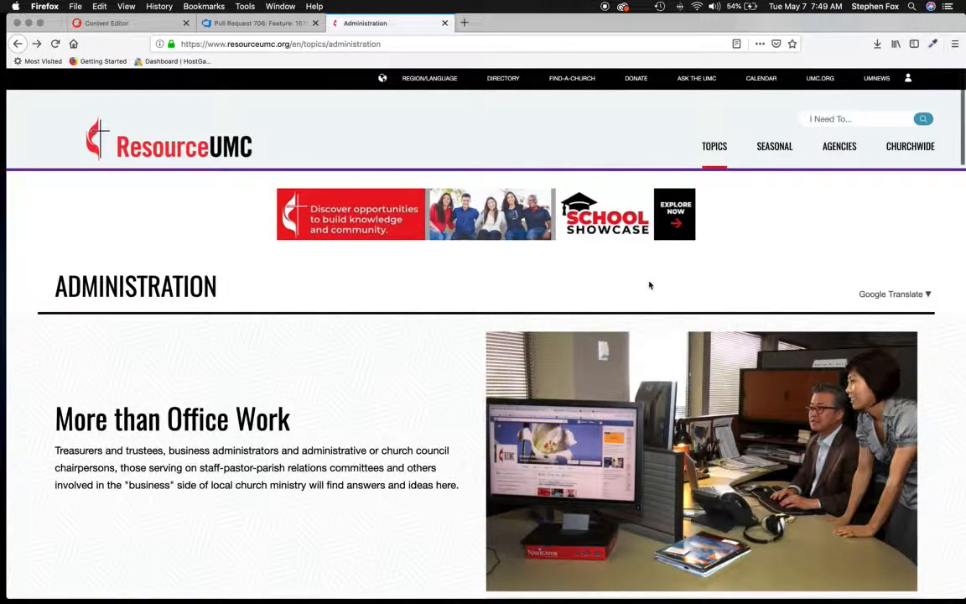
{"action": "scroll", "coordinate": [650, 285], "scroll_direction": "down", "scroll_amount": 2}
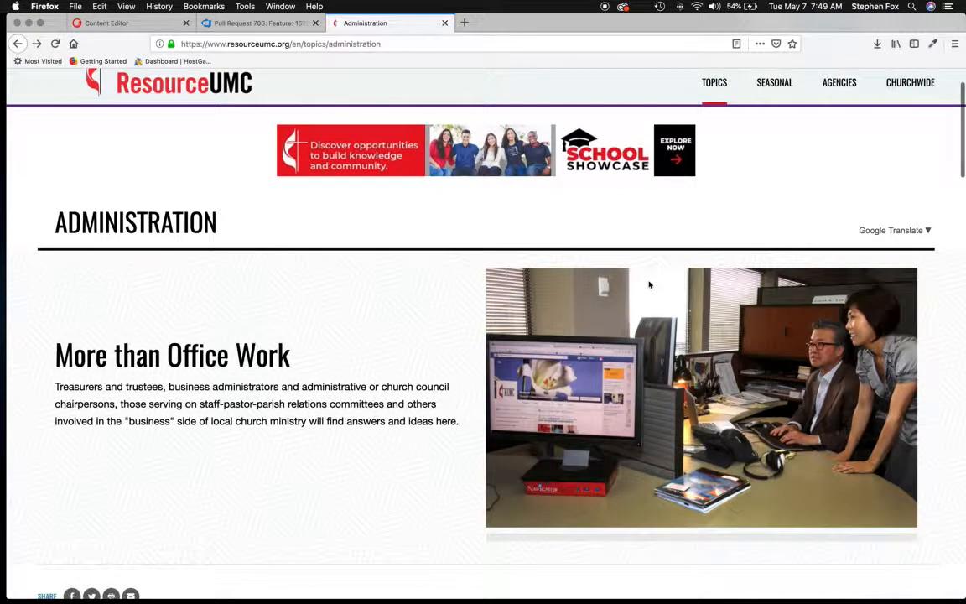
{"action": "scroll", "coordinate": [650, 285], "scroll_direction": "down", "scroll_amount": 2}
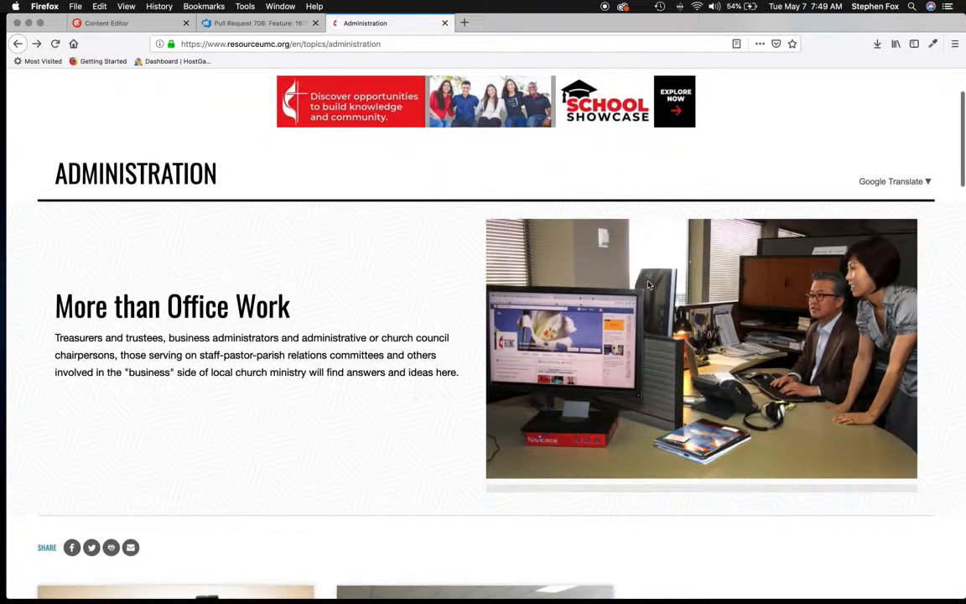
{"action": "scroll", "coordinate": [647, 285], "scroll_direction": "down", "scroll_amount": 1}
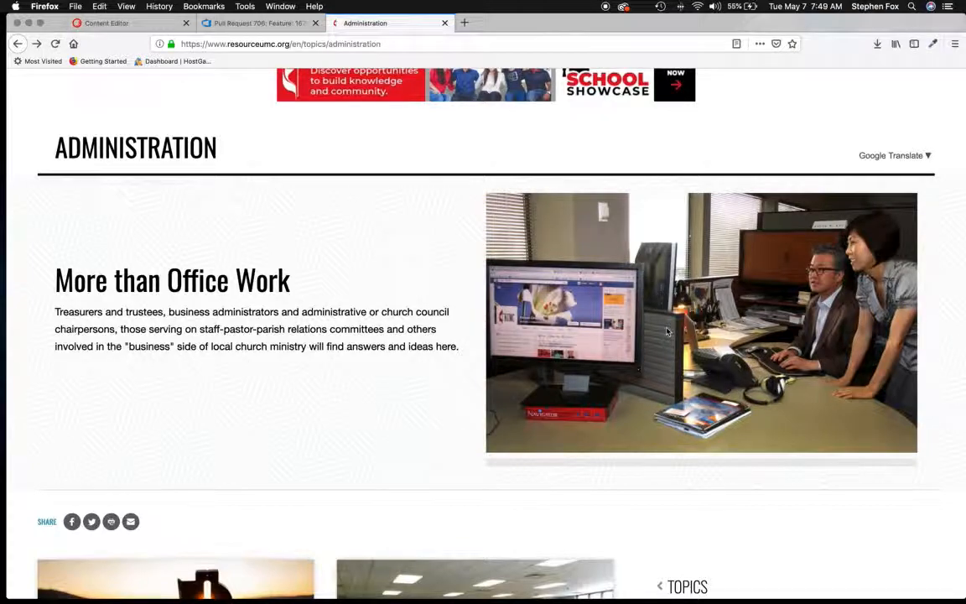
{"action": "scroll", "coordinate": [650, 293], "scroll_direction": "up", "scroll_amount": 5}
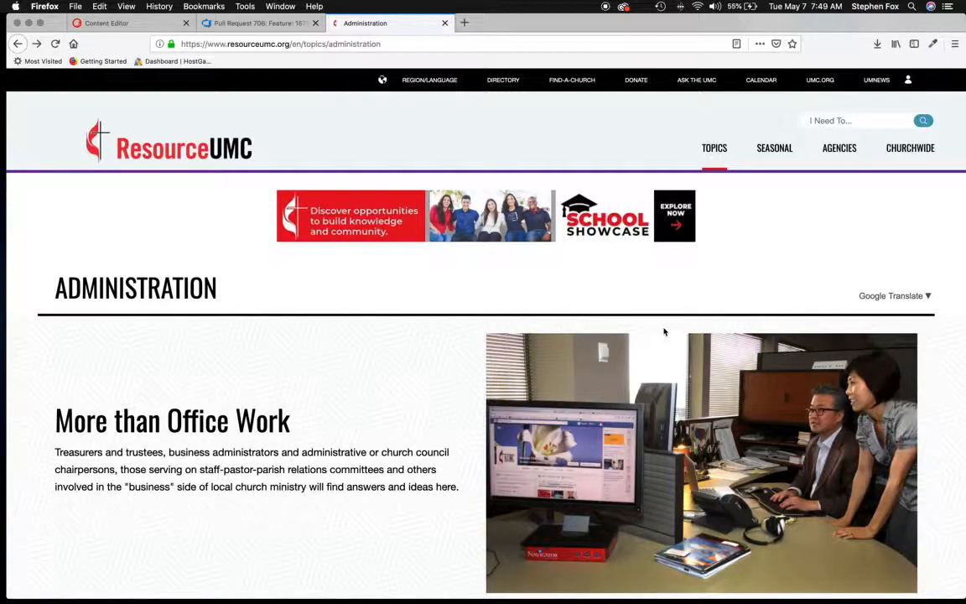
Step: Examine the Topics sidebar beside the promo cards, briefly highlighting its entries from Administration to United Methodism
{"action": "scroll", "coordinate": [644, 353], "scroll_direction": "down", "scroll_amount": 10}
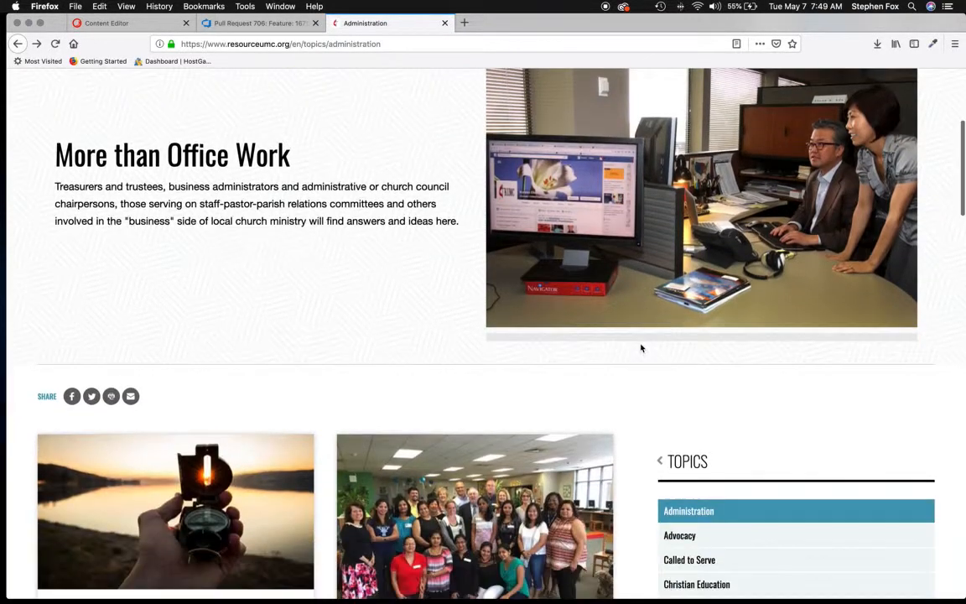
{"action": "scroll", "coordinate": [640, 346], "scroll_direction": "down", "scroll_amount": 4}
{"action": "scroll", "coordinate": [638, 345], "scroll_direction": "up", "scroll_amount": 5}
{"action": "scroll", "coordinate": [632, 373], "scroll_direction": "up", "scroll_amount": 1}
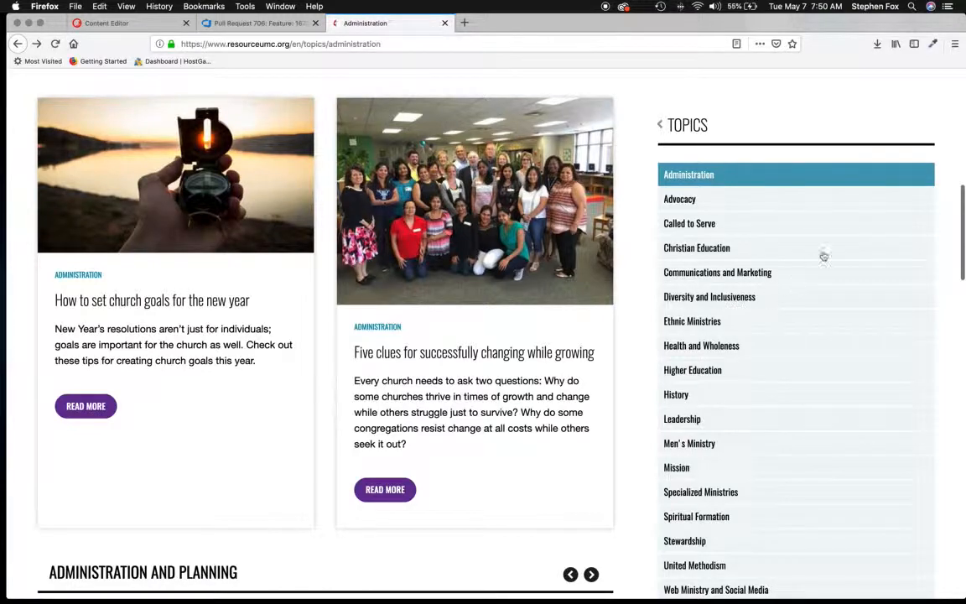
{"action": "scroll", "coordinate": [666, 239], "scroll_direction": "up", "scroll_amount": 3}
{"action": "scroll", "coordinate": [665, 239], "scroll_direction": "up", "scroll_amount": 1}
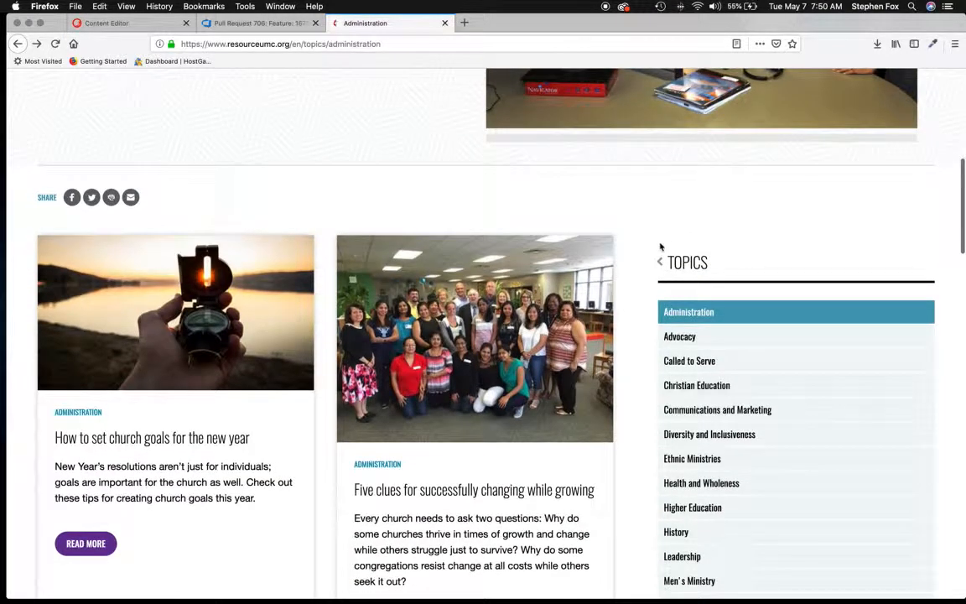
{"action": "scroll", "coordinate": [751, 289], "scroll_direction": "down", "scroll_amount": 5}
{"action": "left_click_drag", "start_coordinate": [640, 145], "coordinate": [807, 567]}
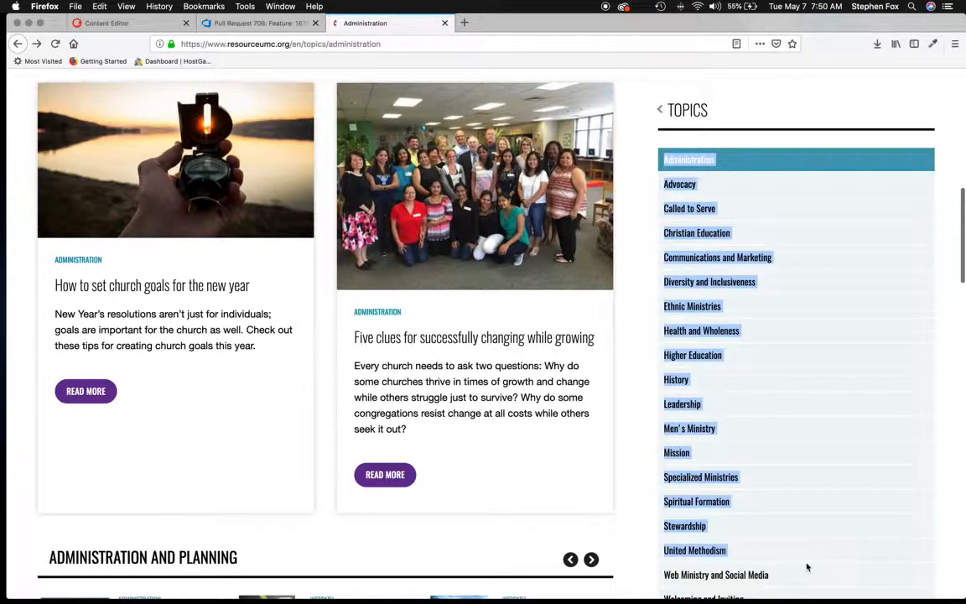
{"action": "scroll", "coordinate": [804, 472], "scroll_direction": "down", "scroll_amount": 3}
{"action": "left_click", "coordinate": [645, 377]}
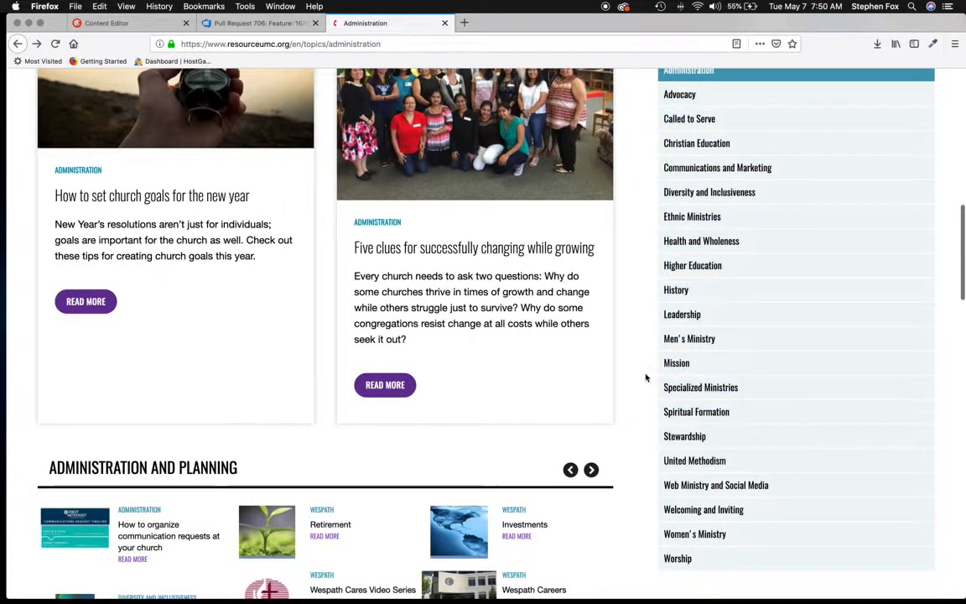
Step: Compare the Topics sidebar's heading and entries down to Worship with the page header and the main content beside it
{"action": "scroll", "coordinate": [646, 378], "scroll_direction": "up", "scroll_amount": 4}
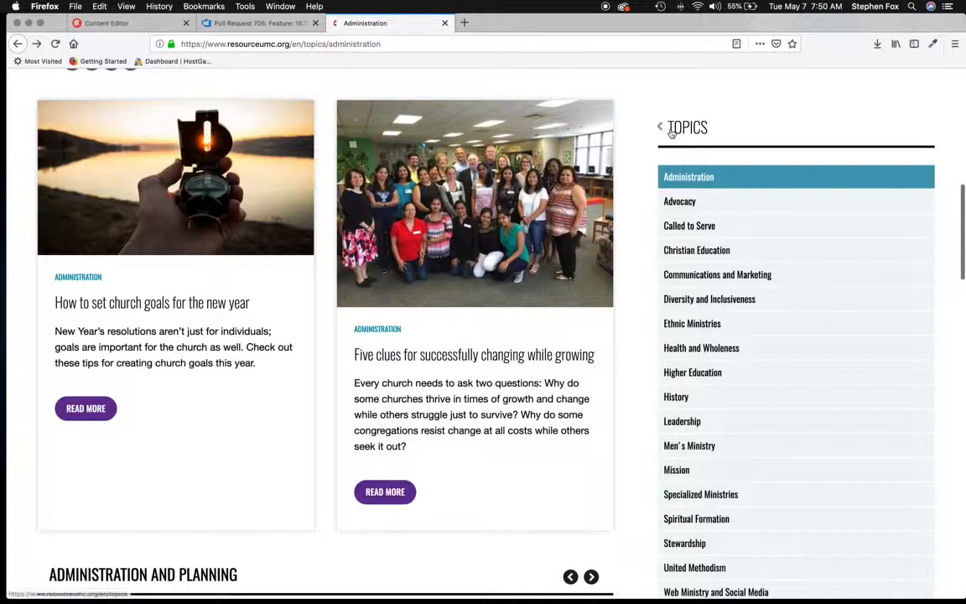
{"action": "scroll", "coordinate": [637, 167], "scroll_direction": "up", "scroll_amount": 2}
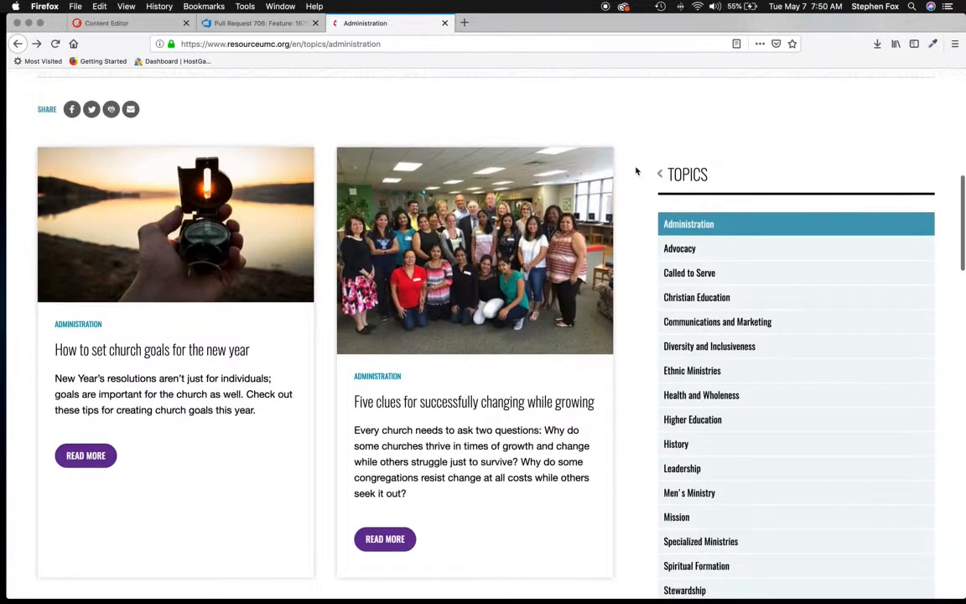
{"action": "scroll", "coordinate": [635, 171], "scroll_direction": "up", "scroll_amount": 6}
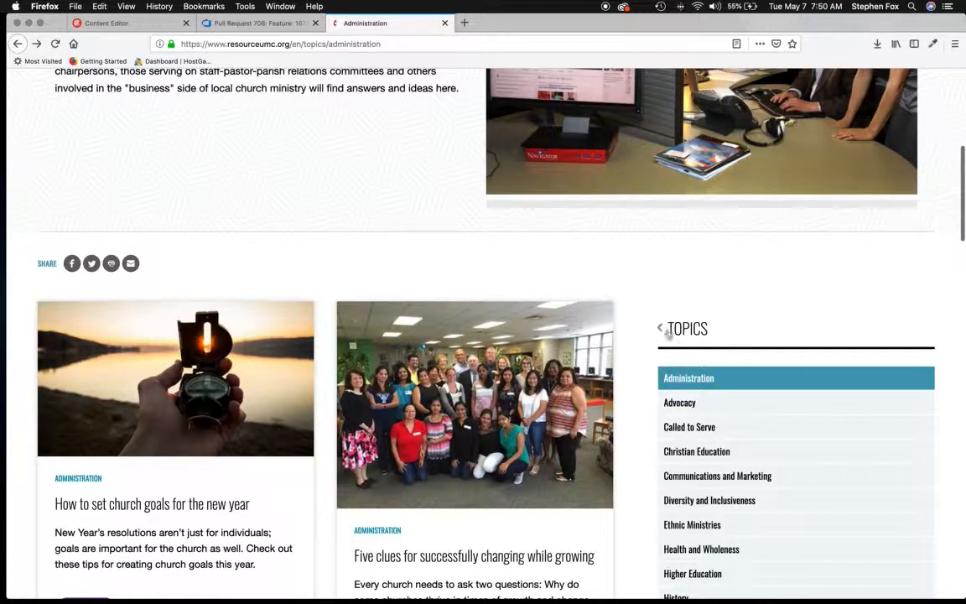
{"action": "scroll", "coordinate": [695, 303], "scroll_direction": "down", "scroll_amount": 5}
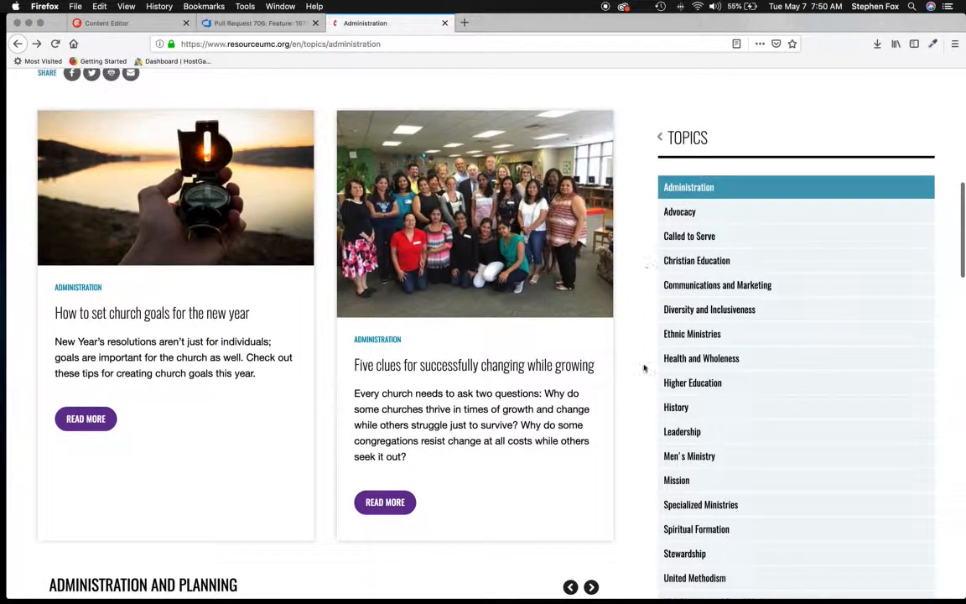
{"action": "scroll", "coordinate": [657, 594], "scroll_direction": "down", "scroll_amount": 5}
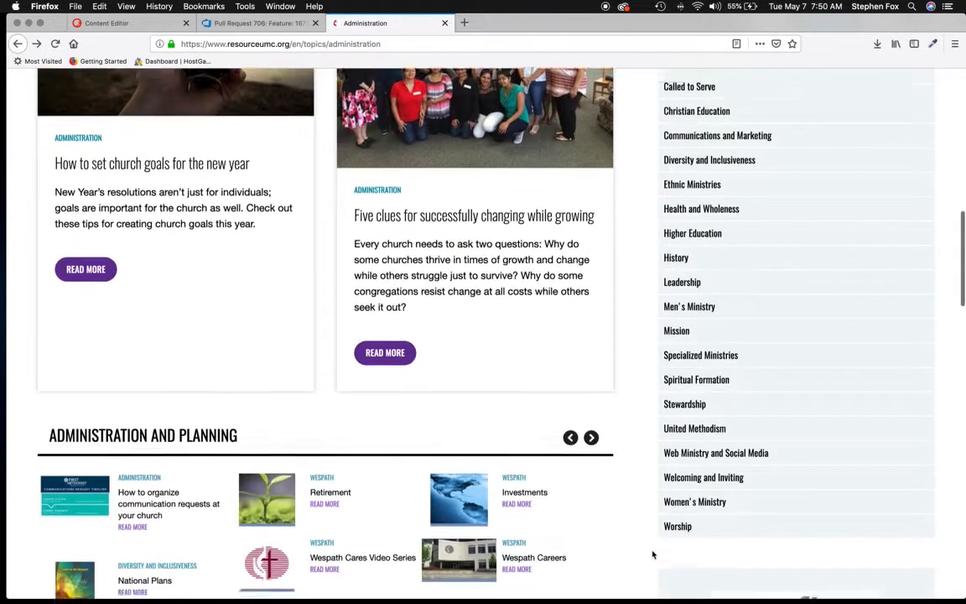
{"action": "scroll", "coordinate": [651, 552], "scroll_direction": "up", "scroll_amount": 4}
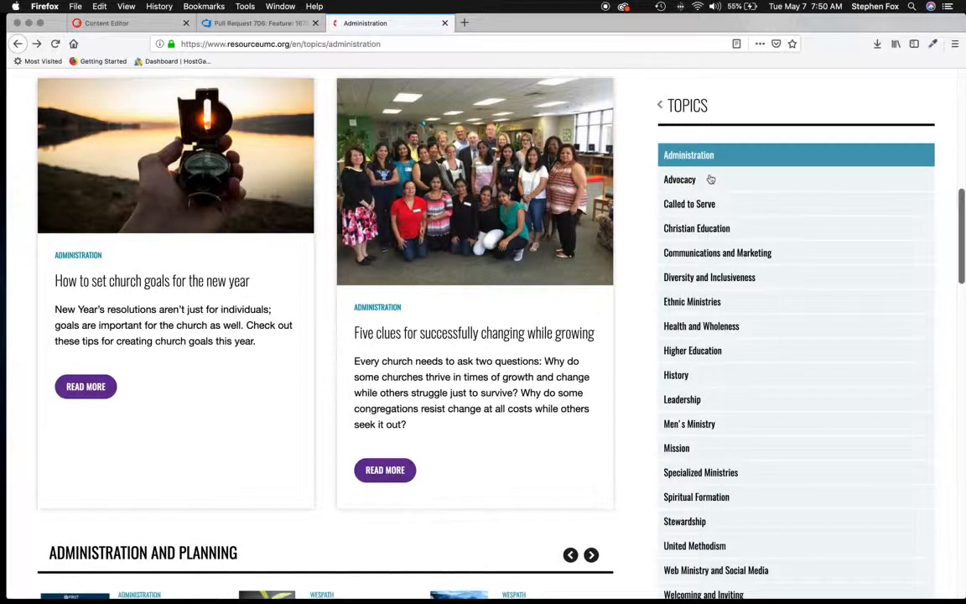
{"action": "scroll", "coordinate": [713, 335], "scroll_direction": "up", "scroll_amount": 4}
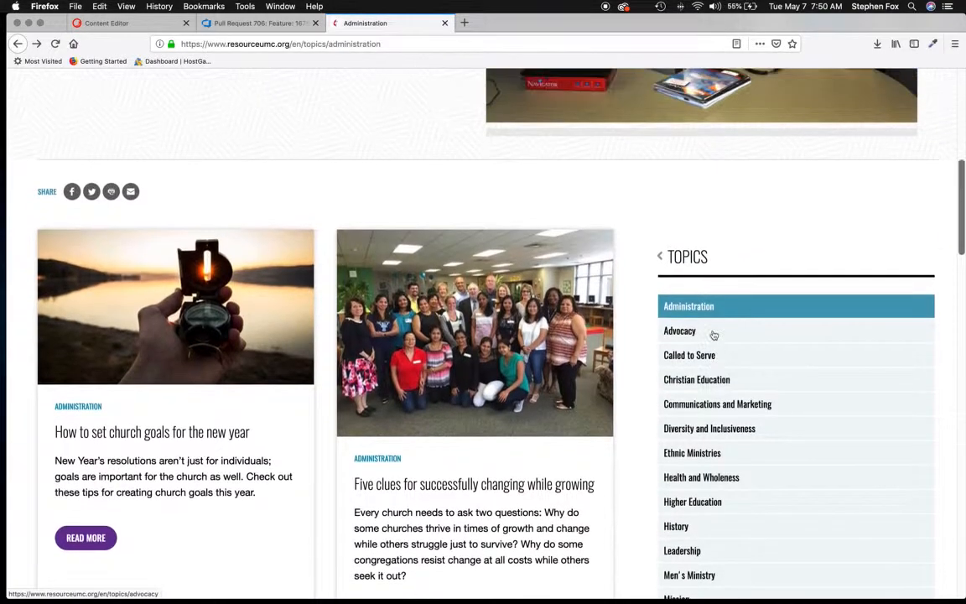
{"action": "scroll", "coordinate": [713, 335], "scroll_direction": "up", "scroll_amount": 12}
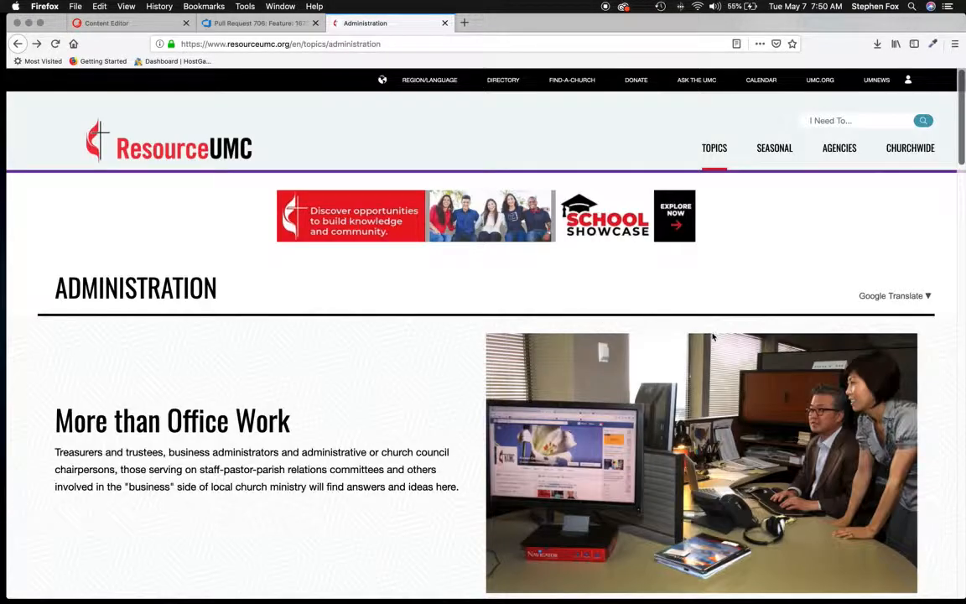
{"action": "scroll", "coordinate": [513, 369], "scroll_direction": "down", "scroll_amount": 14}
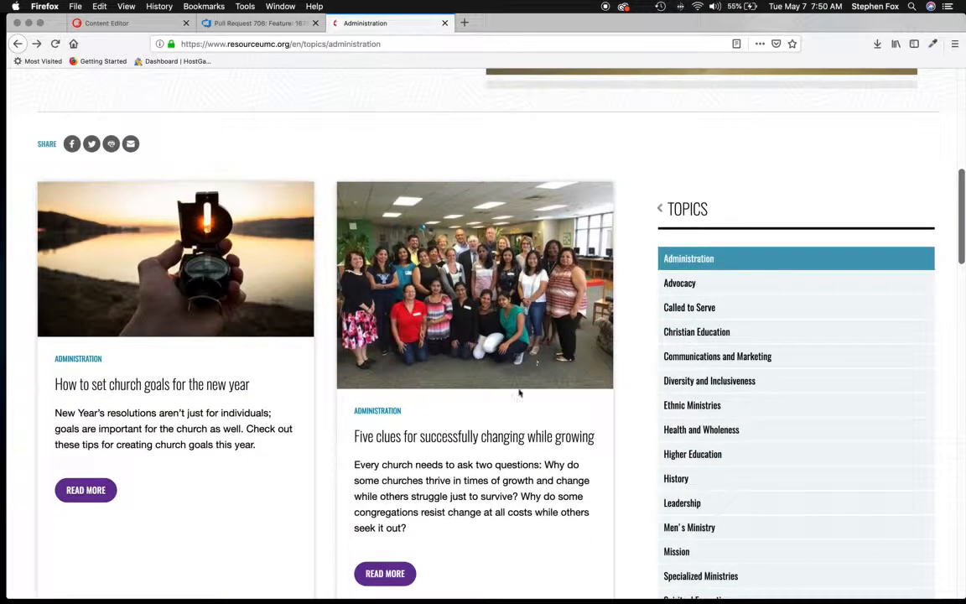
{"action": "scroll", "coordinate": [773, 399], "scroll_direction": "down", "scroll_amount": 10}
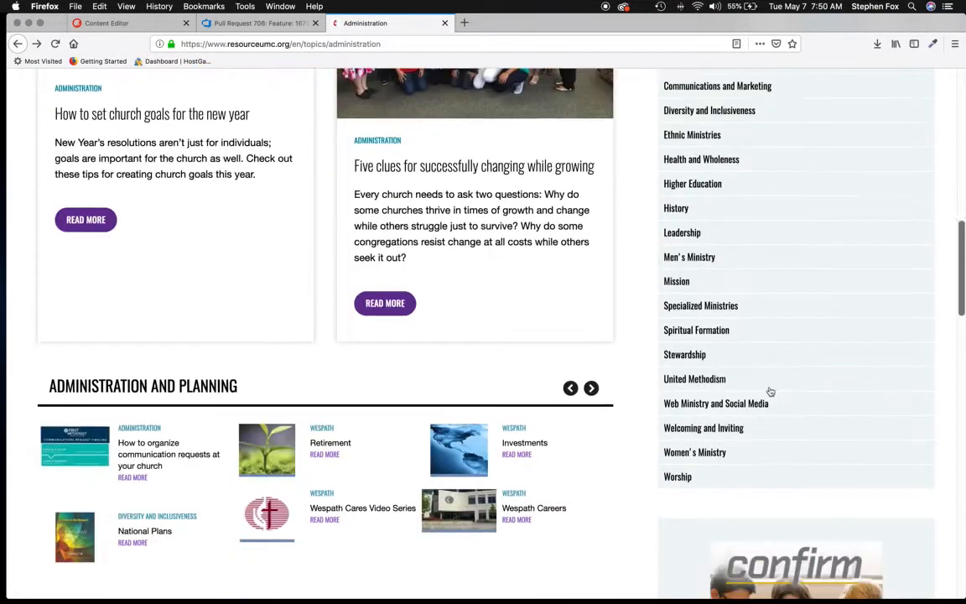
Step: Switch to the Sitecore Content Editor, collapse the administration item and start inserting an Intermediate Page under topics
{"action": "scroll", "coordinate": [353, 327], "scroll_direction": "up", "scroll_amount": 20}
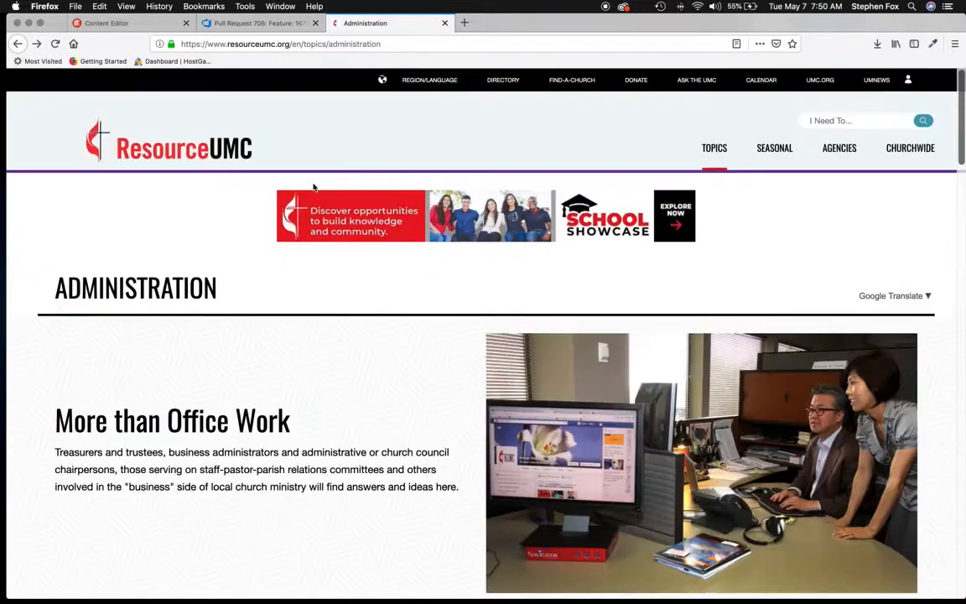
{"action": "left_click", "coordinate": [155, 28]}
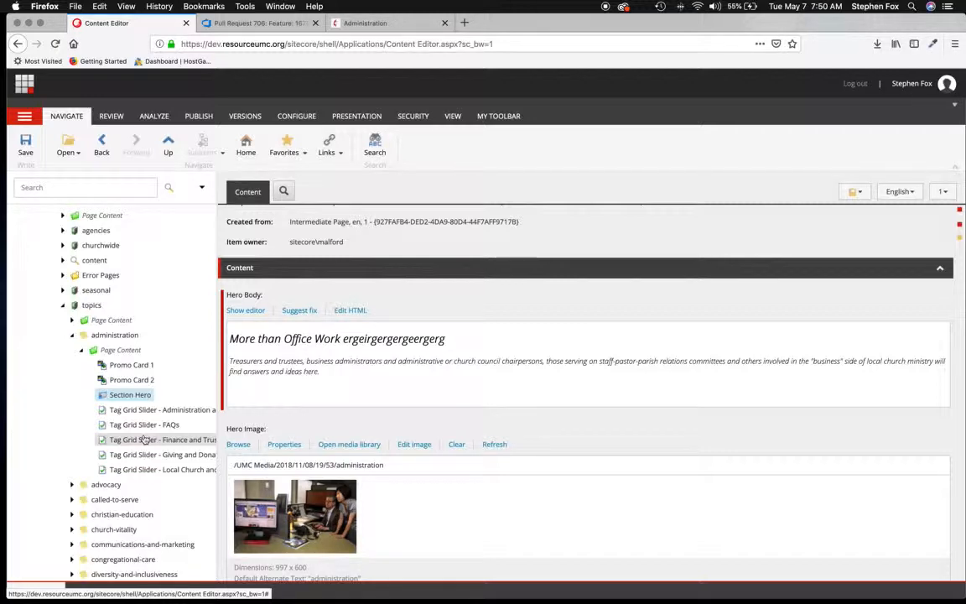
{"action": "left_click", "coordinate": [72, 334]}
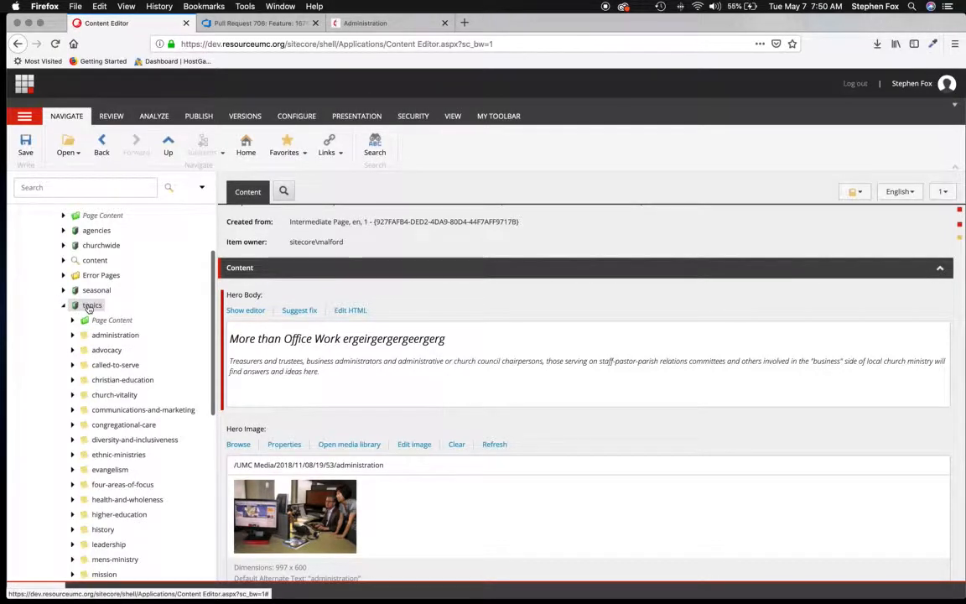
{"action": "right_click", "coordinate": [90, 307]}
{"action": "mouse_move", "coordinate": [110, 316]}
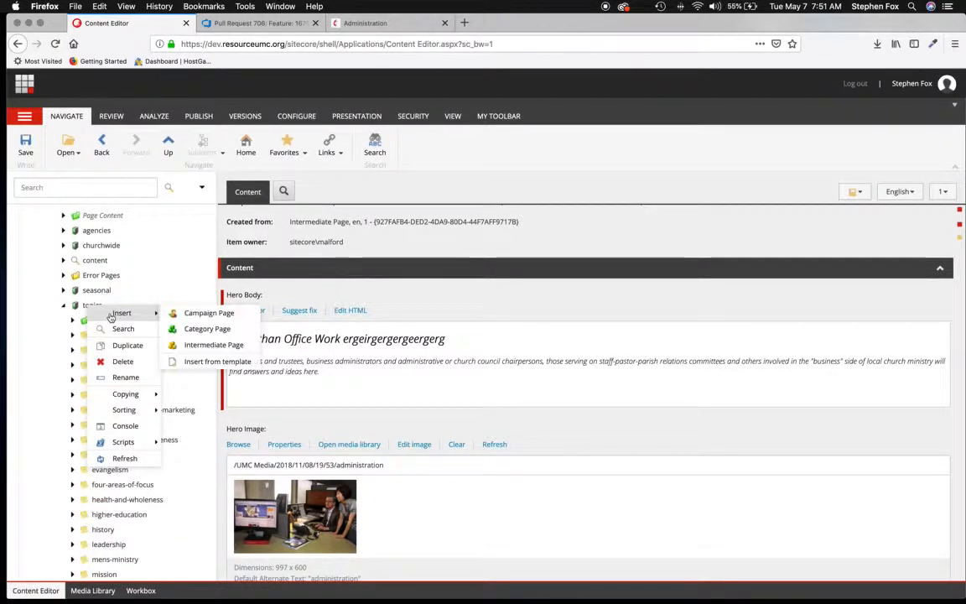
{"action": "left_click", "coordinate": [214, 344]}
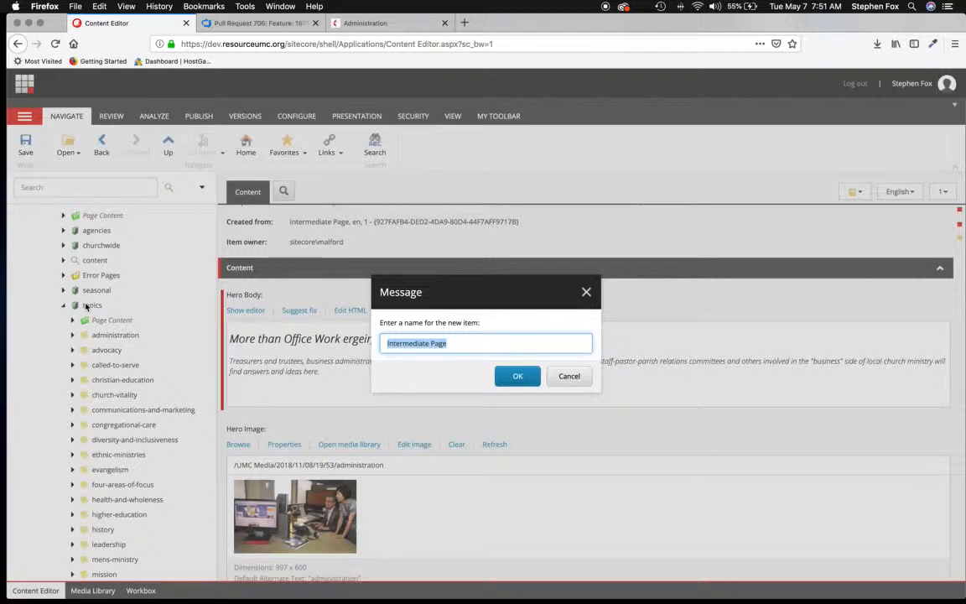
{"action": "type", "text": "h"}
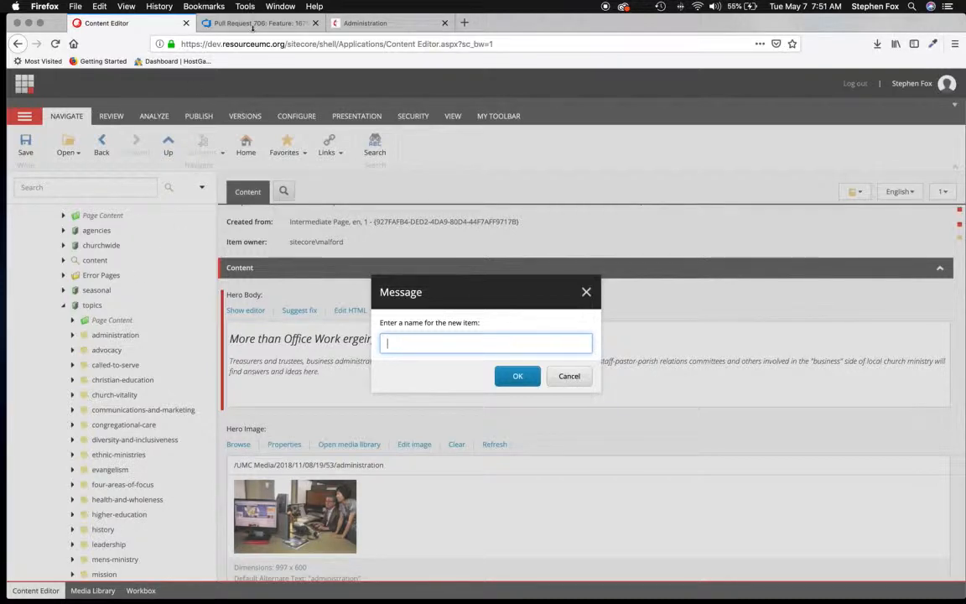
Step: Close the Pull Request 706 page and return to the new item's naming prompt in the Content Editor
{"action": "left_click", "coordinate": [252, 25]}
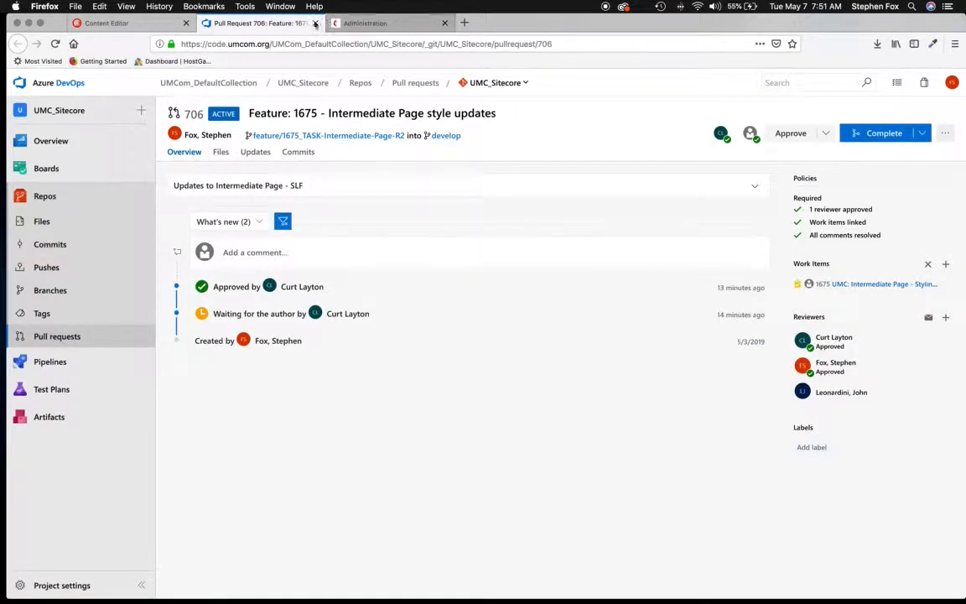
{"action": "left_click", "coordinate": [315, 24]}
{"action": "left_click", "coordinate": [125, 23]}
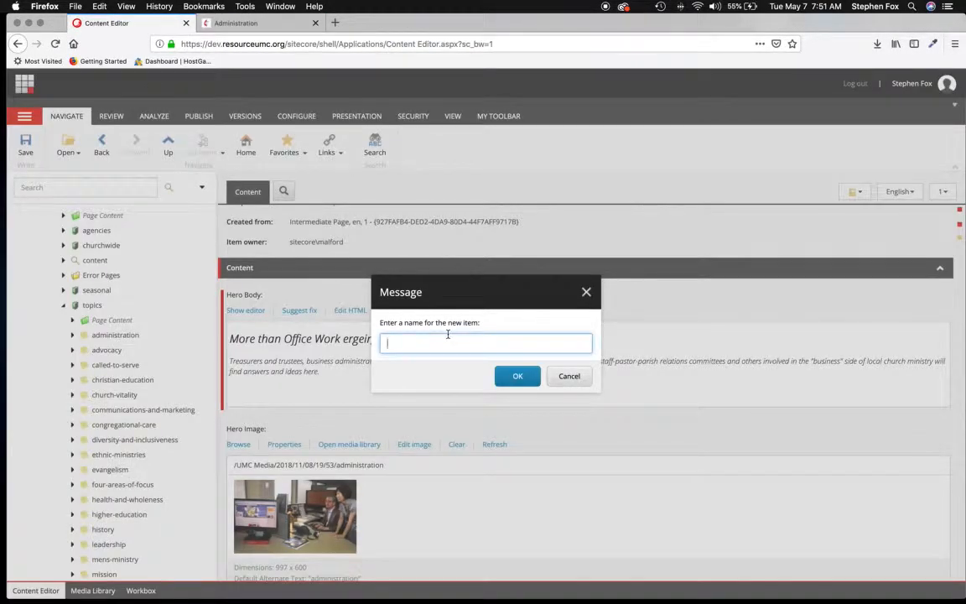
Step: Name the new item "Intermediate Page Training-SLF" and create it under topics
{"action": "type", "text": "Intermediate Page Training-"}
{"action": "left_click_drag", "start_coordinate": [385, 343], "coordinate": [413, 343]}
{"action": "left_click_drag", "start_coordinate": [474, 338], "coordinate": [514, 340]}
{"action": "left_click", "coordinate": [510, 377]}
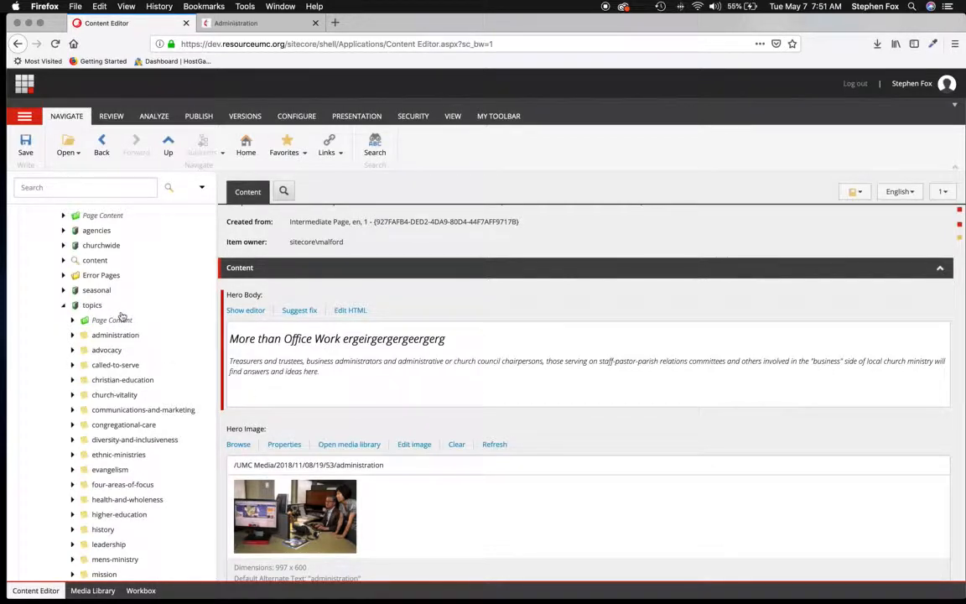
Step: Change the new training page's Category Name to "Intermediate Page Training-SLF!"
{"action": "scroll", "coordinate": [121, 316], "scroll_direction": "down", "scroll_amount": 5}
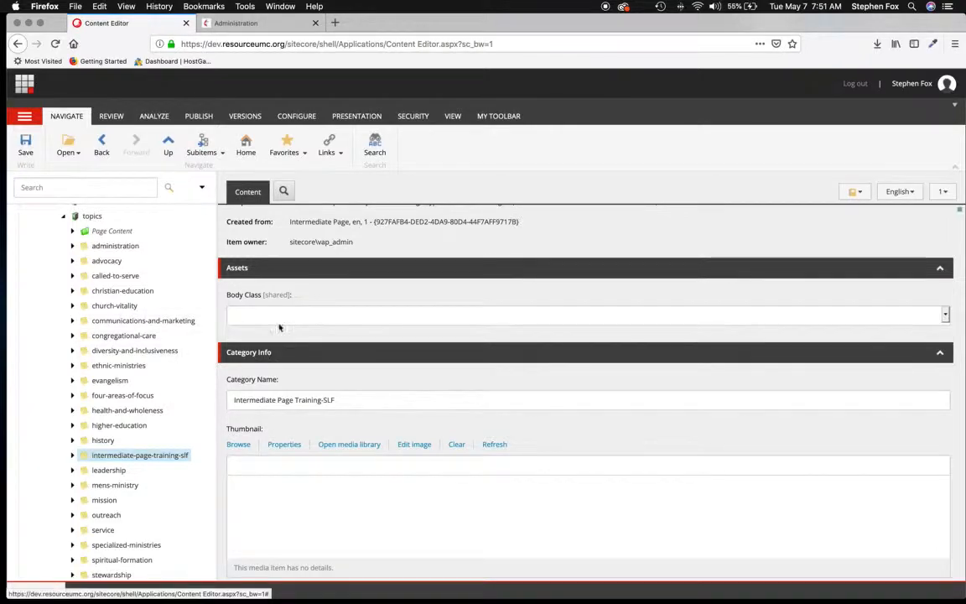
{"action": "scroll", "coordinate": [285, 285], "scroll_direction": "up", "scroll_amount": 4}
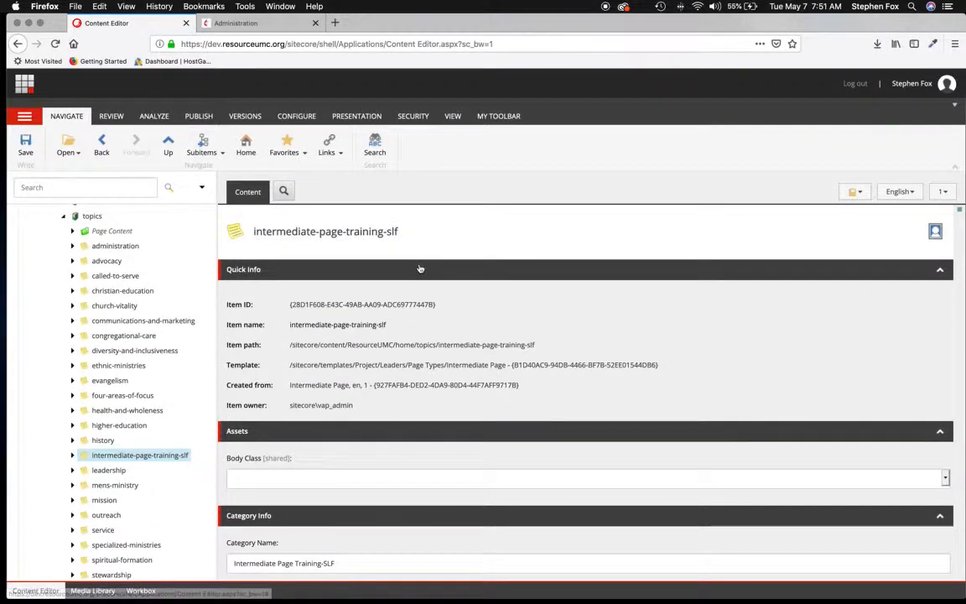
{"action": "scroll", "coordinate": [371, 248], "scroll_direction": "down", "scroll_amount": 1}
{"action": "scroll", "coordinate": [368, 249], "scroll_direction": "up", "scroll_amount": 1}
{"action": "scroll", "coordinate": [370, 250], "scroll_direction": "down", "scroll_amount": 5}
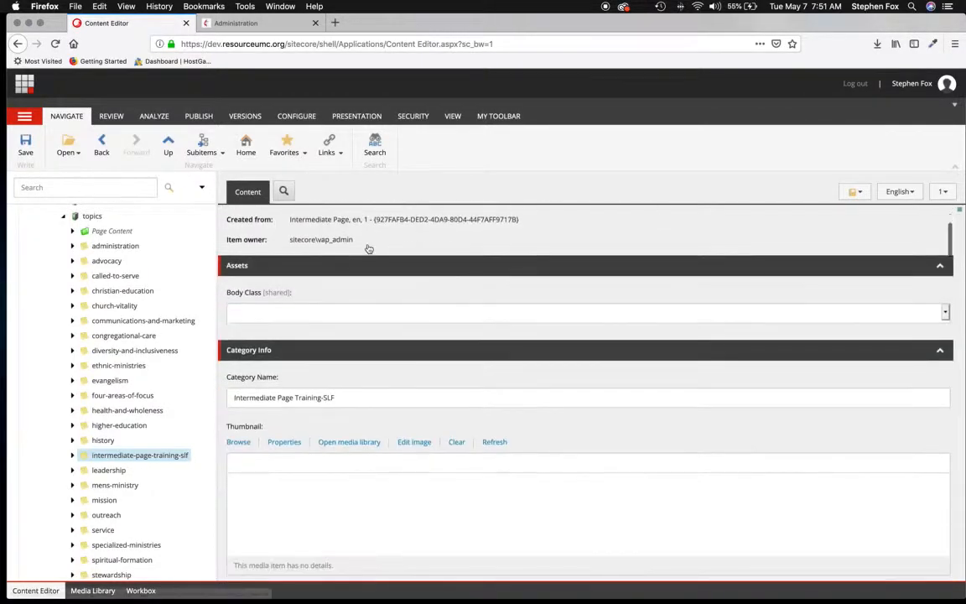
{"action": "left_click", "coordinate": [339, 371]}
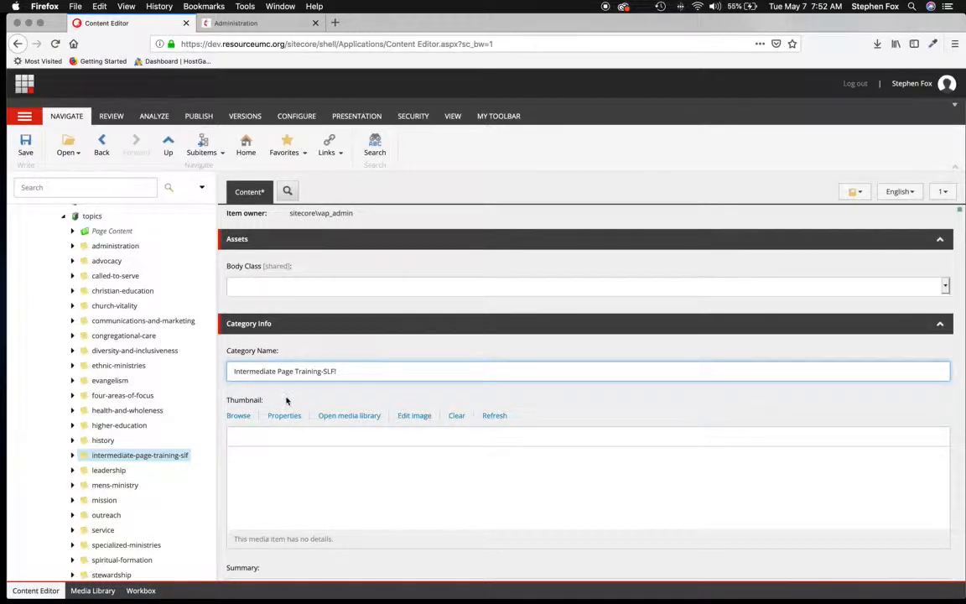
Step: Examine the training page's fields, from Category Info and Featured Content through Google Analytics and Advanced to Indexing
{"action": "scroll", "coordinate": [338, 391], "scroll_direction": "down", "scroll_amount": 8}
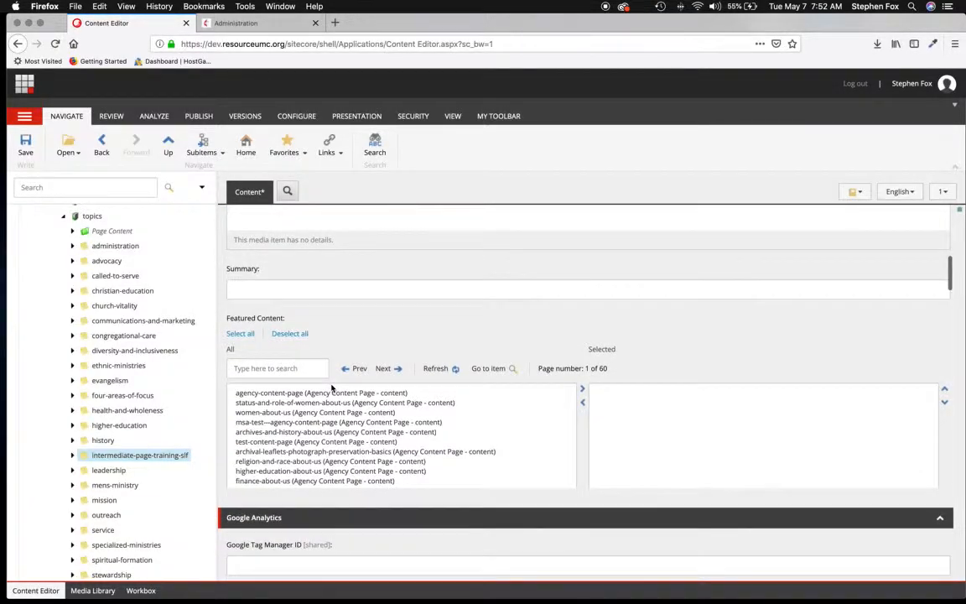
{"action": "scroll", "coordinate": [333, 390], "scroll_direction": "down", "scroll_amount": 5}
{"action": "scroll", "coordinate": [224, 419], "scroll_direction": "down", "scroll_amount": 15}
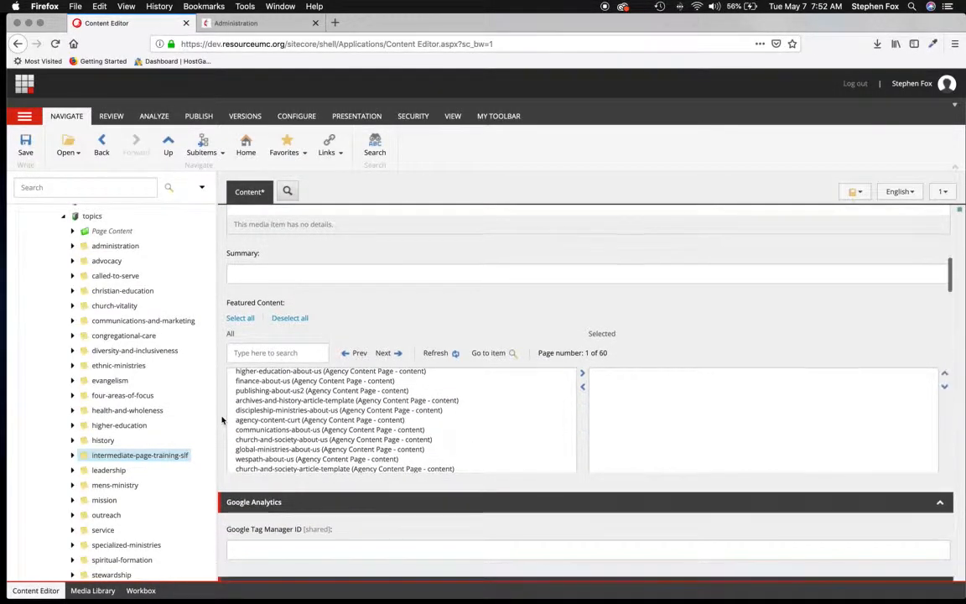
{"action": "scroll", "coordinate": [224, 420], "scroll_direction": "down", "scroll_amount": 10}
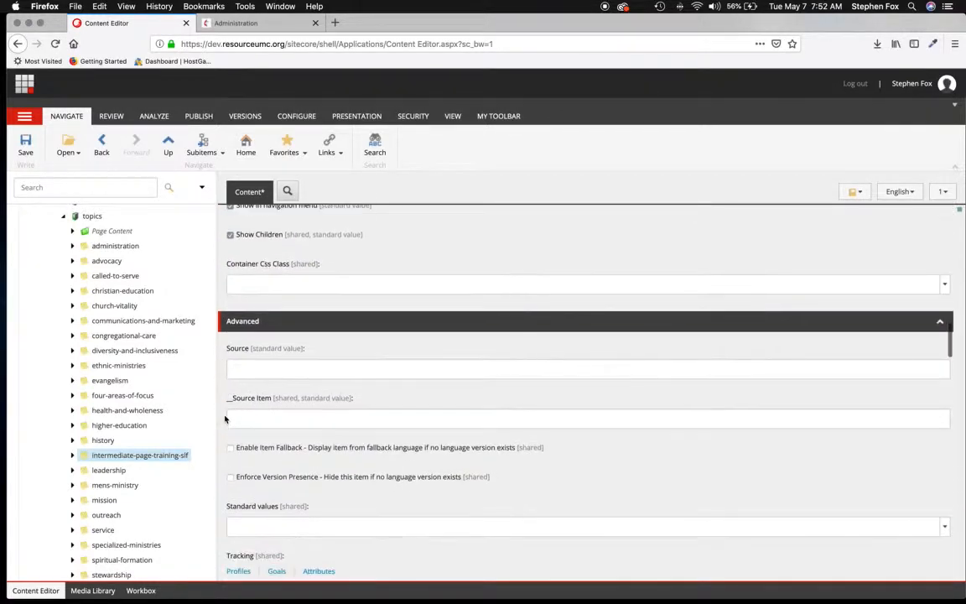
{"action": "scroll", "coordinate": [227, 419], "scroll_direction": "down", "scroll_amount": 8}
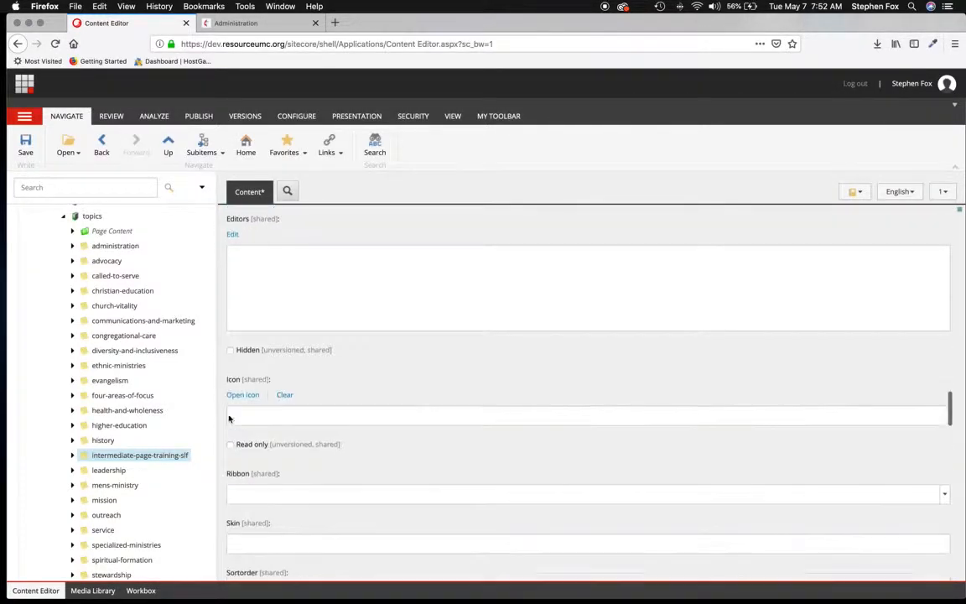
{"action": "scroll", "coordinate": [231, 418], "scroll_direction": "down", "scroll_amount": 8}
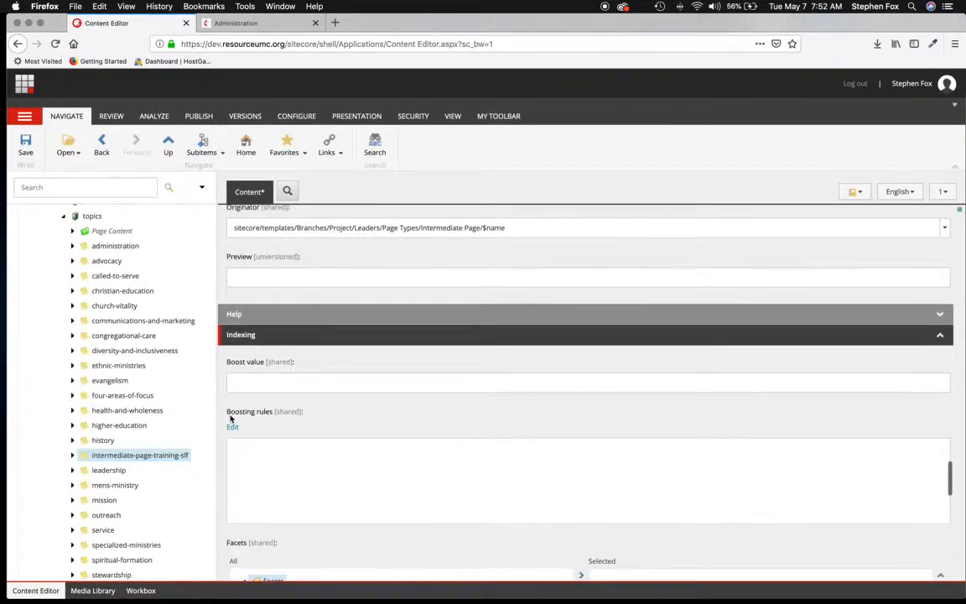
{"action": "scroll", "coordinate": [232, 417], "scroll_direction": "up", "scroll_amount": 15}
{"action": "scroll", "coordinate": [229, 415], "scroll_direction": "up", "scroll_amount": 10}
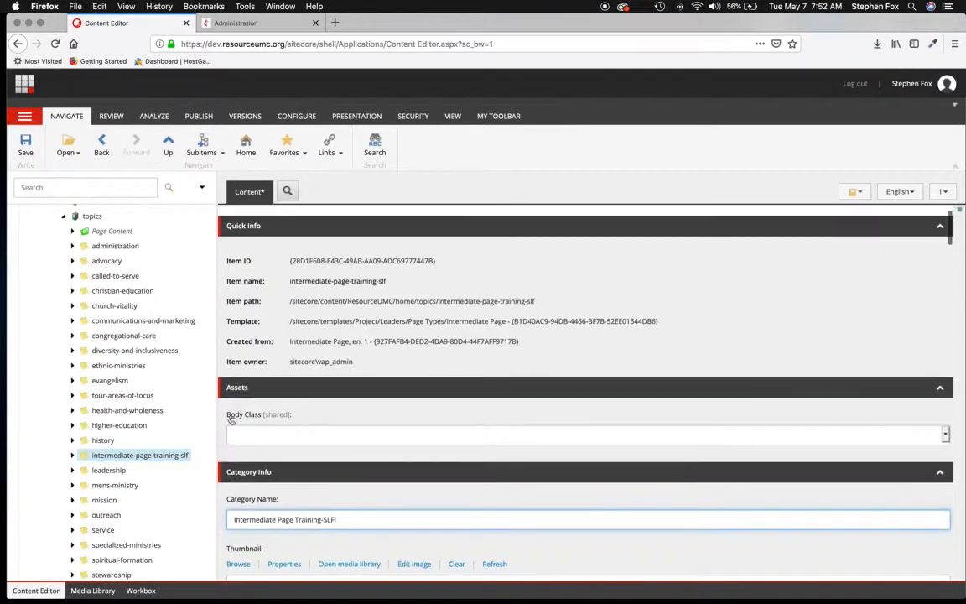
{"action": "scroll", "coordinate": [231, 418], "scroll_direction": "down", "scroll_amount": 2}
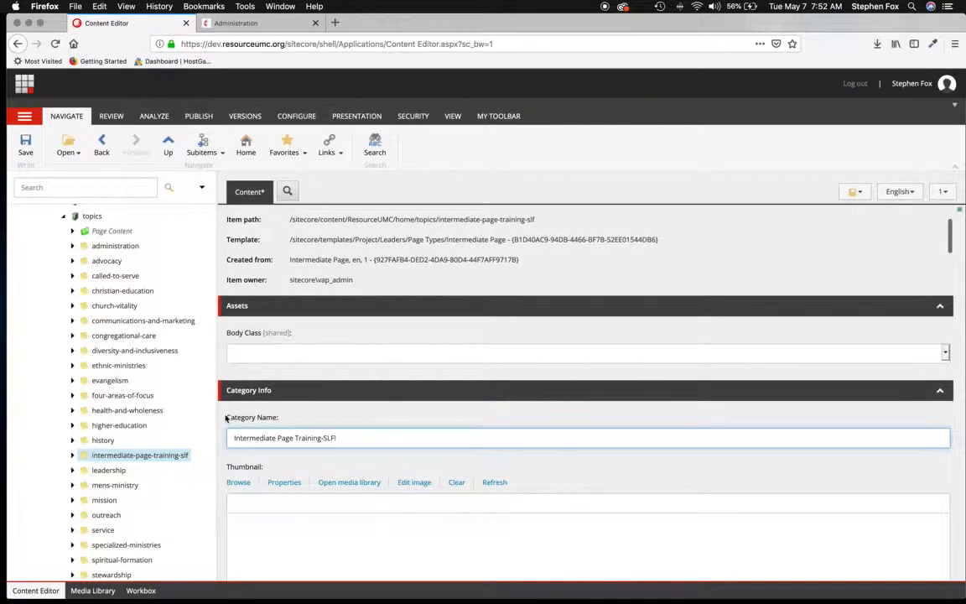
{"action": "scroll", "coordinate": [226, 417], "scroll_direction": "down", "scroll_amount": 5}
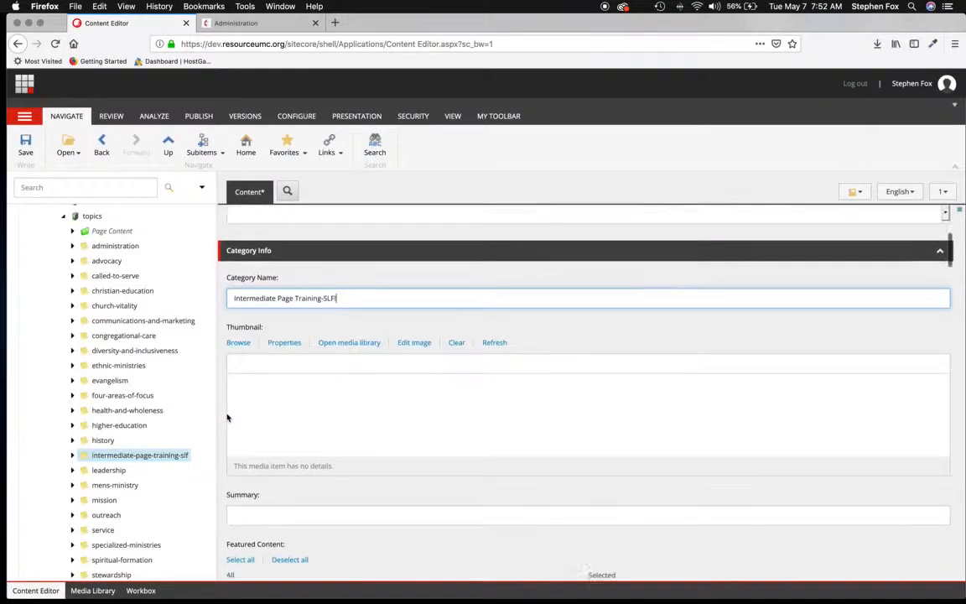
{"action": "scroll", "coordinate": [226, 417], "scroll_direction": "down", "scroll_amount": 3}
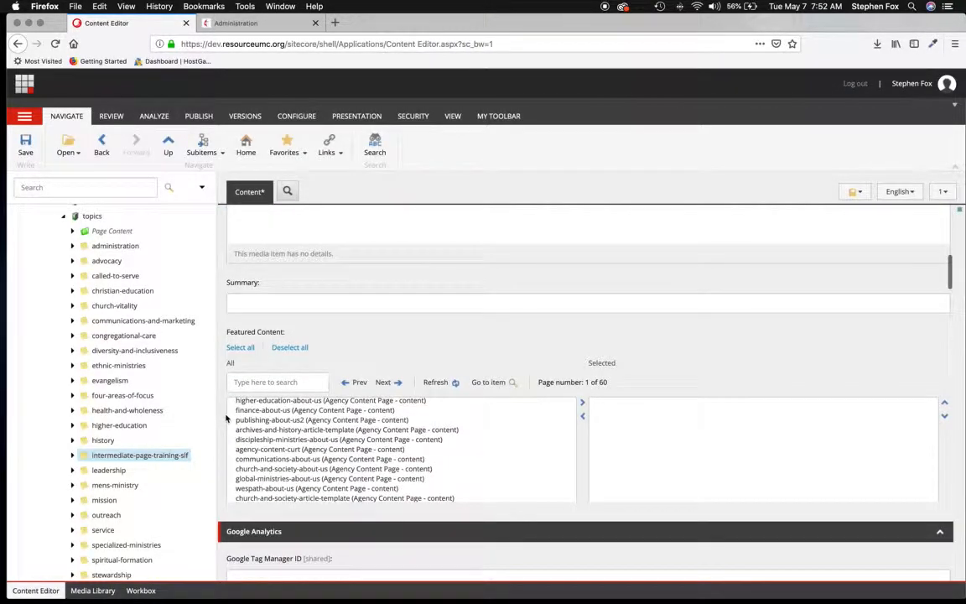
Step: Expand intermediate-page-training-slf and its Page Content folder in the content tree
{"action": "scroll", "coordinate": [225, 418], "scroll_direction": "up", "scroll_amount": 10}
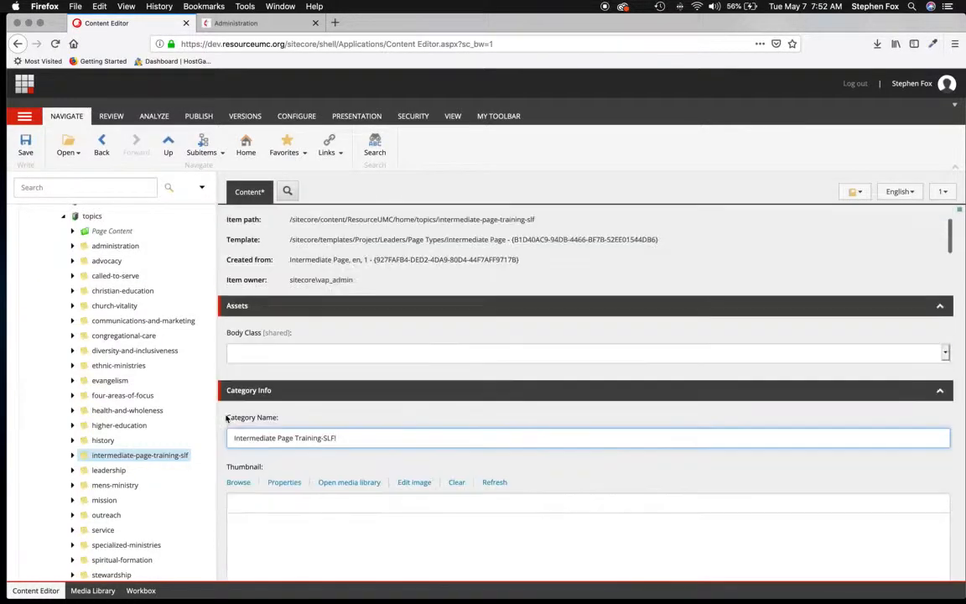
{"action": "left_click", "coordinate": [73, 455]}
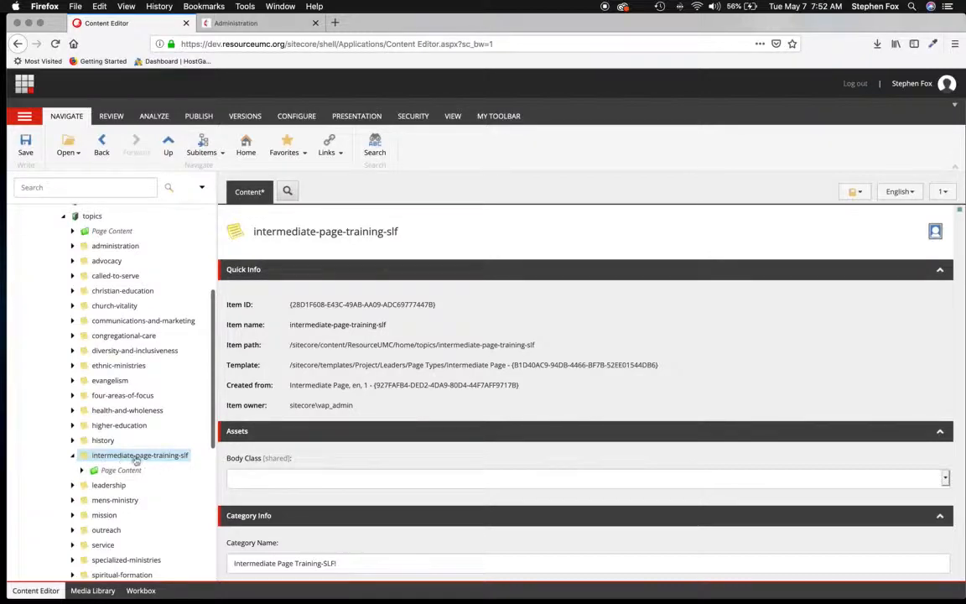
{"action": "left_click", "coordinate": [82, 471]}
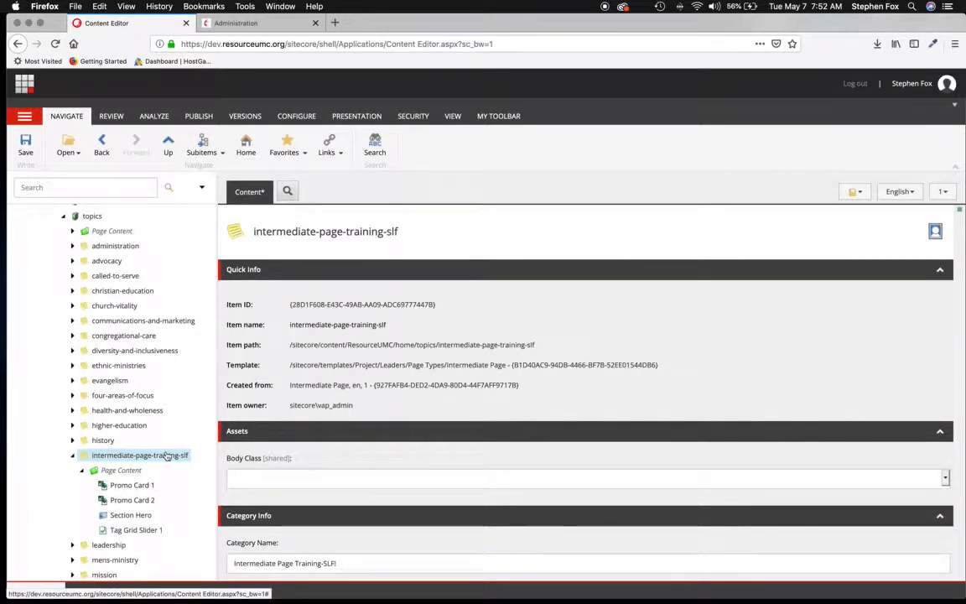
Step: Enter "Summary Text Field" as the training page's Summary in Category Info
{"action": "scroll", "coordinate": [367, 347], "scroll_direction": "down", "scroll_amount": 2}
{"action": "scroll", "coordinate": [367, 345], "scroll_direction": "down", "scroll_amount": 5}
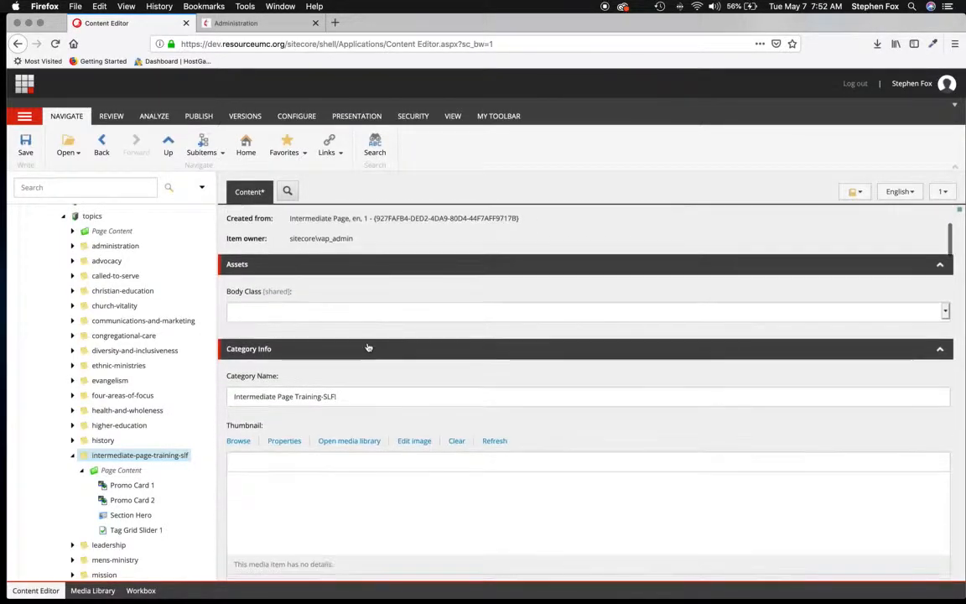
{"action": "scroll", "coordinate": [369, 343], "scroll_direction": "down", "scroll_amount": 1}
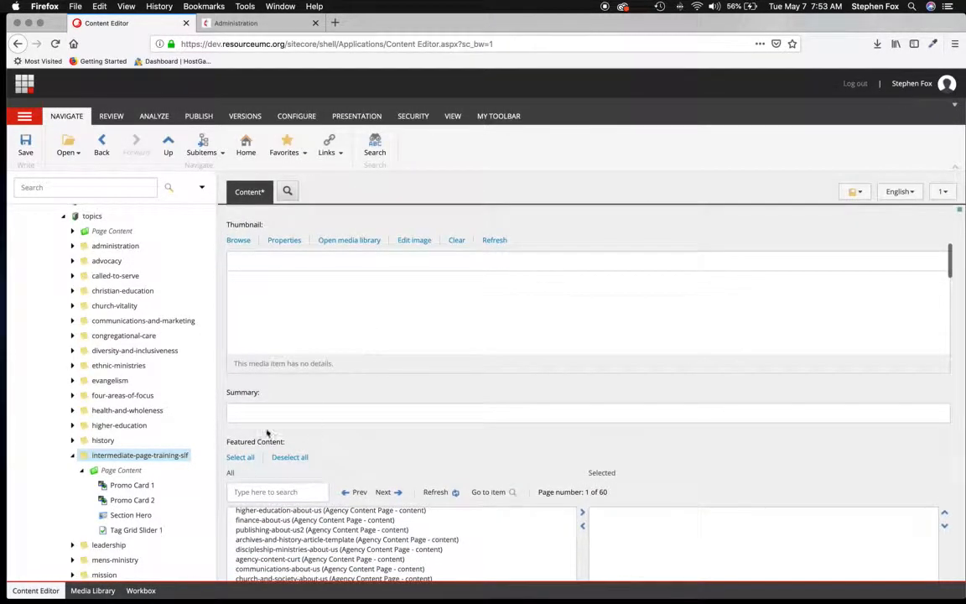
{"action": "left_click", "coordinate": [242, 415]}
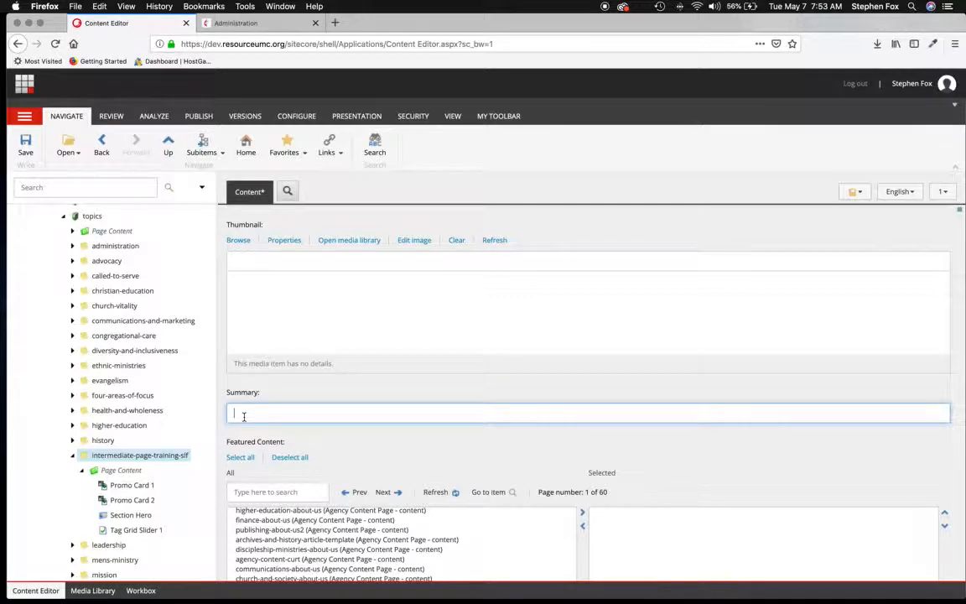
{"action": "type", "text": "Summary Text Field"}
Step: Add agency-content-page and status-and-role-of-women-about-us to the training page's selected Featured Content
{"action": "scroll", "coordinate": [377, 402], "scroll_direction": "down", "scroll_amount": 5}
{"action": "scroll", "coordinate": [261, 291], "scroll_direction": "up", "scroll_amount": 2}
{"action": "scroll", "coordinate": [255, 319], "scroll_direction": "up", "scroll_amount": 2}
{"action": "scroll", "coordinate": [251, 356], "scroll_direction": "up", "scroll_amount": 3}
{"action": "scroll", "coordinate": [325, 358], "scroll_direction": "up", "scroll_amount": 3}
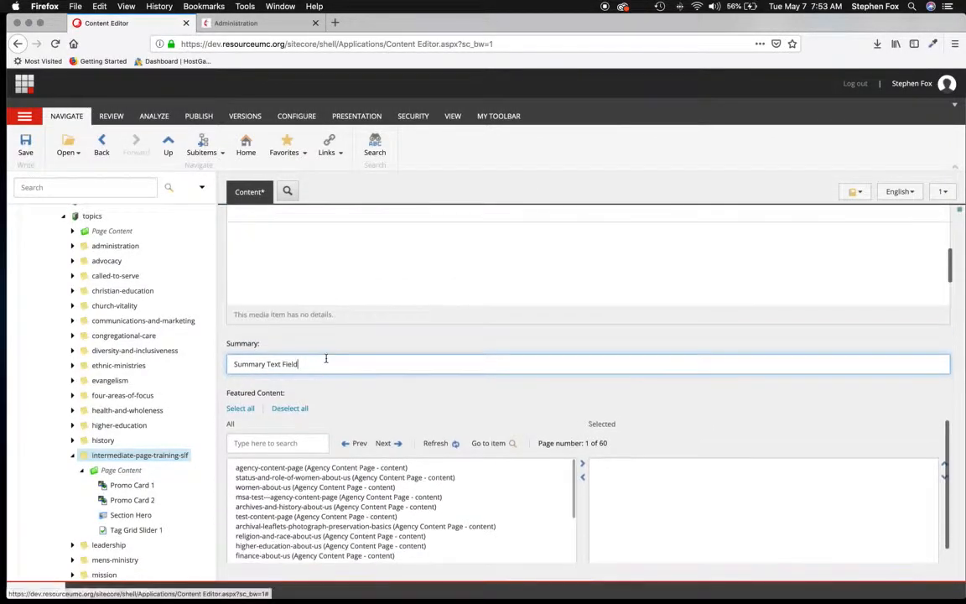
{"action": "scroll", "coordinate": [378, 406], "scroll_direction": "down", "scroll_amount": 2}
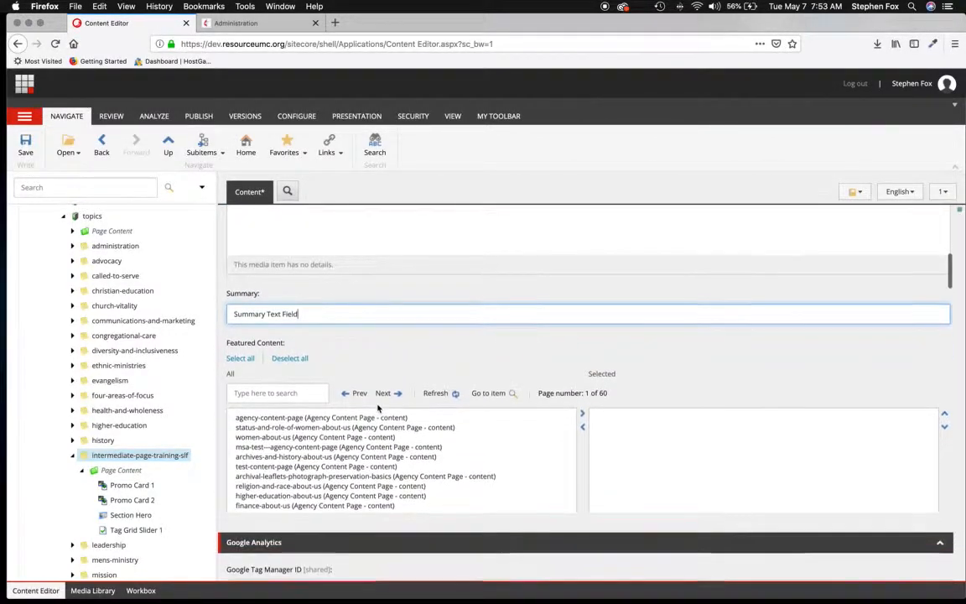
{"action": "left_click", "coordinate": [272, 418]}
{"action": "left_click", "coordinate": [262, 427], "text": "shift"}
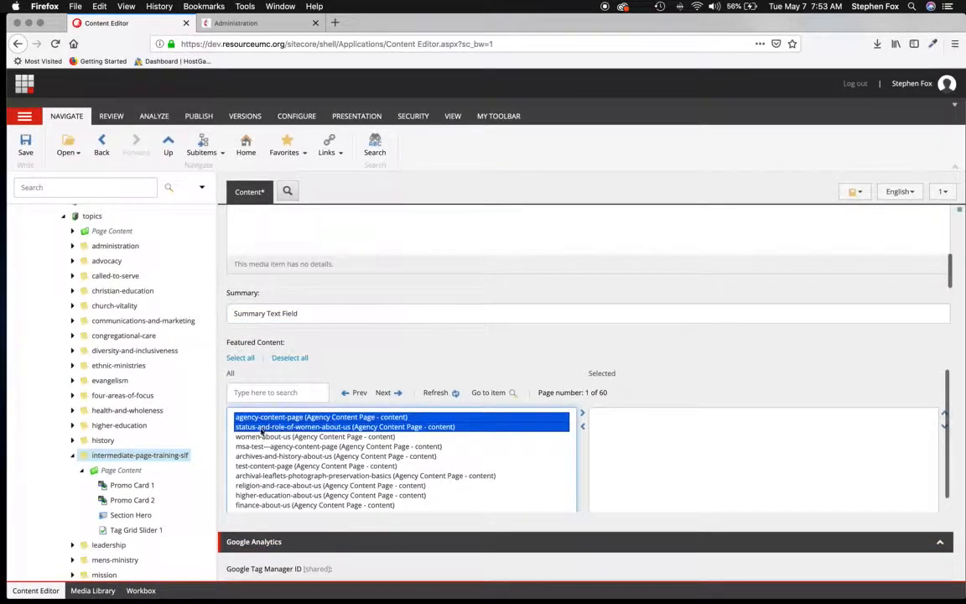
{"action": "left_click", "coordinate": [582, 414]}
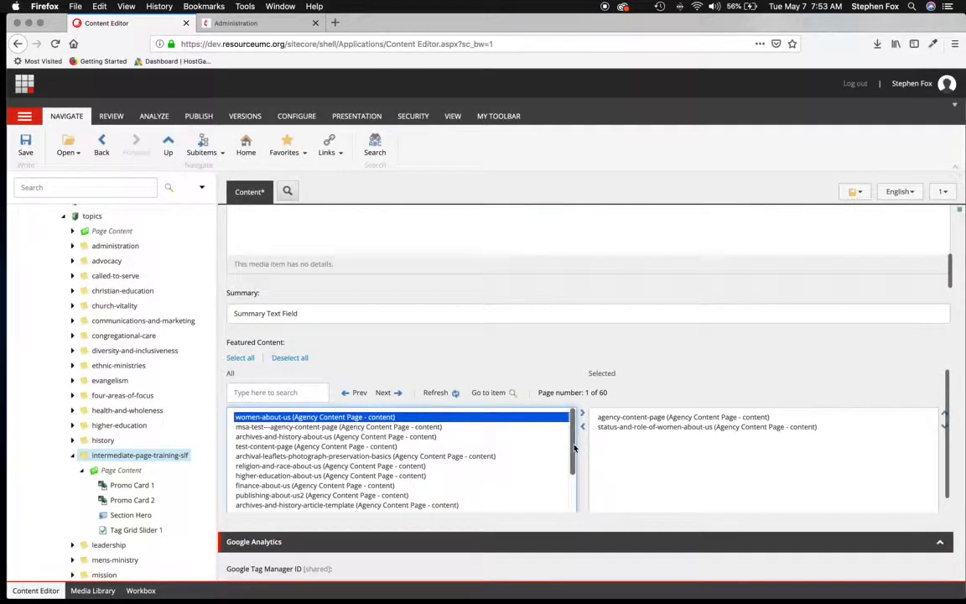
Step: Save the changes to the intermediate-page-training-slf item
{"action": "scroll", "coordinate": [541, 356], "scroll_direction": "down", "scroll_amount": 4}
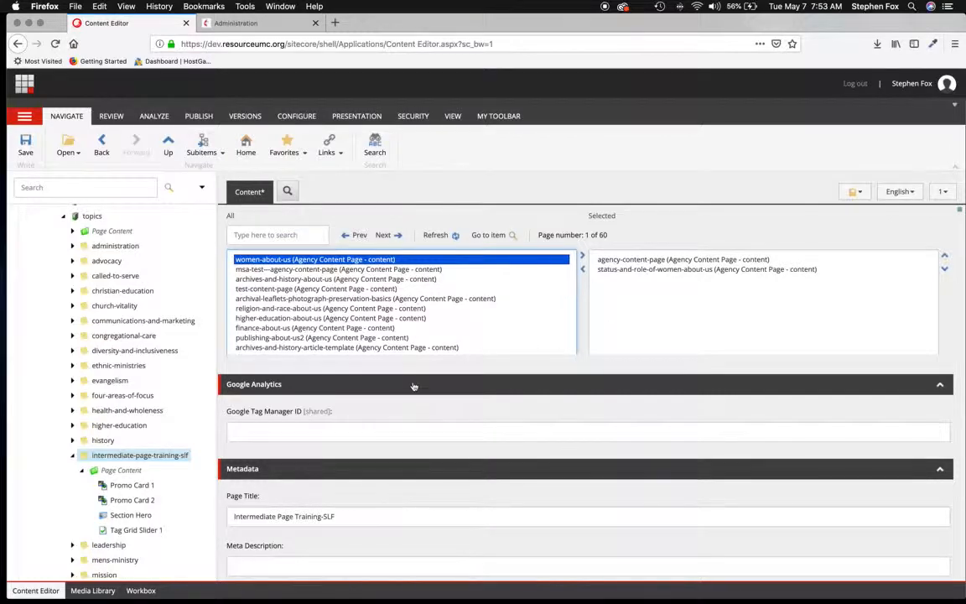
{"action": "scroll", "coordinate": [401, 409], "scroll_direction": "down", "scroll_amount": 3}
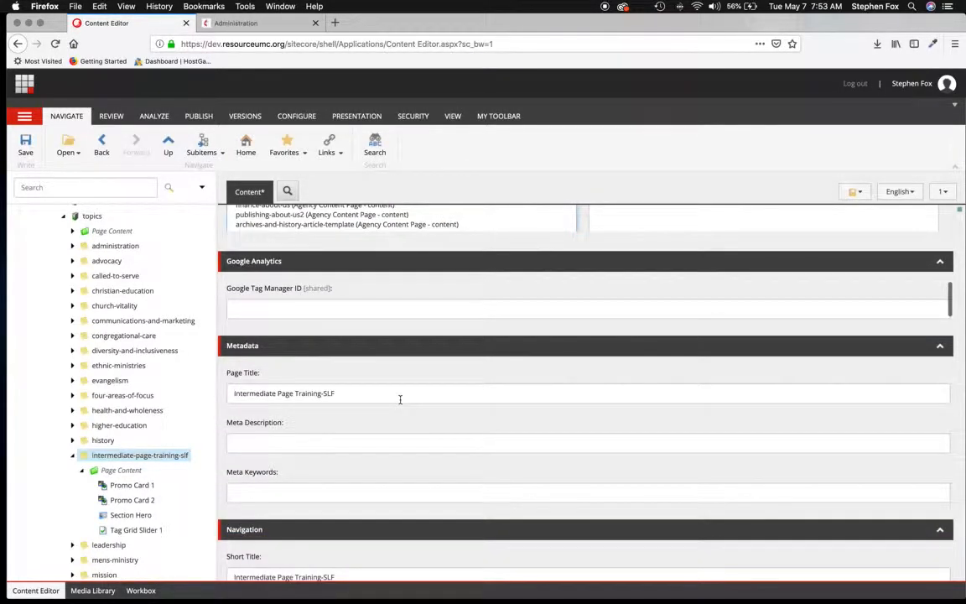
{"action": "scroll", "coordinate": [401, 395], "scroll_direction": "down", "scroll_amount": 6}
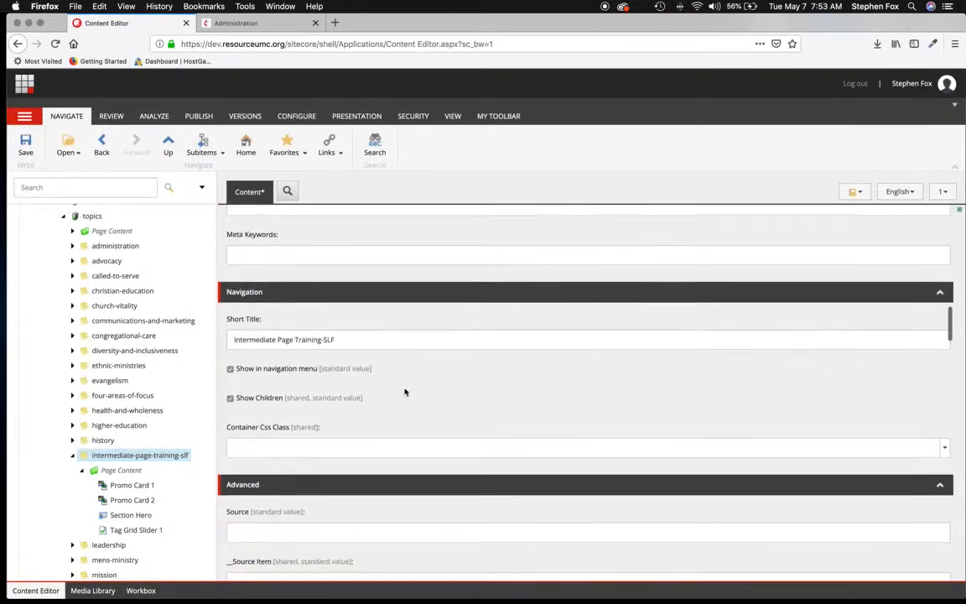
{"action": "scroll", "coordinate": [406, 390], "scroll_direction": "down", "scroll_amount": 5}
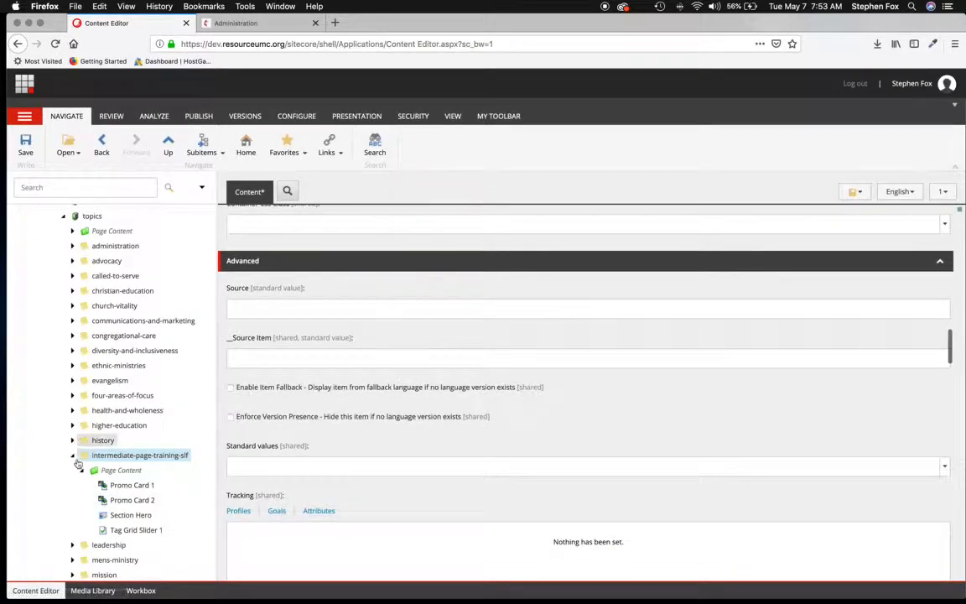
{"action": "scroll", "coordinate": [298, 399], "scroll_direction": "up", "scroll_amount": 20}
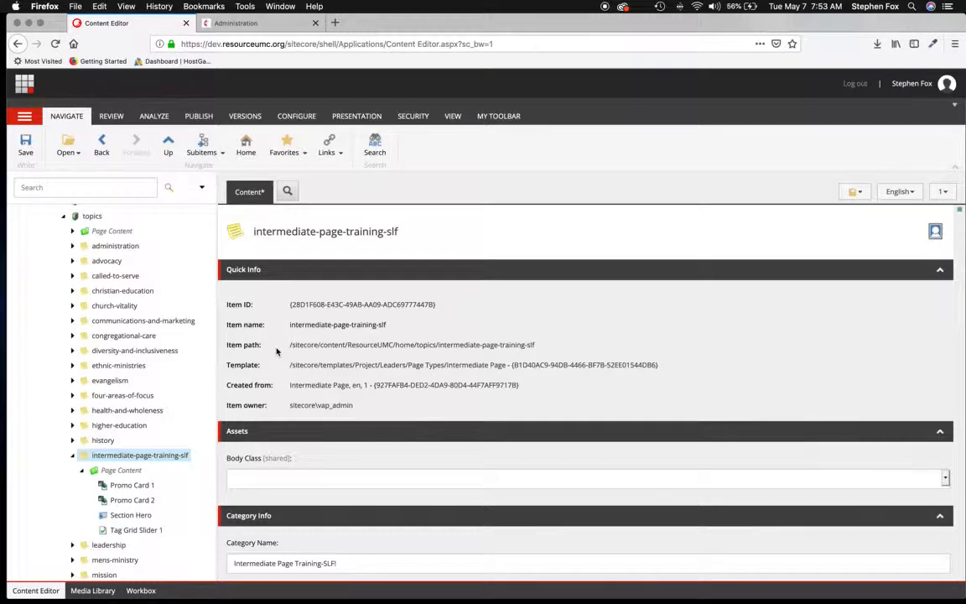
{"action": "left_click", "coordinate": [25, 142]}
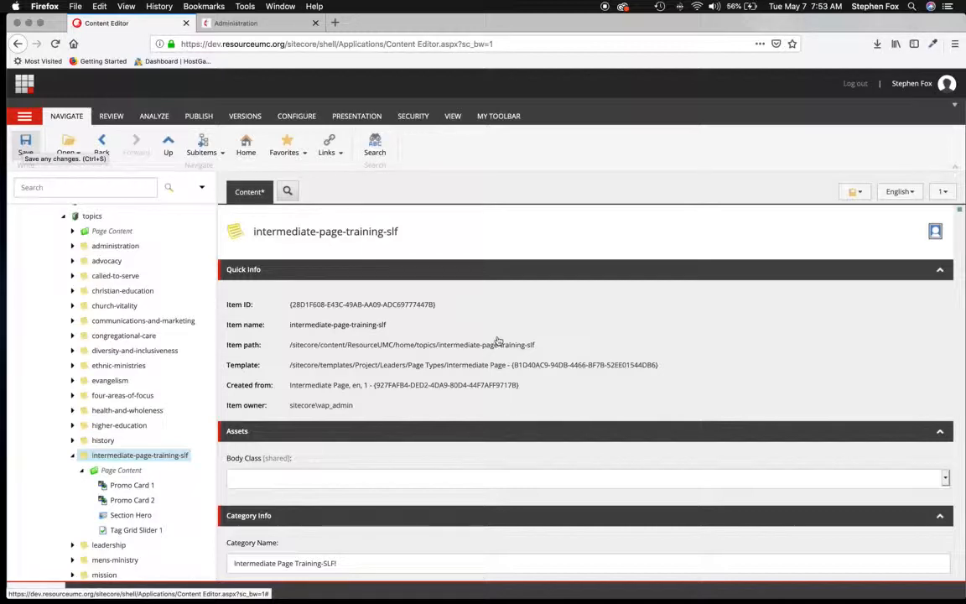
{"action": "key", "text": "ctrl+s"}
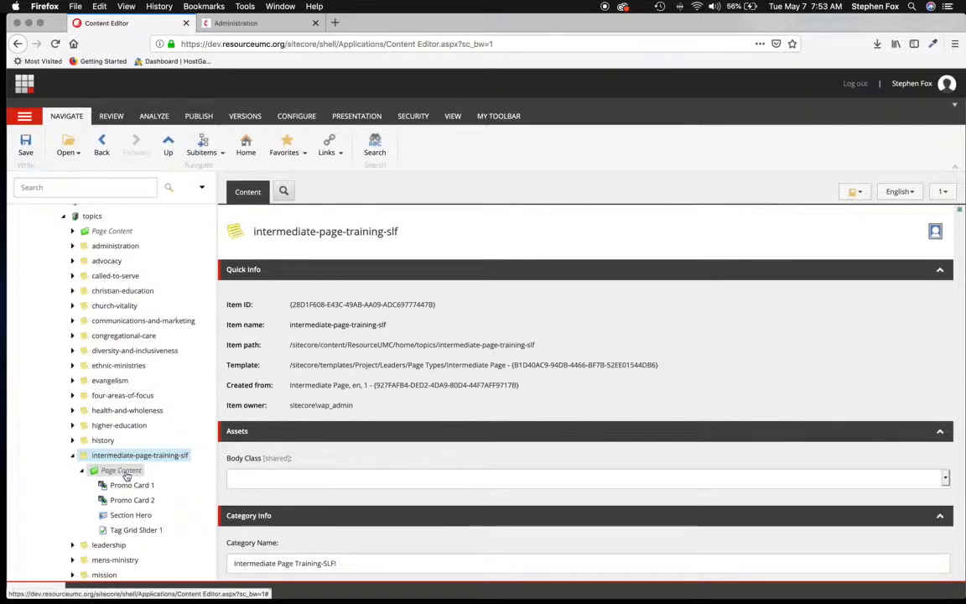
Step: Move Section Hero before Promo Card 1 in the training page's Page Content folder
{"action": "scroll", "coordinate": [126, 474], "scroll_direction": "down", "scroll_amount": 3}
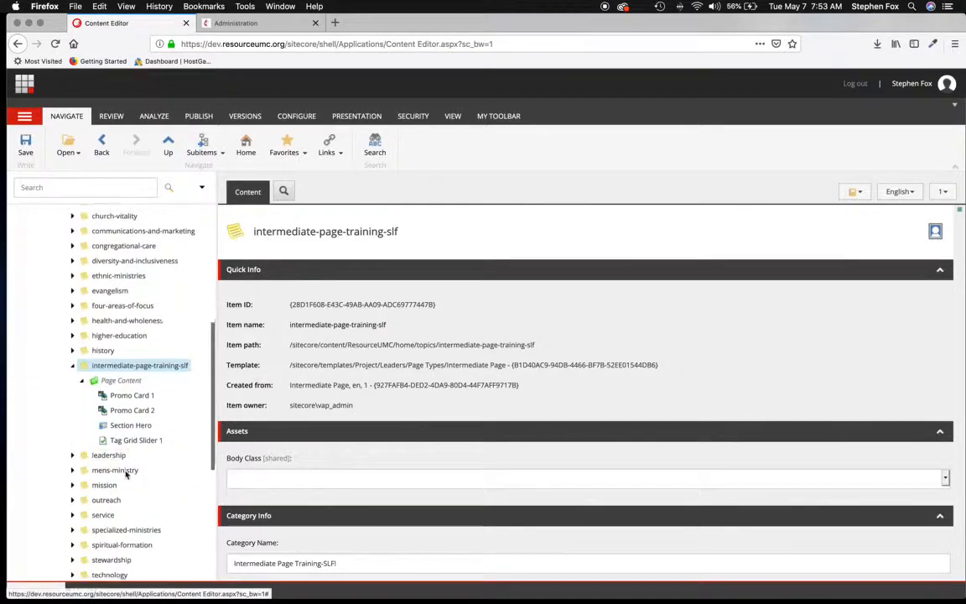
{"action": "left_click", "coordinate": [130, 424]}
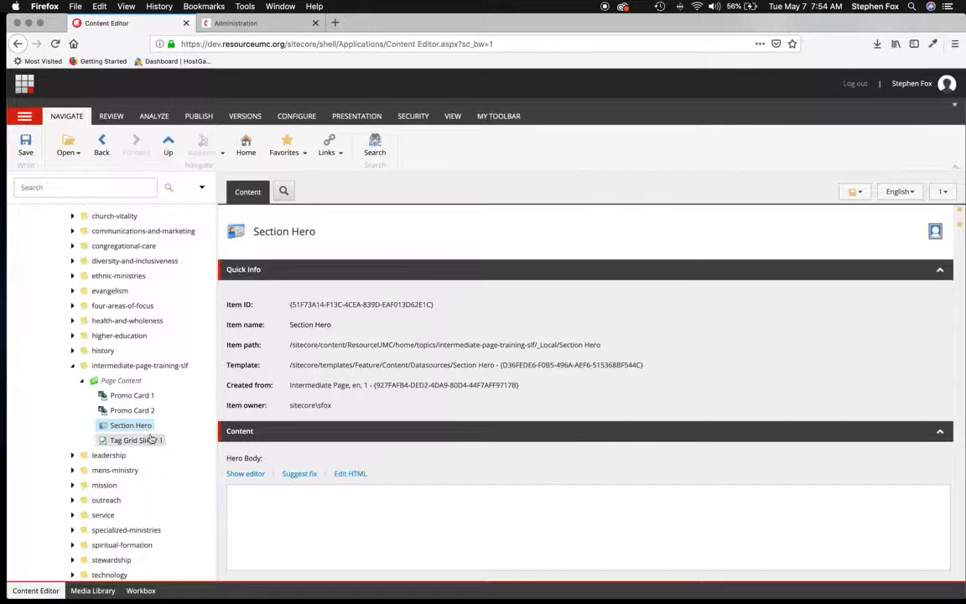
{"action": "left_click_drag", "start_coordinate": [125, 422], "coordinate": [129, 392]}
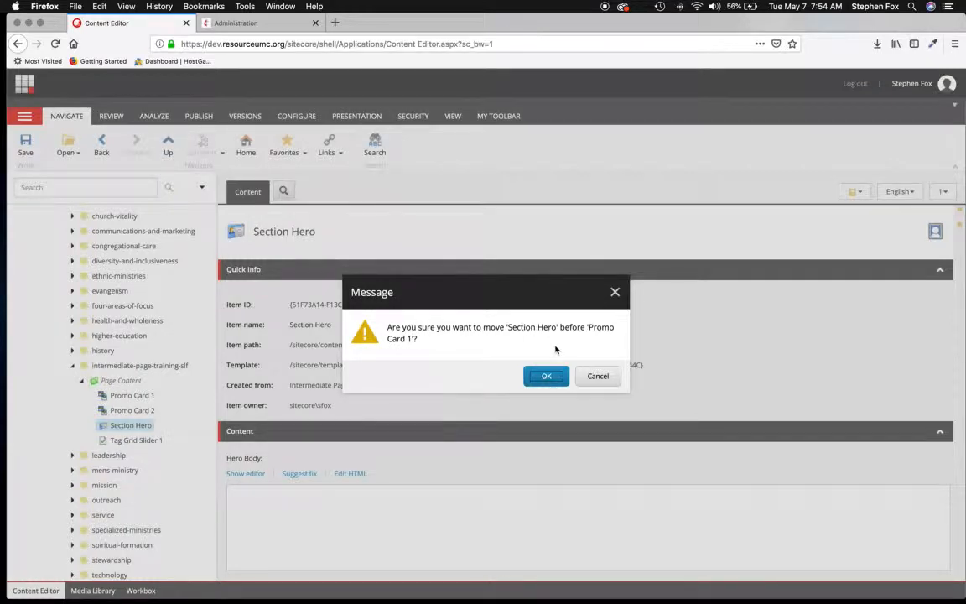
{"action": "left_click", "coordinate": [546, 377]}
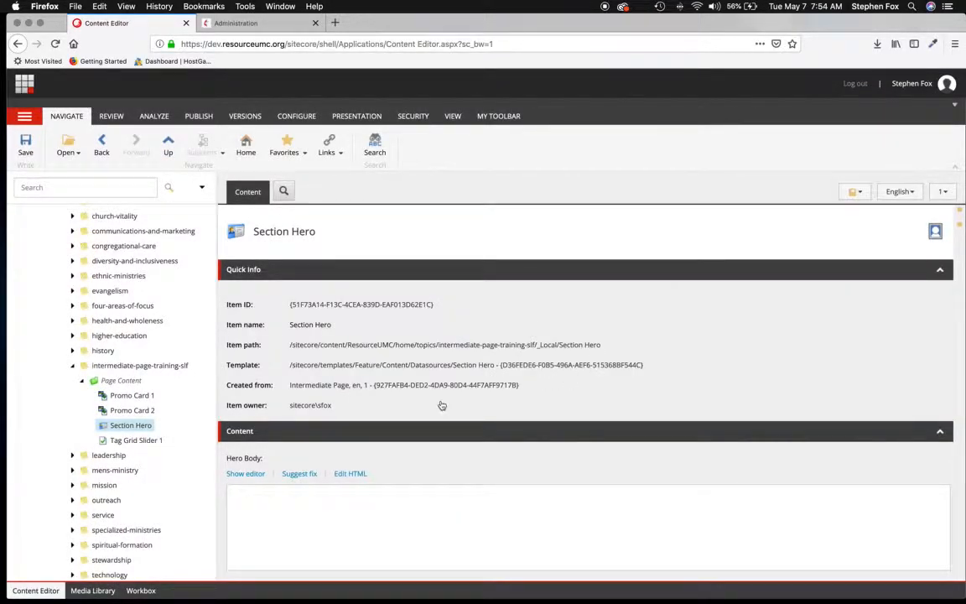
Step: Rename the Section Hero item as "Intermediate Section Hero -TOP"
{"action": "left_click", "coordinate": [309, 238]}
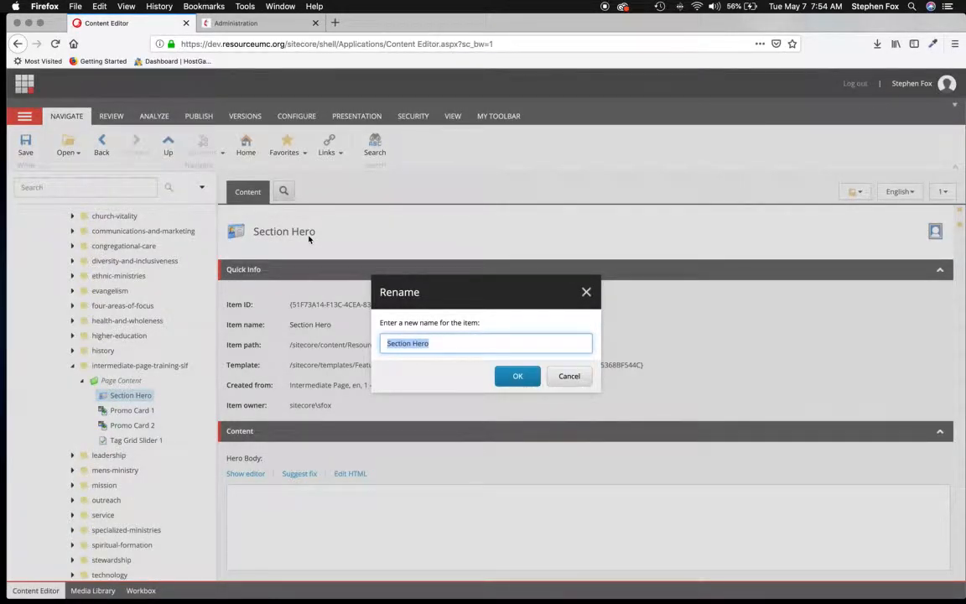
{"action": "type", "text": "Intermediate"}
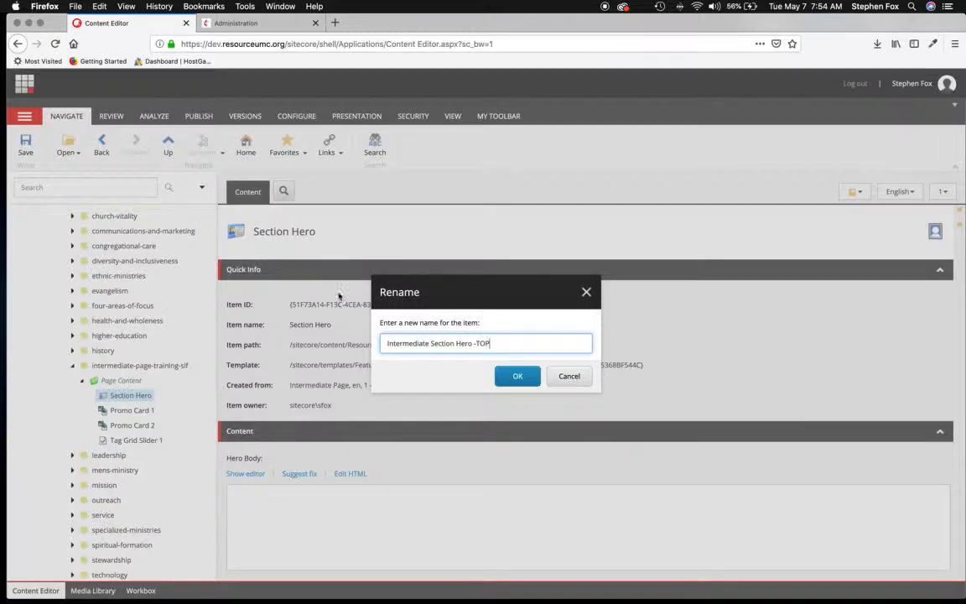
{"action": "left_click", "coordinate": [514, 377]}
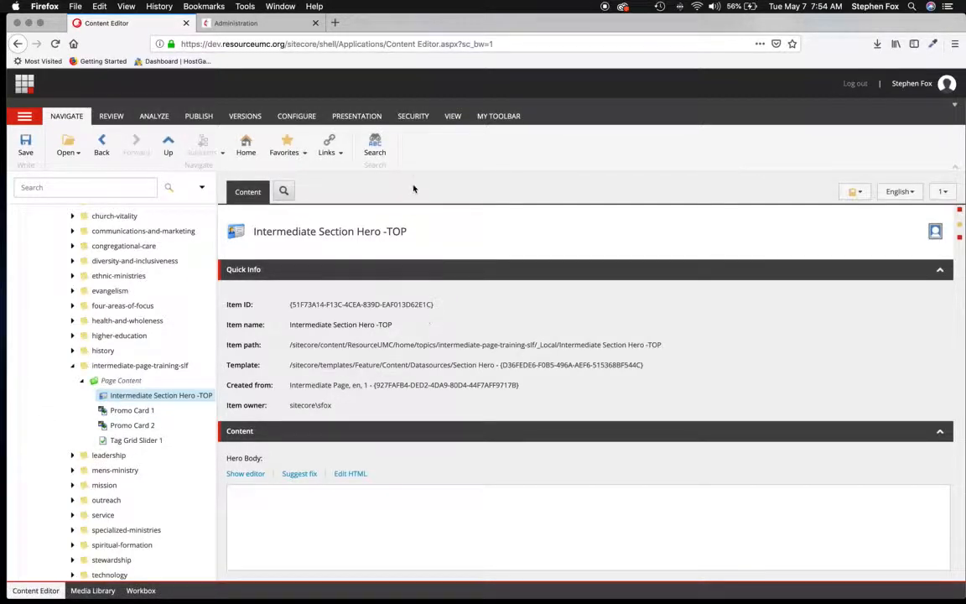
Step: Check the hero section on the live Administration page, and open the Hero Body of Intermediate Section Hero -TOP for editing
{"action": "scroll", "coordinate": [345, 284], "scroll_direction": "down", "scroll_amount": 4}
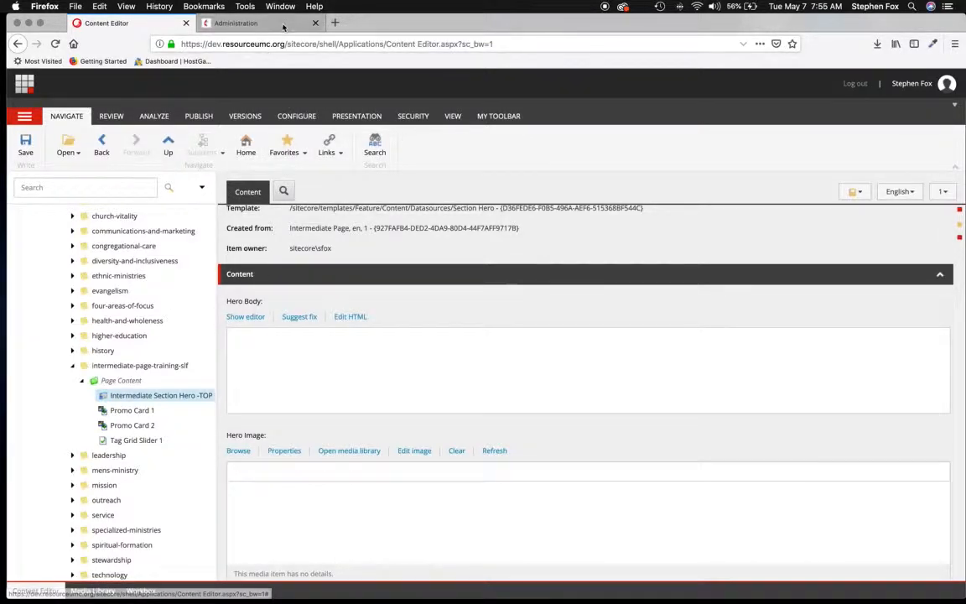
{"action": "left_click", "coordinate": [251, 22]}
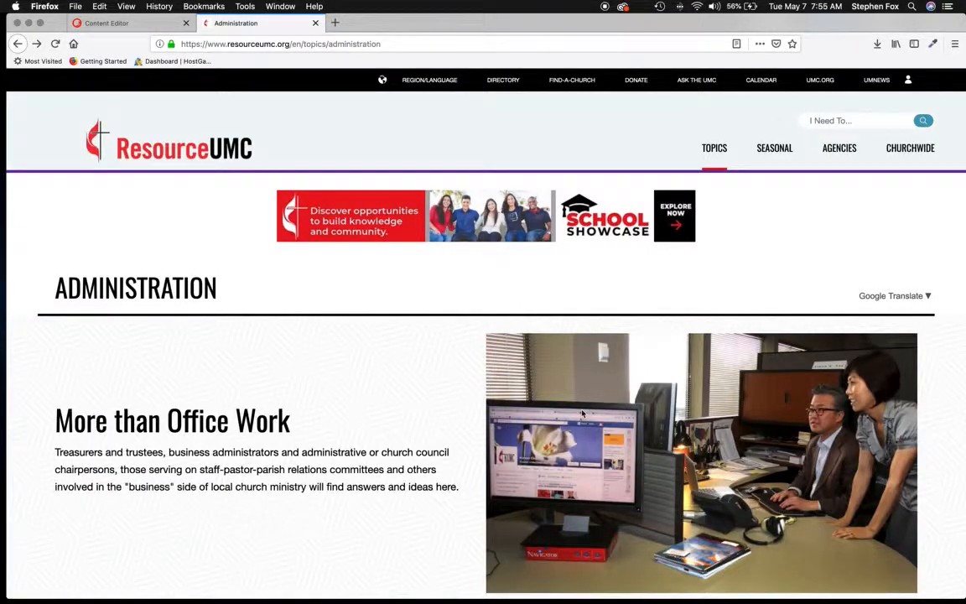
{"action": "scroll", "coordinate": [581, 413], "scroll_direction": "down", "scroll_amount": 3}
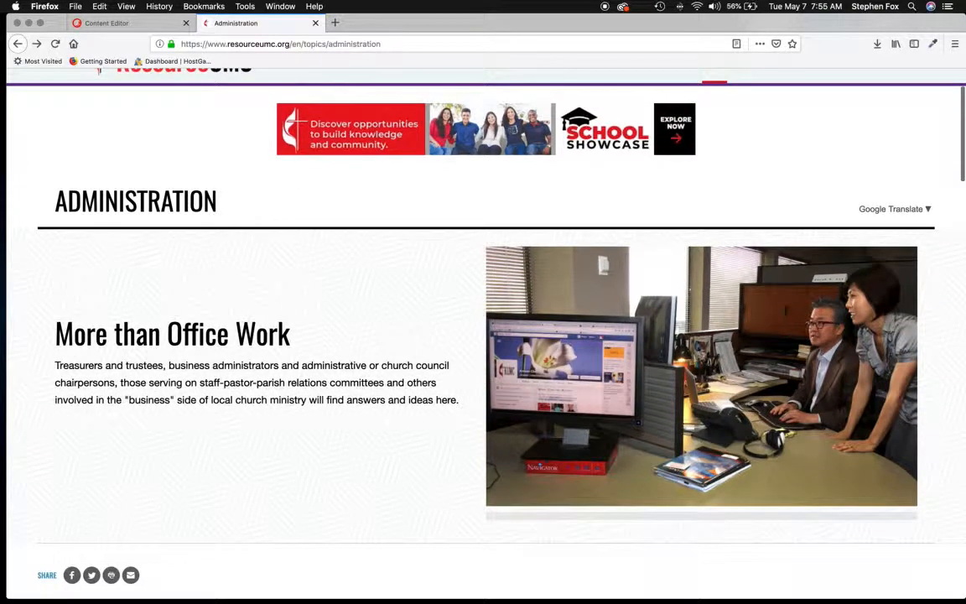
{"action": "left_click", "coordinate": [109, 23]}
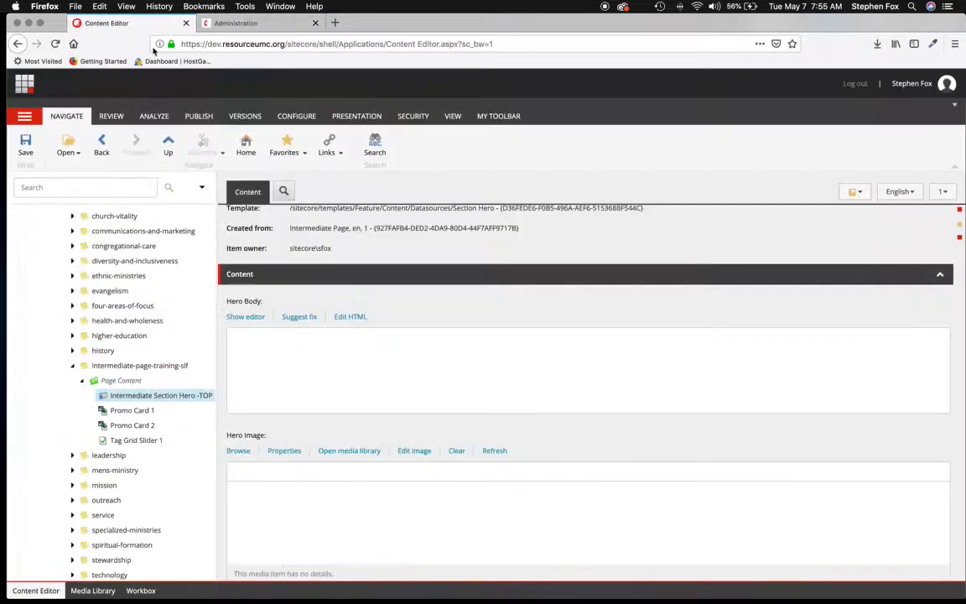
{"action": "left_click", "coordinate": [251, 316]}
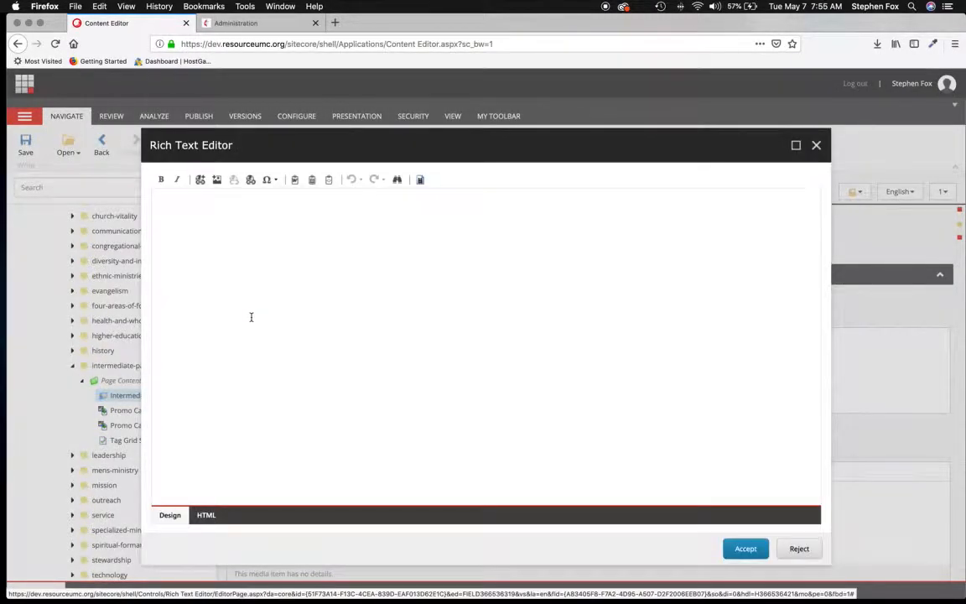
Step: Try to fill the Hero Body with the Administration page's "More than Office Work" heading and its paragraph
{"action": "left_click", "coordinate": [277, 25]}
{"action": "left_click_drag", "start_coordinate": [53, 323], "coordinate": [470, 406]}
{"action": "key", "text": "super+c"}
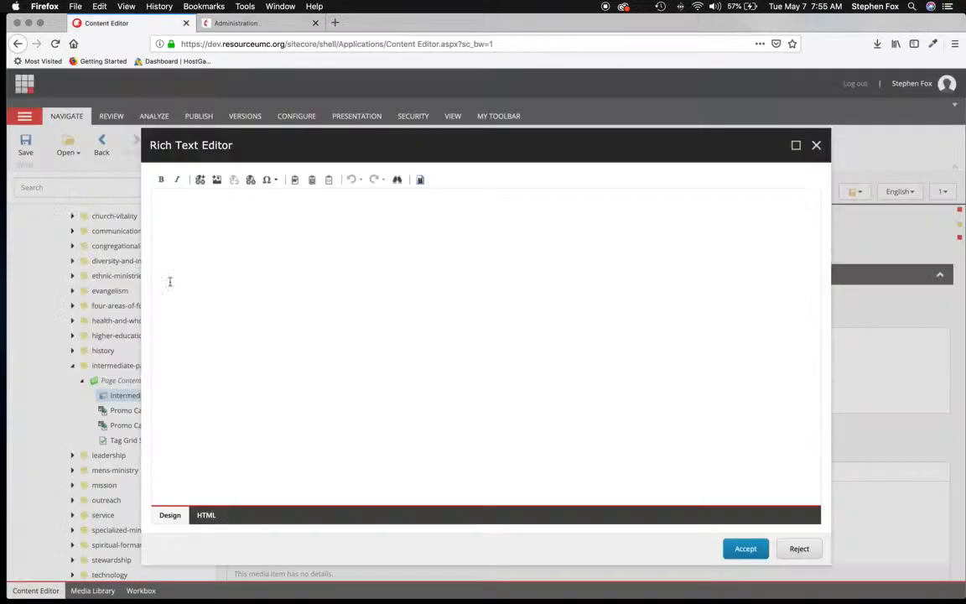
{"action": "left_click", "coordinate": [152, 26]}
{"action": "key", "text": "super+v"}
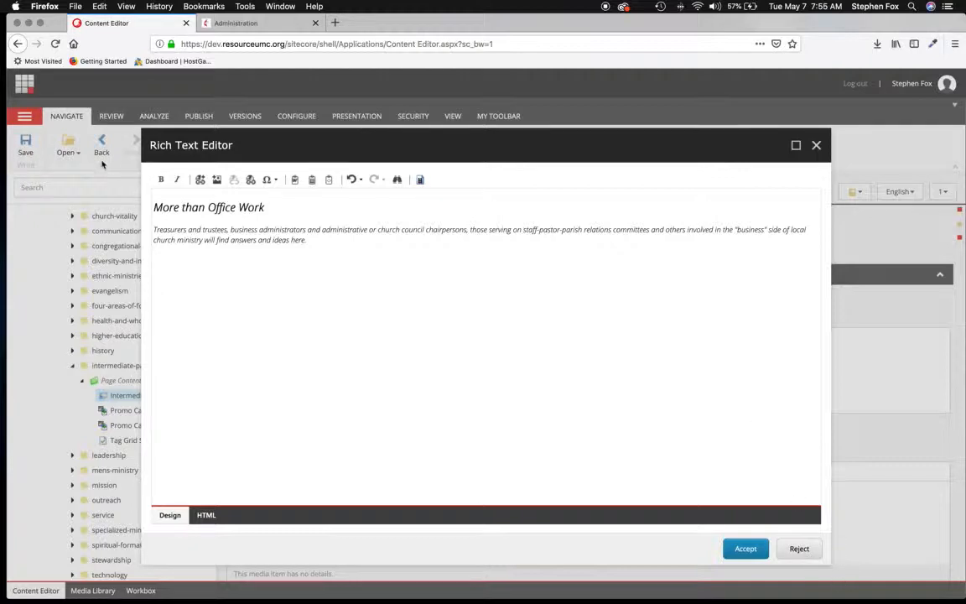
Step: Clear the pasted heading and paragraph from the Hero Body text
{"action": "left_click_drag", "start_coordinate": [261, 206], "coordinate": [46, 207]}
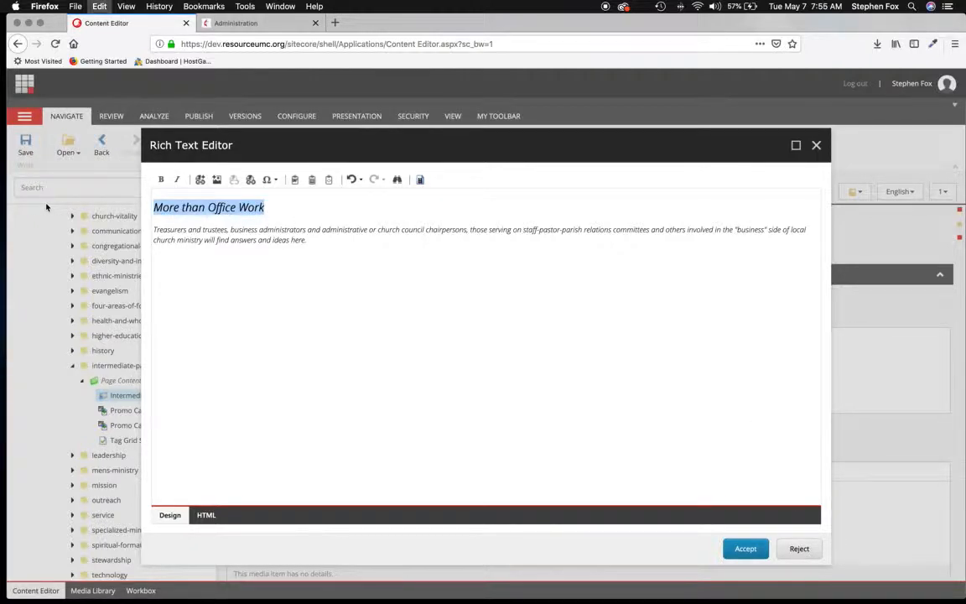
{"action": "key", "text": "BackSpace"}
{"action": "key", "text": "Down"}
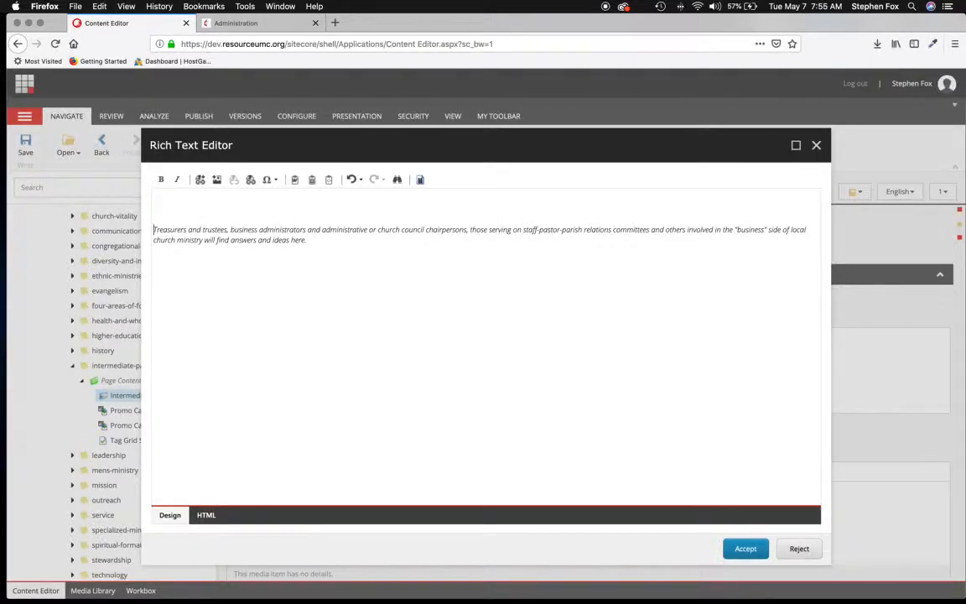
{"action": "key", "text": "BackSpace"}
{"action": "key", "text": "super+a"}
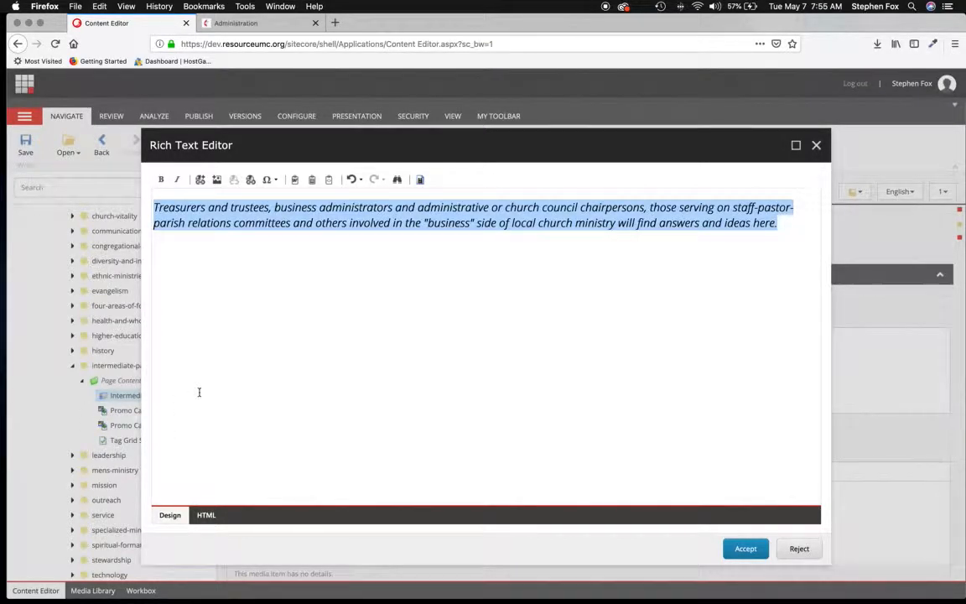
{"action": "key", "text": "BackSpace"}
{"action": "left_click", "coordinate": [7, 189]}
Step: Copy only the "Treasurers and trustees" paragraph from the Administration page into the Hero Body and accept the text
{"action": "left_click", "coordinate": [235, 23]}
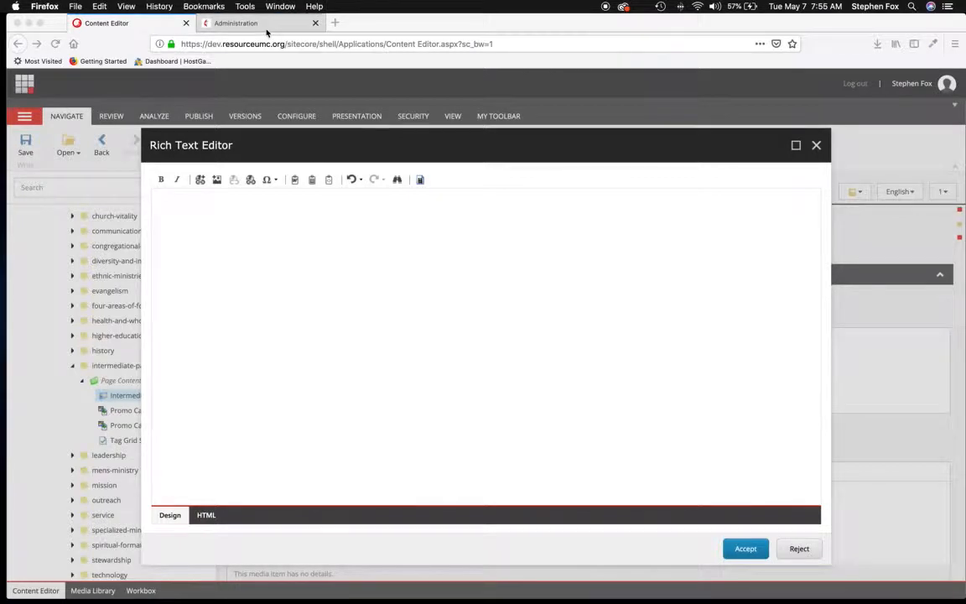
{"action": "left_click", "coordinate": [291, 442]}
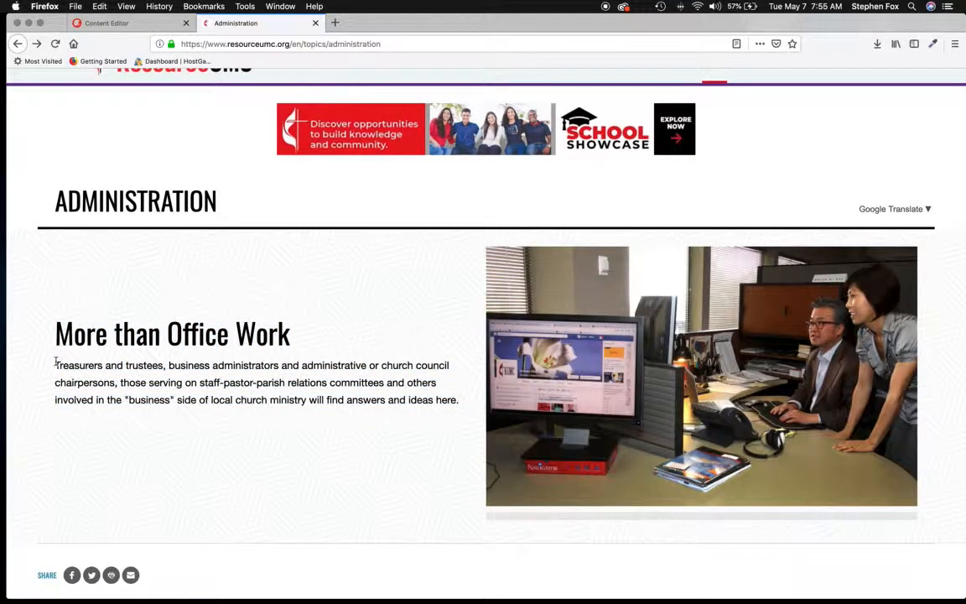
{"action": "left_click_drag", "start_coordinate": [56, 364], "coordinate": [470, 405]}
{"action": "key", "text": "super+c"}
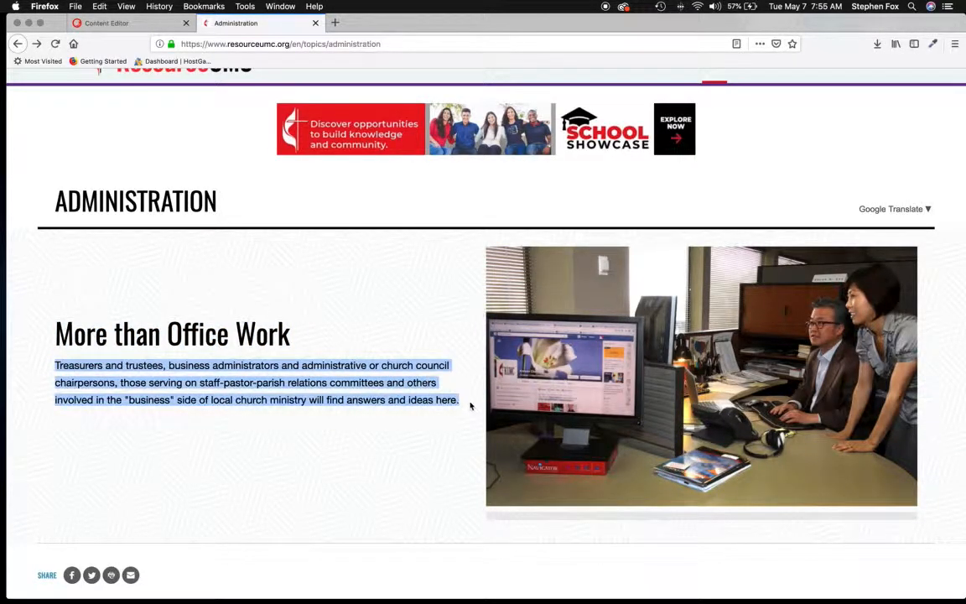
{"action": "left_click", "coordinate": [176, 25]}
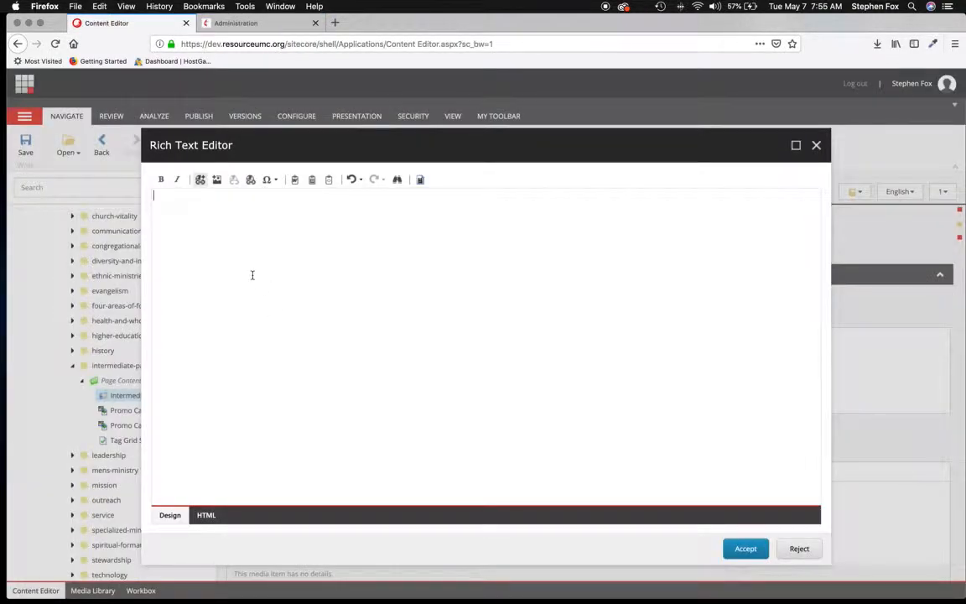
{"action": "key", "text": "super+v"}
{"action": "left_click", "coordinate": [744, 549]}
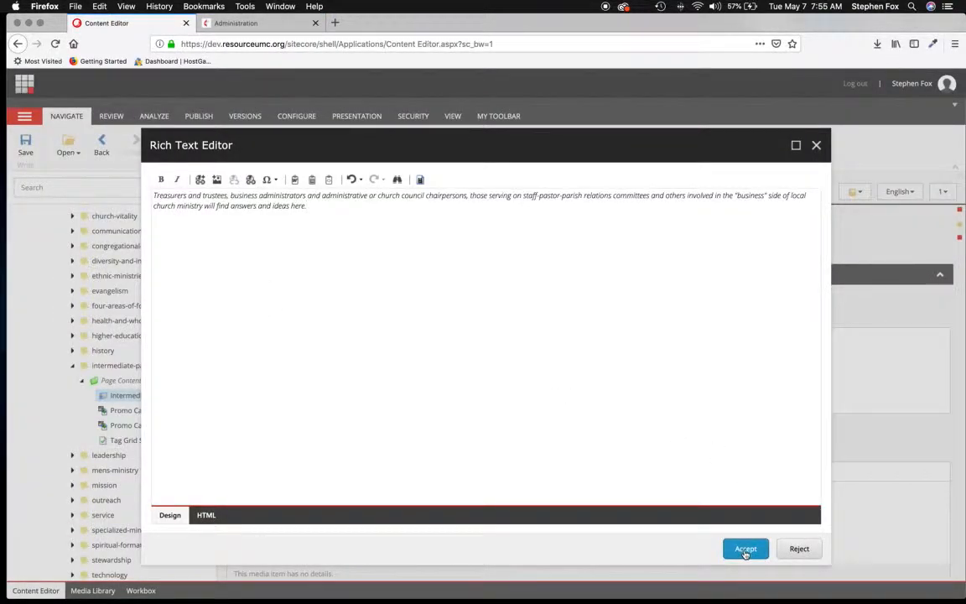
Step: Open the media selection for the Hero Image and check the web address of the live Administration page's hero image
{"action": "scroll", "coordinate": [498, 401], "scroll_direction": "down", "scroll_amount": 3}
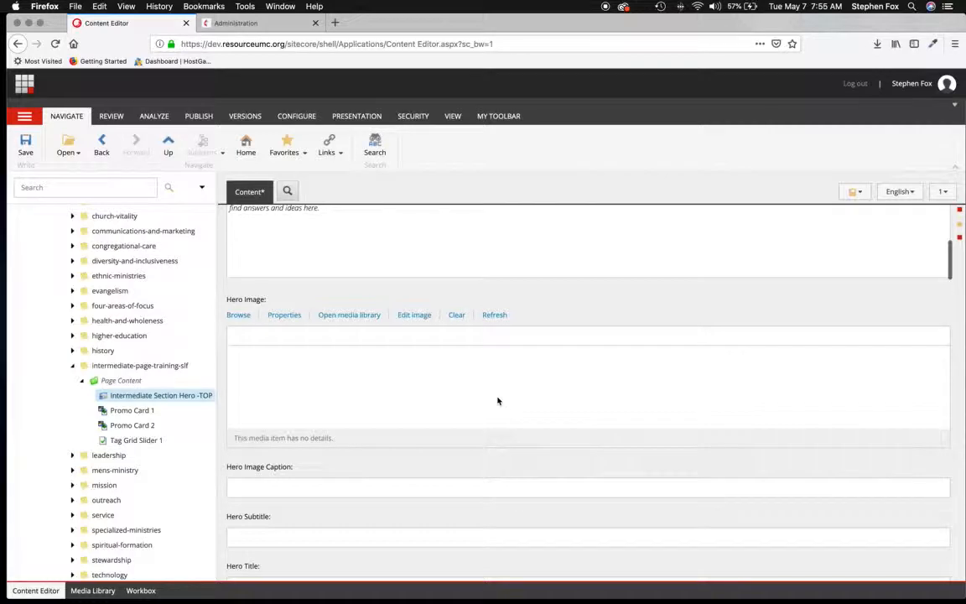
{"action": "left_click", "coordinate": [236, 316]}
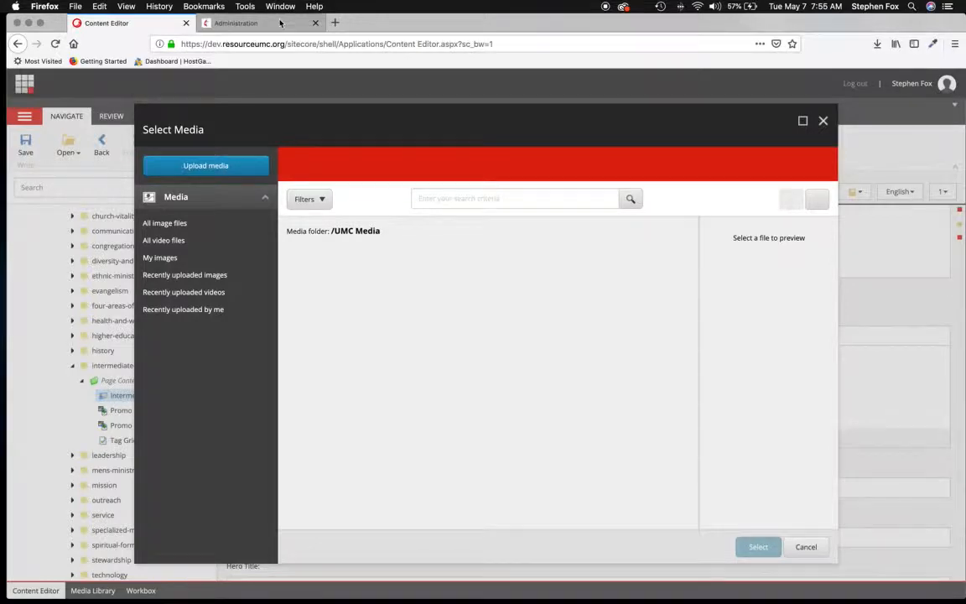
{"action": "left_click", "coordinate": [235, 22]}
{"action": "right_click", "coordinate": [577, 306]}
{"action": "left_click", "coordinate": [587, 310]}
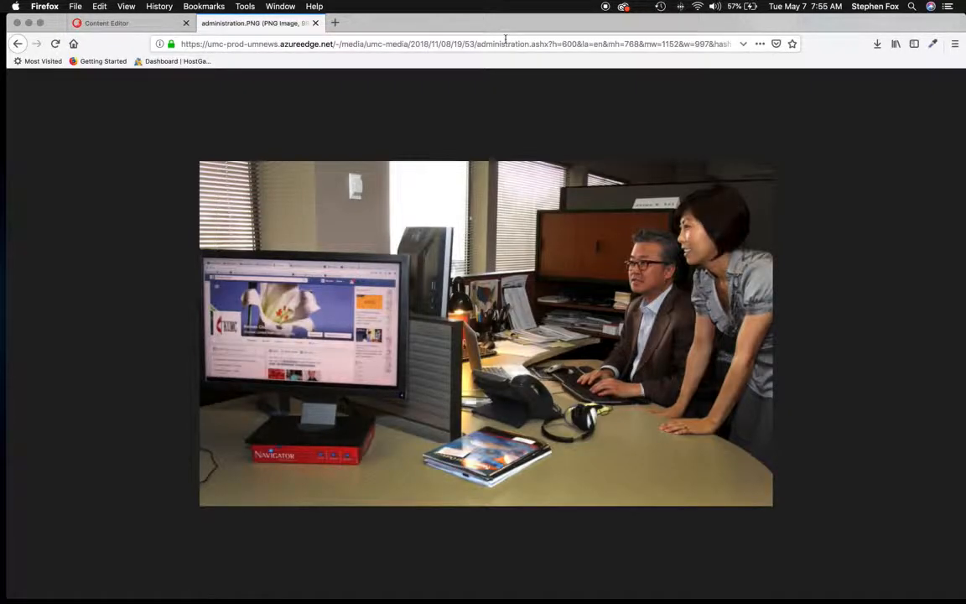
{"action": "scroll", "coordinate": [572, 41], "scroll_direction": "right", "scroll_amount": 5}
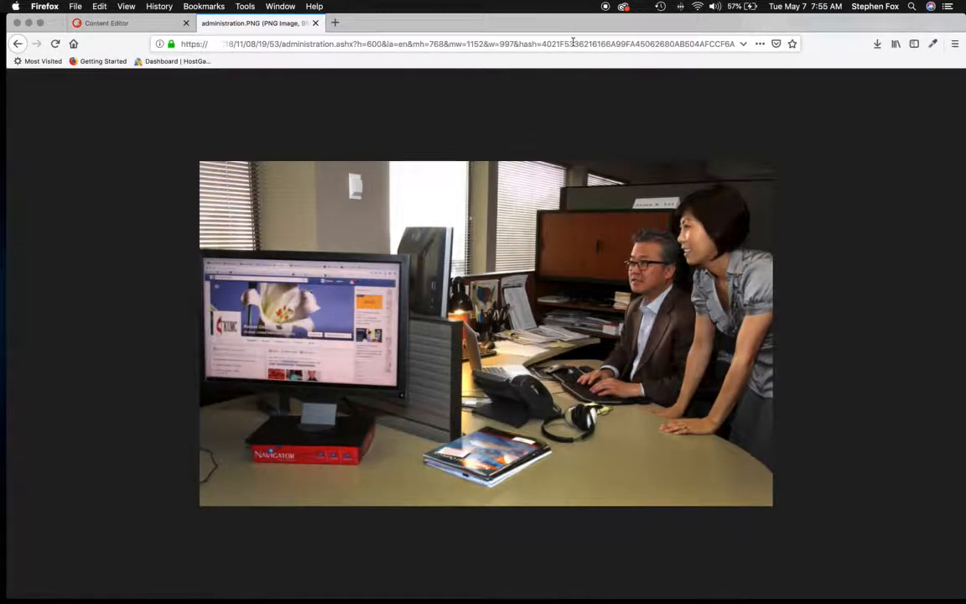
{"action": "scroll", "coordinate": [570, 43], "scroll_direction": "left", "scroll_amount": 5}
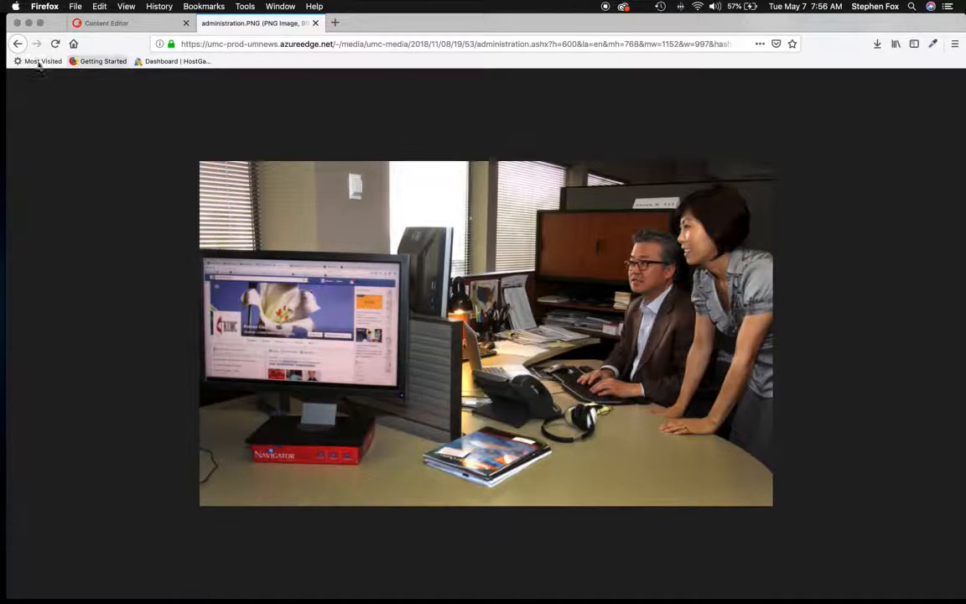
{"action": "left_click", "coordinate": [17, 43]}
{"action": "left_click", "coordinate": [157, 25]}
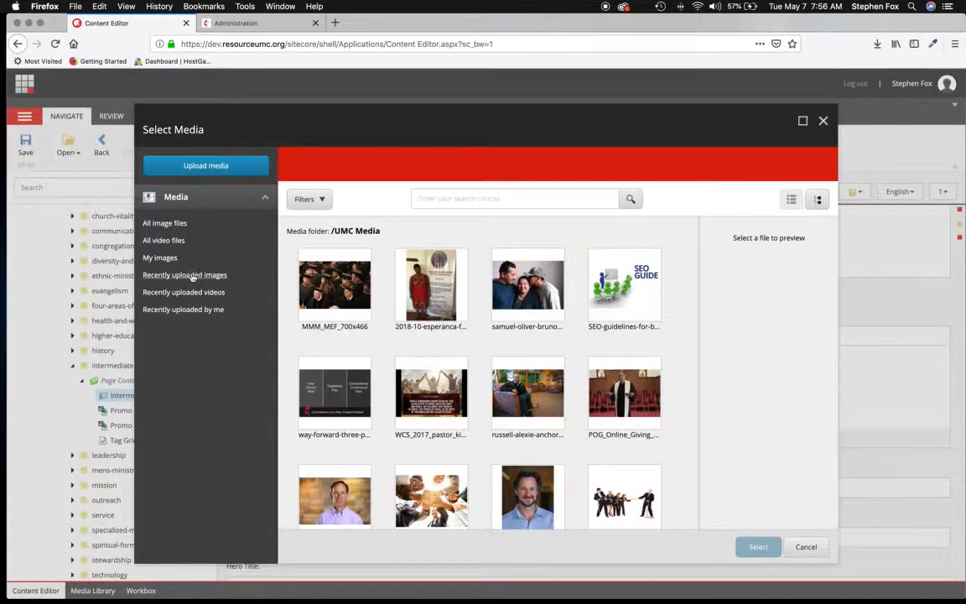
Step: Search the media for administration.png, checking my images, recently uploaded images and all image files
{"action": "left_click", "coordinate": [477, 200]}
{"action": "type", "text": "fi"}
{"action": "key", "text": "BackSpace"}
{"action": "key", "text": "BackSpace"}
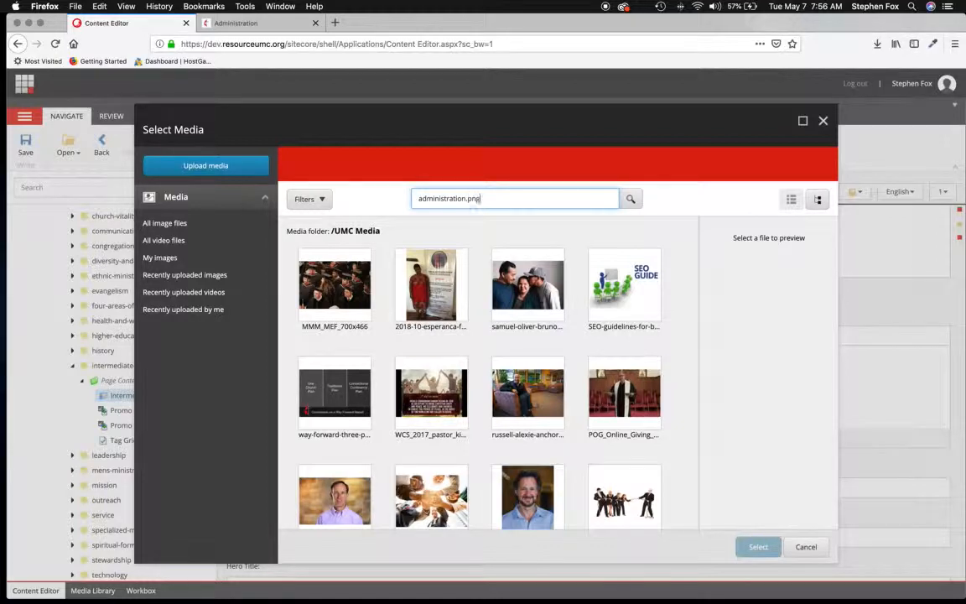
{"action": "type", "text": "administration.png"}
{"action": "key", "text": "Return"}
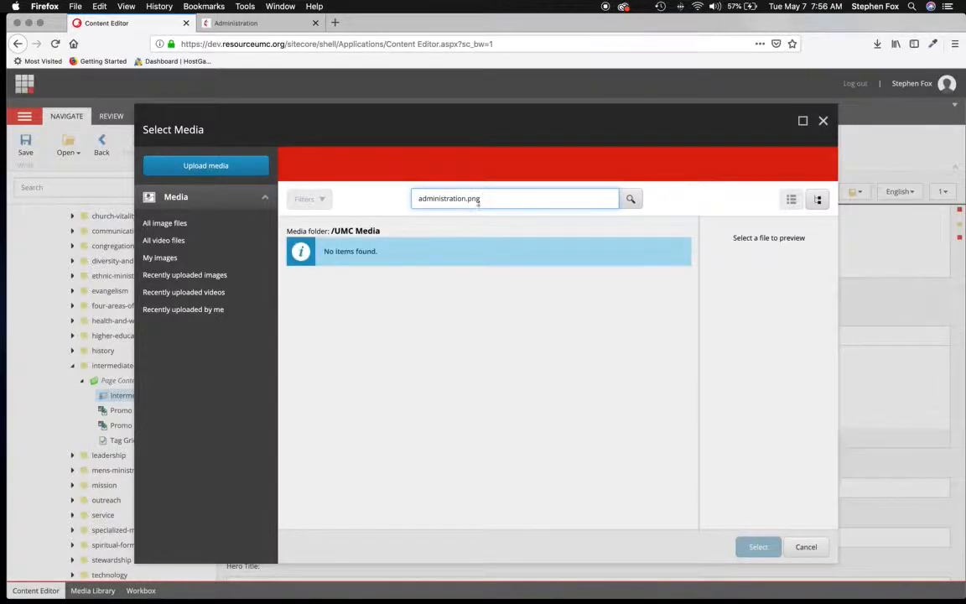
{"action": "left_click", "coordinate": [152, 259]}
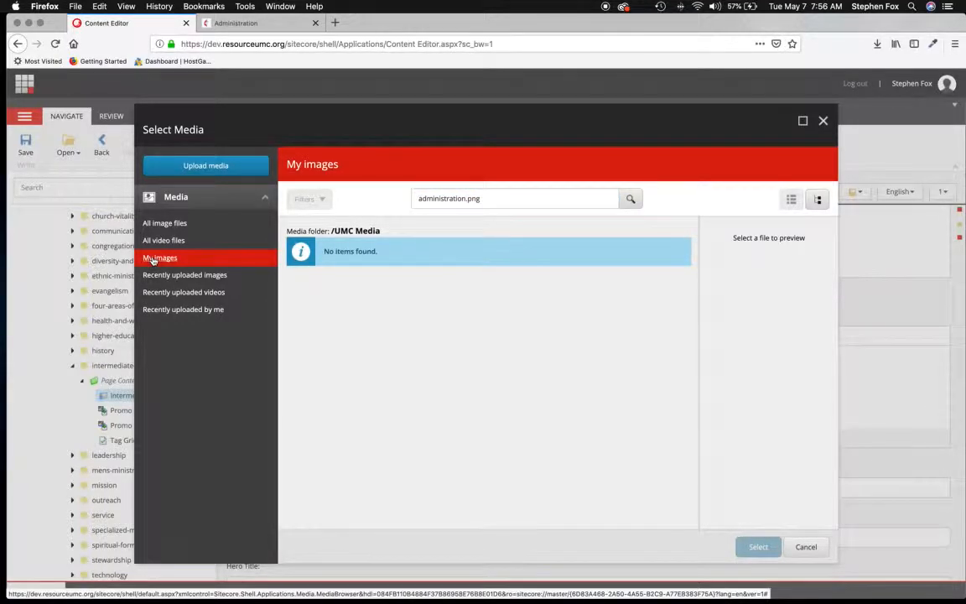
{"action": "left_click", "coordinate": [155, 277]}
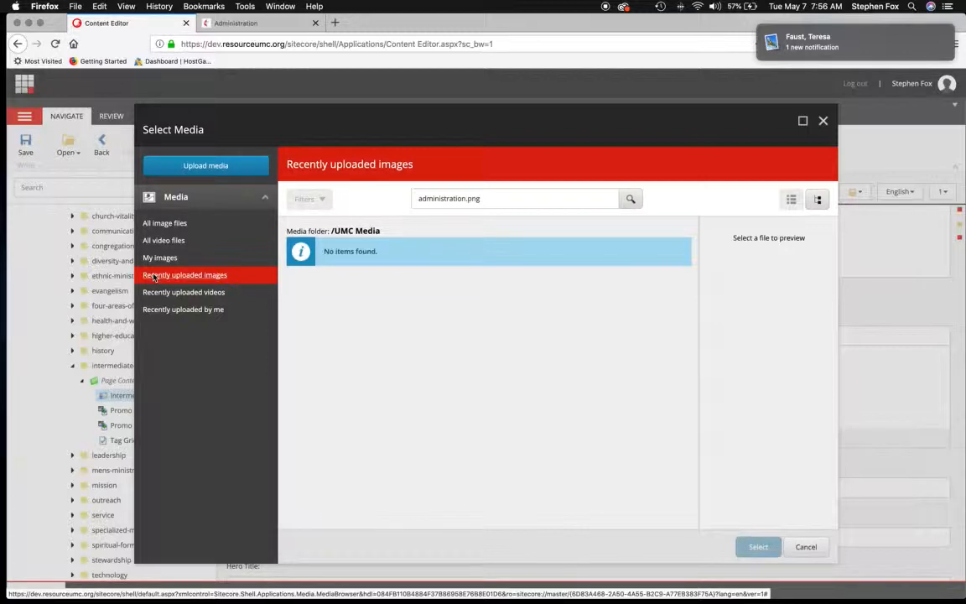
{"action": "left_click", "coordinate": [164, 224]}
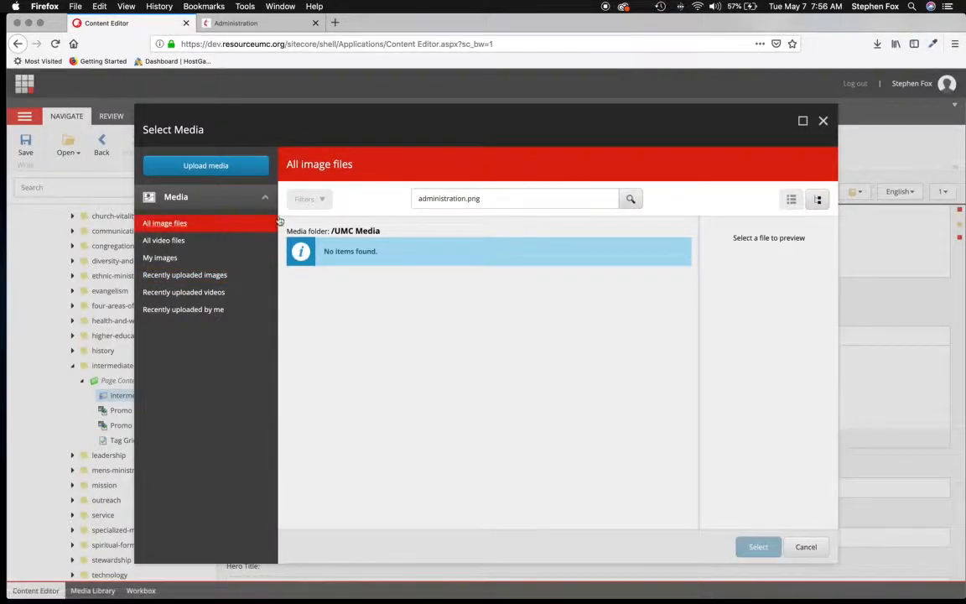
Step: Clear the media search and choose the MMM_MEF_700x466 image from all image files as the Hero Image
{"action": "left_click_drag", "start_coordinate": [312, 198], "coordinate": [500, 203]}
{"action": "key", "text": "super+a"}
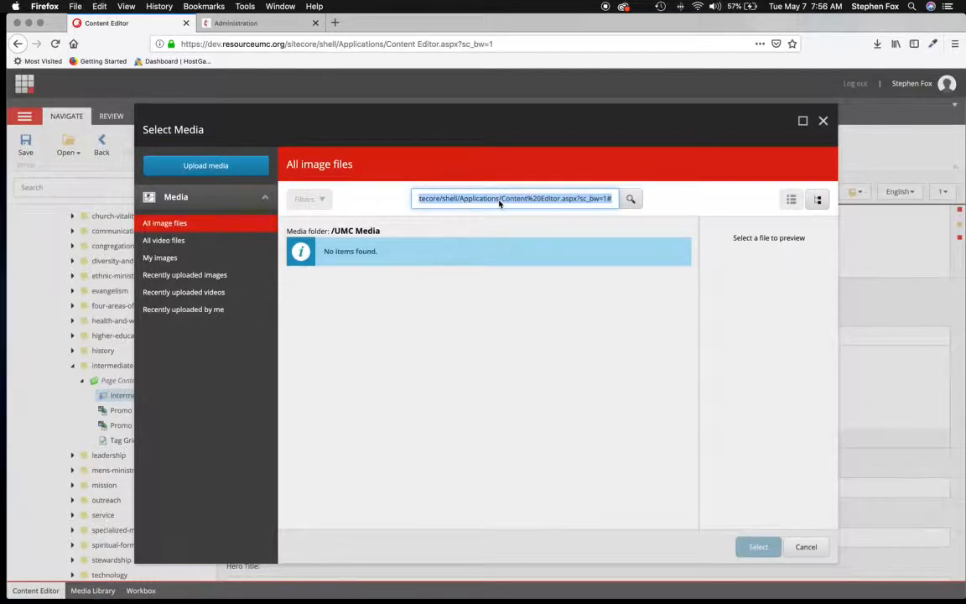
{"action": "key", "text": "BackSpace"}
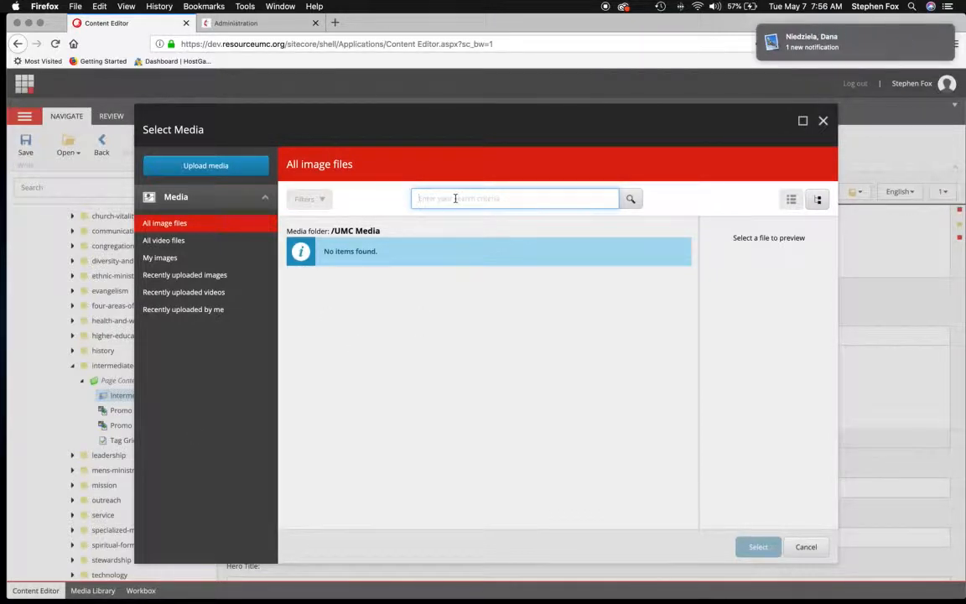
{"action": "key", "text": "Return"}
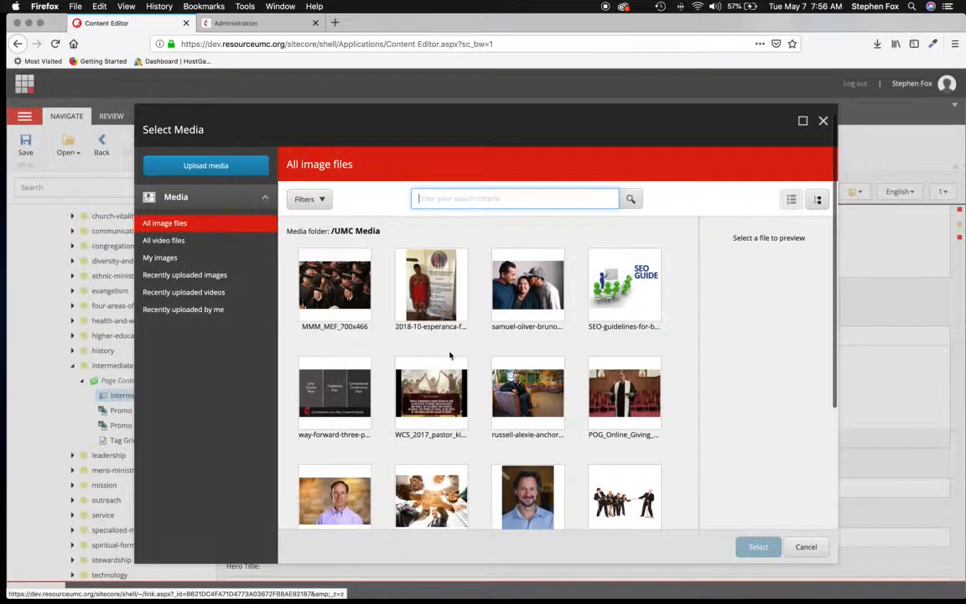
{"action": "scroll", "coordinate": [461, 344], "scroll_direction": "down", "scroll_amount": 5}
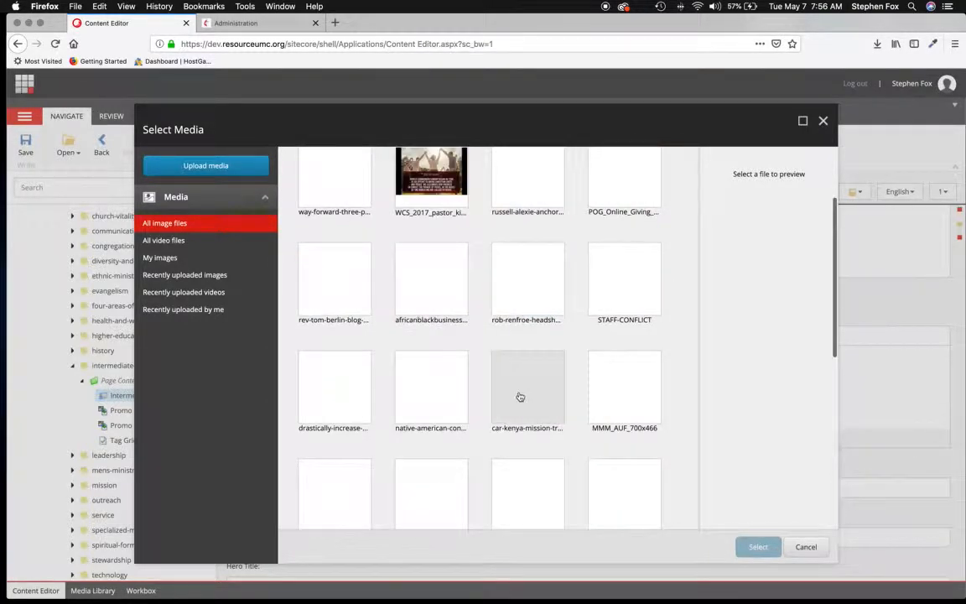
{"action": "scroll", "coordinate": [520, 396], "scroll_direction": "down", "scroll_amount": 2}
{"action": "scroll", "coordinate": [517, 397], "scroll_direction": "up", "scroll_amount": 6}
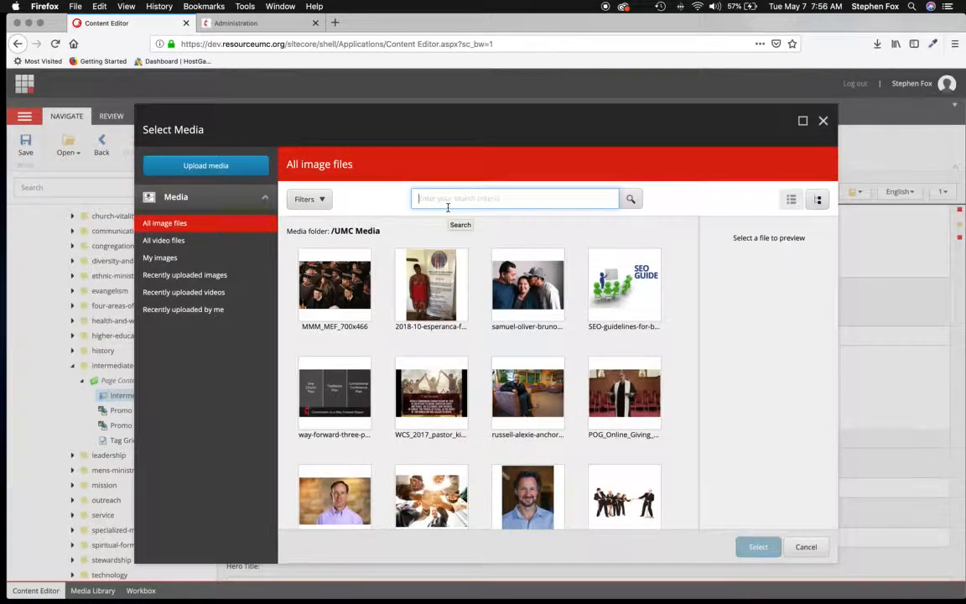
{"action": "left_click", "coordinate": [330, 301]}
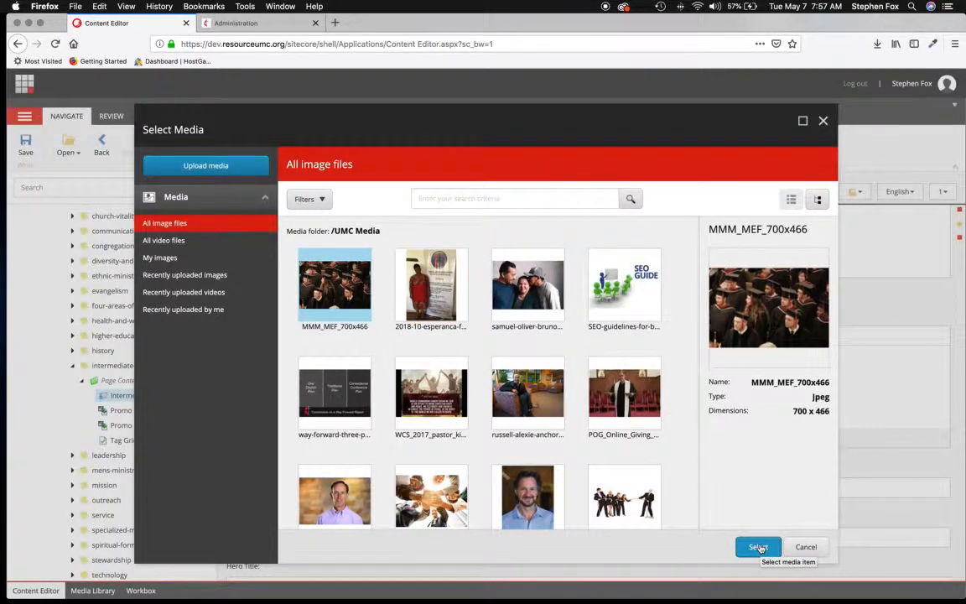
{"action": "left_click", "coordinate": [759, 548]}
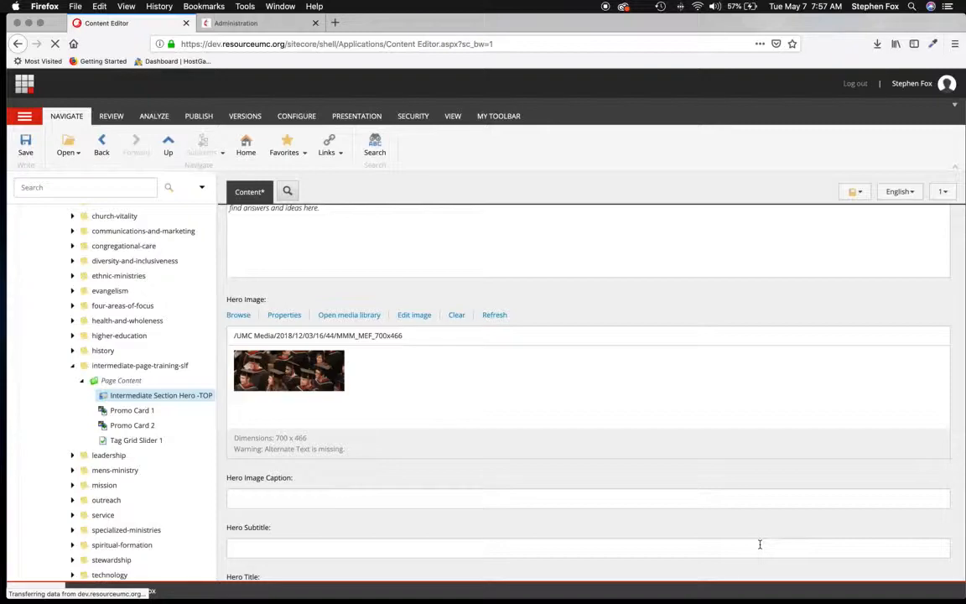
Step: Replace the Hero Title with the "More than Office Work" heading copied from the Administration page and save the section hero
{"action": "scroll", "coordinate": [385, 407], "scroll_direction": "down", "scroll_amount": 1}
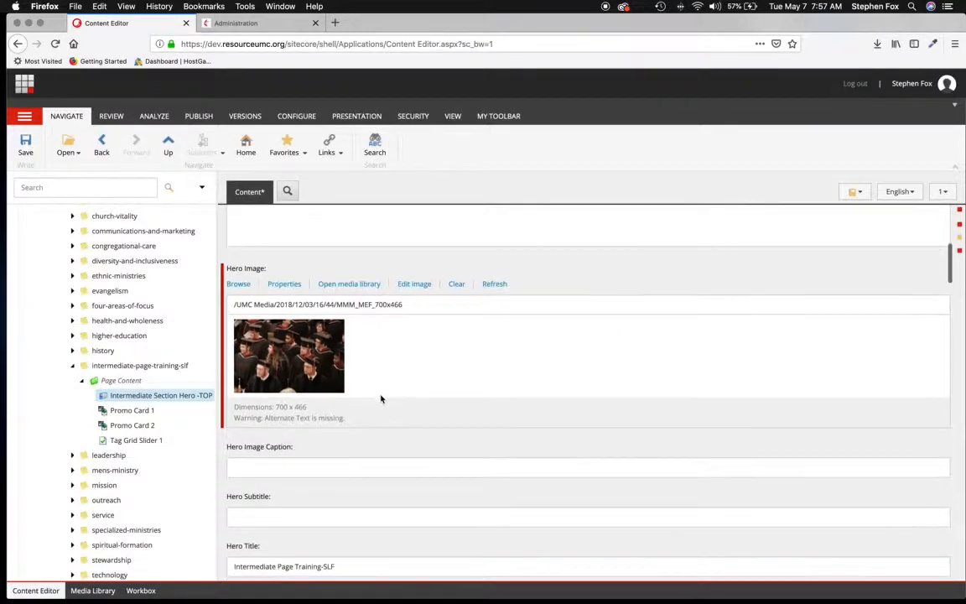
{"action": "scroll", "coordinate": [384, 402], "scroll_direction": "up", "scroll_amount": 4}
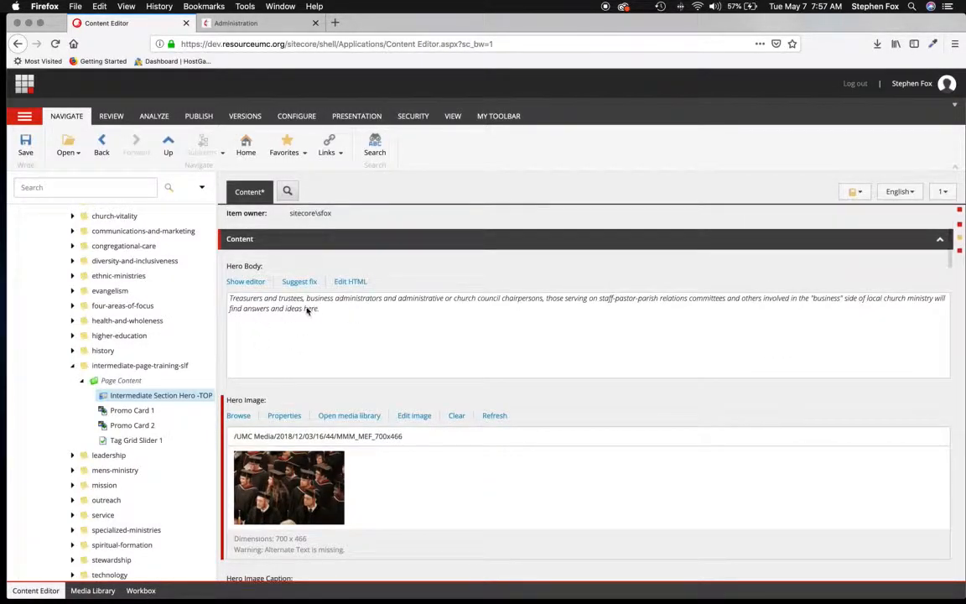
{"action": "left_click", "coordinate": [284, 27]}
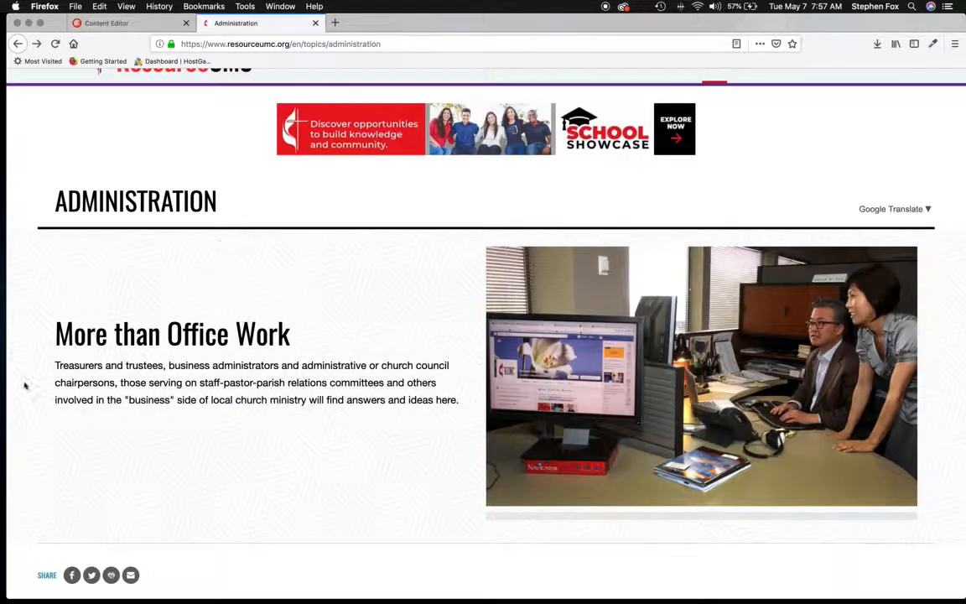
{"action": "left_click_drag", "start_coordinate": [54, 326], "coordinate": [343, 341]}
{"action": "key", "text": "super+c"}
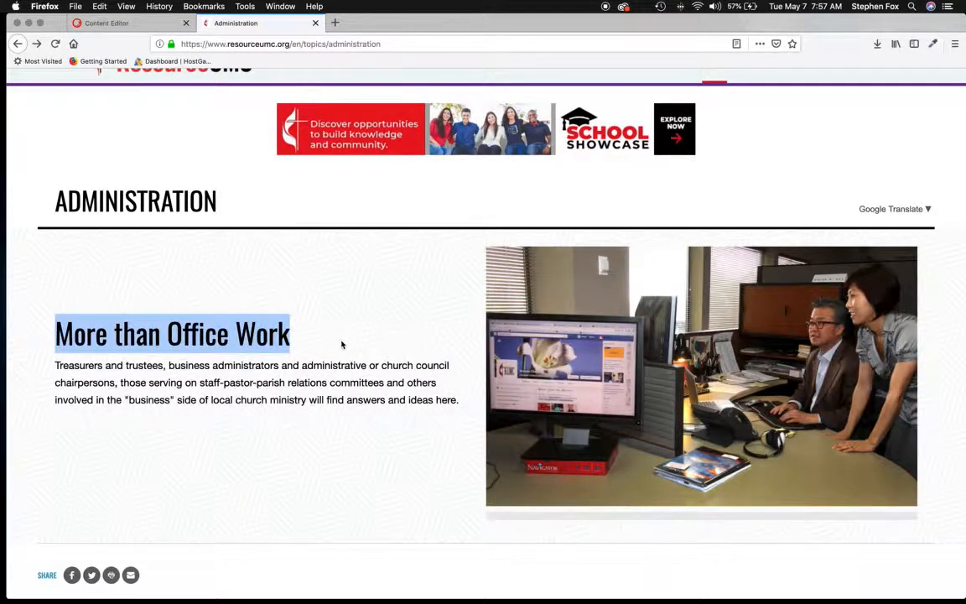
{"action": "left_click", "coordinate": [121, 23]}
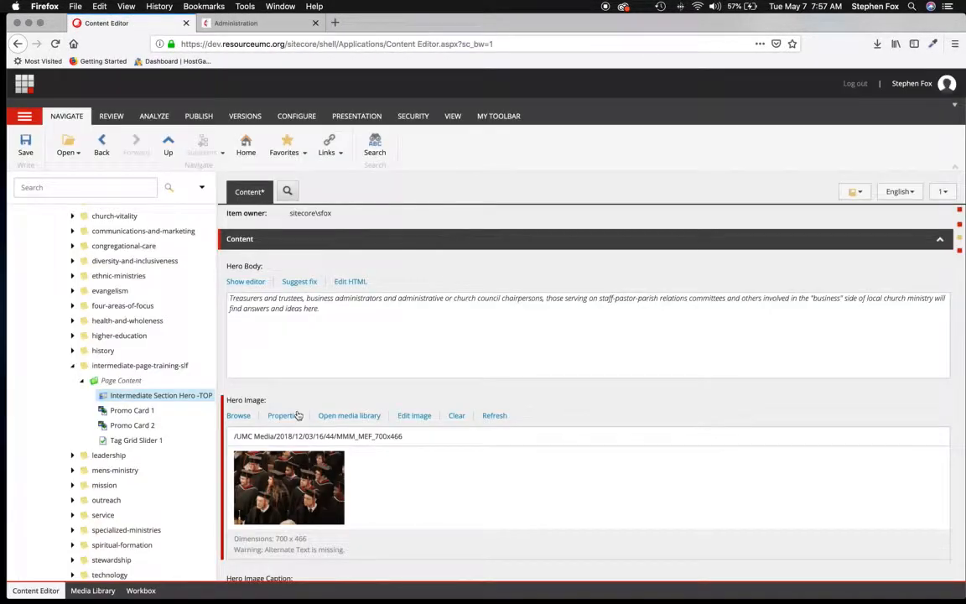
{"action": "scroll", "coordinate": [312, 406], "scroll_direction": "down", "scroll_amount": 3}
{"action": "scroll", "coordinate": [312, 406], "scroll_direction": "down", "scroll_amount": 2}
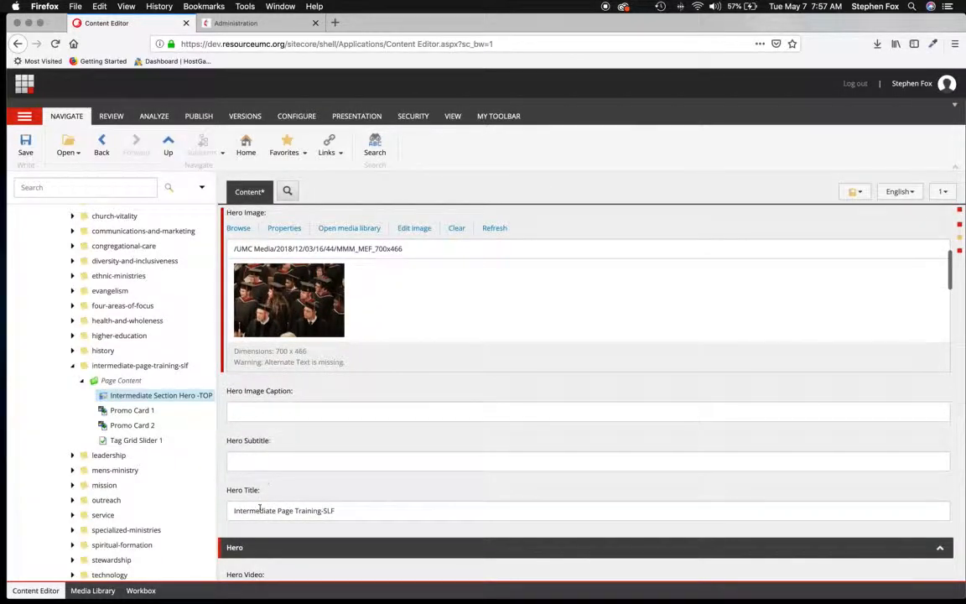
{"action": "left_click_drag", "start_coordinate": [339, 511], "coordinate": [164, 499]}
{"action": "key", "text": "super+v"}
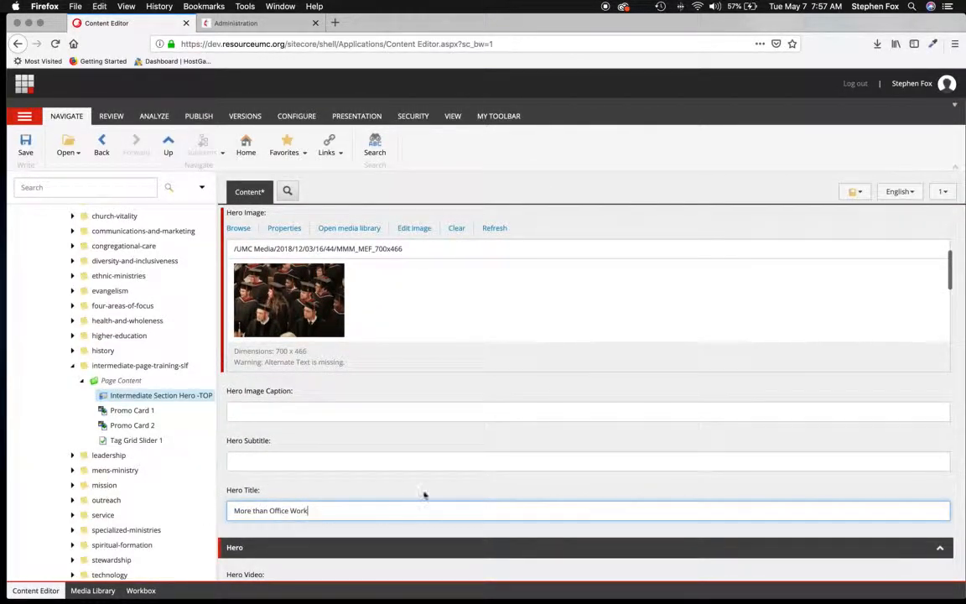
{"action": "scroll", "coordinate": [418, 442], "scroll_direction": "down", "scroll_amount": 1}
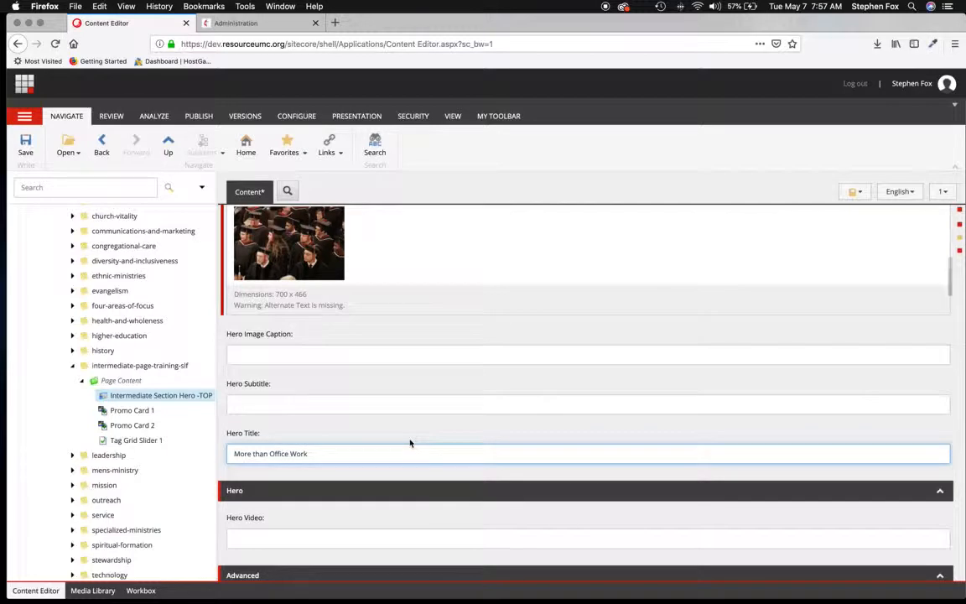
{"action": "scroll", "coordinate": [352, 332], "scroll_direction": "up", "scroll_amount": 8}
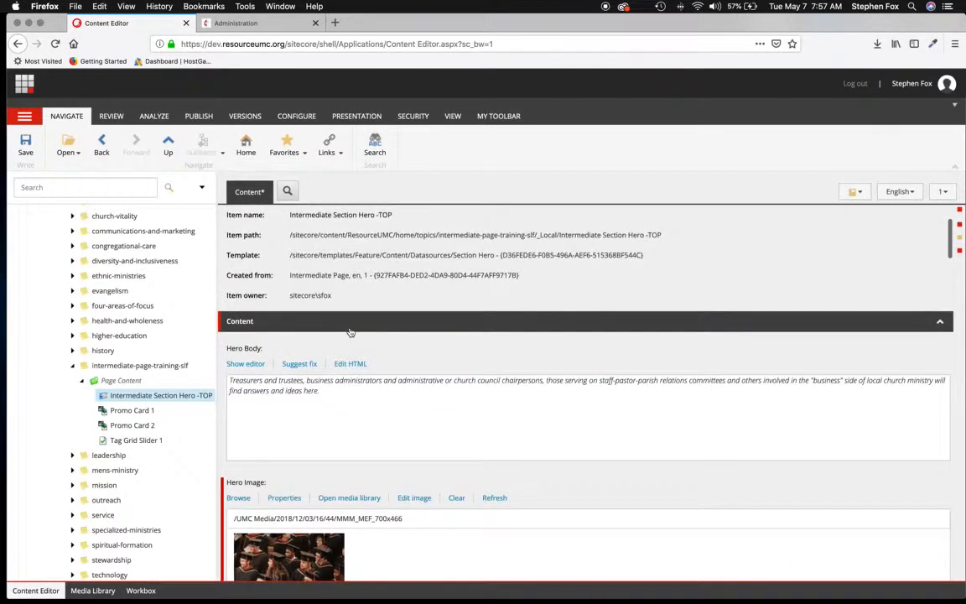
{"action": "left_click", "coordinate": [26, 145]}
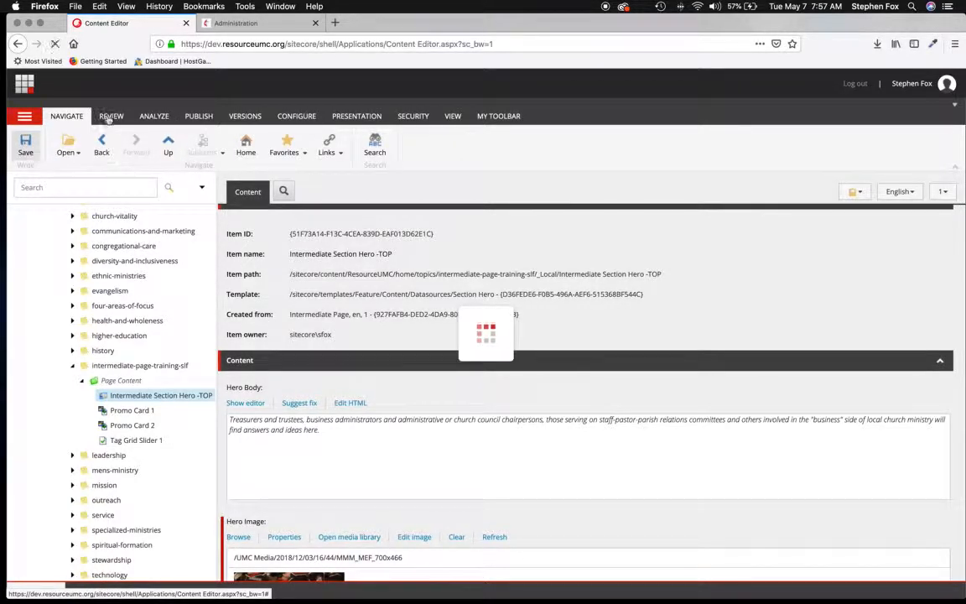
Step: Try to preview the Intermediate Section Hero -TOP item and decline previewing the start page instead
{"action": "left_click", "coordinate": [200, 116]}
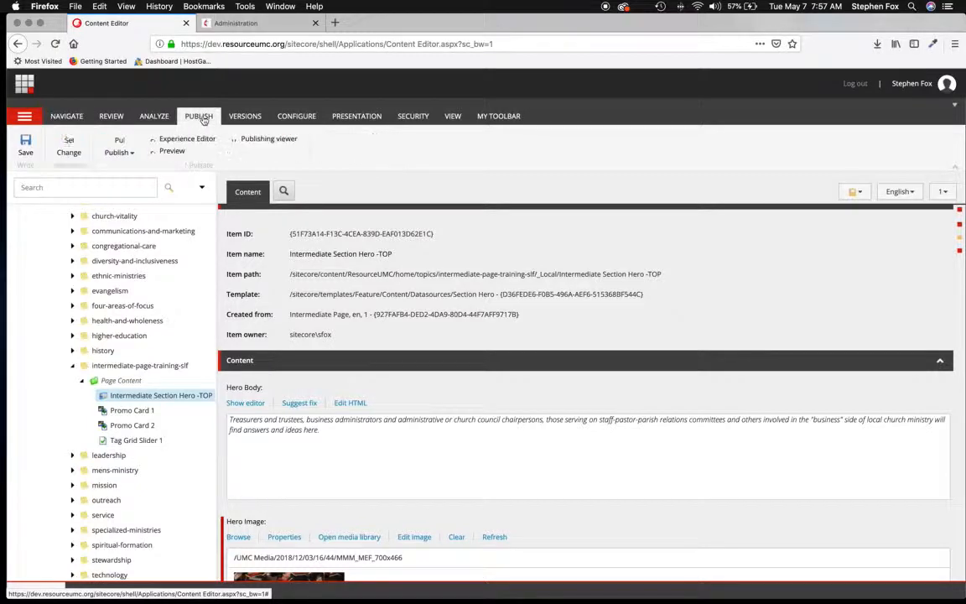
{"action": "left_click", "coordinate": [168, 156]}
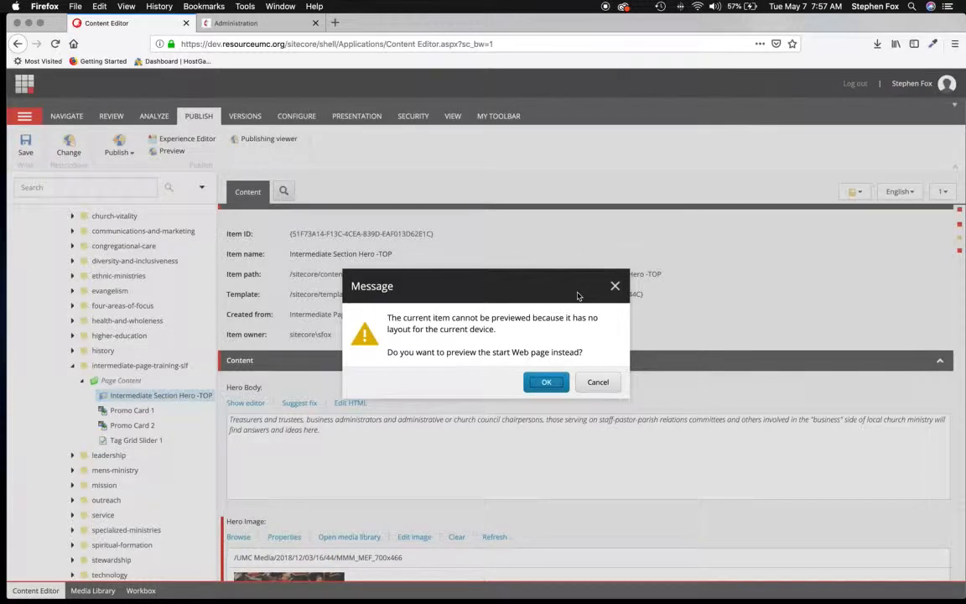
{"action": "left_click", "coordinate": [615, 286]}
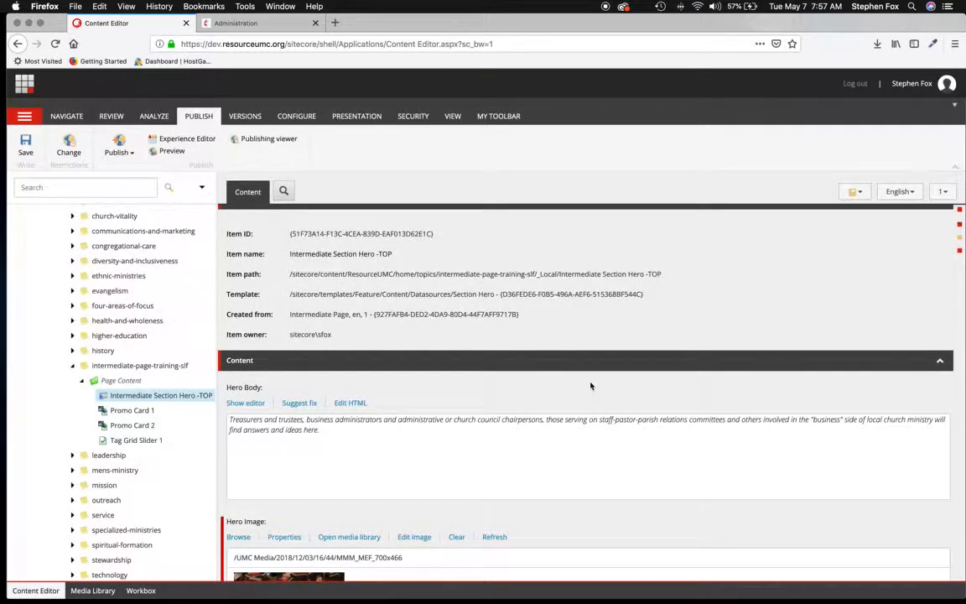
Step: Open a preview of the intermediate-page-training-slf page item and return to the Content Editor
{"action": "left_click", "coordinate": [177, 366]}
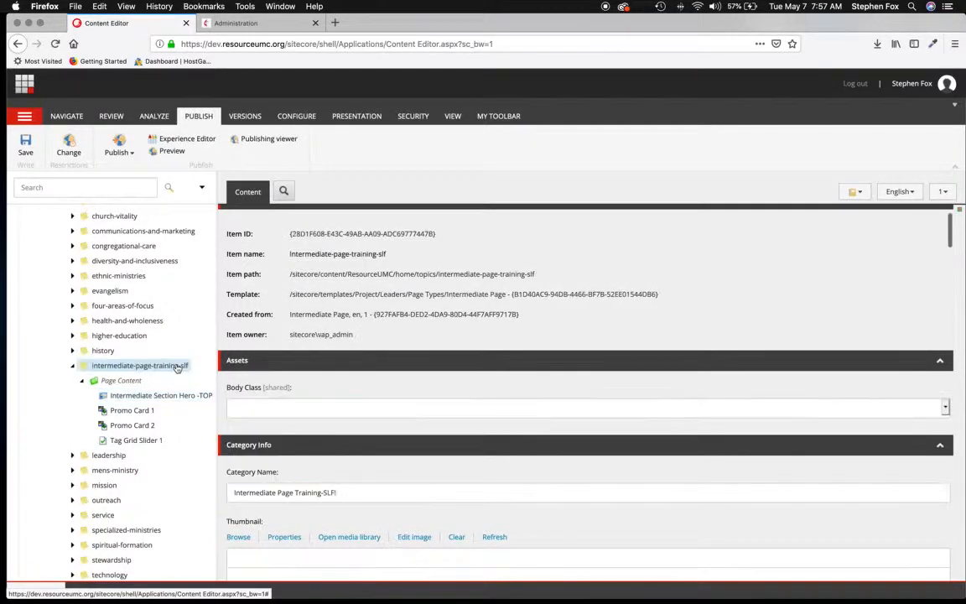
{"action": "left_click", "coordinate": [167, 152]}
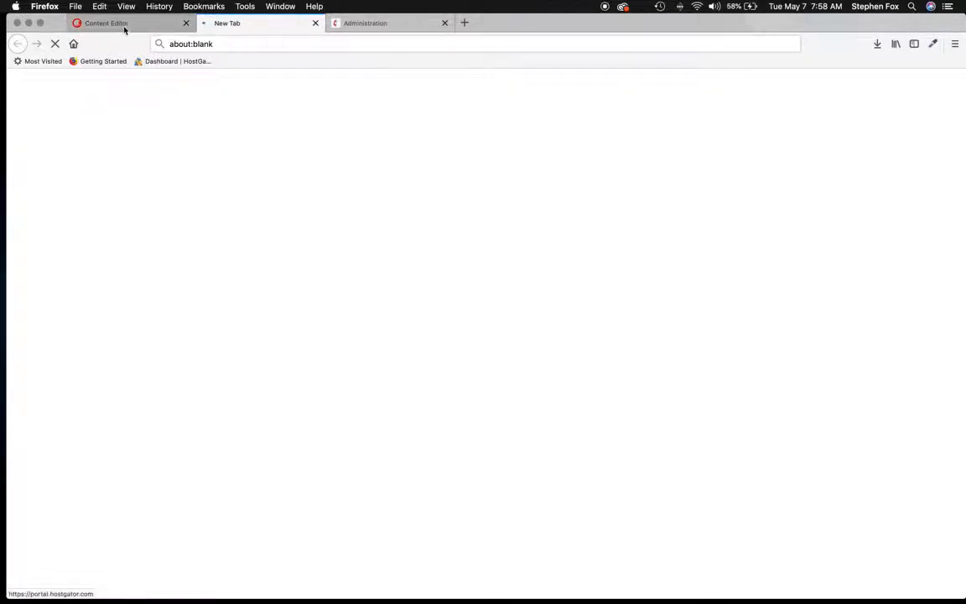
{"action": "left_click", "coordinate": [149, 25]}
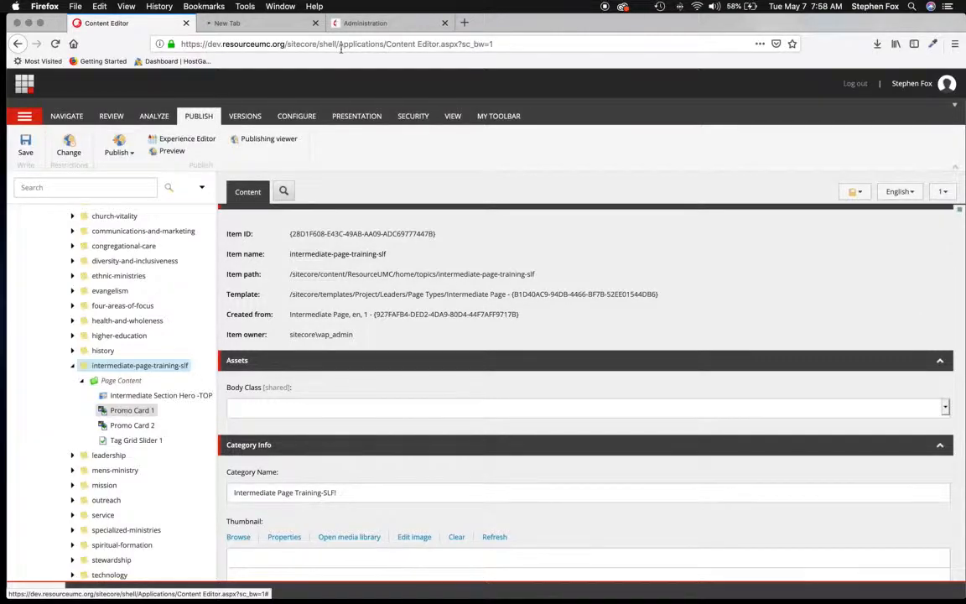
Step: Examine the two promo cards below the hero on the live Administration page and return to the training page item
{"action": "left_click", "coordinate": [373, 22]}
{"action": "scroll", "coordinate": [341, 367], "scroll_direction": "down", "scroll_amount": 5}
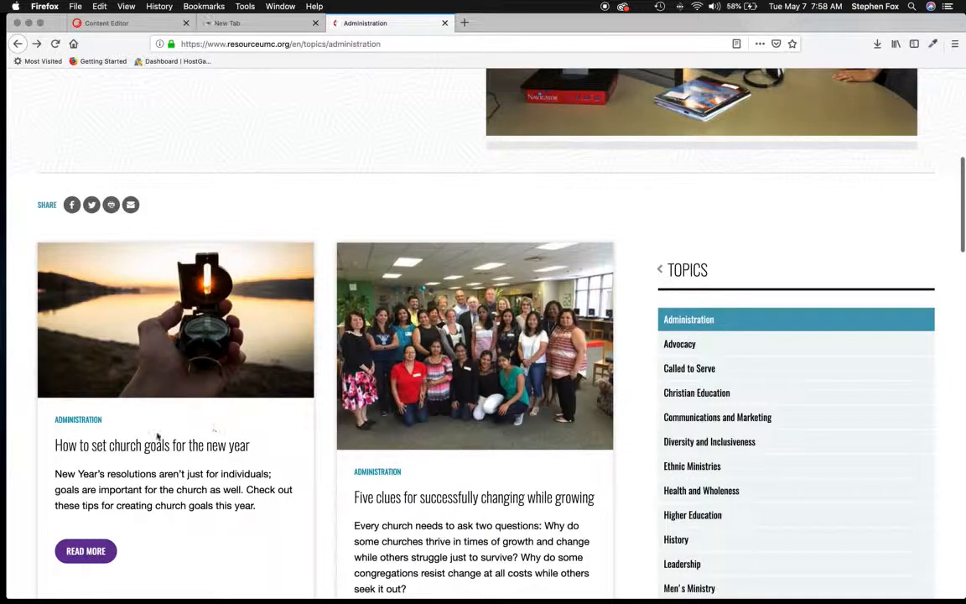
{"action": "left_click", "coordinate": [147, 26]}
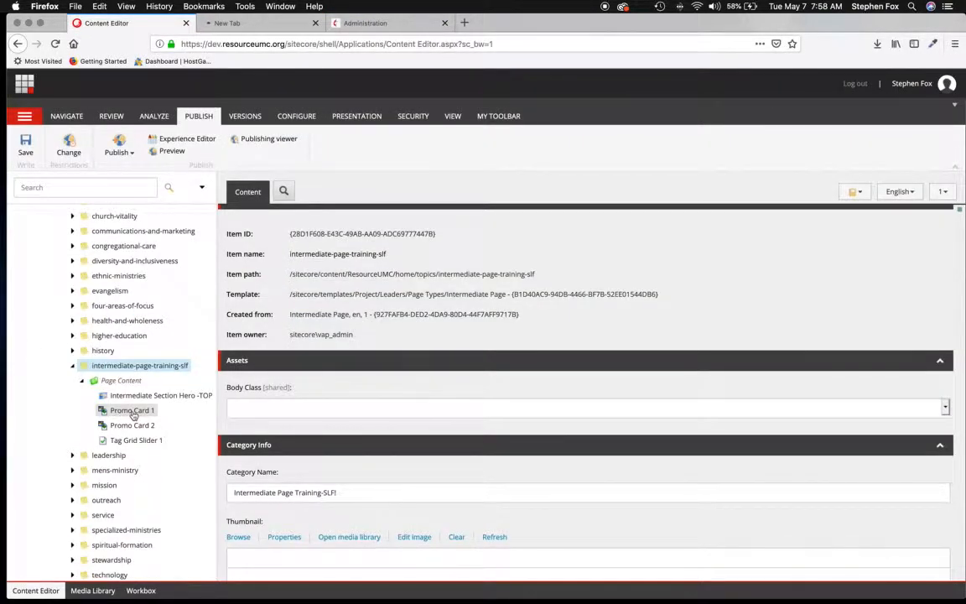
{"action": "scroll", "coordinate": [303, 361], "scroll_direction": "up", "scroll_amount": 2}
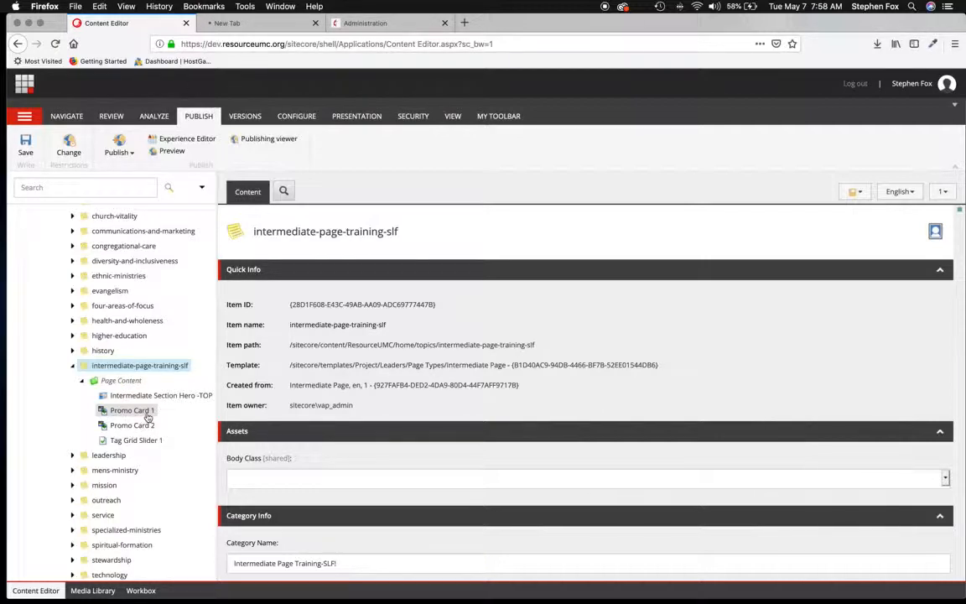
Step: Check the training page's preview and the computer's Wi-Fi connection
{"action": "left_click", "coordinate": [272, 26]}
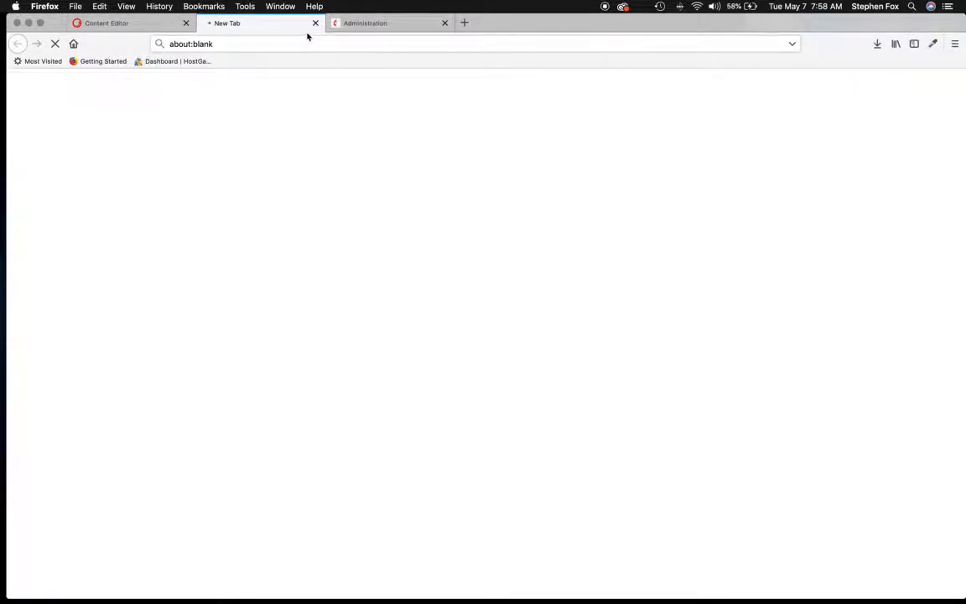
{"action": "left_click", "coordinate": [697, 7]}
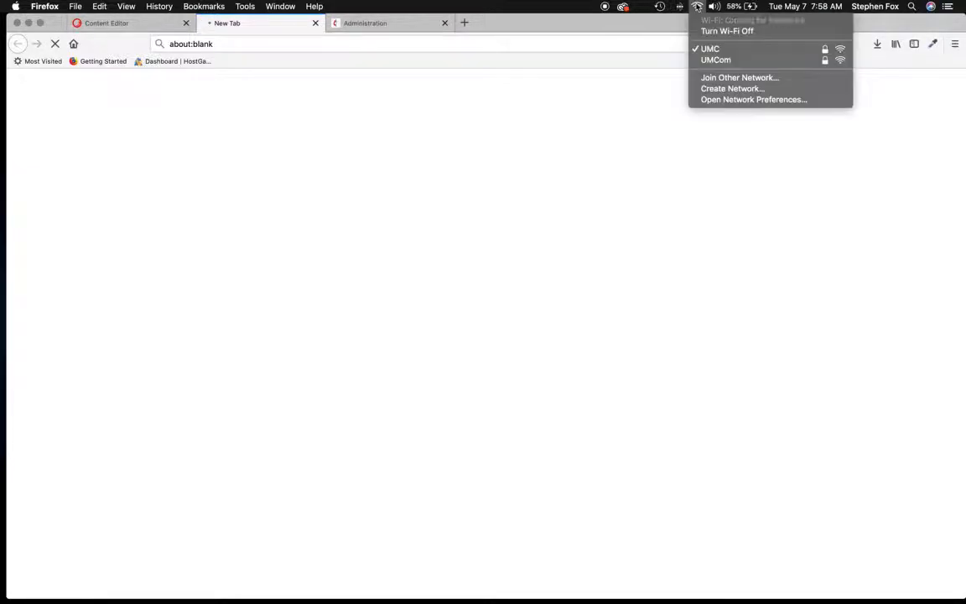
{"action": "left_click", "coordinate": [539, 40]}
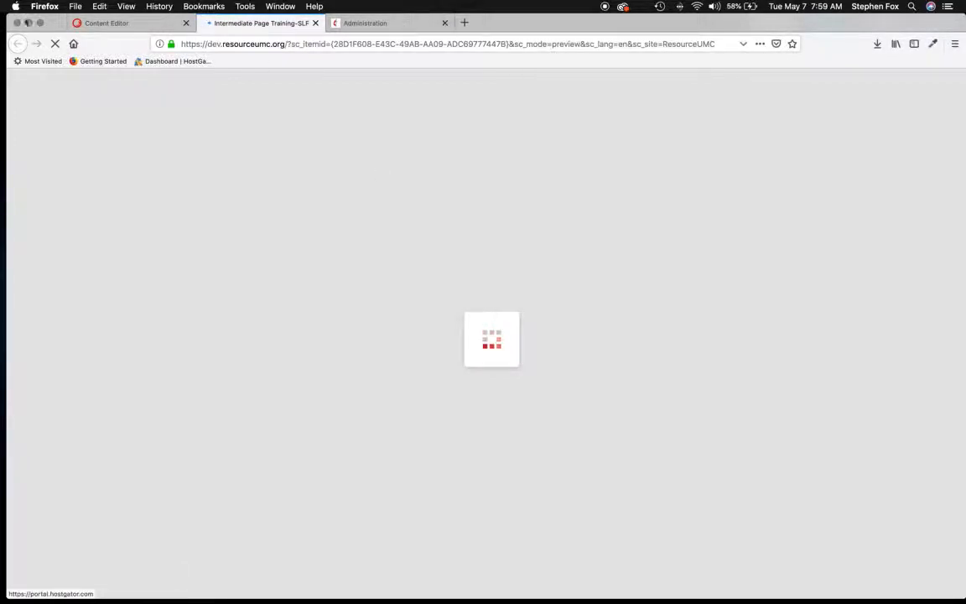
Step: Return to the Content Editor and open the Promo Card 1 item under the training page's Page Content
{"action": "left_click", "coordinate": [141, 23]}
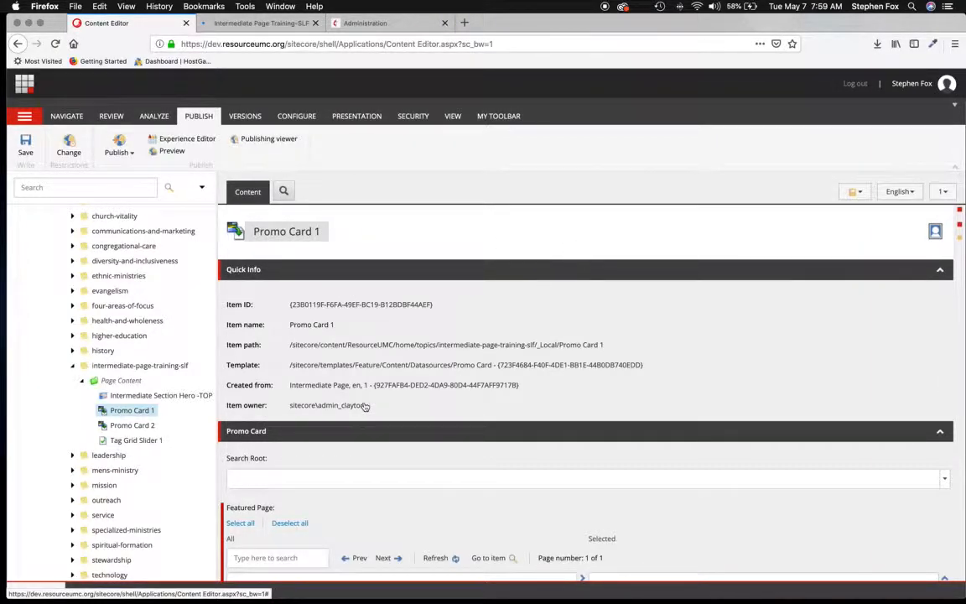
Step: Examine the training page's preview, covering the section hero, the Tag Grid area and the rendering error text beside it
{"action": "scroll", "coordinate": [365, 404], "scroll_direction": "down", "scroll_amount": 3}
{"action": "scroll", "coordinate": [306, 342], "scroll_direction": "up", "scroll_amount": 3}
{"action": "left_click", "coordinate": [262, 25]}
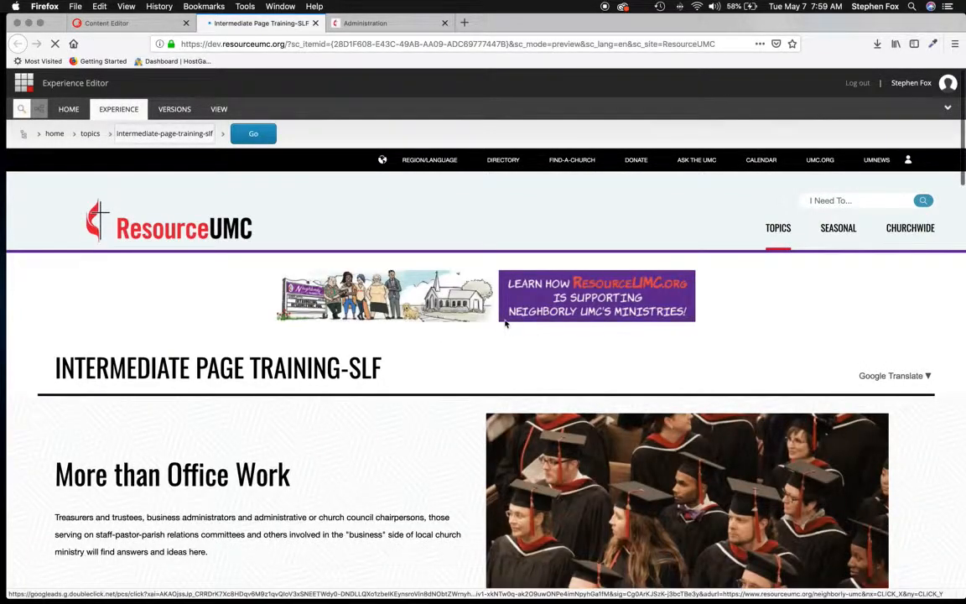
{"action": "scroll", "coordinate": [505, 319], "scroll_direction": "down", "scroll_amount": 4}
{"action": "double_click", "coordinate": [74, 274]}
{"action": "left_click_drag", "start_coordinate": [53, 274], "coordinate": [426, 360]}
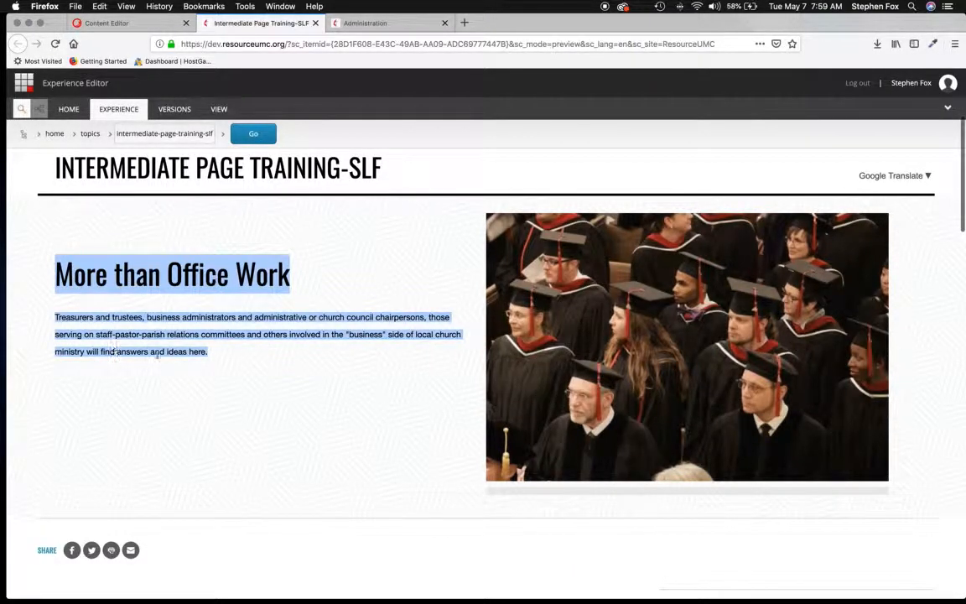
{"action": "scroll", "coordinate": [575, 304], "scroll_direction": "down", "scroll_amount": 5}
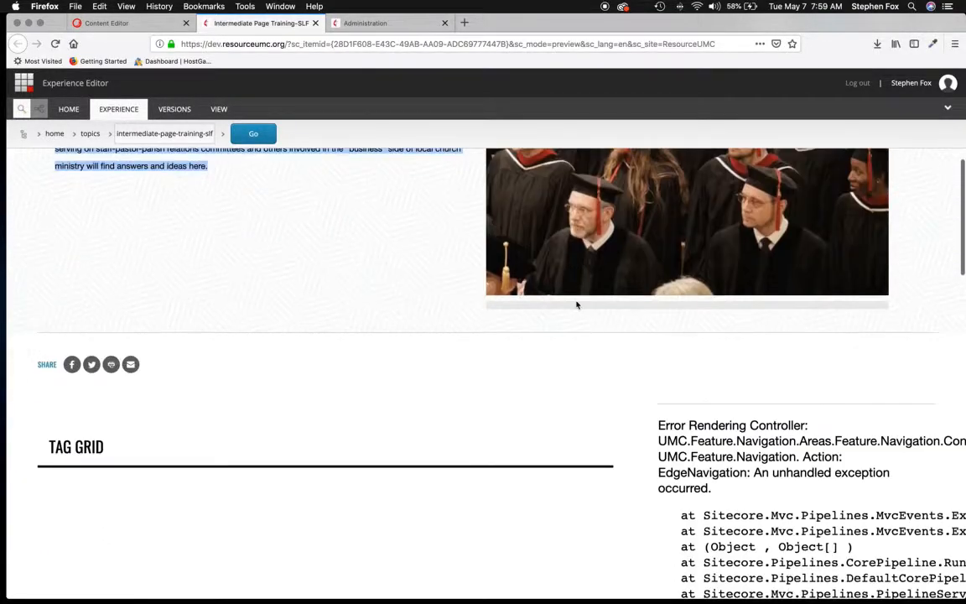
{"action": "scroll", "coordinate": [575, 306], "scroll_direction": "down", "scroll_amount": 10}
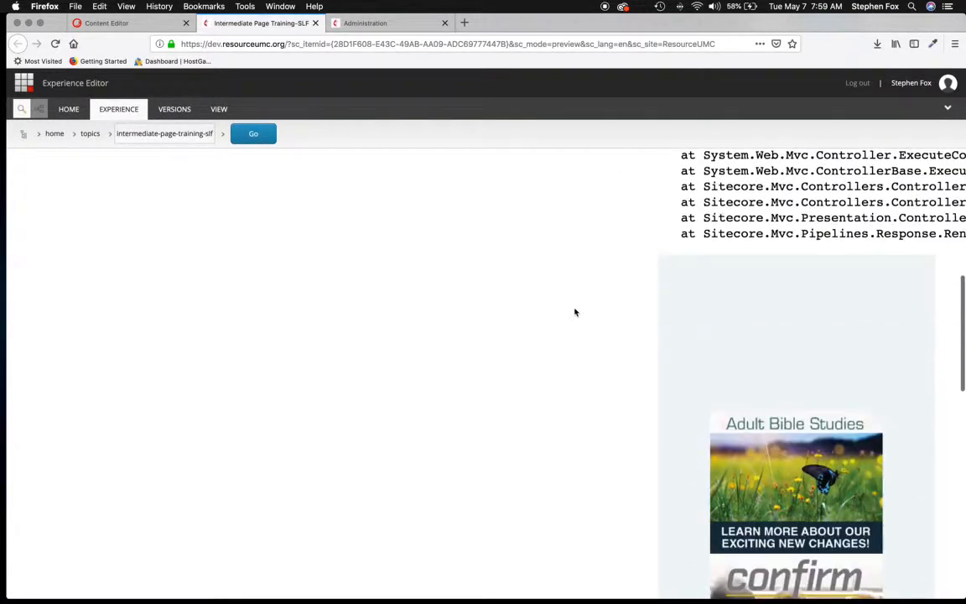
{"action": "scroll", "coordinate": [575, 312], "scroll_direction": "up", "scroll_amount": 10}
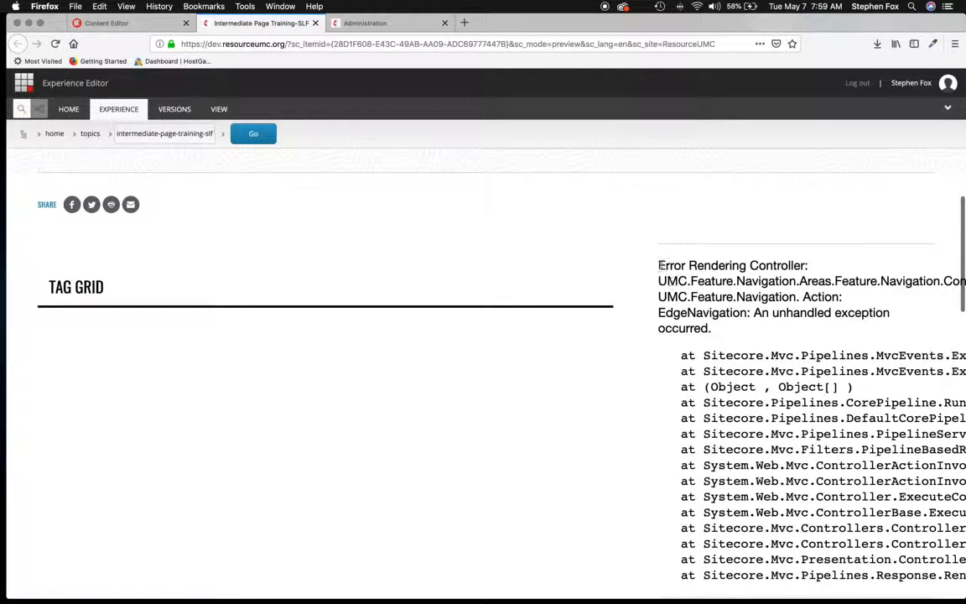
{"action": "left_click_drag", "start_coordinate": [657, 265], "coordinate": [777, 370]}
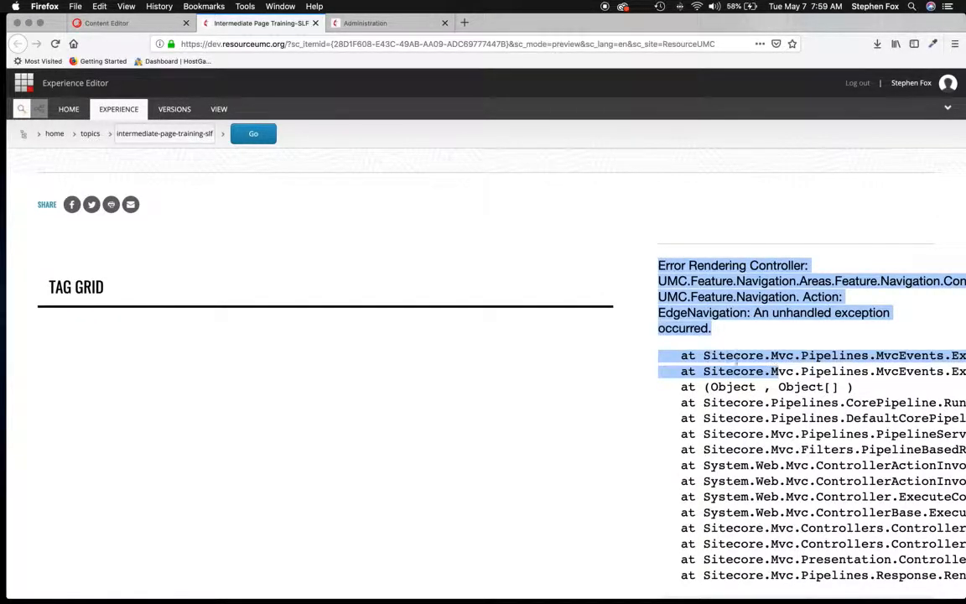
{"action": "left_click", "coordinate": [731, 354]}
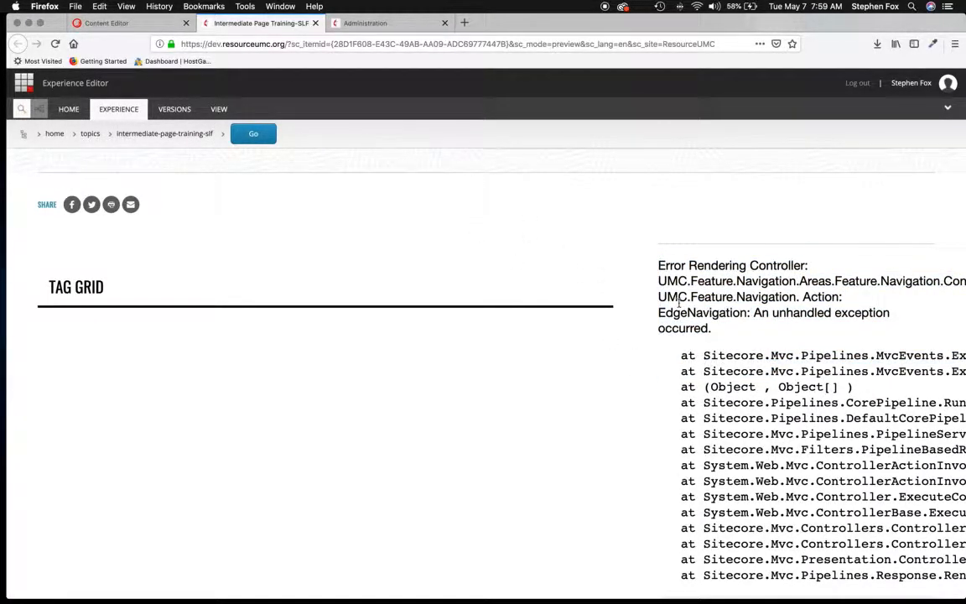
Step: Return to Promo Card 1 in the Content Editor and review its Promo Card fields and Search Root options
{"action": "left_click", "coordinate": [141, 24]}
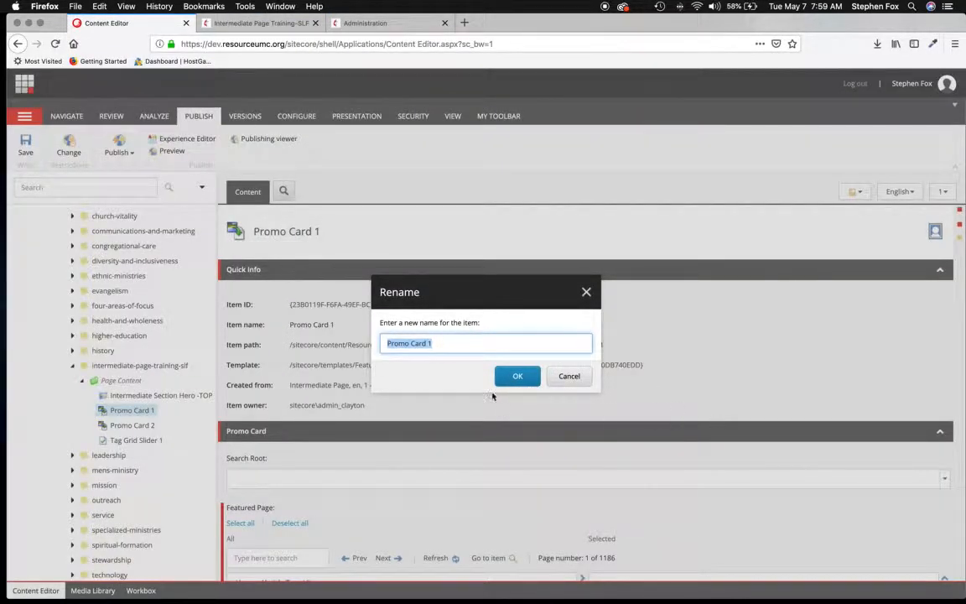
{"action": "left_click", "coordinate": [586, 292]}
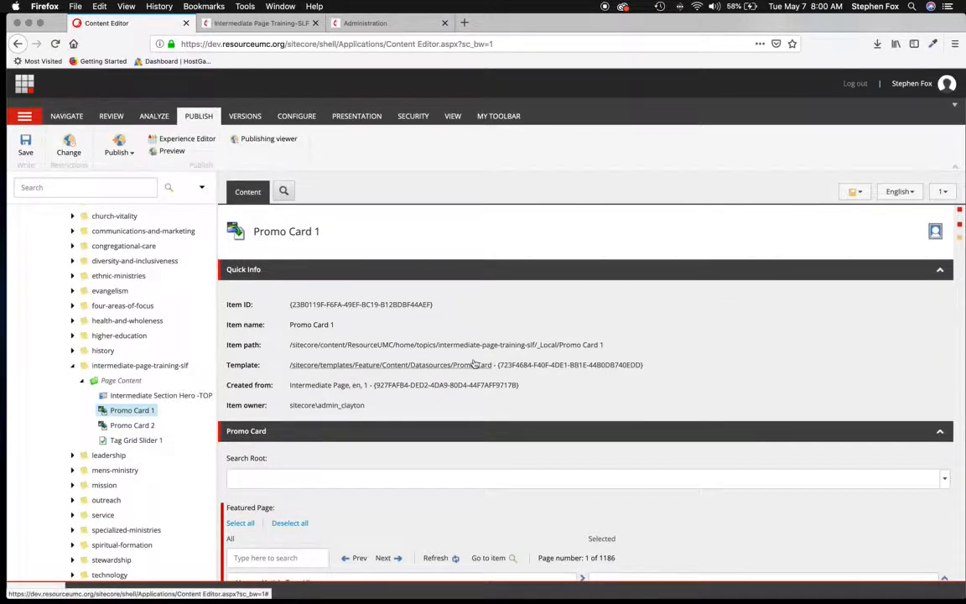
{"action": "scroll", "coordinate": [467, 356], "scroll_direction": "down", "scroll_amount": 5}
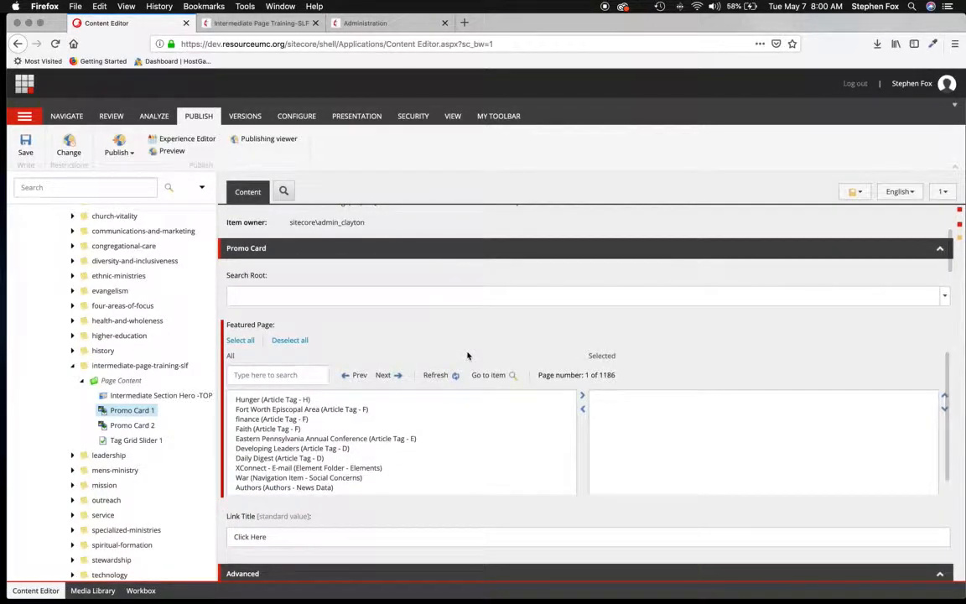
{"action": "scroll", "coordinate": [467, 355], "scroll_direction": "up", "scroll_amount": 5}
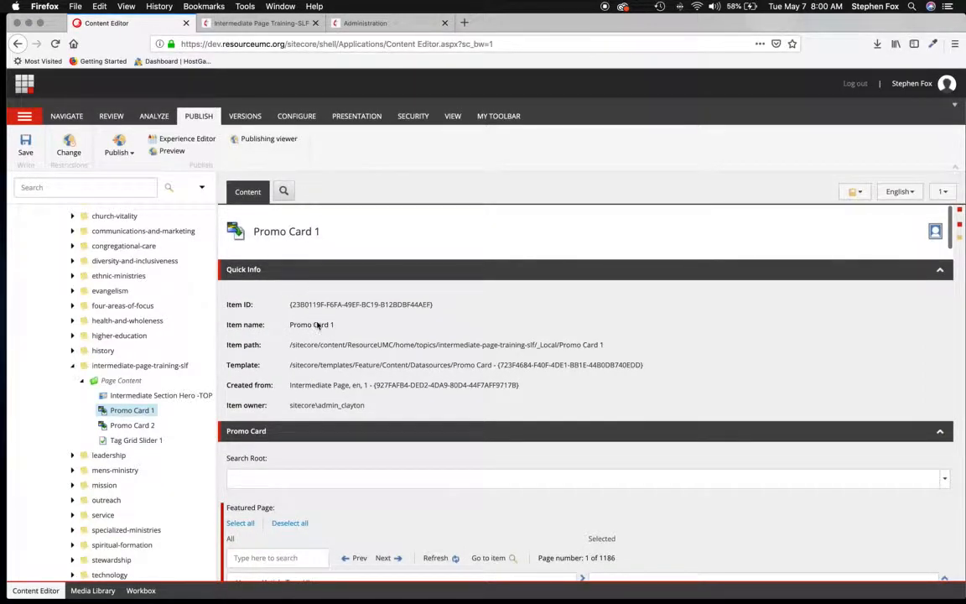
{"action": "scroll", "coordinate": [317, 325], "scroll_direction": "down", "scroll_amount": 4}
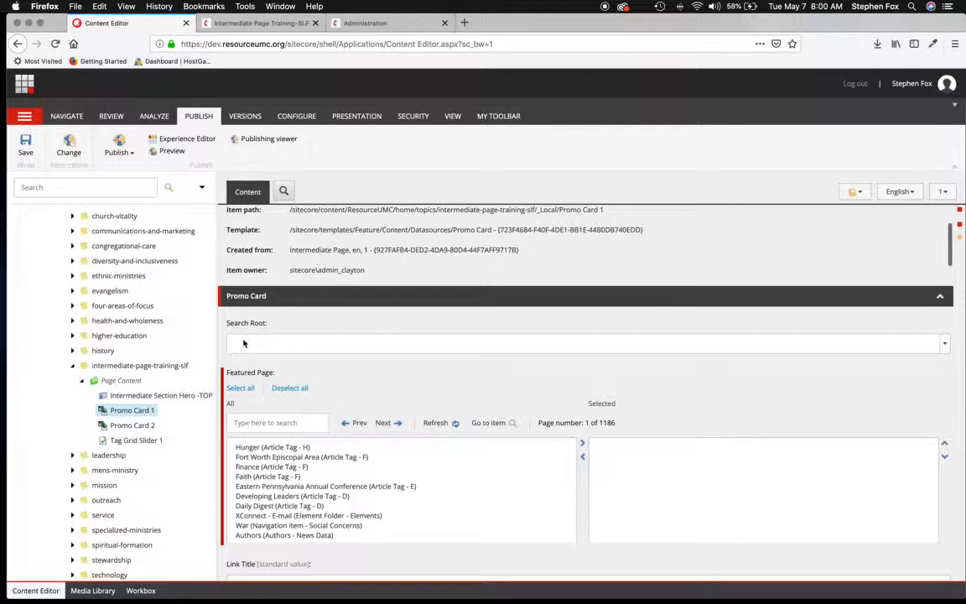
{"action": "left_click", "coordinate": [764, 346]}
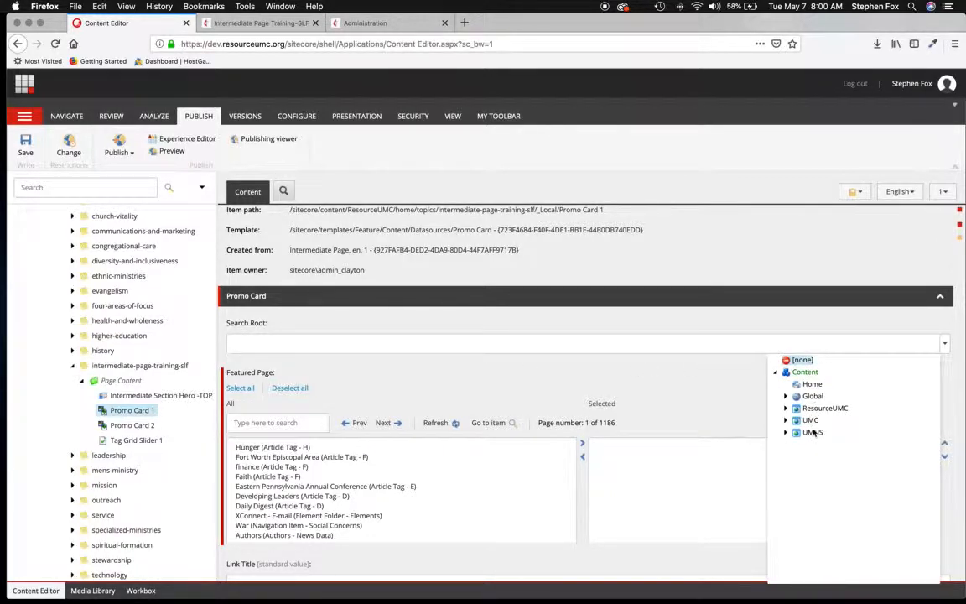
{"action": "left_click", "coordinate": [694, 398]}
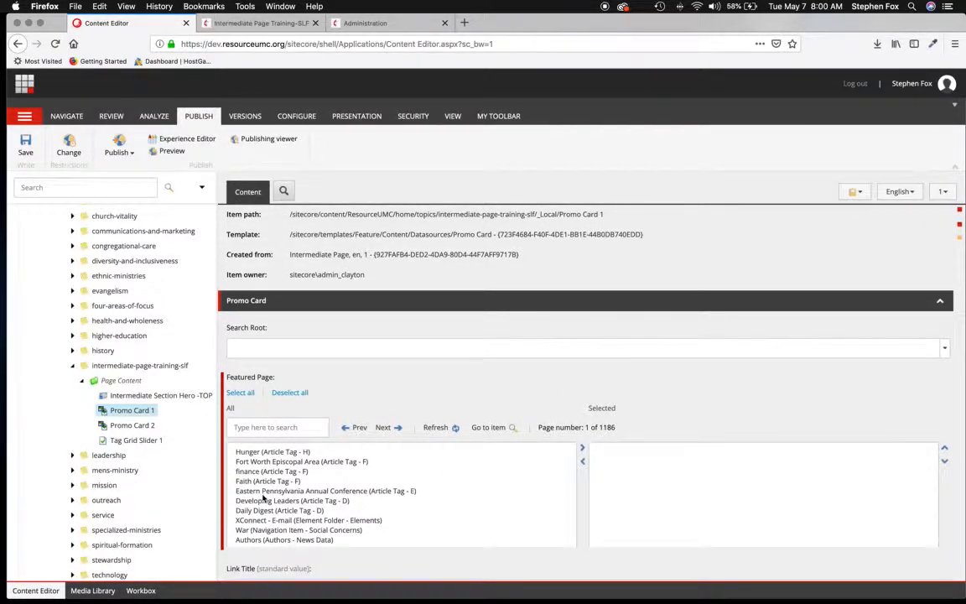
Step: Search Promo Card 1's Featured Page list for "administration" and highlight the administration (Content Page - content) entry
{"action": "scroll", "coordinate": [248, 463], "scroll_direction": "down", "scroll_amount": 4}
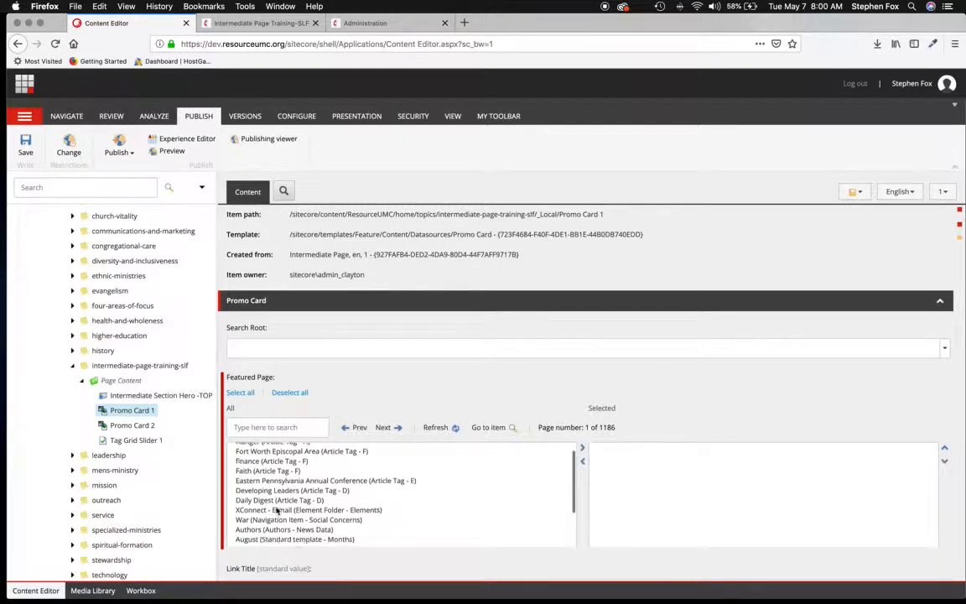
{"action": "left_click", "coordinate": [261, 428]}
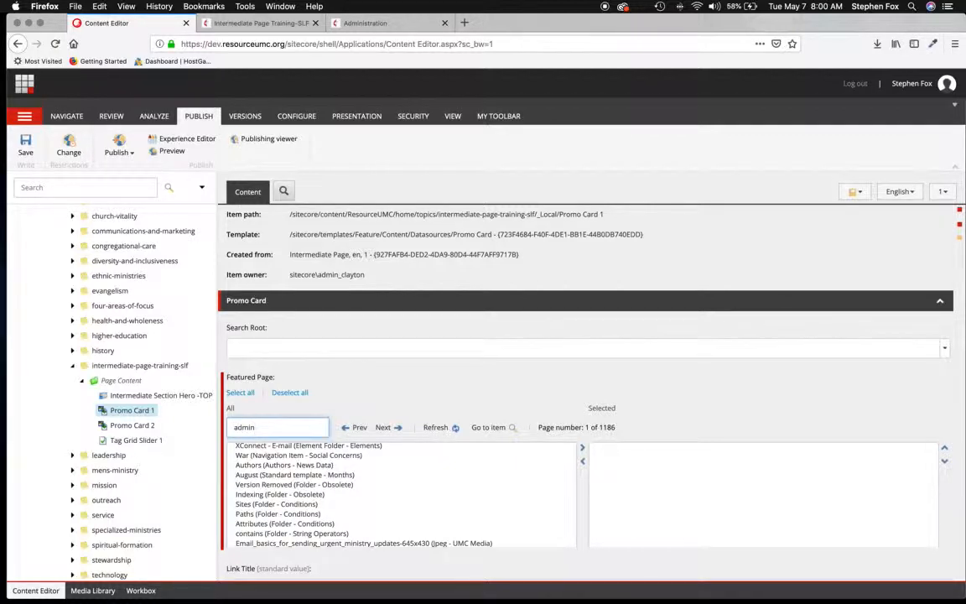
{"action": "type", "text": "administration"}
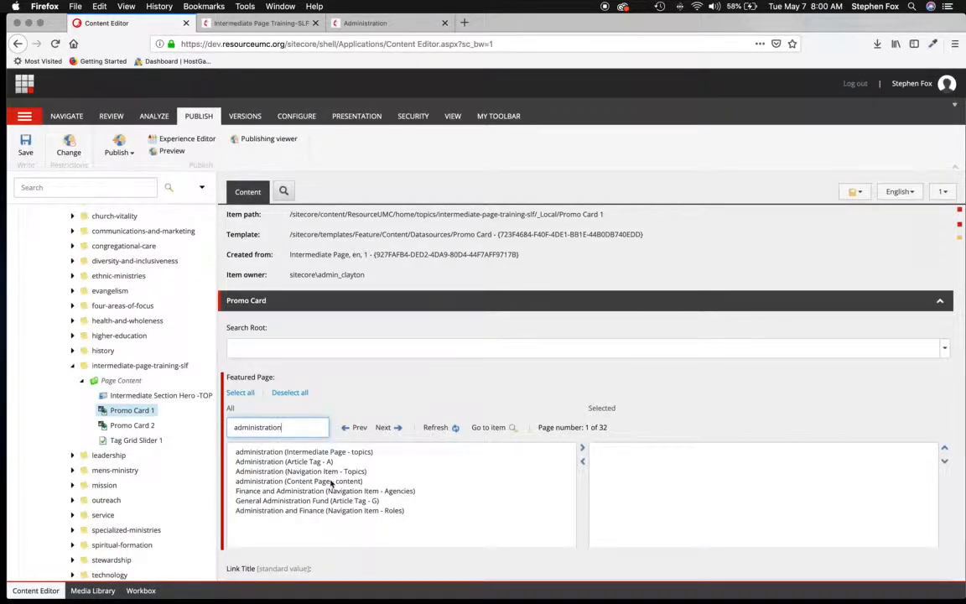
{"action": "left_click", "coordinate": [253, 482]}
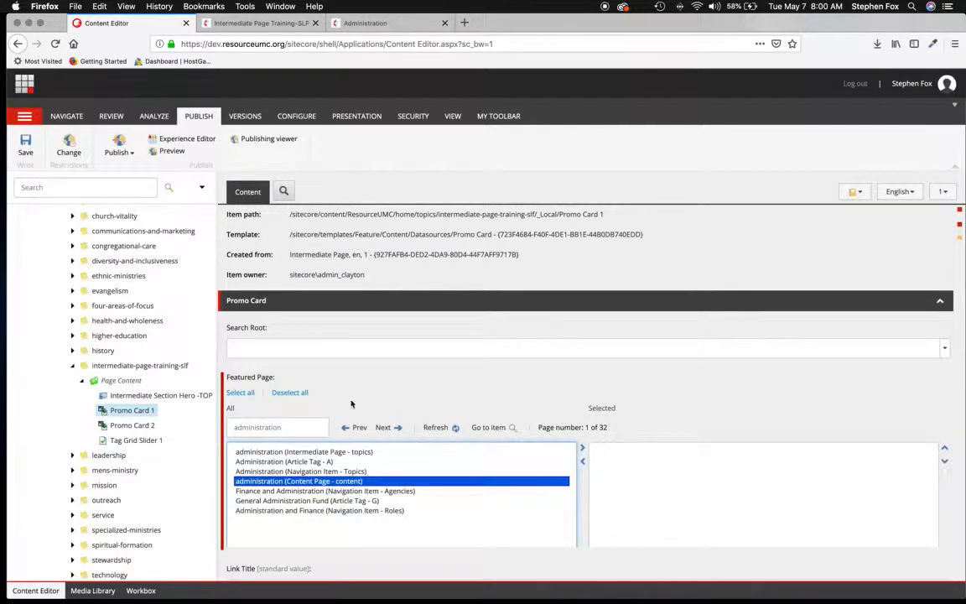
Step: Set Promo Card 1's Link Title to "Learn More" and save the item despite its field errors
{"action": "scroll", "coordinate": [310, 386], "scroll_direction": "down", "scroll_amount": 1}
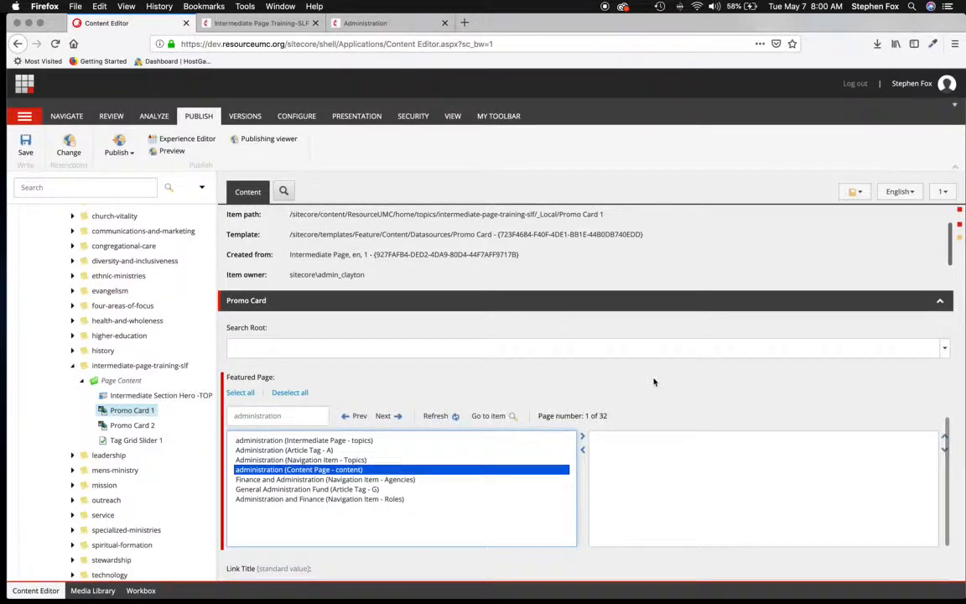
{"action": "scroll", "coordinate": [647, 388], "scroll_direction": "down", "scroll_amount": 3}
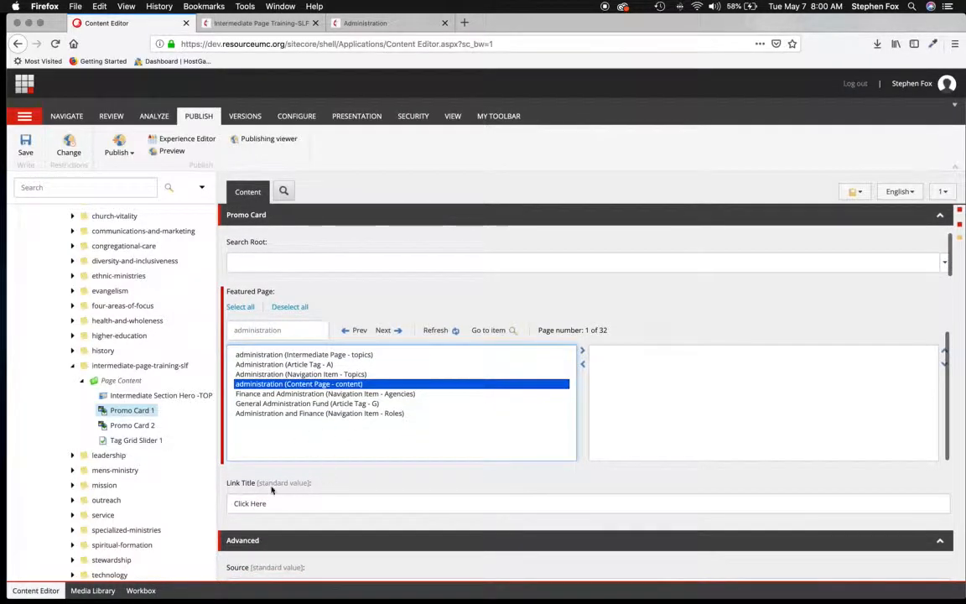
{"action": "scroll", "coordinate": [244, 452], "scroll_direction": "down", "scroll_amount": 2}
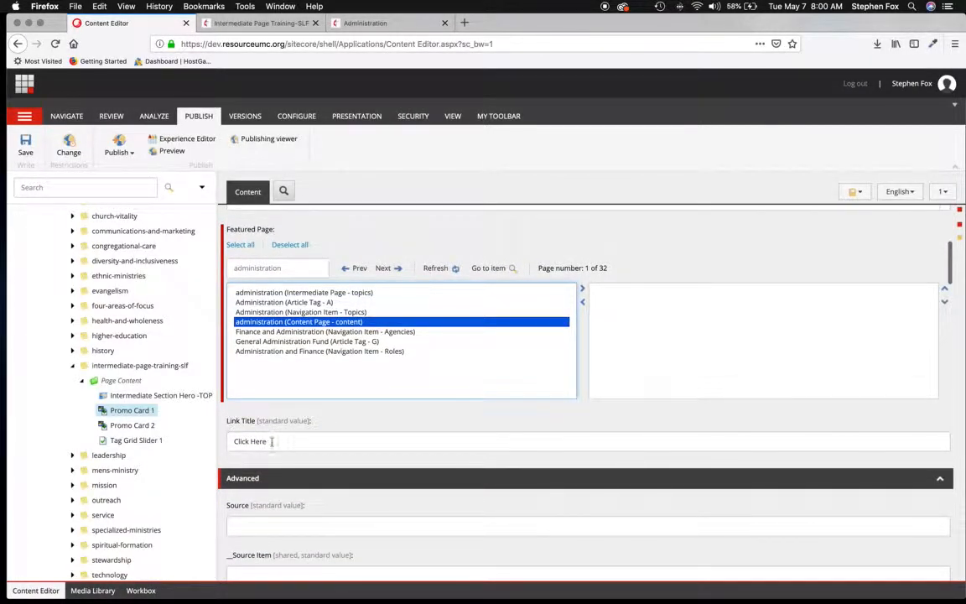
{"action": "left_click_drag", "start_coordinate": [271, 441], "coordinate": [188, 443]}
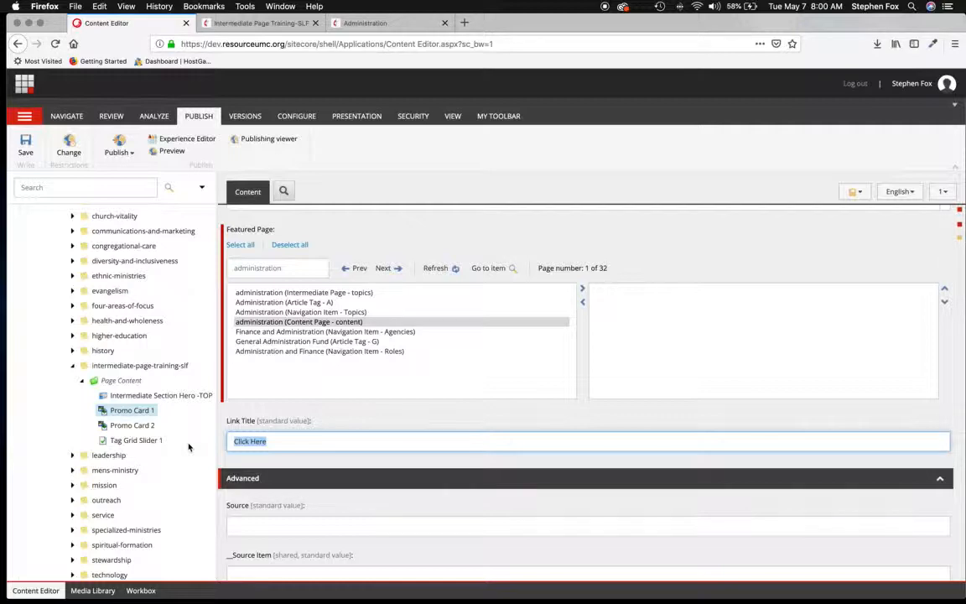
{"action": "type", "text": "Learn More"}
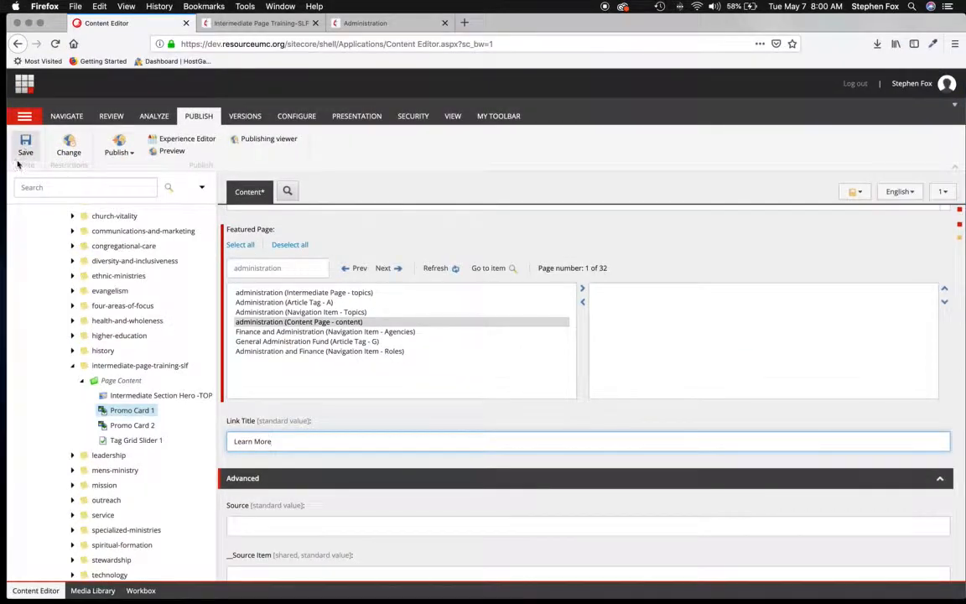
{"action": "left_click", "coordinate": [21, 146]}
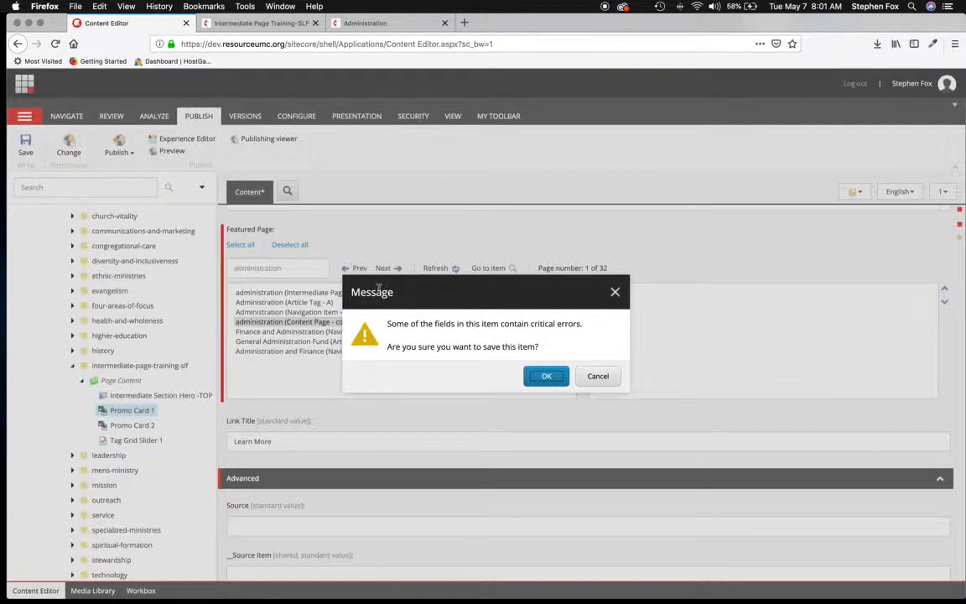
{"action": "left_click", "coordinate": [544, 378]}
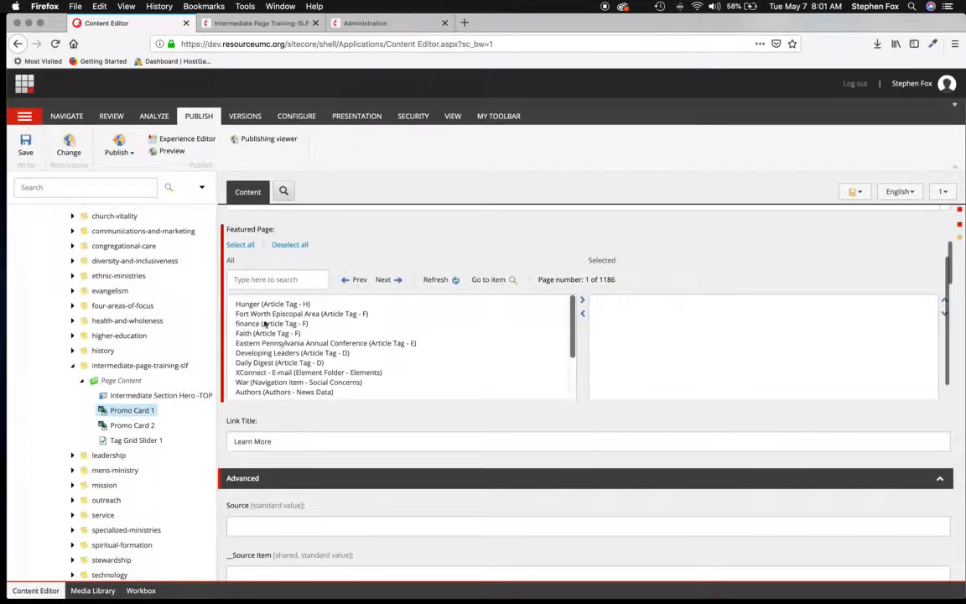
Step: Find "administration" in the Featured Page list, add administration (Content Page - content) as Promo Card 1's selected page, and save
{"action": "left_click", "coordinate": [274, 281]}
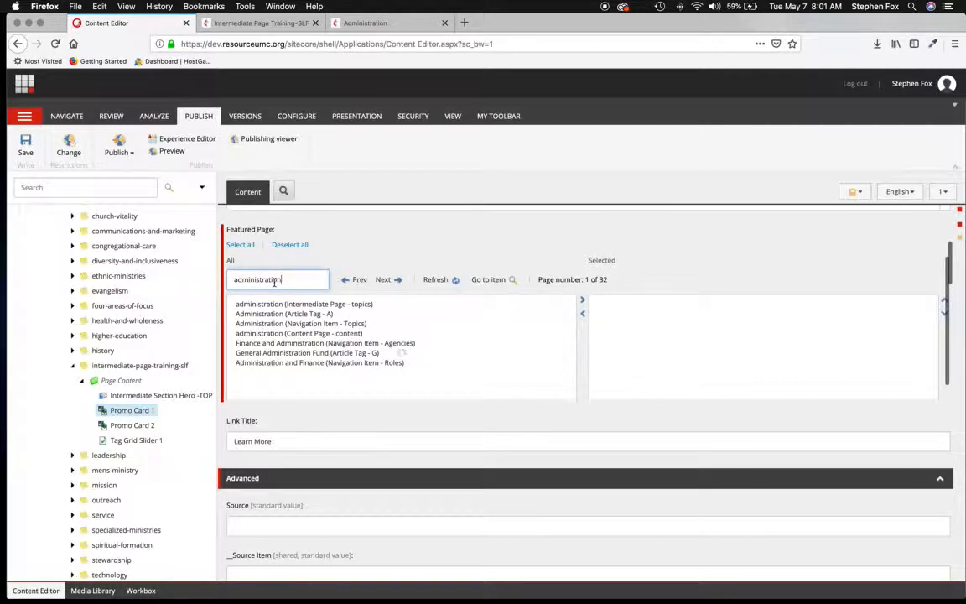
{"action": "left_click", "coordinate": [295, 333]}
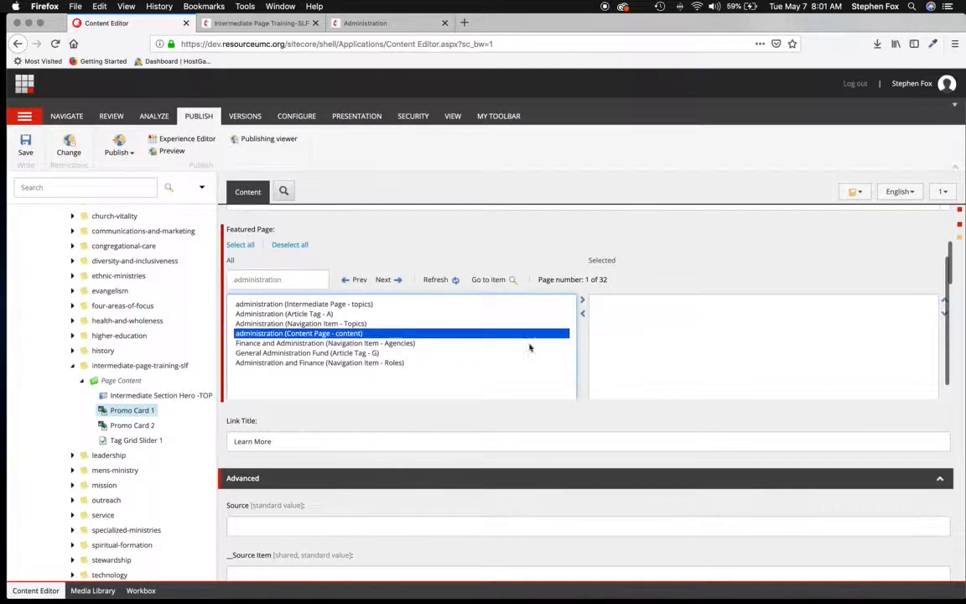
{"action": "left_click", "coordinate": [583, 301]}
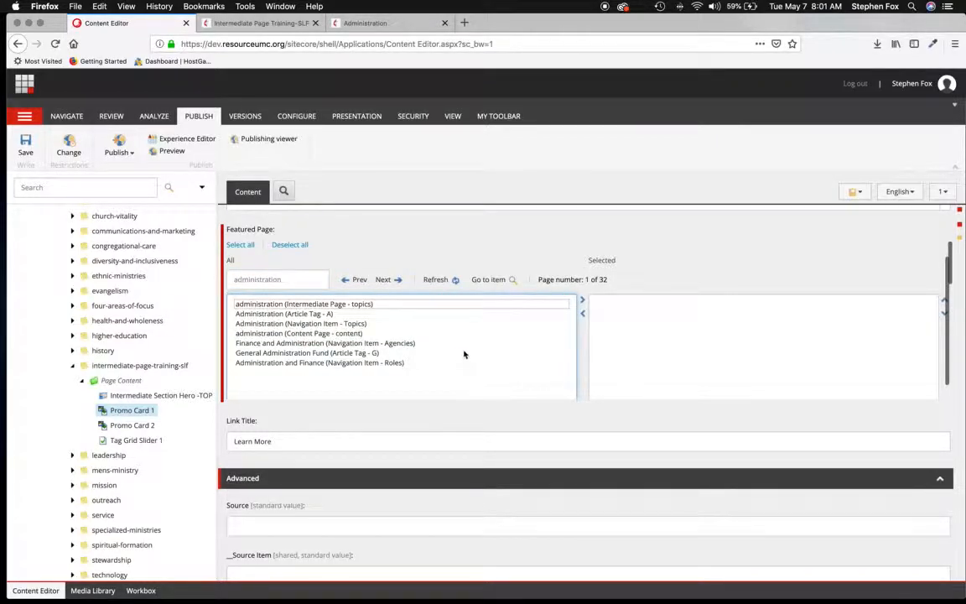
{"action": "left_click", "coordinate": [267, 336]}
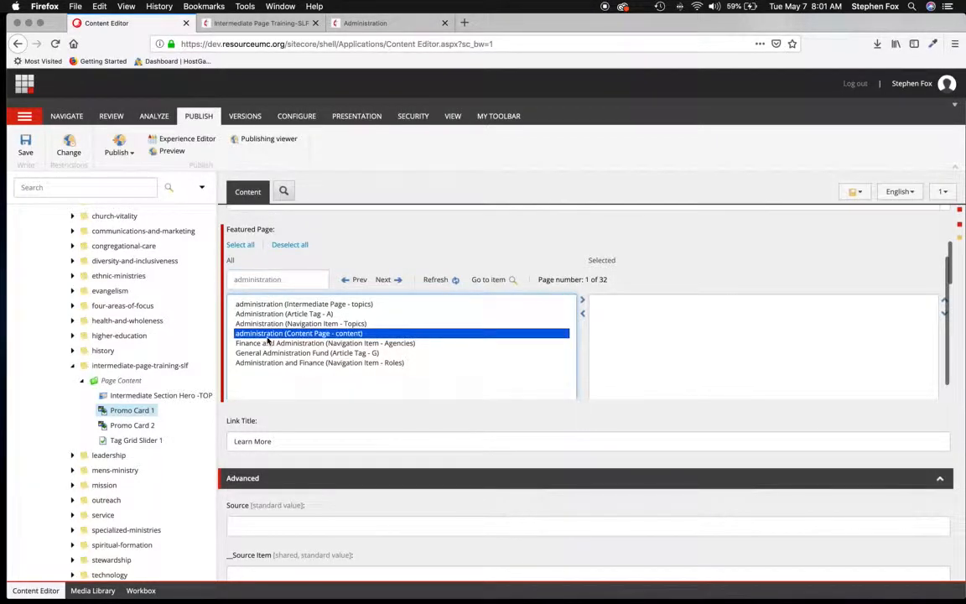
{"action": "left_click", "coordinate": [583, 301]}
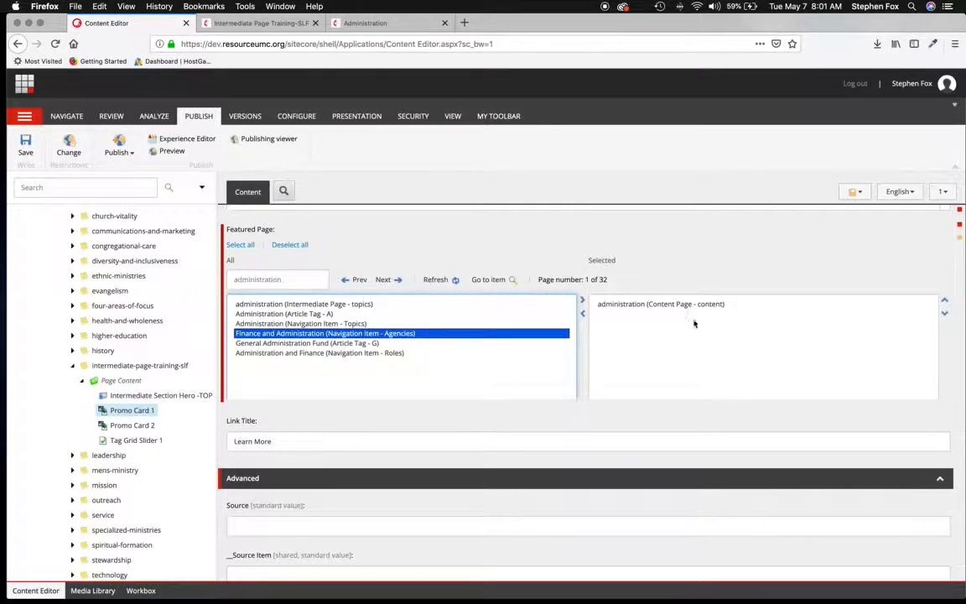
{"action": "left_click", "coordinate": [26, 141]}
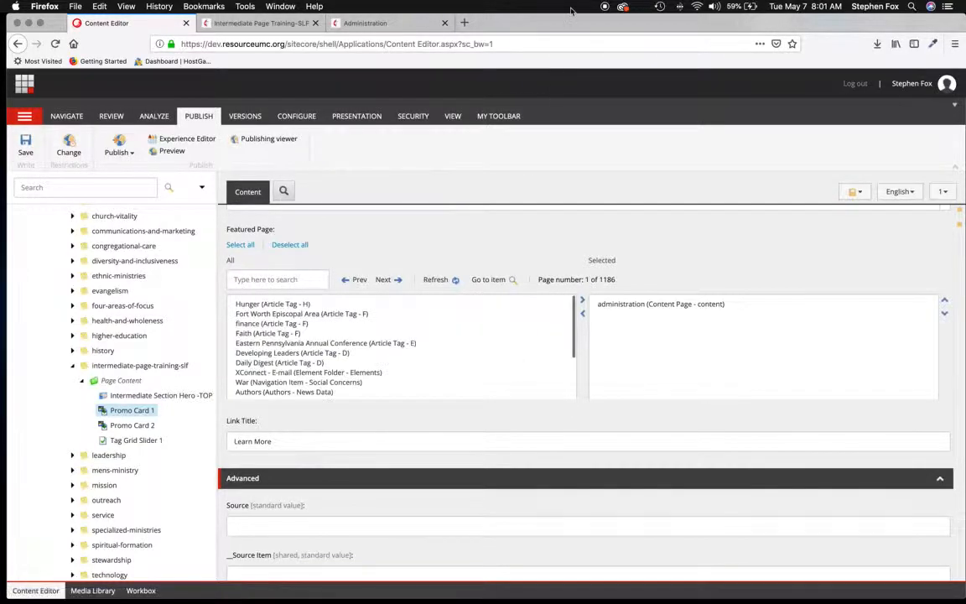
Step: Glance at the live Administration page's promo cards, then reload the training page's preview and check the area below the hero
{"action": "left_click", "coordinate": [406, 25]}
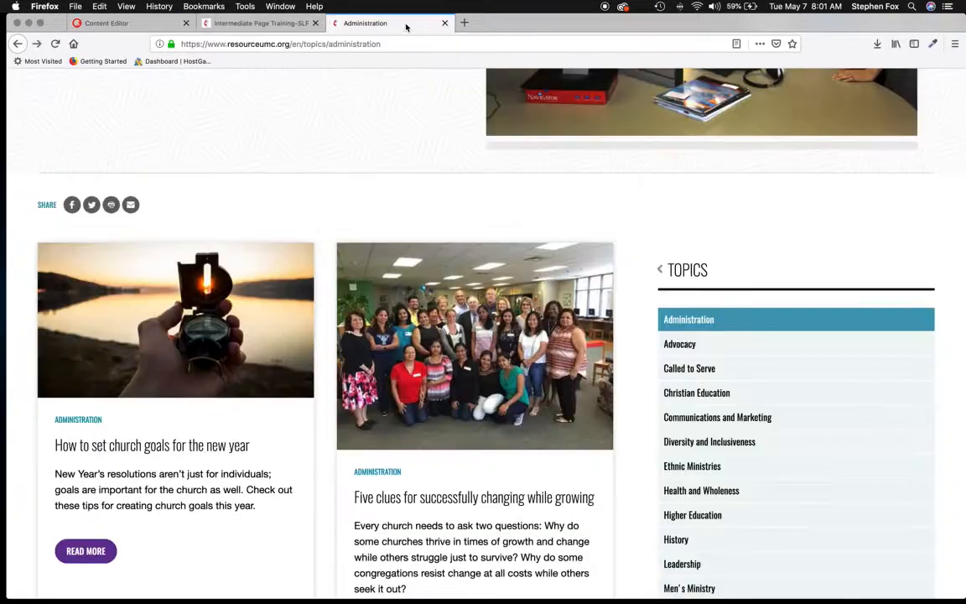
{"action": "left_click", "coordinate": [222, 23]}
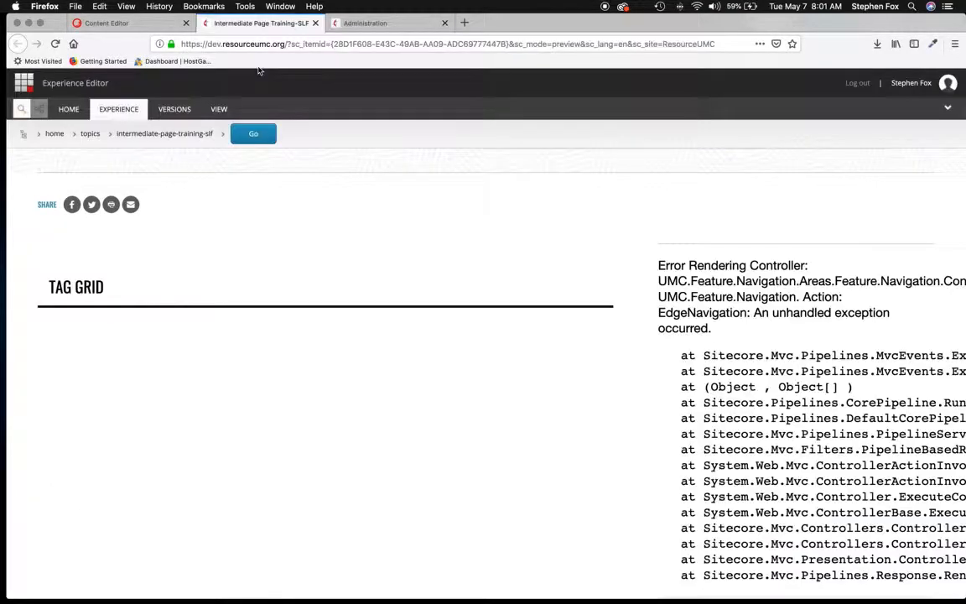
{"action": "key", "text": "super+r"}
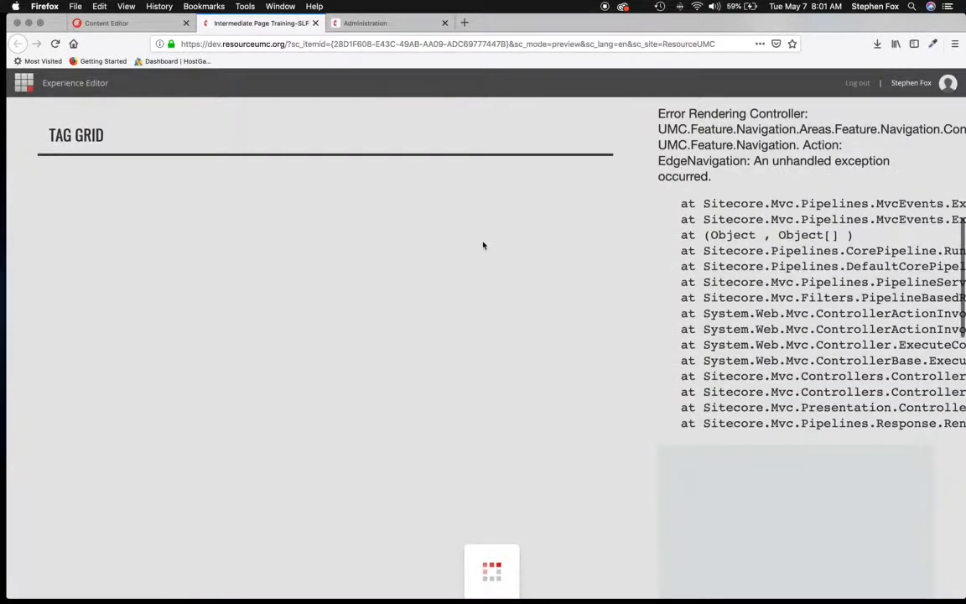
{"action": "scroll", "coordinate": [481, 265], "scroll_direction": "down", "scroll_amount": 10}
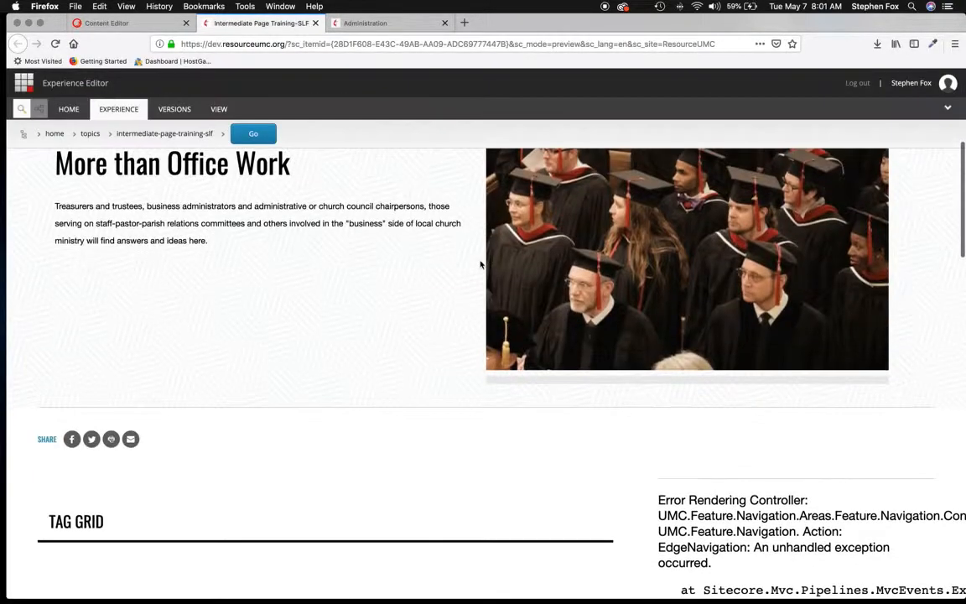
Step: Close the training page's preview, return to the Content Editor, and start a search in Promo Card 2's Featured Page list
{"action": "scroll", "coordinate": [480, 264], "scroll_direction": "down", "scroll_amount": 3}
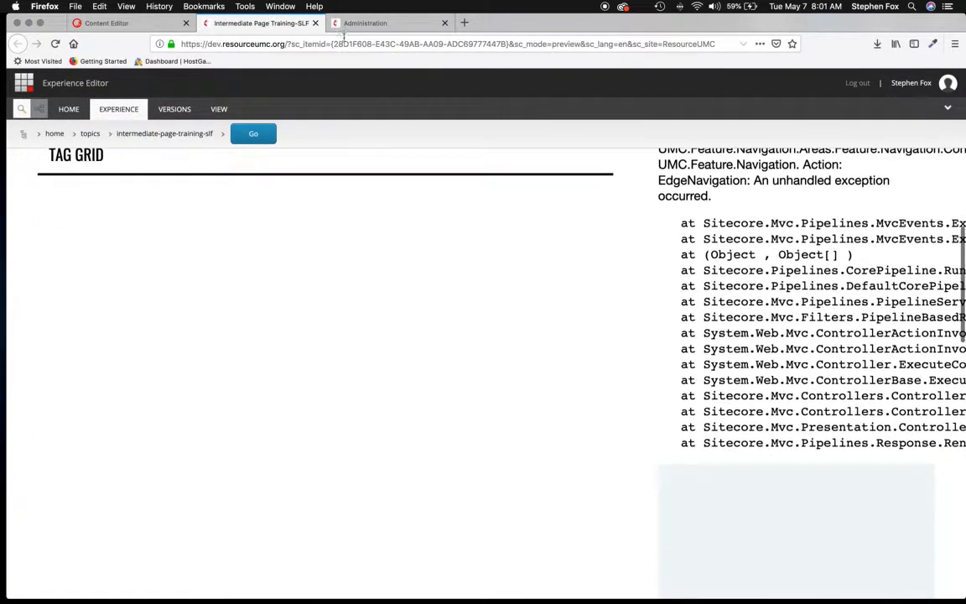
{"action": "left_click", "coordinate": [315, 25]}
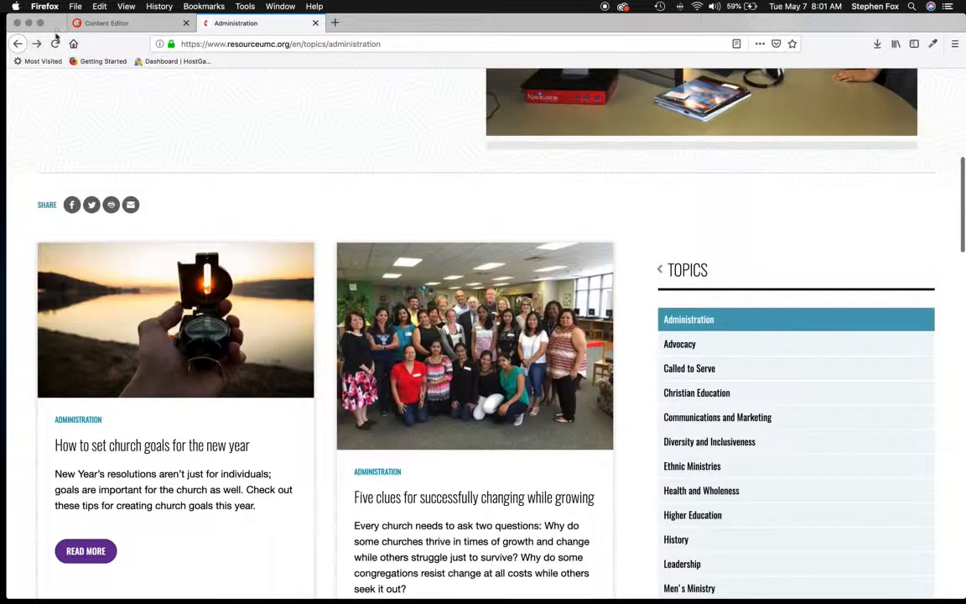
{"action": "left_click", "coordinate": [149, 28]}
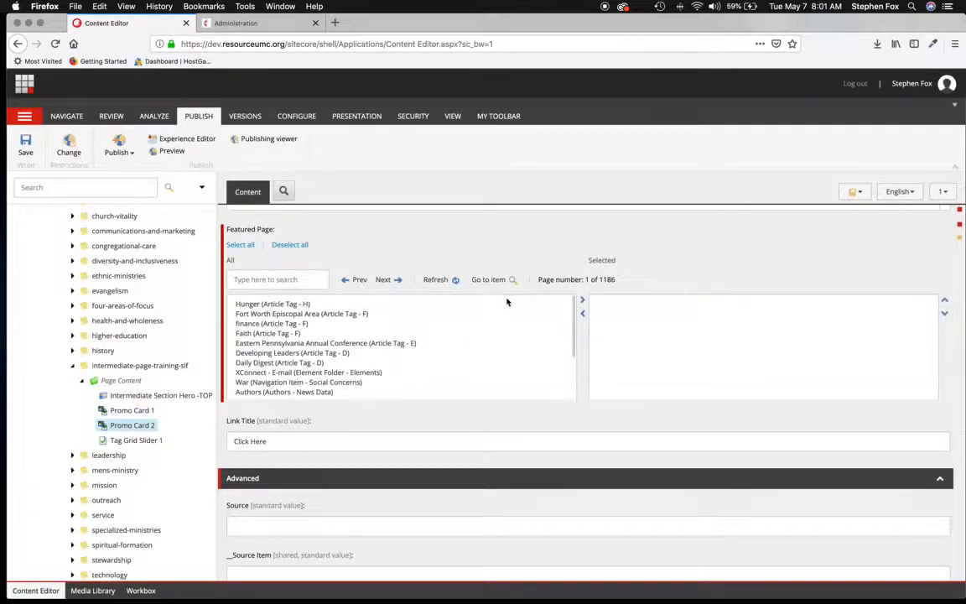
{"action": "left_click", "coordinate": [251, 282]}
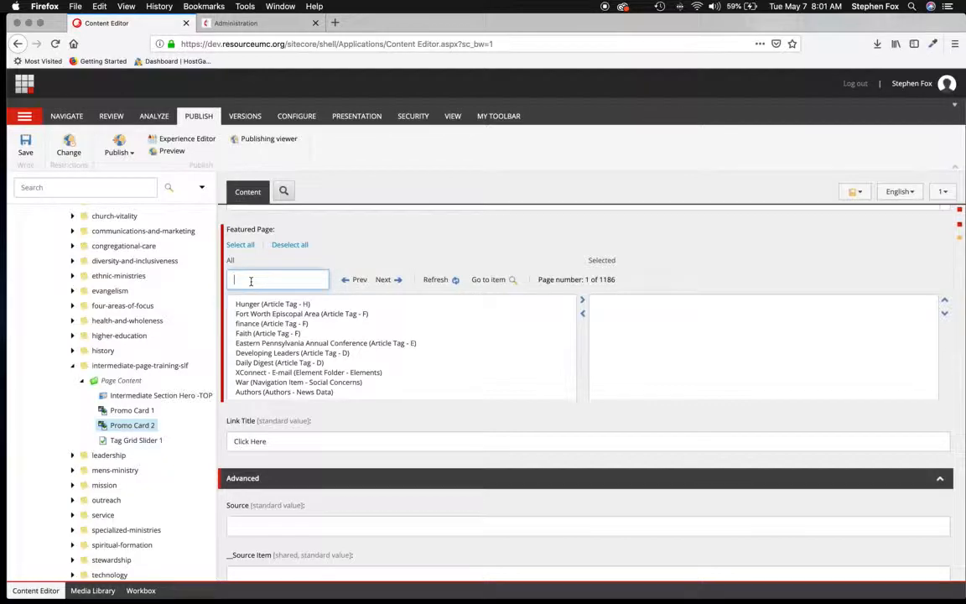
{"action": "scroll", "coordinate": [413, 333], "scroll_direction": "down", "scroll_amount": 3}
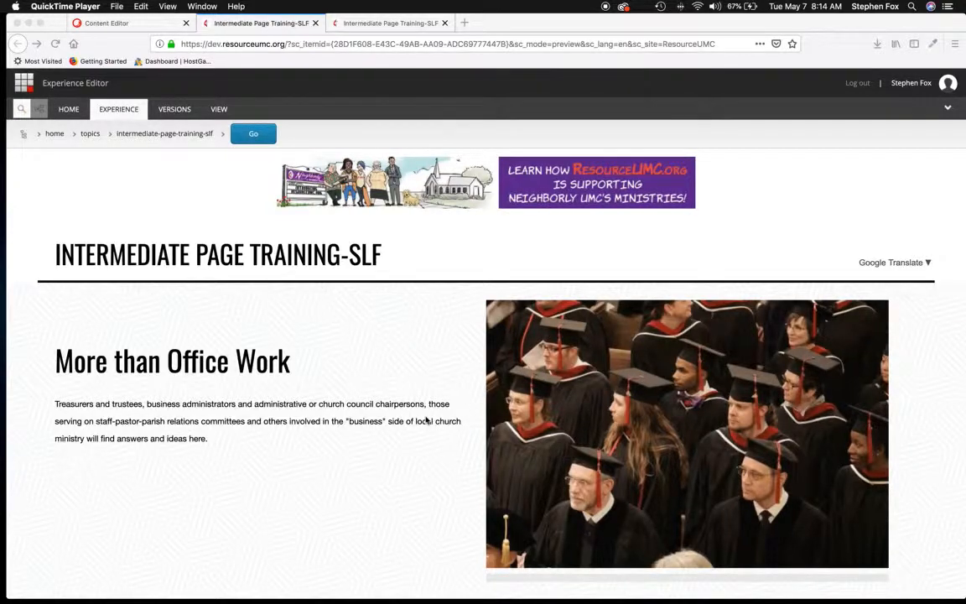
Step: Check the two promo cards below the section hero in the training page's preview
{"action": "scroll", "coordinate": [426, 419], "scroll_direction": "down", "scroll_amount": 10}
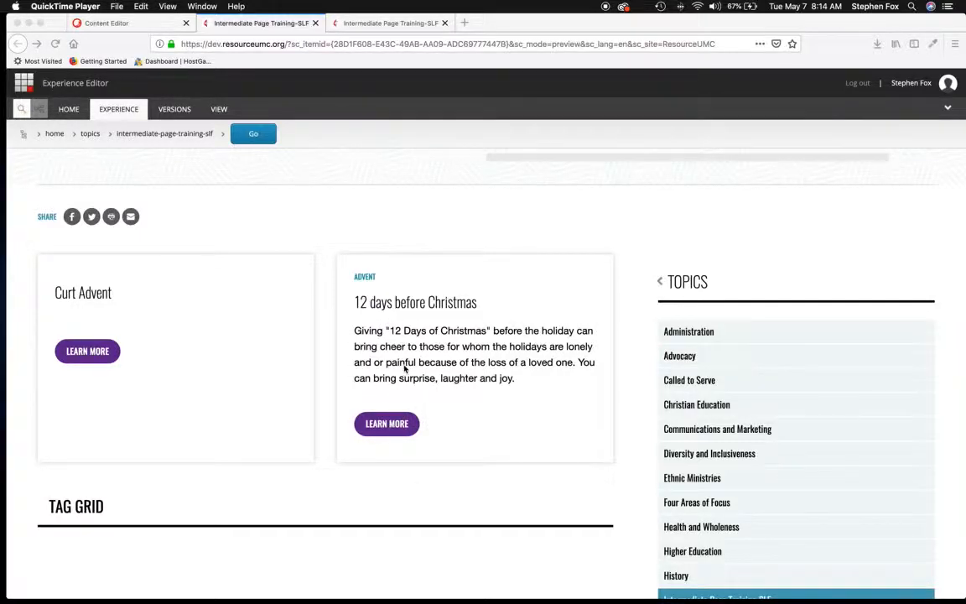
{"action": "scroll", "coordinate": [405, 368], "scroll_direction": "up", "scroll_amount": 1}
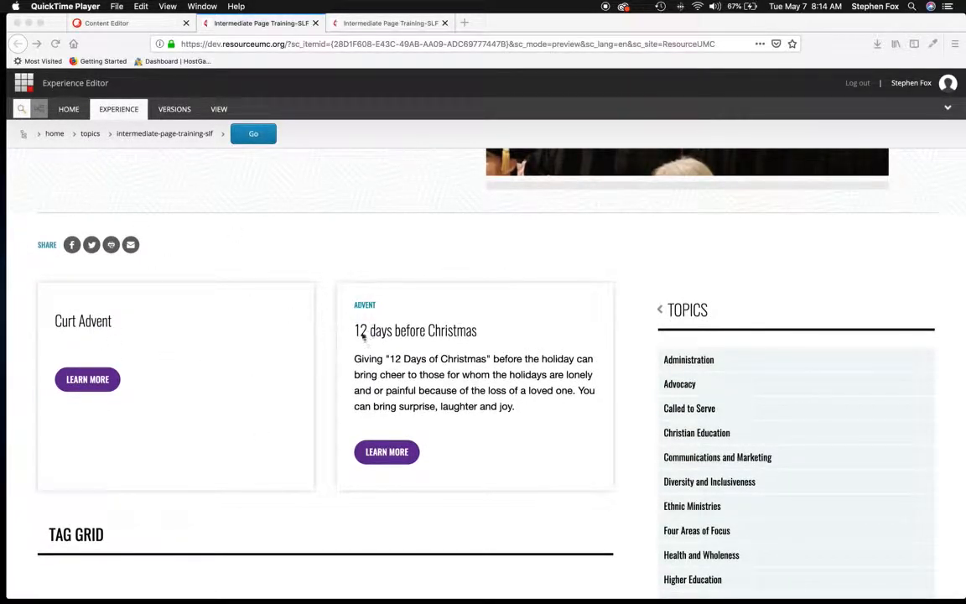
{"action": "scroll", "coordinate": [260, 423], "scroll_direction": "up", "scroll_amount": 2}
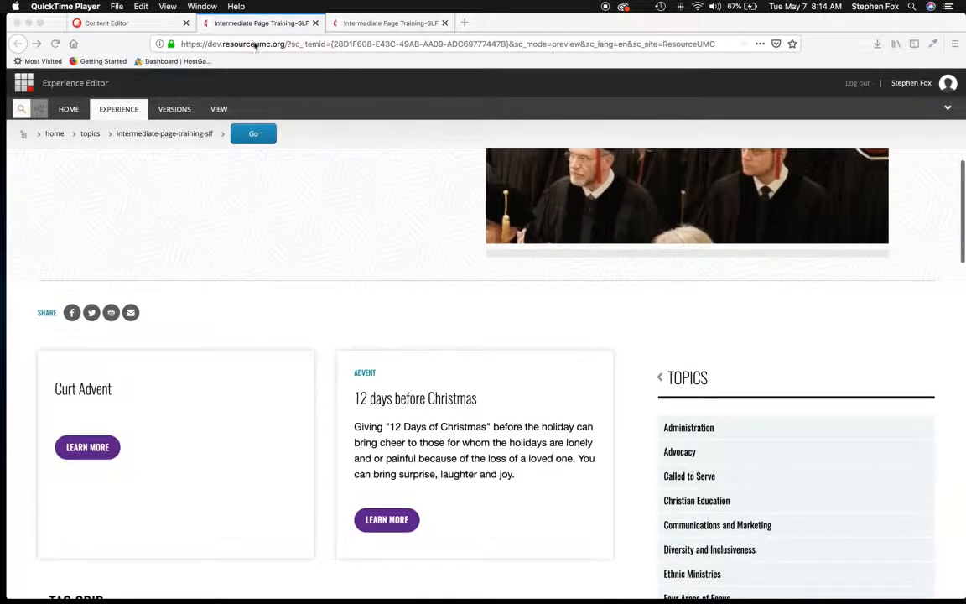
Step: Return to the Content Editor and review Promo Card 1's item details, Featured Page selection and Link Title
{"action": "left_click", "coordinate": [109, 22]}
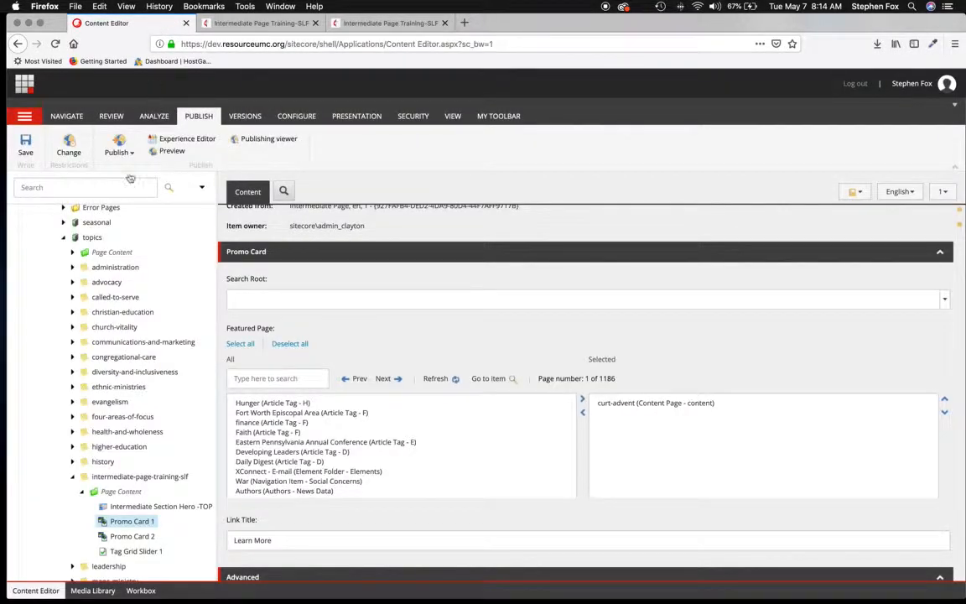
{"action": "scroll", "coordinate": [126, 336], "scroll_direction": "down", "scroll_amount": 3}
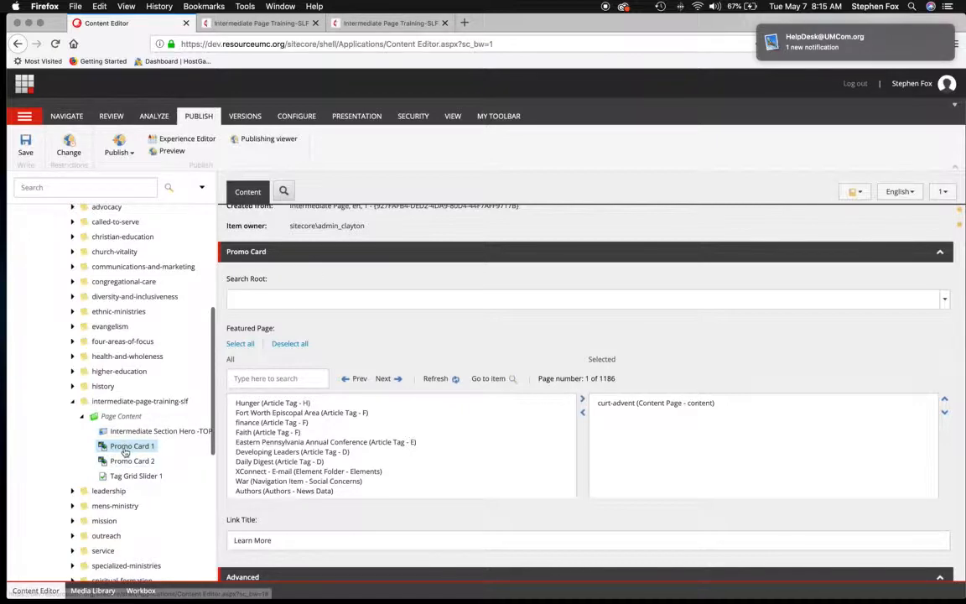
{"action": "scroll", "coordinate": [247, 321], "scroll_direction": "up", "scroll_amount": 3}
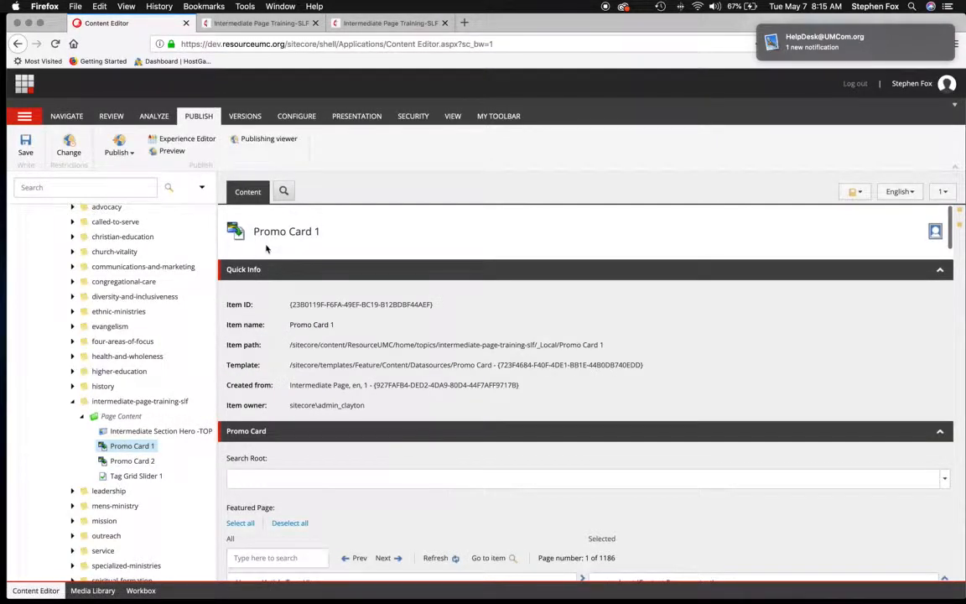
{"action": "scroll", "coordinate": [388, 388], "scroll_direction": "down", "scroll_amount": 3}
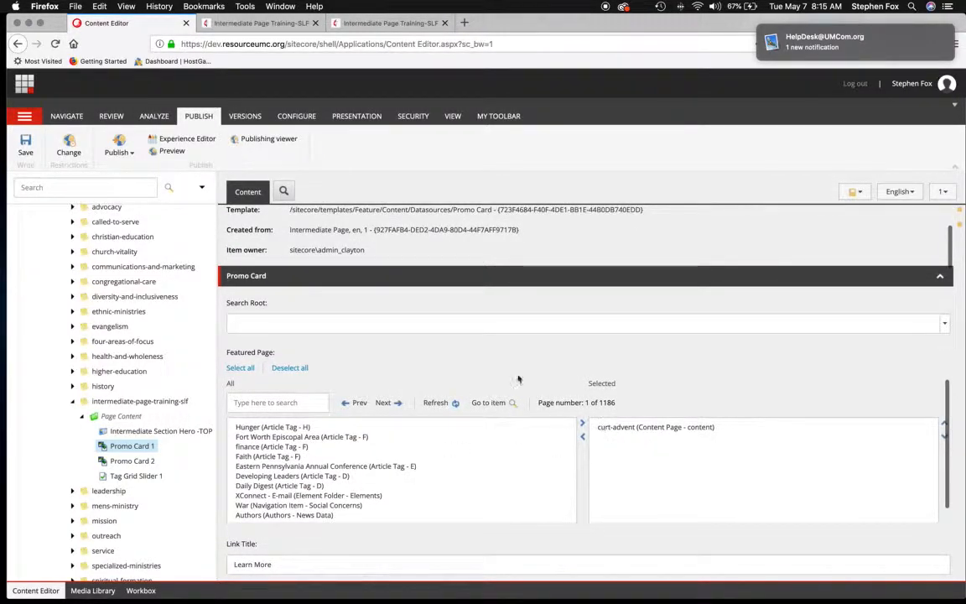
{"action": "scroll", "coordinate": [457, 331], "scroll_direction": "up", "scroll_amount": 3}
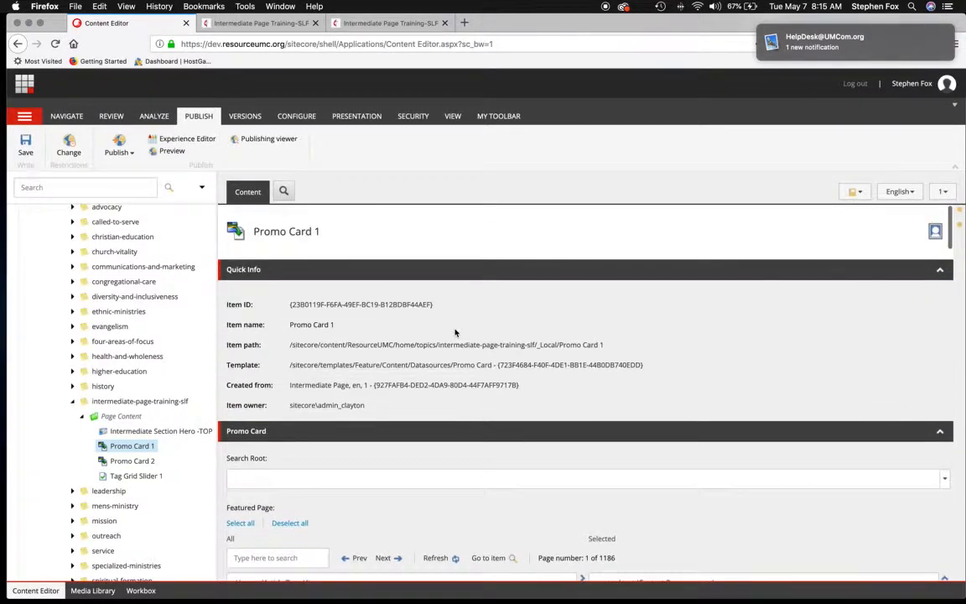
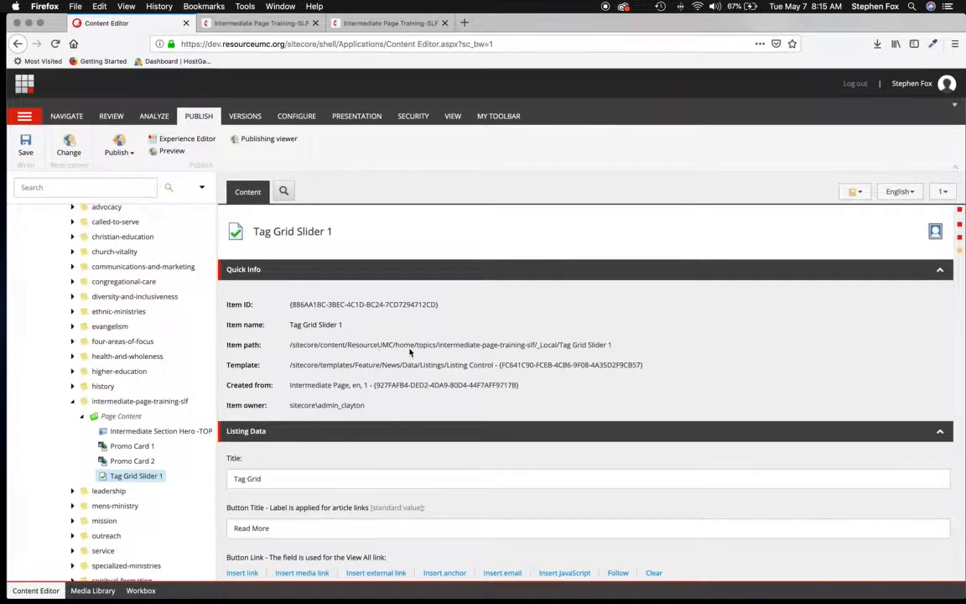
Step: Set the Title of Tag Grid Slider 1 to "Administration Tags" in its Listing Data
{"action": "scroll", "coordinate": [316, 427], "scroll_direction": "down", "scroll_amount": 2}
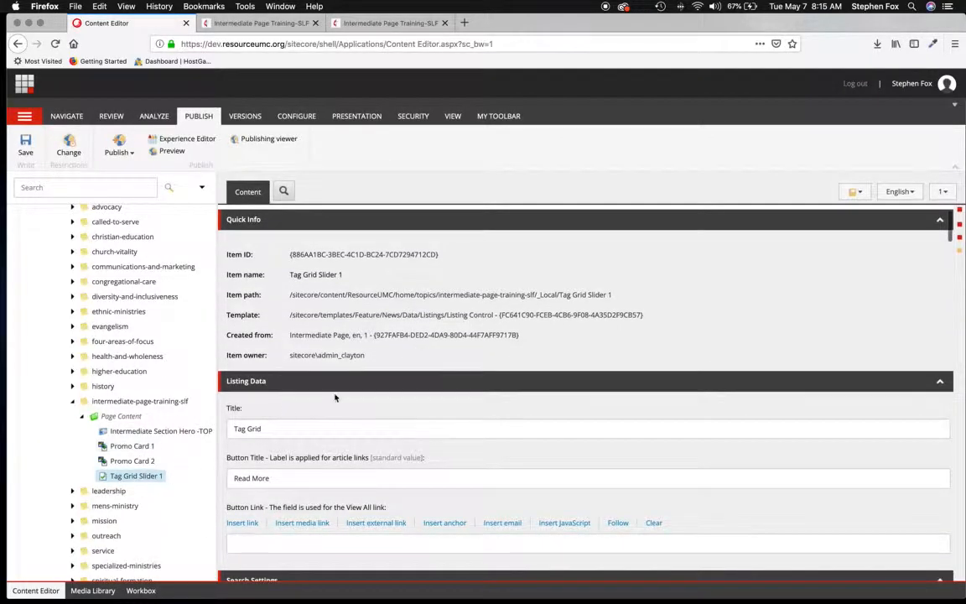
{"action": "left_click_drag", "start_coordinate": [271, 427], "coordinate": [174, 421]}
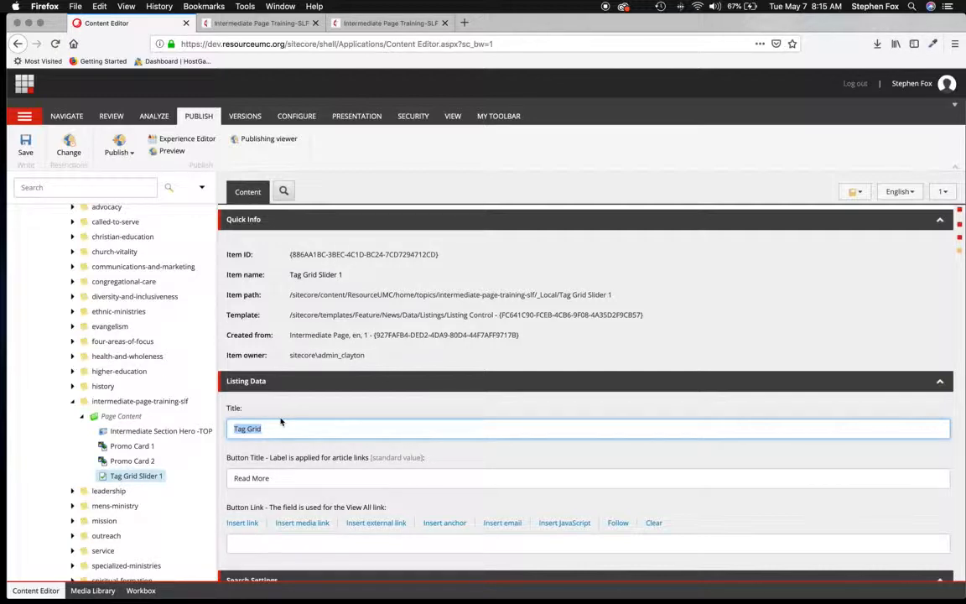
{"action": "type", "text": "T"}
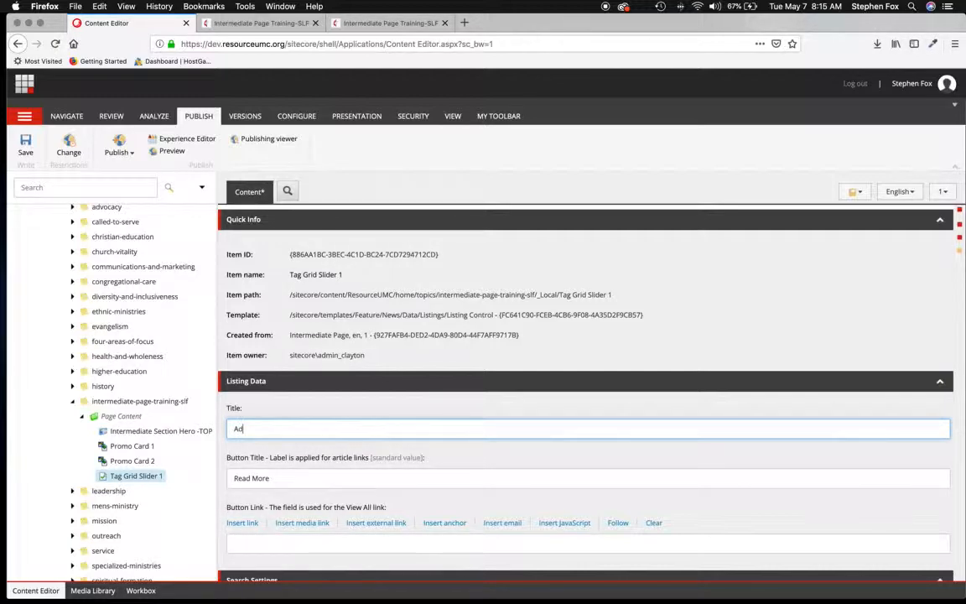
{"action": "type", "text": "dministration Tags"}
Step: Set Tag Grid Slider 1's Button Title for article links to "Learn More"
{"action": "left_click", "coordinate": [281, 477]}
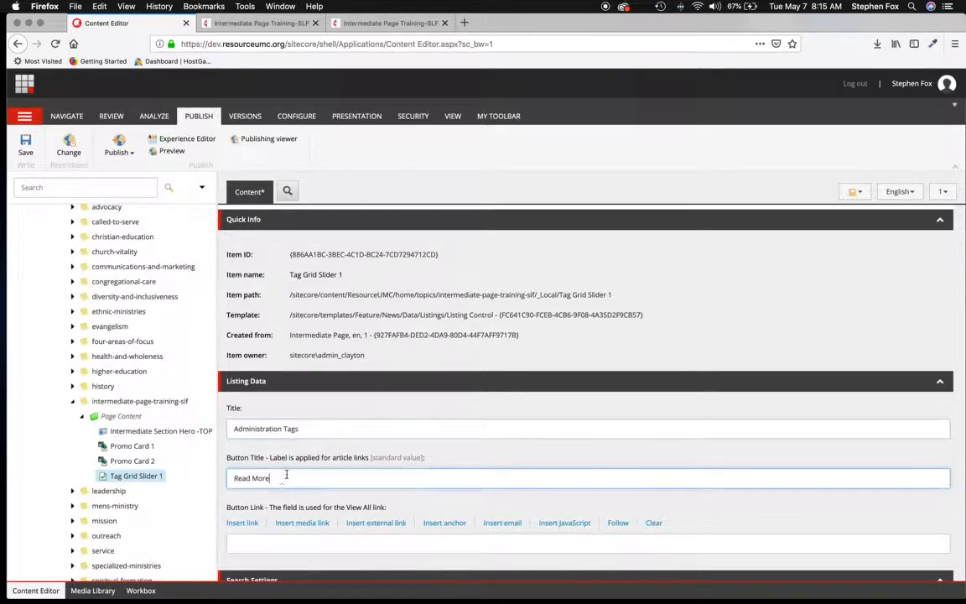
{"action": "left_click_drag", "start_coordinate": [270, 479], "coordinate": [184, 478]}
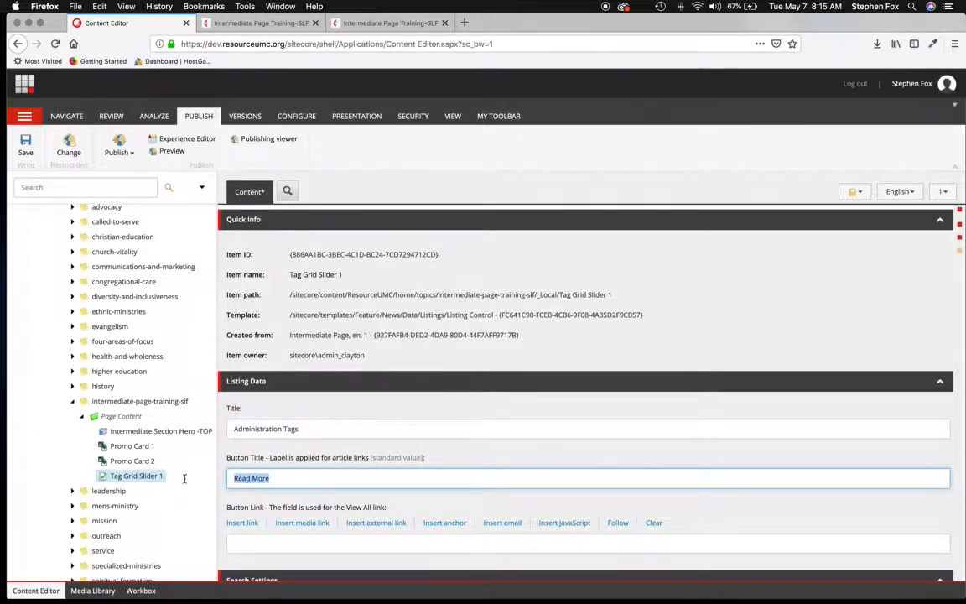
{"action": "type", "text": "Learn"}
{"action": "scroll", "coordinate": [289, 453], "scroll_direction": "down", "scroll_amount": 2}
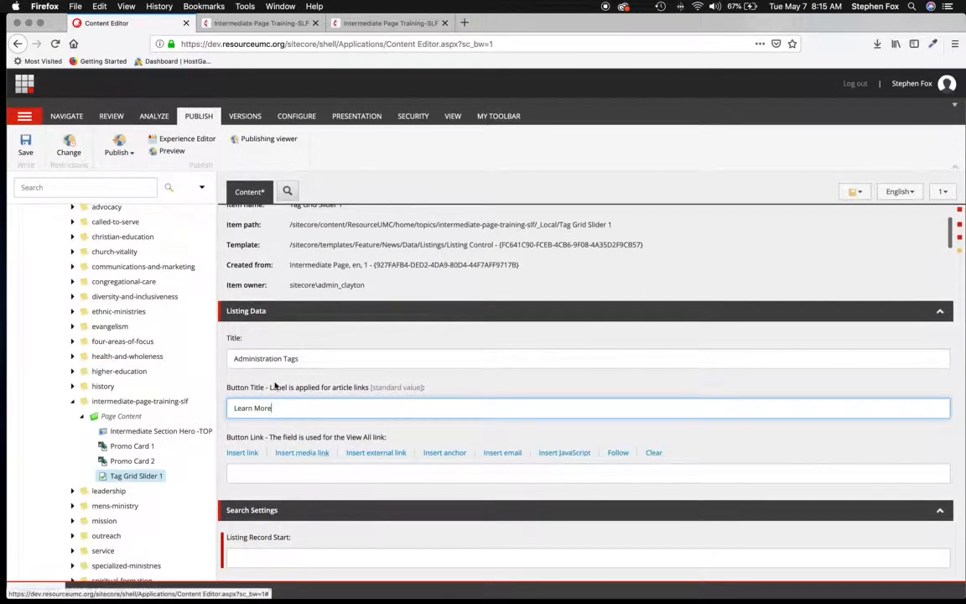
{"action": "scroll", "coordinate": [272, 350], "scroll_direction": "up", "scroll_amount": 1}
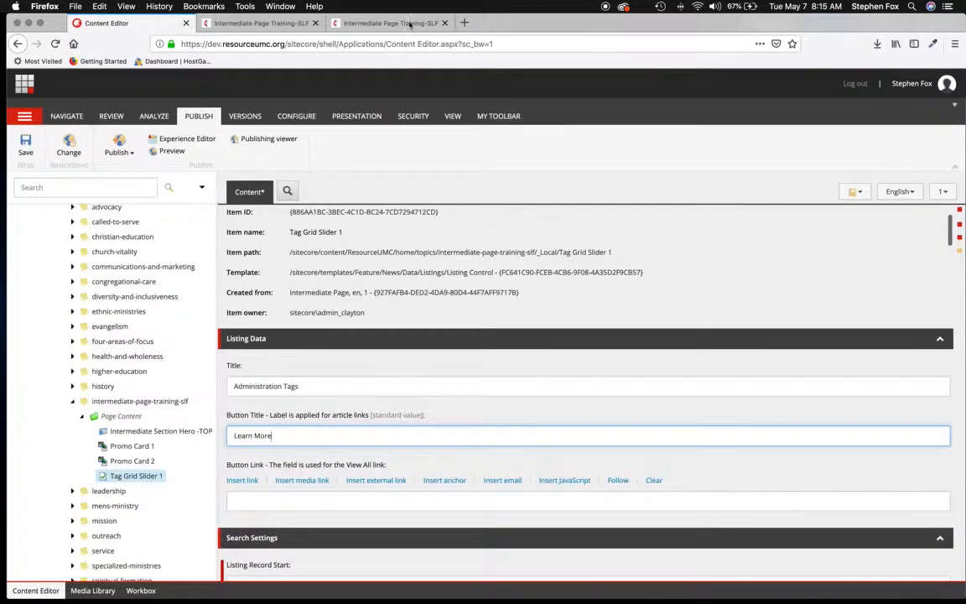
Step: Open the live ResourceUMC site in a new browser tab and go to its Administration topic page
{"action": "left_click", "coordinate": [225, 23]}
{"action": "left_click", "coordinate": [394, 23]}
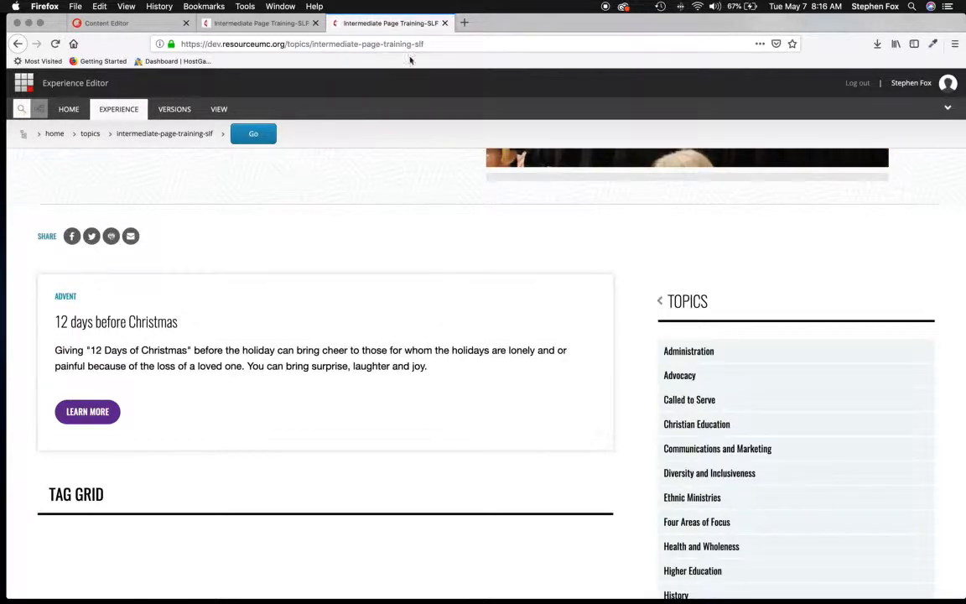
{"action": "left_click", "coordinate": [464, 24]}
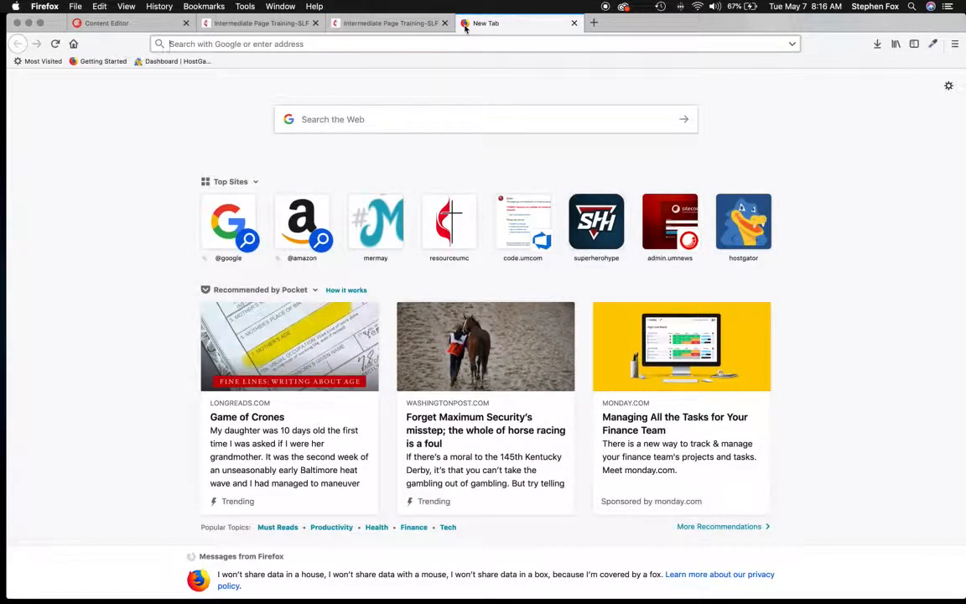
{"action": "type", "text": "resourceumc"}
{"action": "key", "text": "Return"}
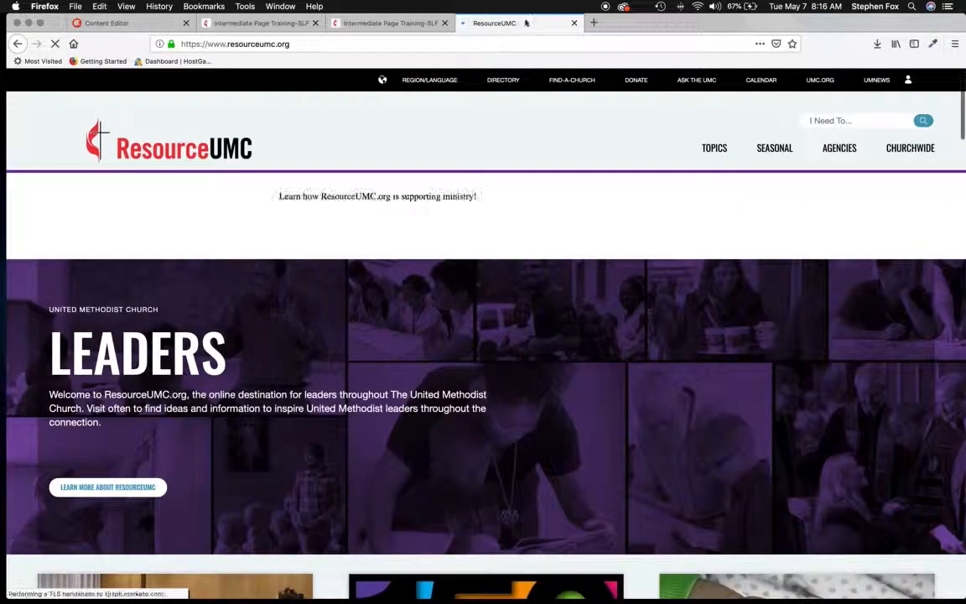
{"action": "mouse_move", "coordinate": [714, 149]}
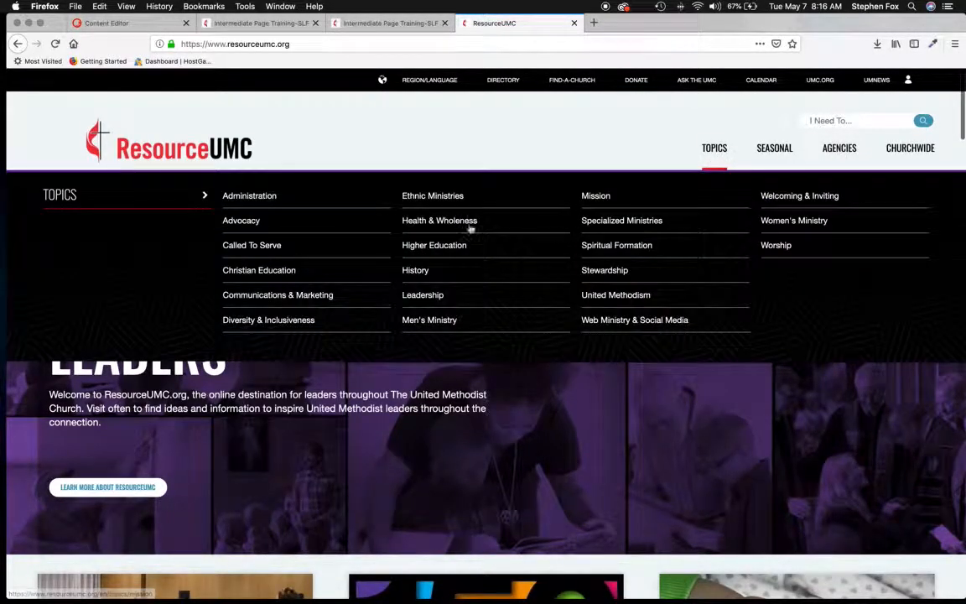
{"action": "left_click", "coordinate": [235, 197]}
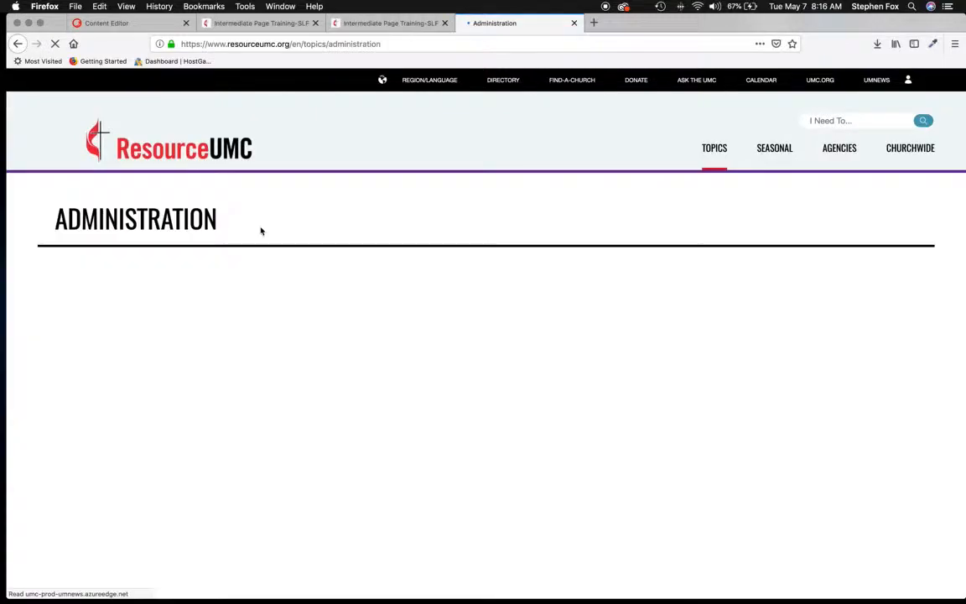
Step: Examine the Administration and Planning tag grid, including its article tags and links, on the live Administration page
{"action": "scroll", "coordinate": [409, 432], "scroll_direction": "down", "scroll_amount": 15}
{"action": "scroll", "coordinate": [410, 431], "scroll_direction": "up", "scroll_amount": 2}
{"action": "scroll", "coordinate": [124, 183], "scroll_direction": "up", "scroll_amount": 3}
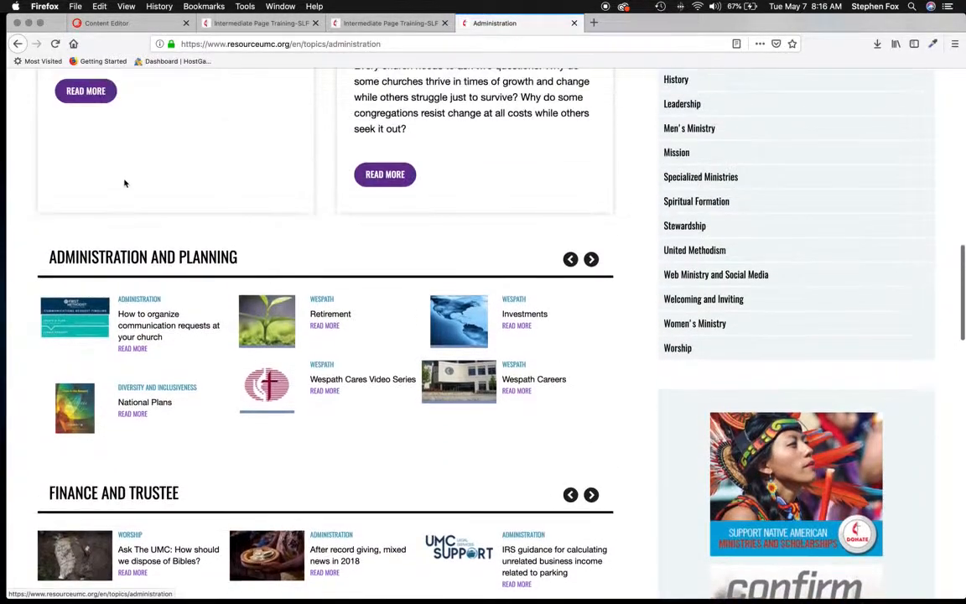
{"action": "scroll", "coordinate": [124, 183], "scroll_direction": "up", "scroll_amount": 1}
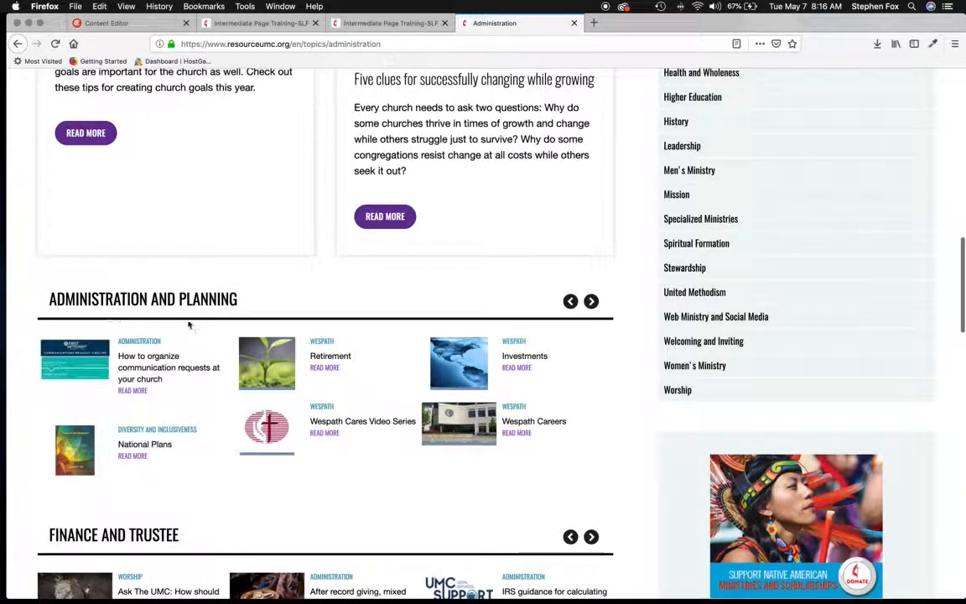
{"action": "scroll", "coordinate": [233, 301], "scroll_direction": "down", "scroll_amount": 2}
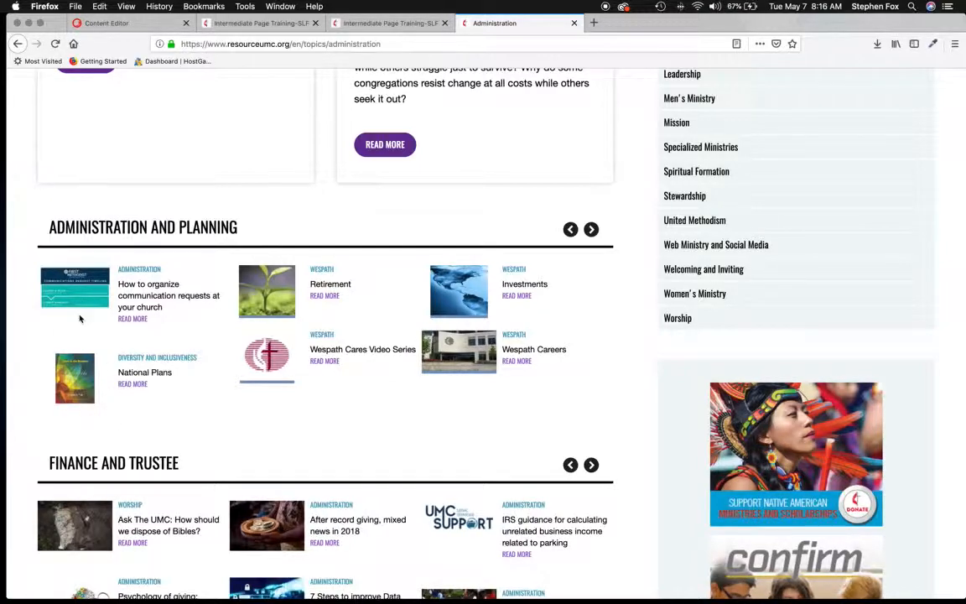
Step: Follow the Administration and Diversity and Inclusiveness tags from the tag grid and look over the tag grids on the pages they open
{"action": "left_click", "coordinate": [139, 271]}
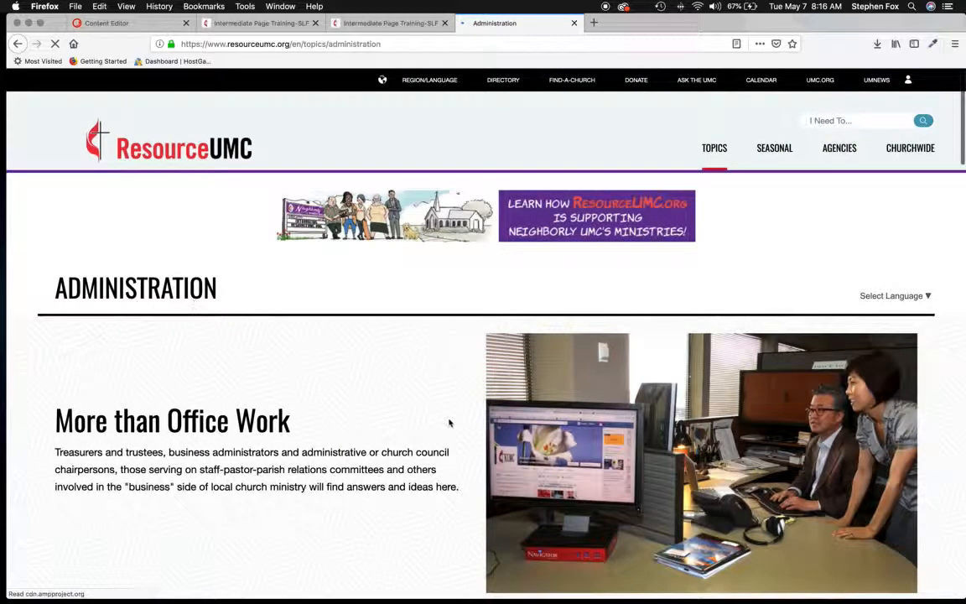
{"action": "scroll", "coordinate": [300, 369], "scroll_direction": "down", "scroll_amount": 15}
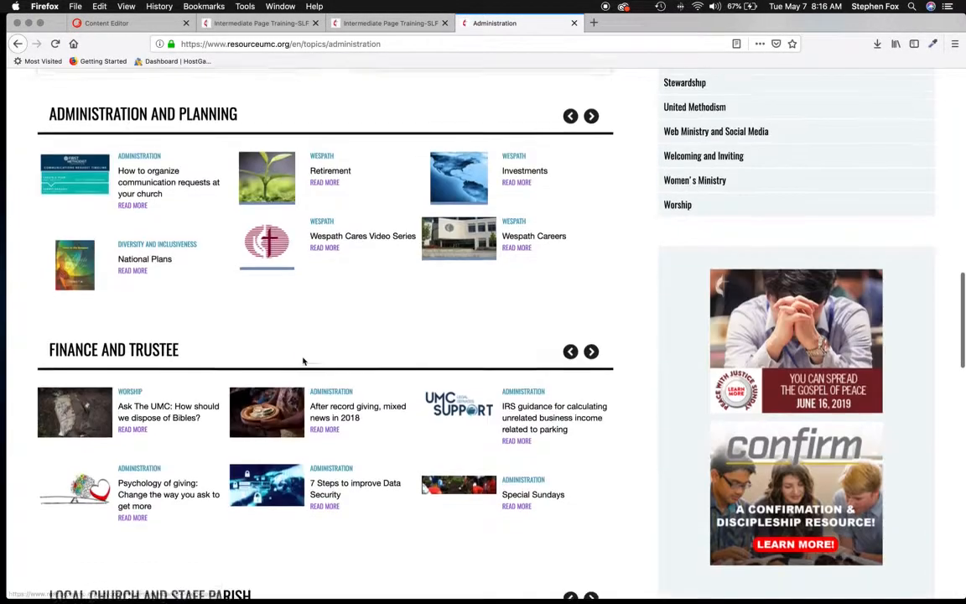
{"action": "scroll", "coordinate": [293, 358], "scroll_direction": "up", "scroll_amount": 2}
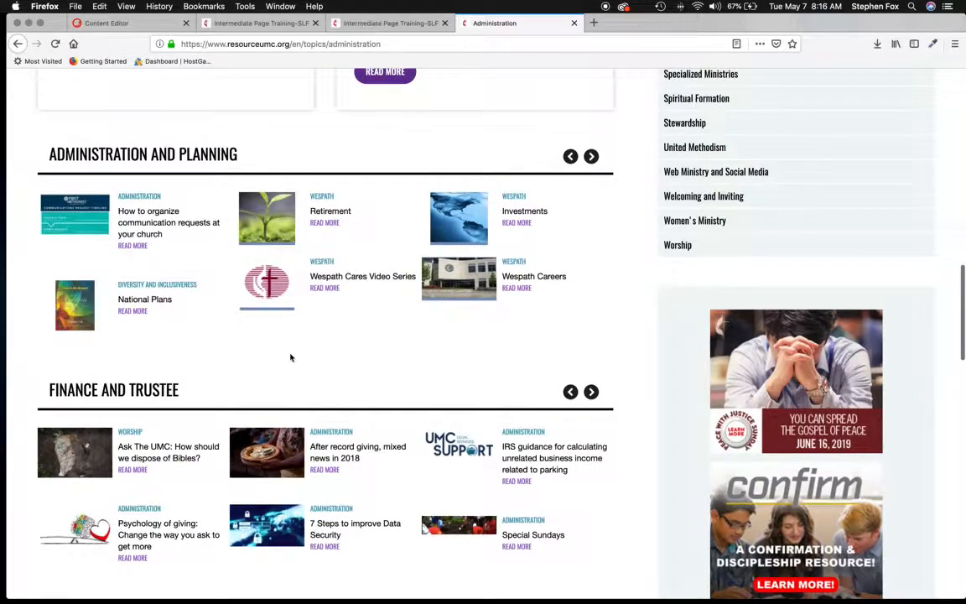
{"action": "left_click", "coordinate": [157, 285]}
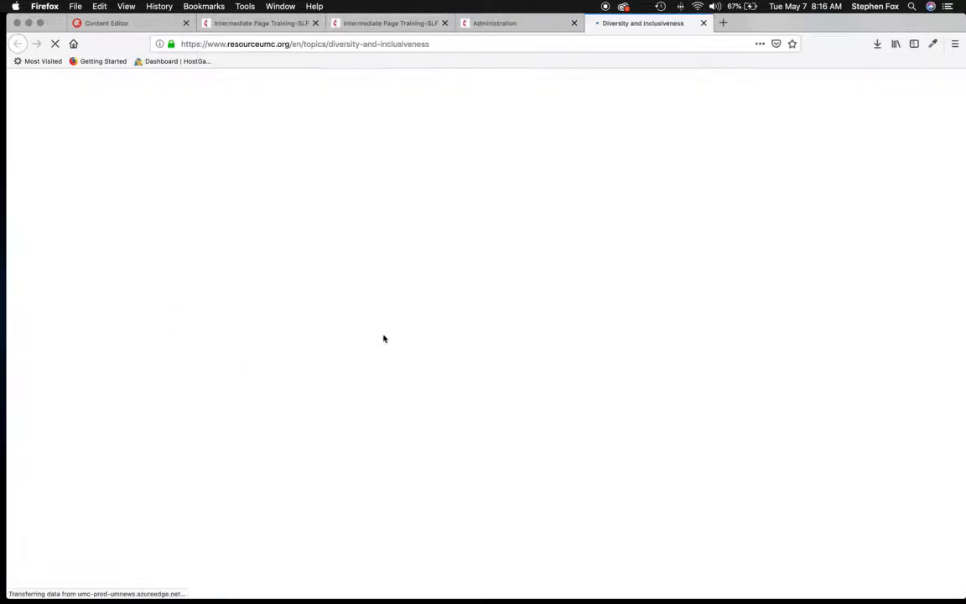
{"action": "scroll", "coordinate": [374, 322], "scroll_direction": "down", "scroll_amount": 8}
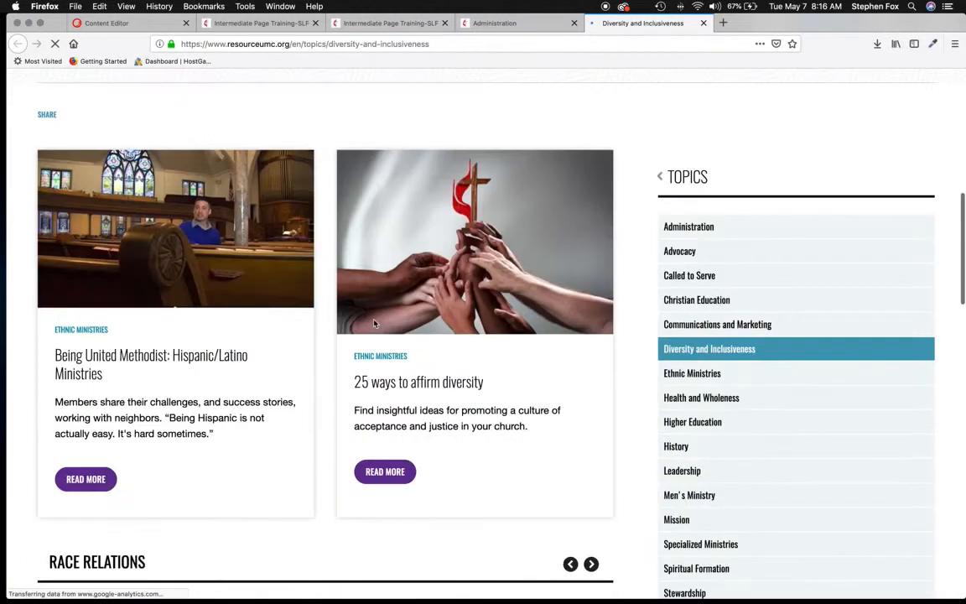
{"action": "scroll", "coordinate": [375, 323], "scroll_direction": "down", "scroll_amount": 5}
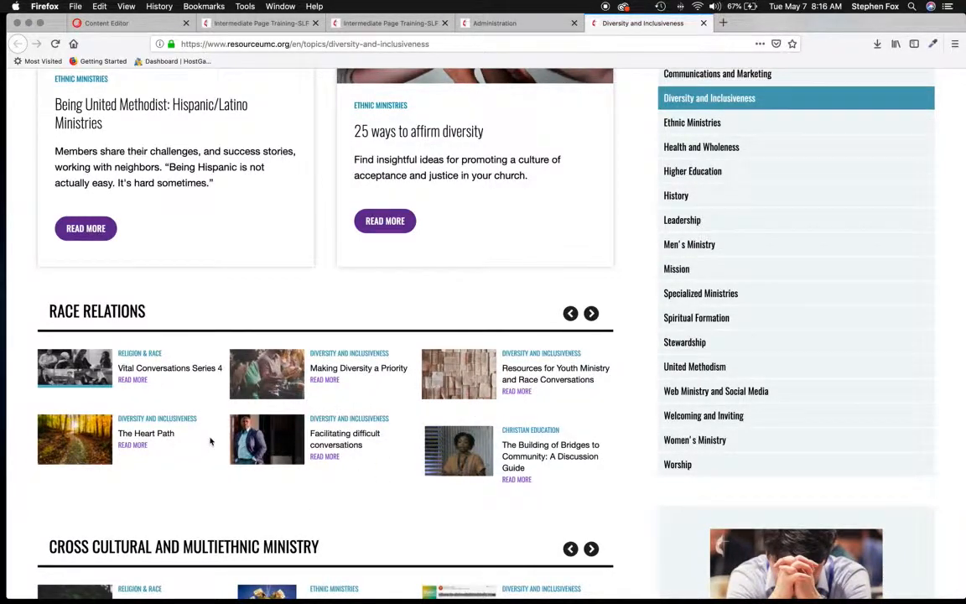
Step: Close the live Diversity and Inclusiveness page and return to Tag Grid Slider 1 in the Content Editor
{"action": "scroll", "coordinate": [210, 440], "scroll_direction": "down", "scroll_amount": 2}
{"action": "scroll", "coordinate": [204, 440], "scroll_direction": "up", "scroll_amount": 3}
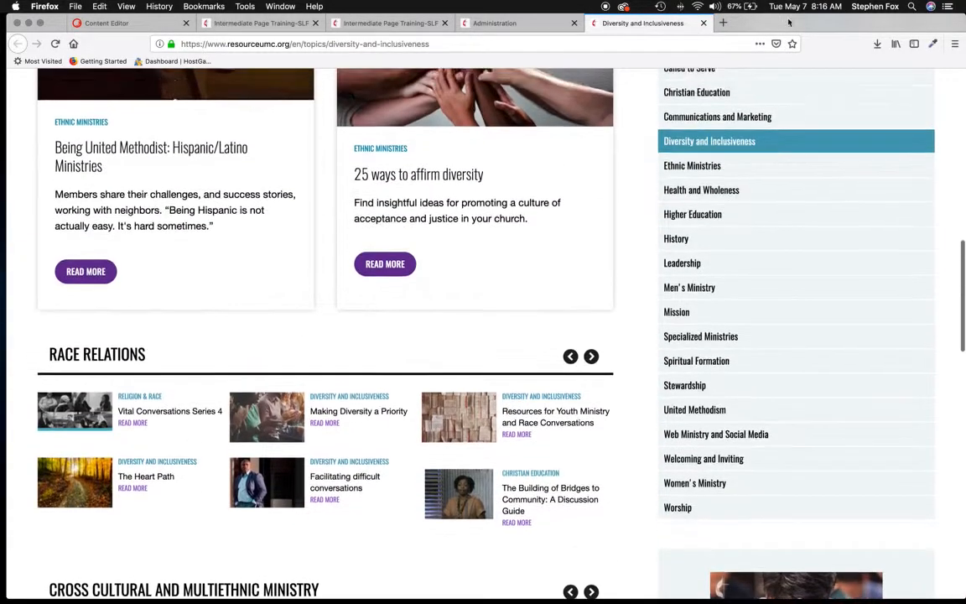
{"action": "key", "text": "super+w"}
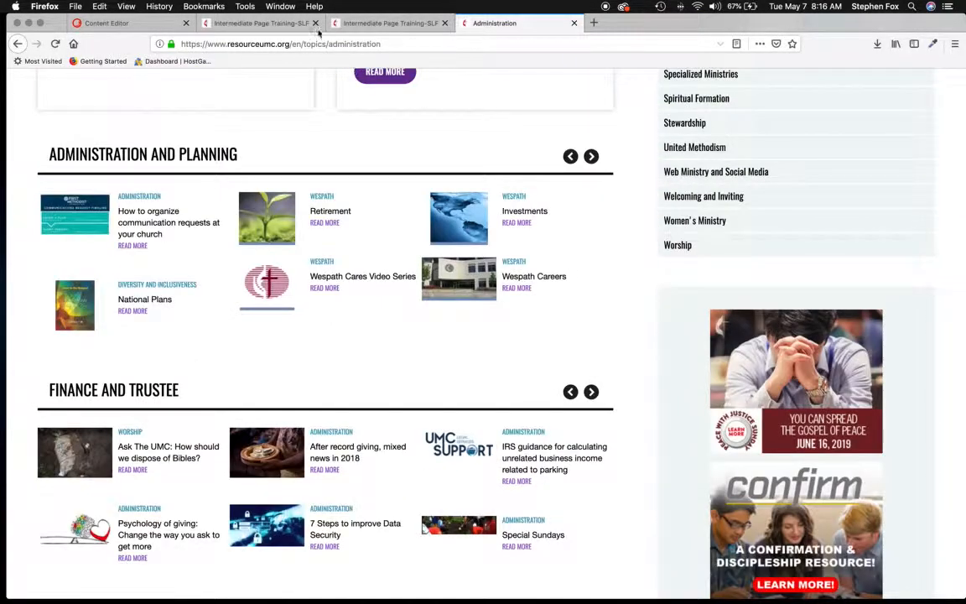
{"action": "left_click", "coordinate": [277, 25]}
{"action": "left_click", "coordinate": [143, 30]}
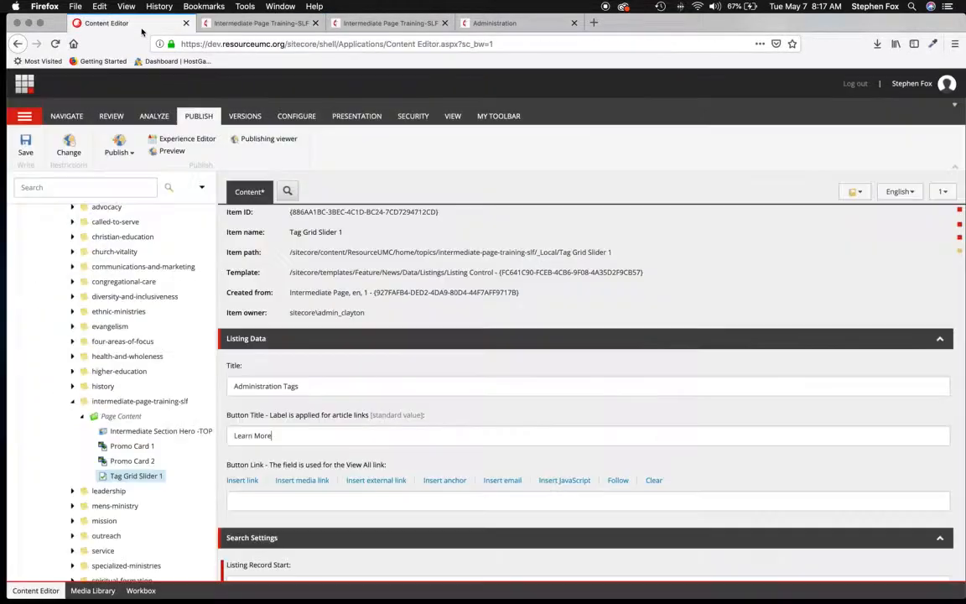
Step: Examine Tag Grid Slider 1's Button Link and Search Settings fields, down to Priority Articles and Exclude Category
{"action": "scroll", "coordinate": [370, 398], "scroll_direction": "down", "scroll_amount": 2}
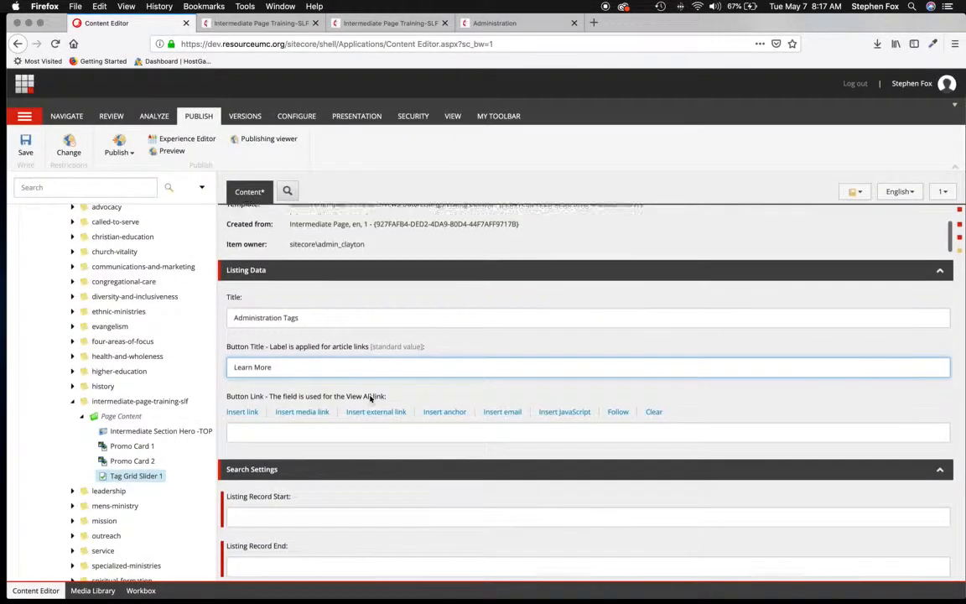
{"action": "scroll", "coordinate": [370, 398], "scroll_direction": "down", "scroll_amount": 1}
{"action": "scroll", "coordinate": [352, 424], "scroll_direction": "down", "scroll_amount": 3}
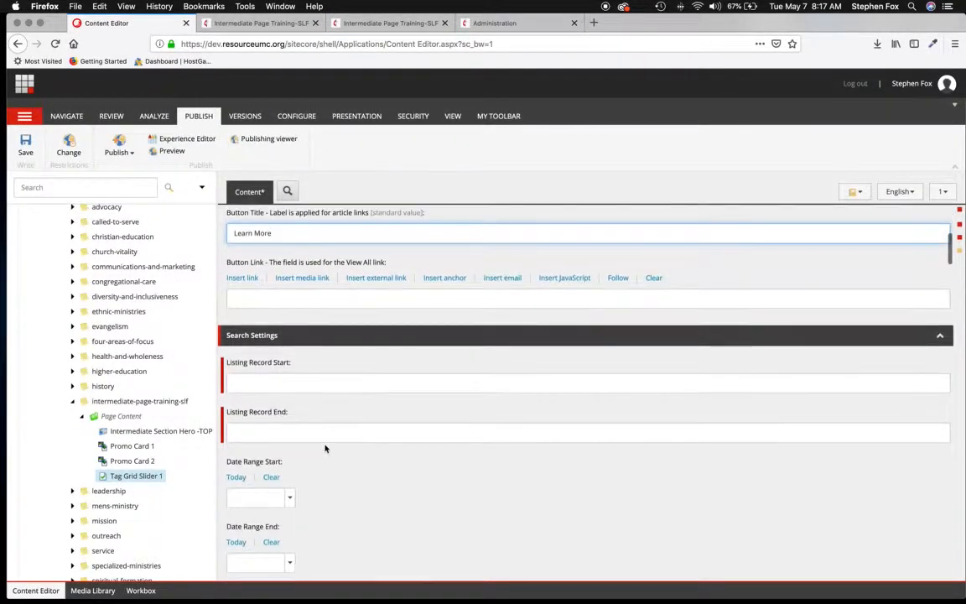
{"action": "scroll", "coordinate": [325, 444], "scroll_direction": "up", "scroll_amount": 2}
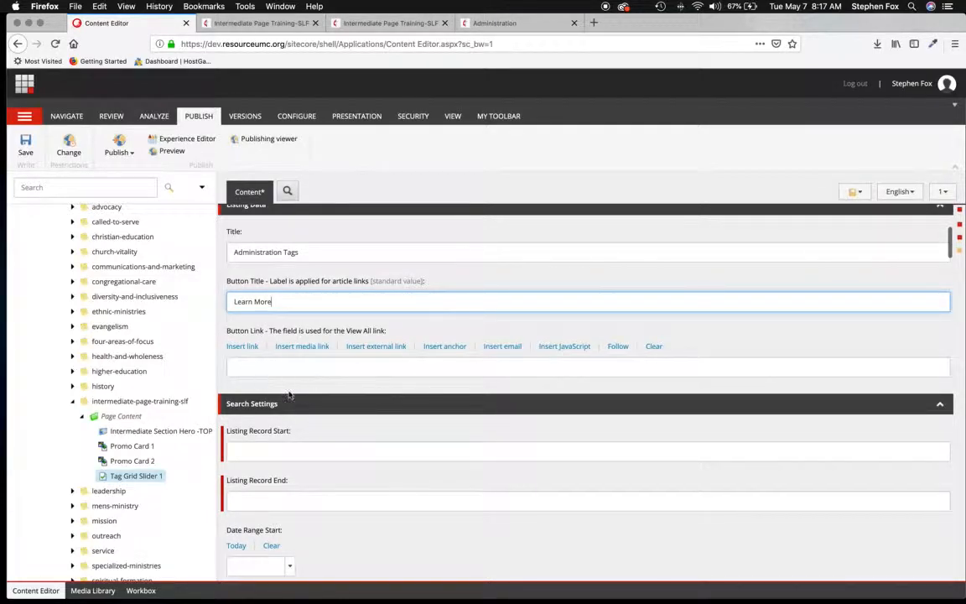
{"action": "scroll", "coordinate": [311, 394], "scroll_direction": "down", "scroll_amount": 4}
{"action": "scroll", "coordinate": [312, 394], "scroll_direction": "down", "scroll_amount": 9}
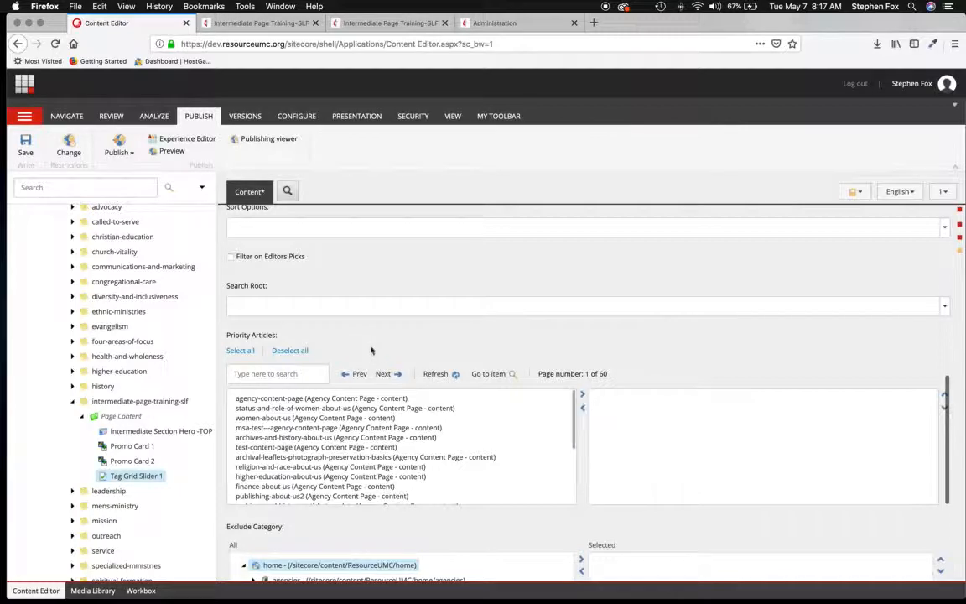
{"action": "scroll", "coordinate": [369, 355], "scroll_direction": "down", "scroll_amount": 2}
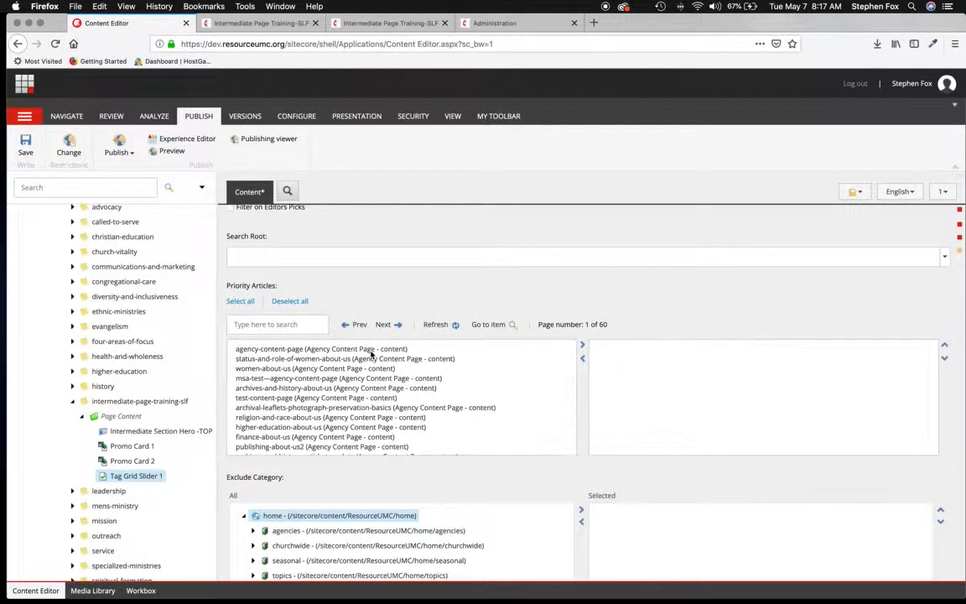
{"action": "scroll", "coordinate": [349, 314], "scroll_direction": "up", "scroll_amount": 3}
{"action": "scroll", "coordinate": [349, 314], "scroll_direction": "up", "scroll_amount": 10}
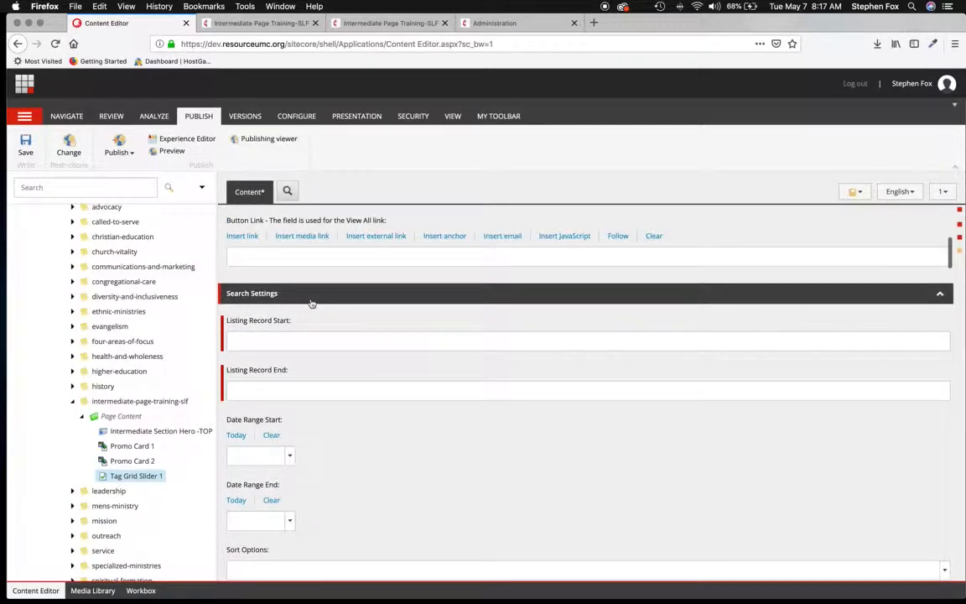
Step: Set Tag Grid Slider 1's Listing Record Start to 1 and Listing Record End to 100
{"action": "left_click", "coordinate": [249, 341]}
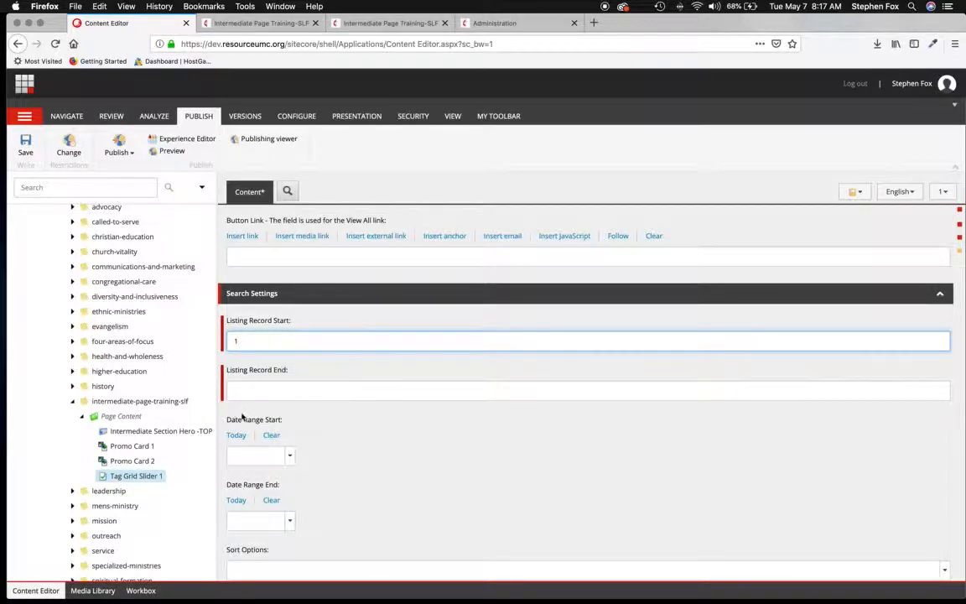
{"action": "key", "text": "Tab"}
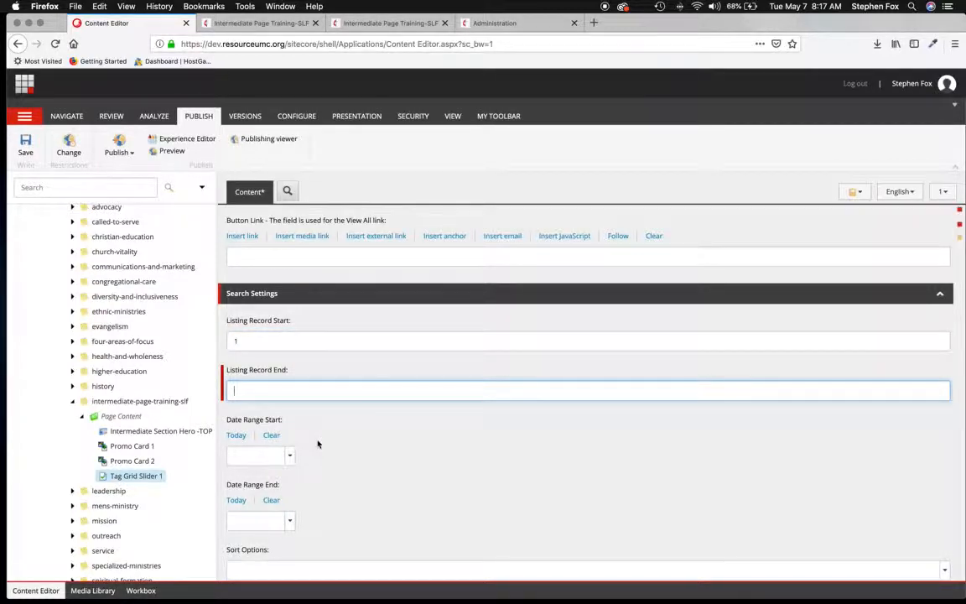
{"action": "type", "text": "100"}
{"action": "left_click", "coordinate": [355, 443]}
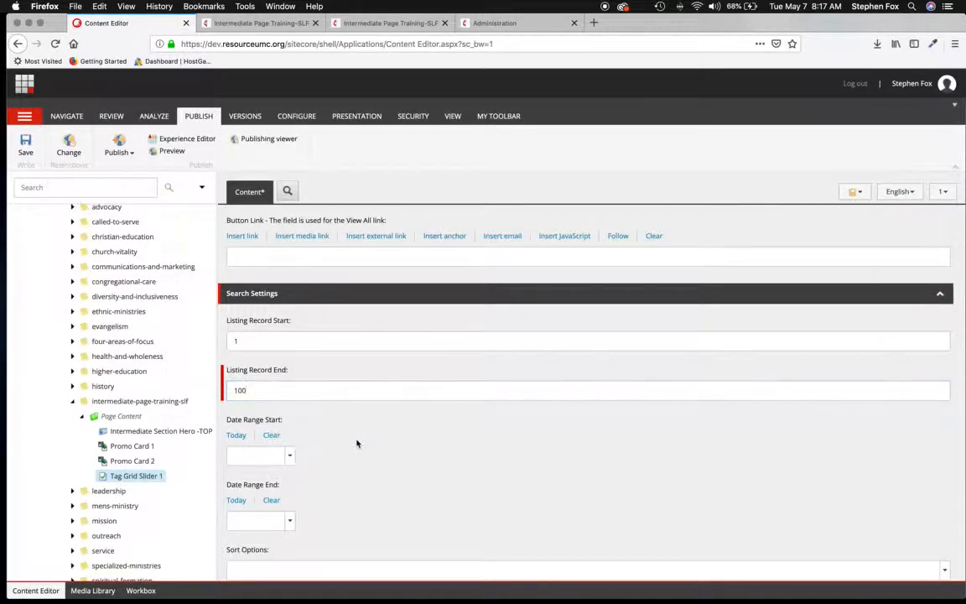
{"action": "scroll", "coordinate": [355, 443], "scroll_direction": "down", "scroll_amount": 2}
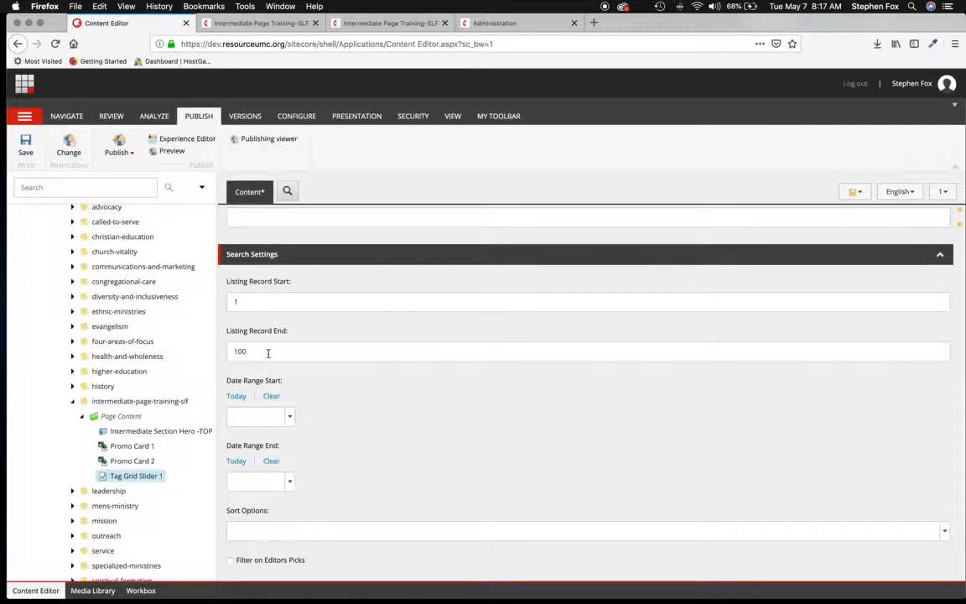
Step: Check the tag grids on the live Administration page and the training page, and set Listing Record End to 18
{"action": "left_click_drag", "start_coordinate": [267, 349], "coordinate": [229, 352]}
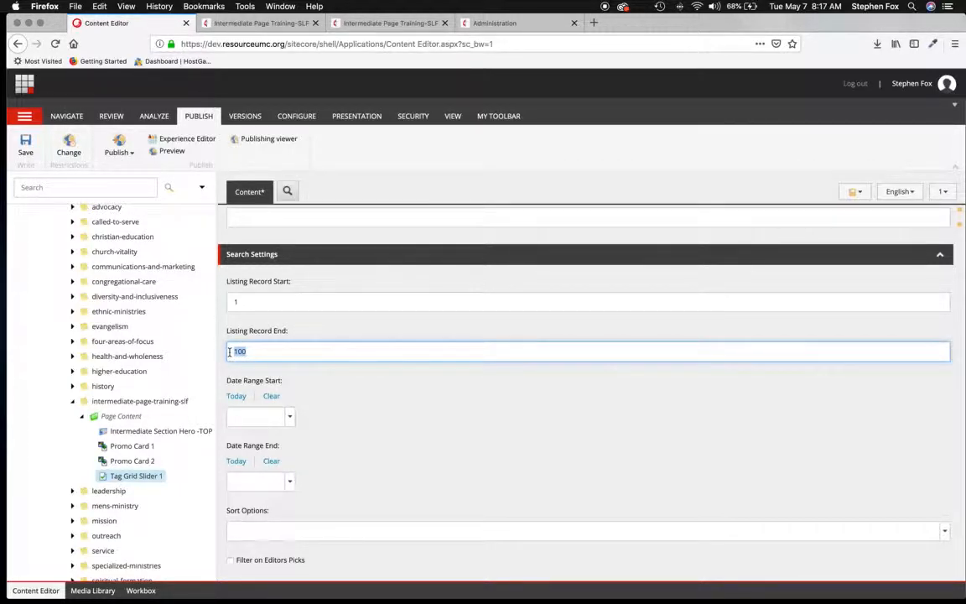
{"action": "left_click", "coordinate": [495, 23]}
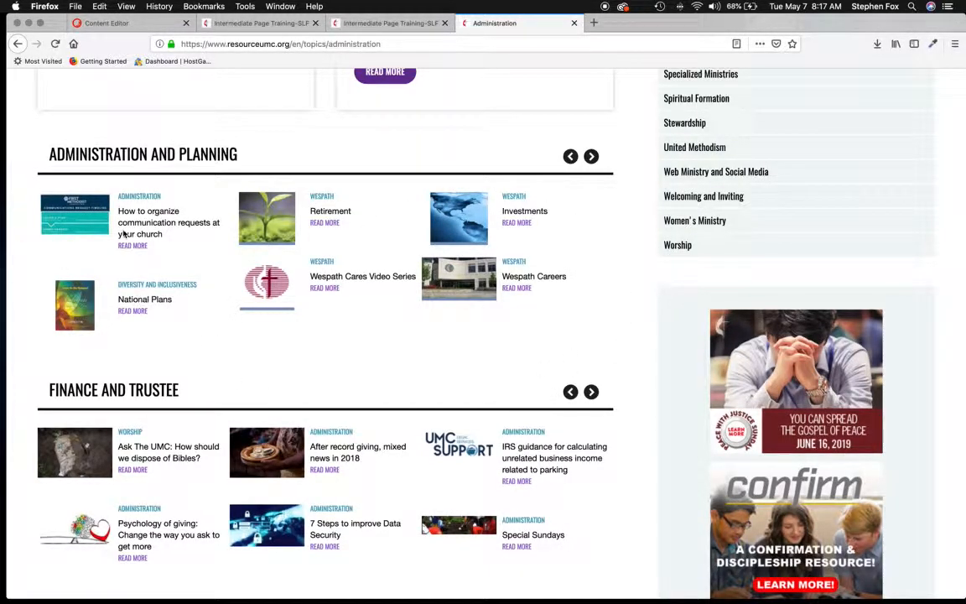
{"action": "left_click", "coordinate": [346, 23]}
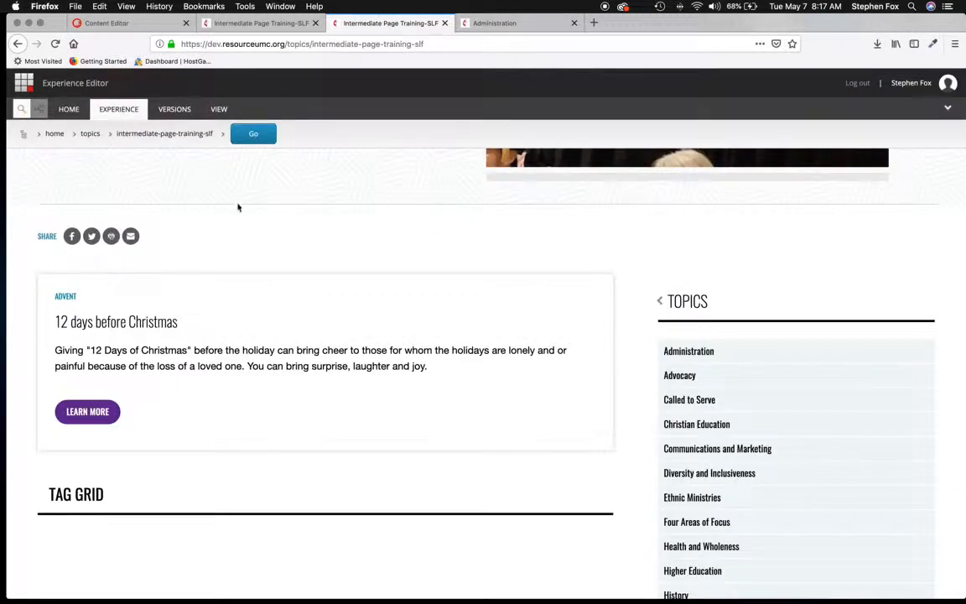
{"action": "left_click", "coordinate": [142, 26]}
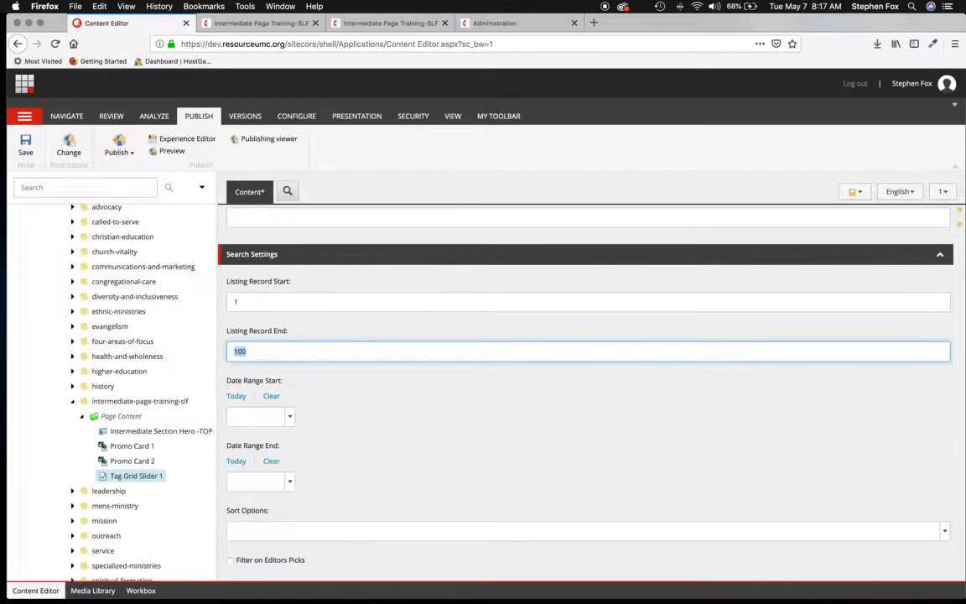
{"action": "type", "text": "1"}
{"action": "left_click", "coordinate": [373, 415]}
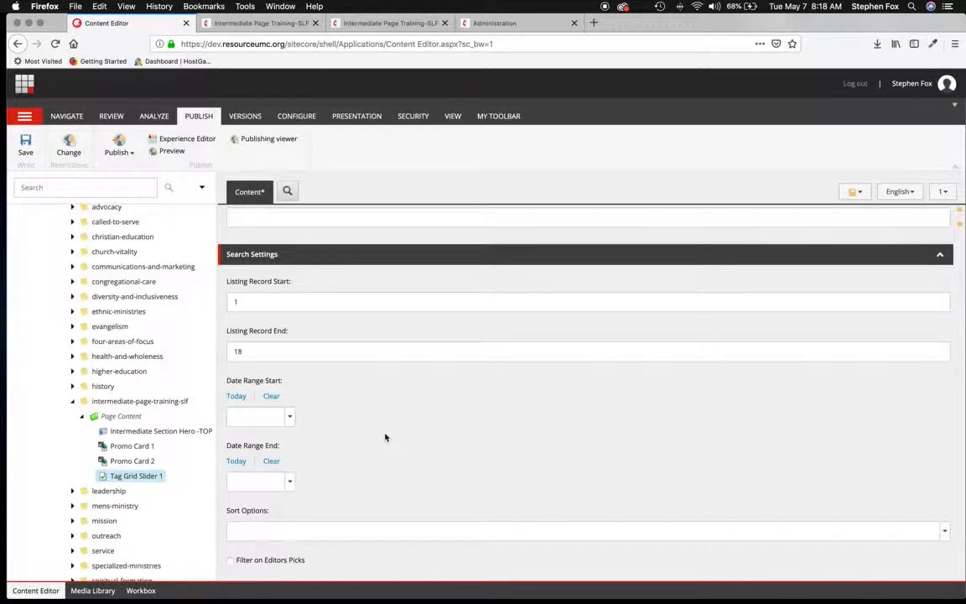
Step: Add agency-content-page and test-content-page to Tag Grid Slider 1's selected Priority Articles
{"action": "scroll", "coordinate": [383, 436], "scroll_direction": "down", "scroll_amount": 1}
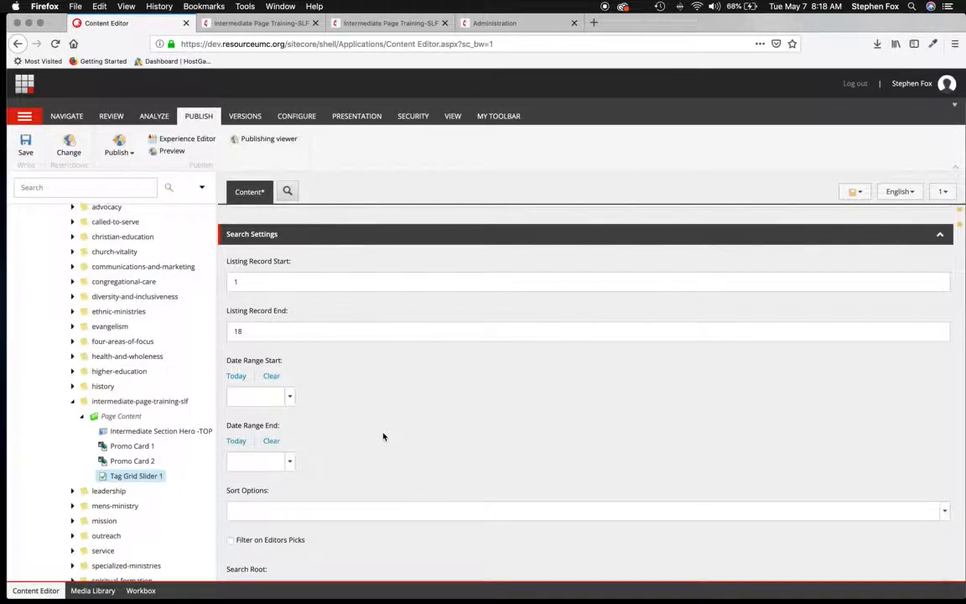
{"action": "scroll", "coordinate": [357, 407], "scroll_direction": "down", "scroll_amount": 4}
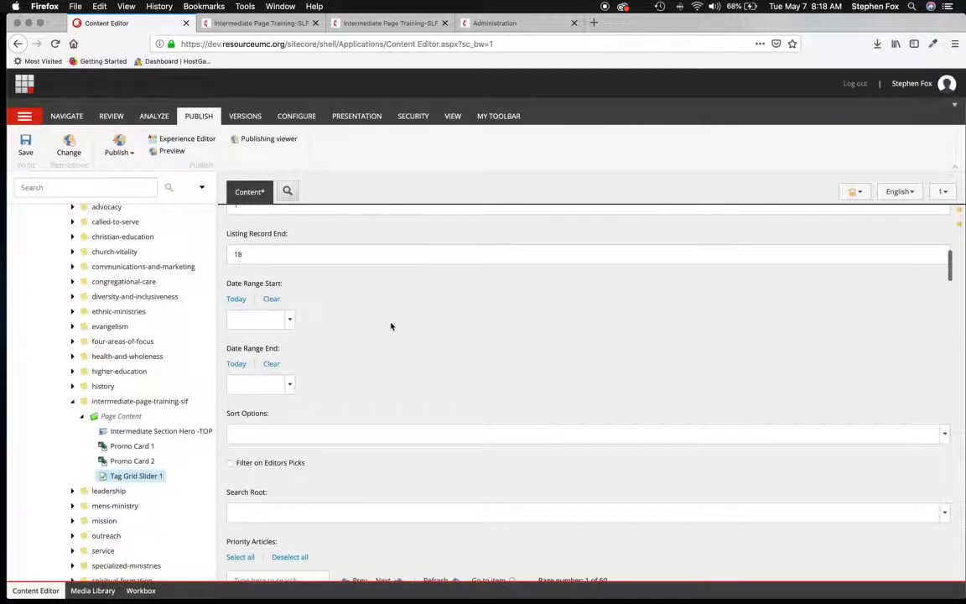
{"action": "scroll", "coordinate": [391, 327], "scroll_direction": "down", "scroll_amount": 5}
{"action": "scroll", "coordinate": [390, 328], "scroll_direction": "down", "scroll_amount": 4}
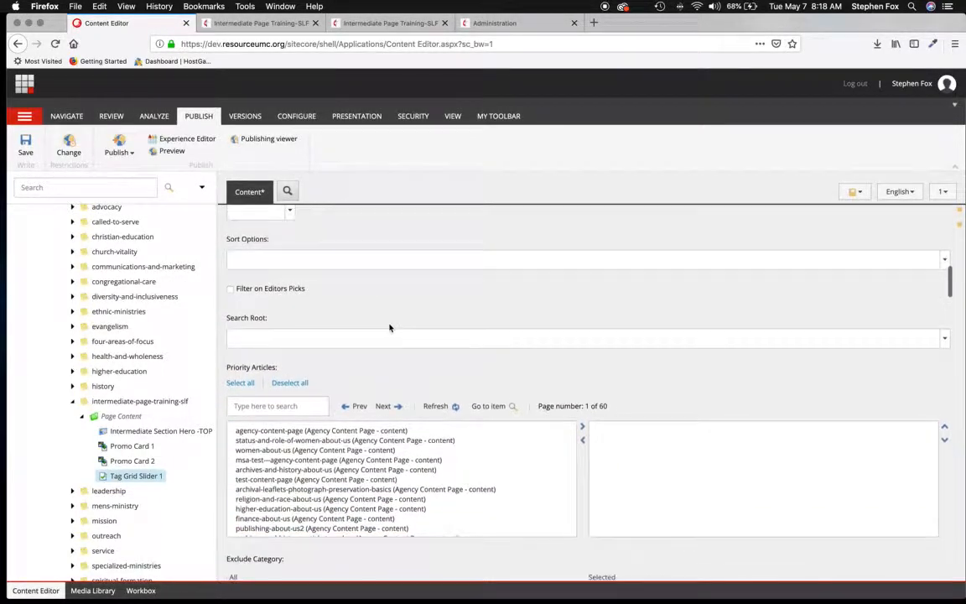
{"action": "scroll", "coordinate": [387, 328], "scroll_direction": "up", "scroll_amount": 2}
{"action": "scroll", "coordinate": [386, 330], "scroll_direction": "up", "scroll_amount": 4}
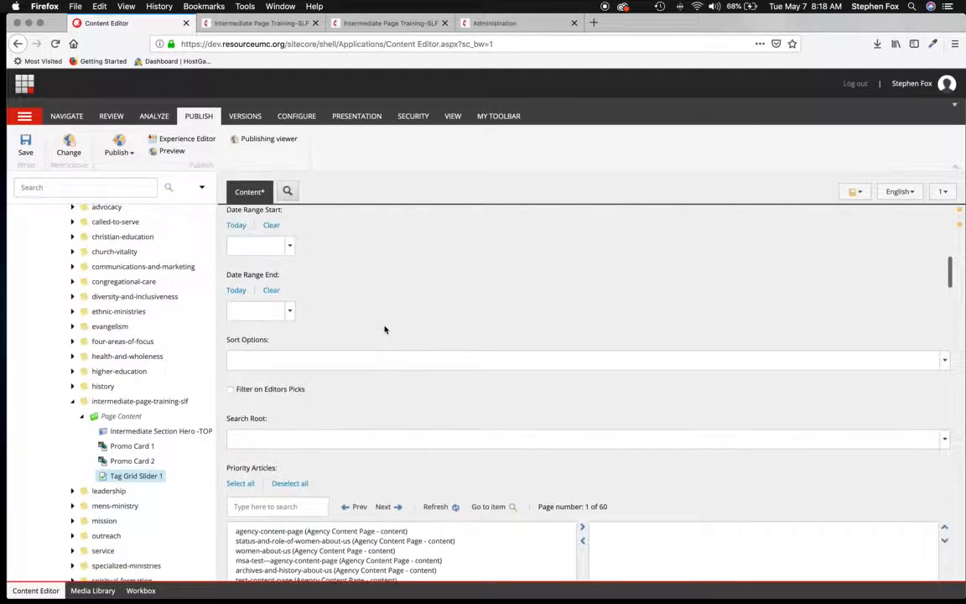
{"action": "scroll", "coordinate": [384, 330], "scroll_direction": "down", "scroll_amount": 10}
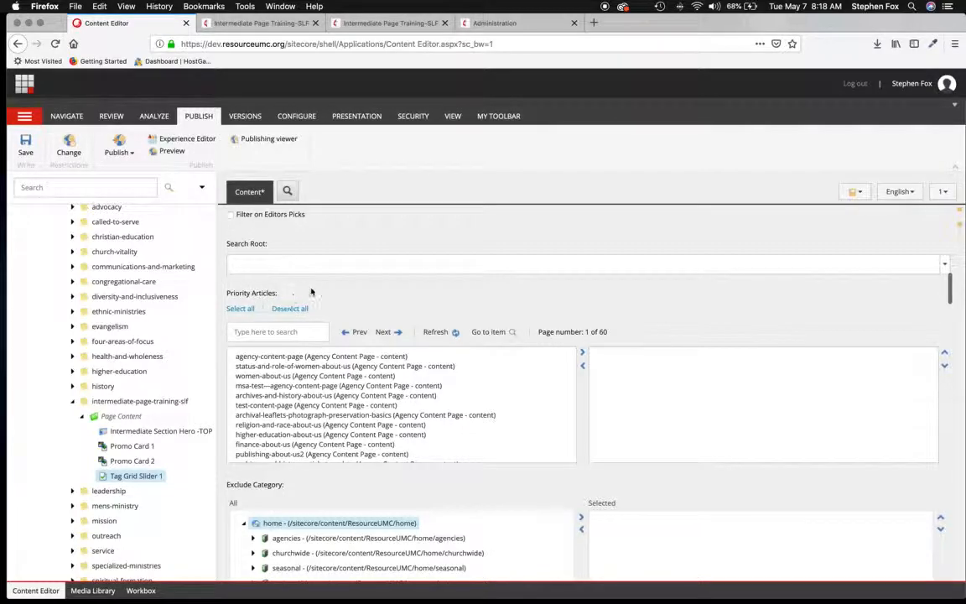
{"action": "scroll", "coordinate": [396, 306], "scroll_direction": "down", "scroll_amount": 2}
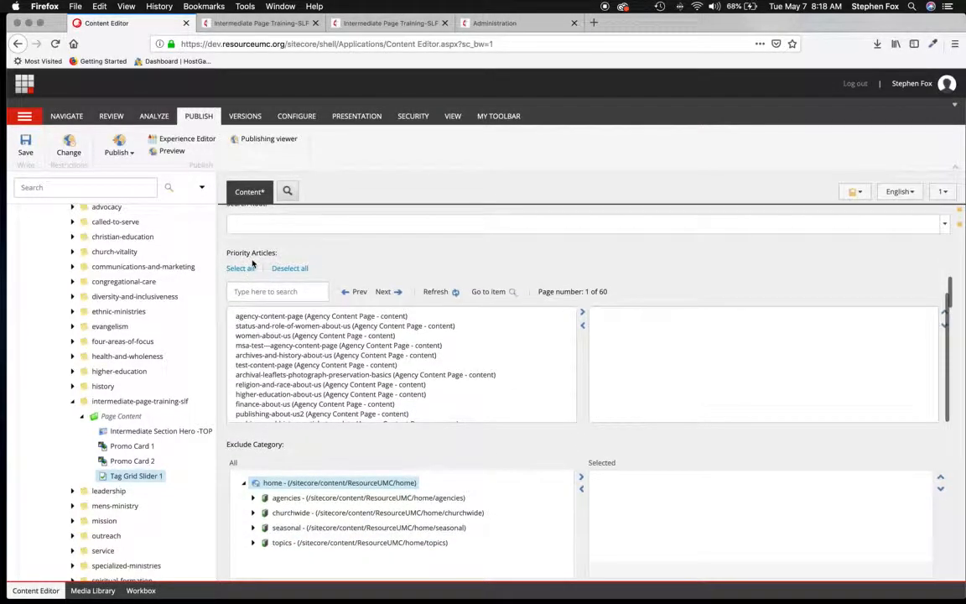
{"action": "left_click", "coordinate": [277, 316]}
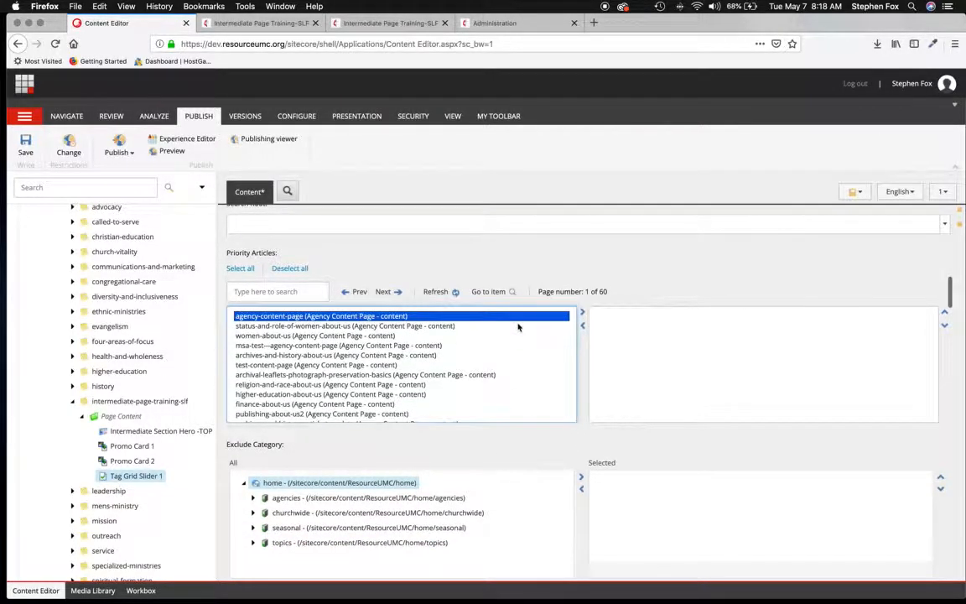
{"action": "left_click", "coordinate": [581, 312]}
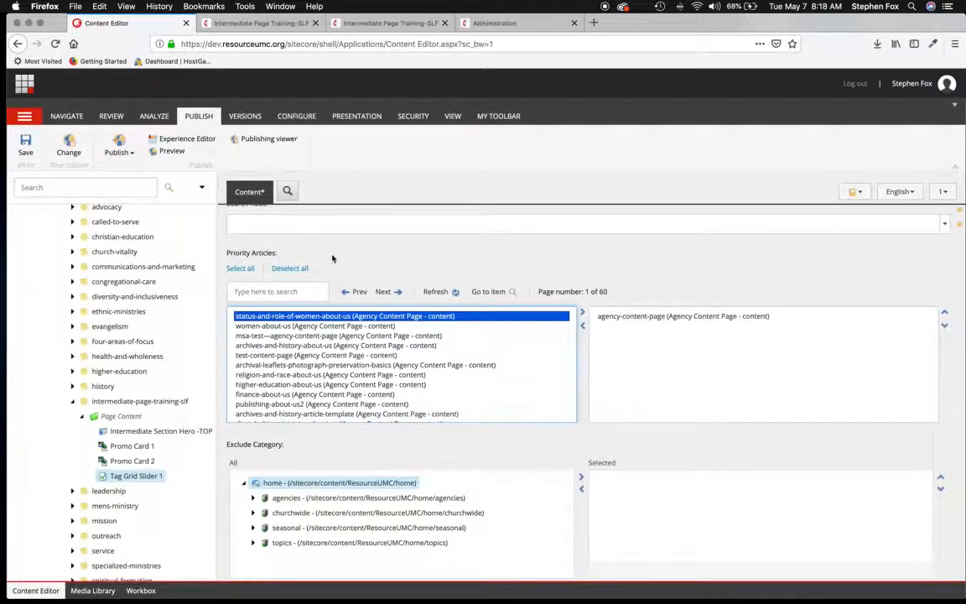
{"action": "left_click", "coordinate": [309, 358]}
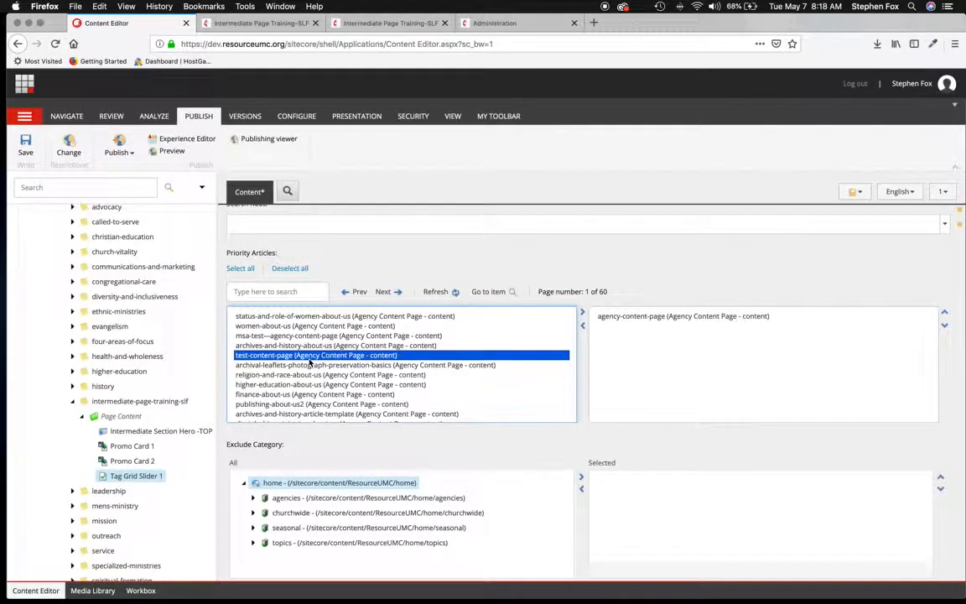
{"action": "left_click", "coordinate": [582, 312]}
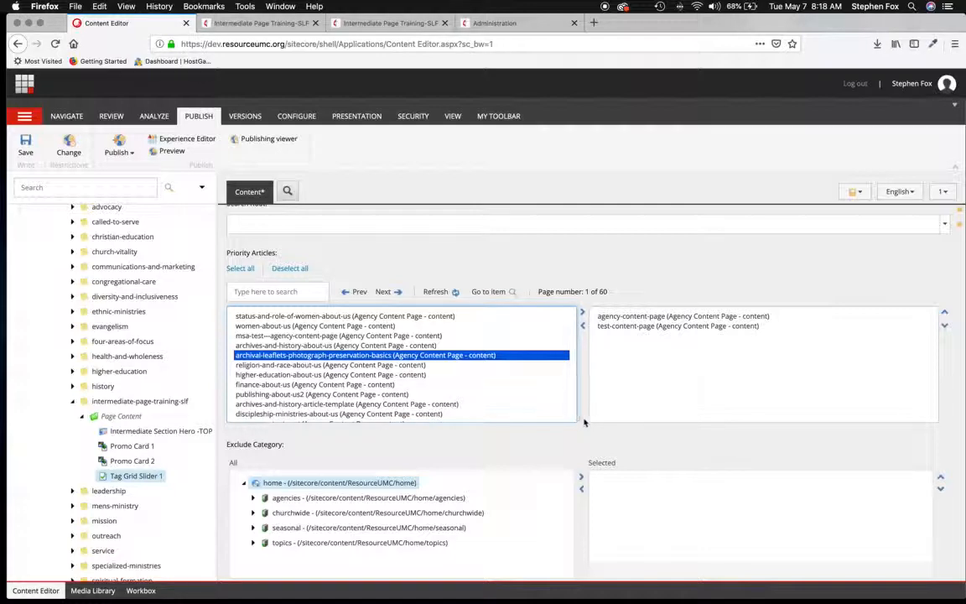
Step: Examine the Exclude Category and Exclude Tag settings, expanding agencies in the category tree and looking through the alphabetical tag folders
{"action": "scroll", "coordinate": [584, 422], "scroll_direction": "down", "scroll_amount": 3}
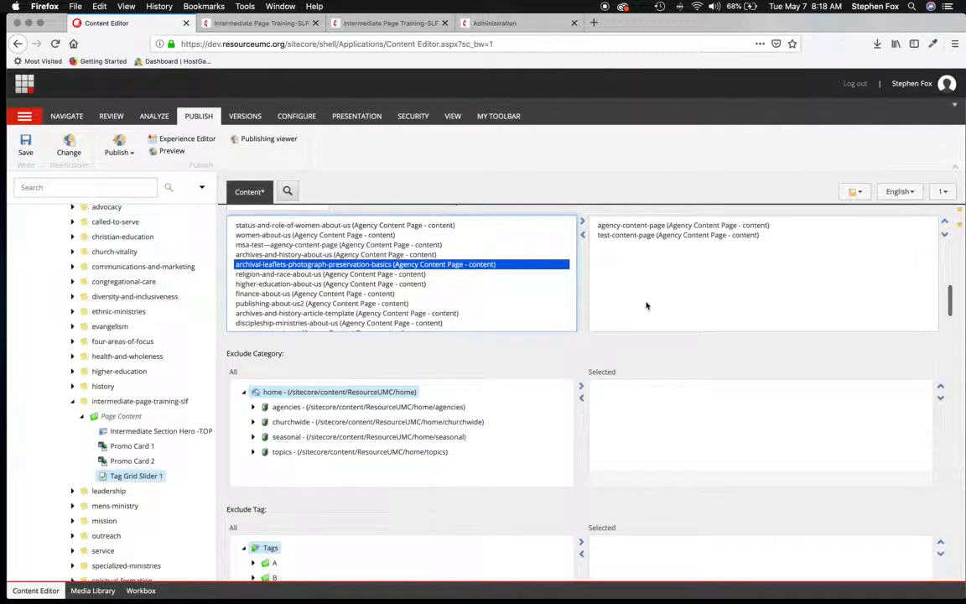
{"action": "scroll", "coordinate": [613, 339], "scroll_direction": "up", "scroll_amount": 2}
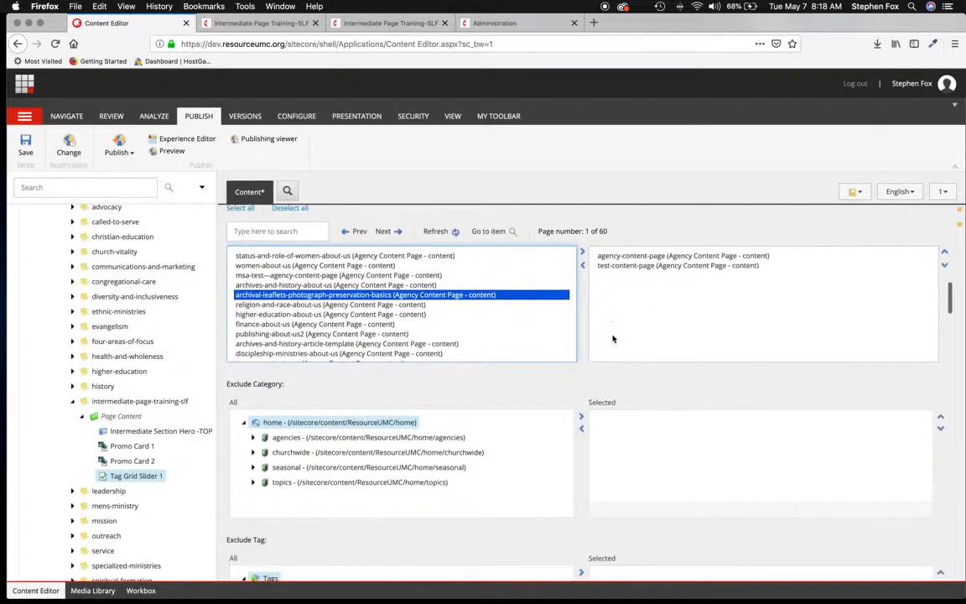
{"action": "scroll", "coordinate": [613, 339], "scroll_direction": "down", "scroll_amount": 3}
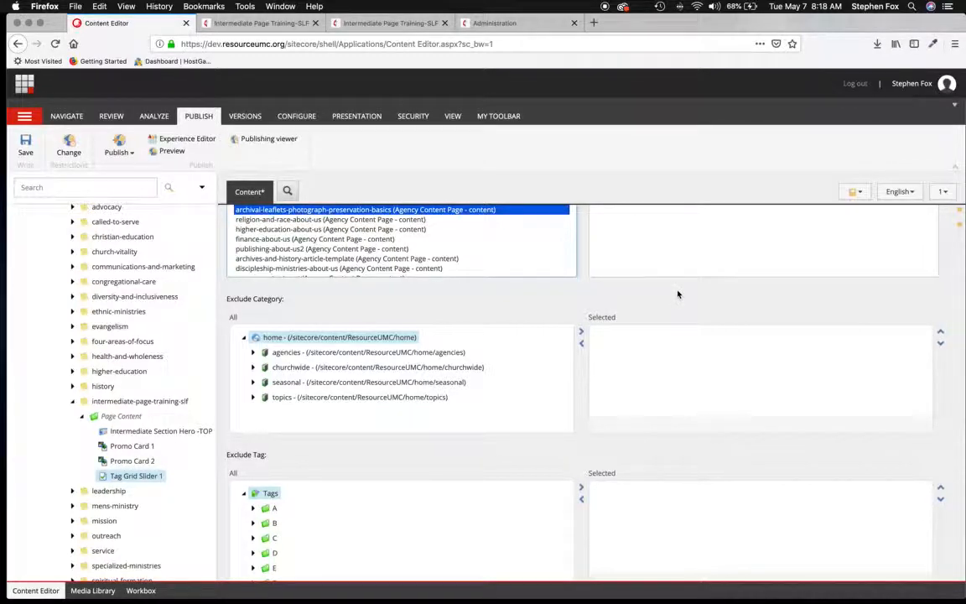
{"action": "scroll", "coordinate": [677, 293], "scroll_direction": "down", "scroll_amount": 1}
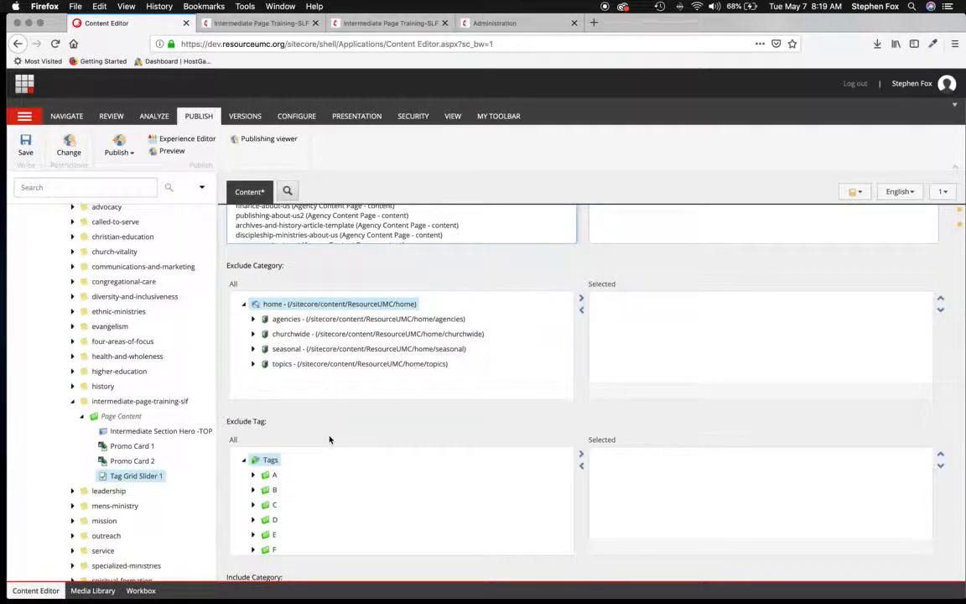
{"action": "scroll", "coordinate": [330, 440], "scroll_direction": "down", "scroll_amount": 2}
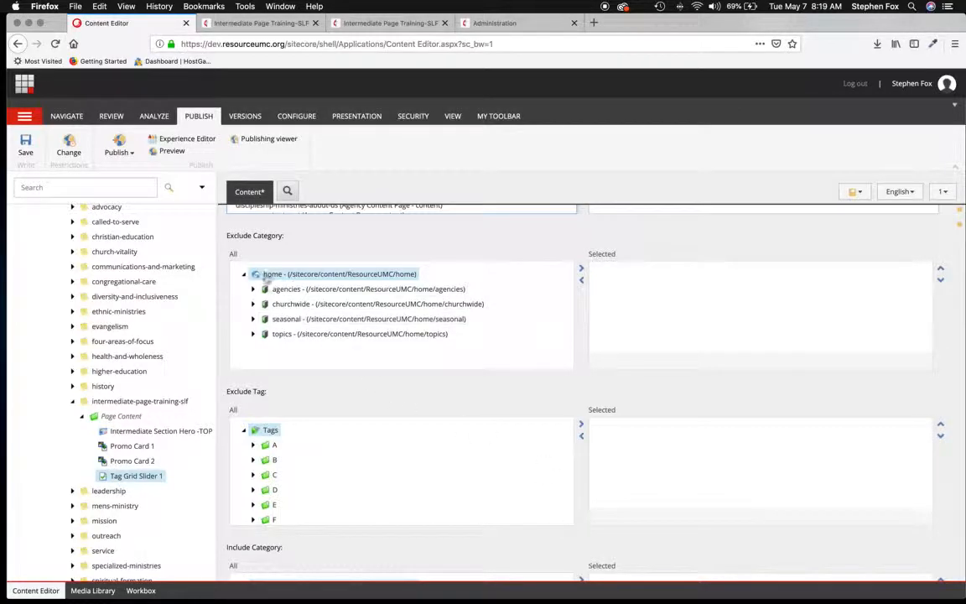
{"action": "left_click", "coordinate": [251, 289]}
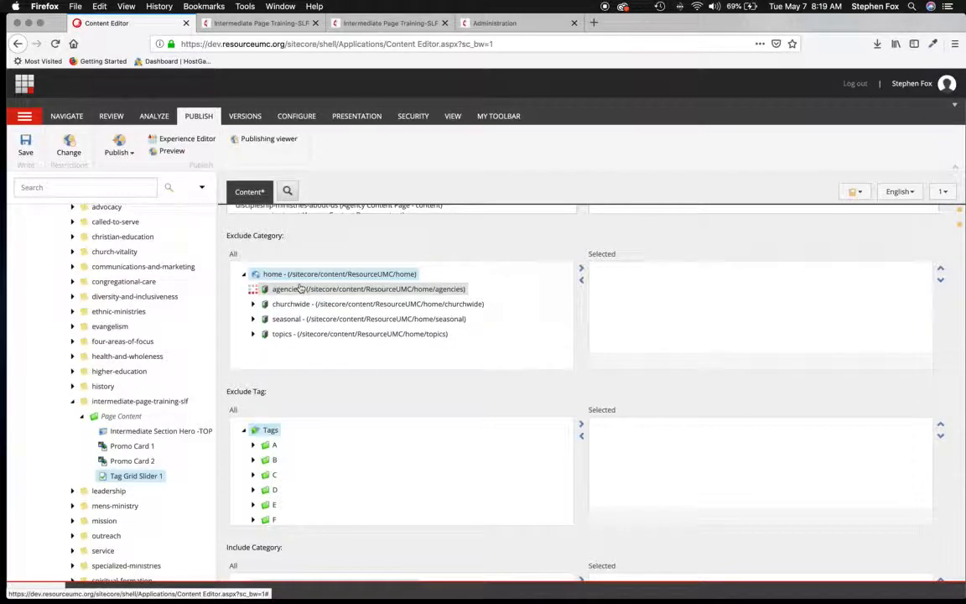
{"action": "scroll", "coordinate": [412, 470], "scroll_direction": "down", "scroll_amount": 2}
{"action": "scroll", "coordinate": [410, 470], "scroll_direction": "down", "scroll_amount": 1}
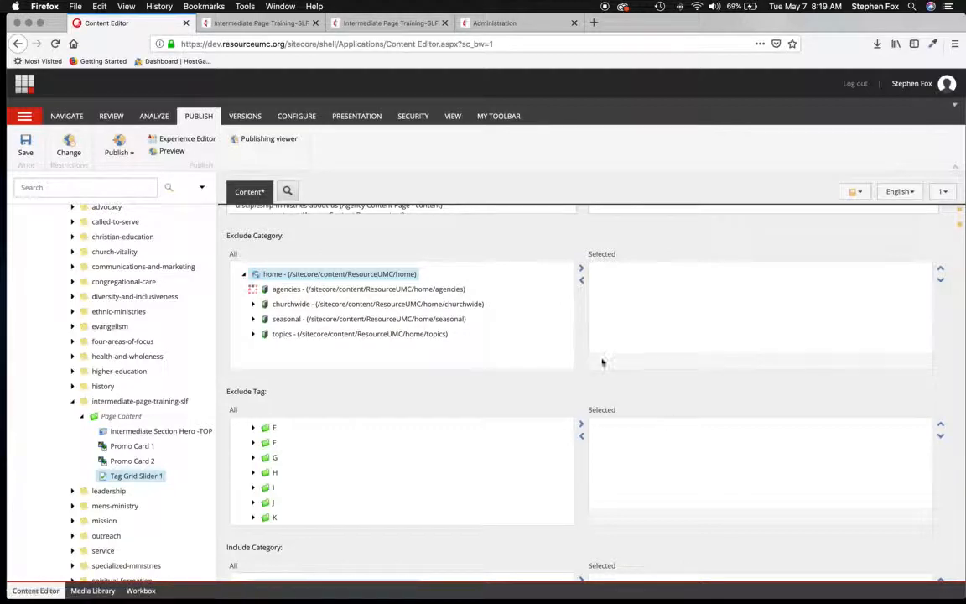
Step: Add archives-and-history from the agencies category to Tag Grid Slider 1's selected Include Category items
{"action": "scroll", "coordinate": [592, 381], "scroll_direction": "down", "scroll_amount": 3}
{"action": "scroll", "coordinate": [590, 380], "scroll_direction": "up", "scroll_amount": 4}
{"action": "scroll", "coordinate": [588, 381], "scroll_direction": "down", "scroll_amount": 3}
{"action": "scroll", "coordinate": [589, 380], "scroll_direction": "down", "scroll_amount": 5}
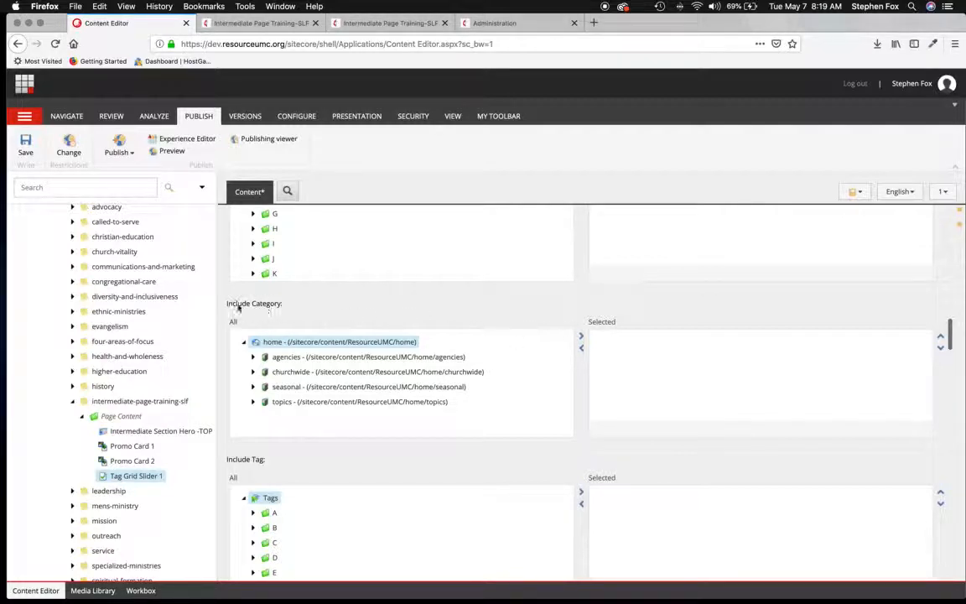
{"action": "left_click", "coordinate": [252, 357]}
{"action": "left_click", "coordinate": [312, 372]}
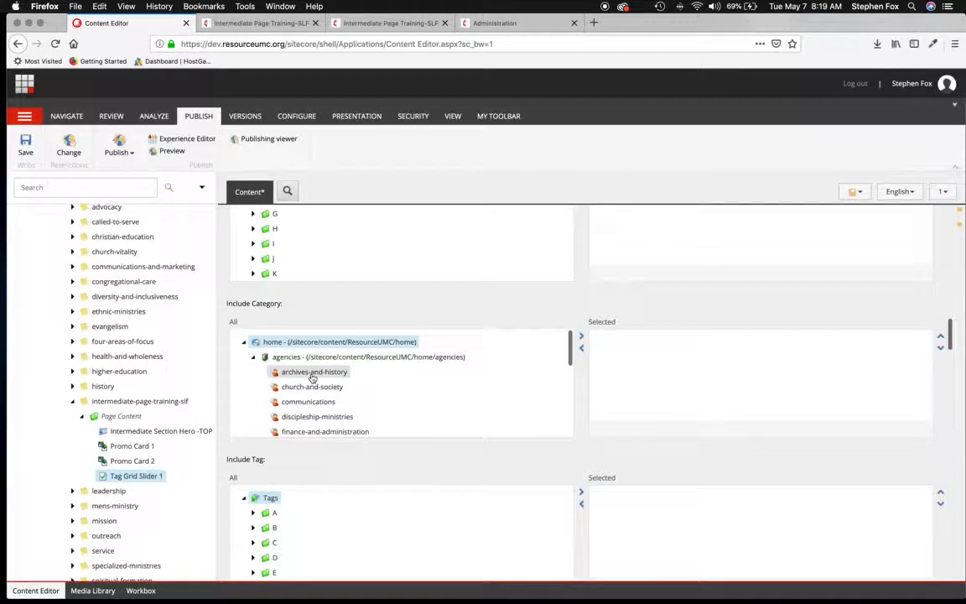
{"action": "left_click", "coordinate": [584, 337]}
Step: Add administration from the topics category to the selected Include Category items
{"action": "scroll", "coordinate": [327, 402], "scroll_direction": "down", "scroll_amount": 3}
{"action": "scroll", "coordinate": [335, 409], "scroll_direction": "down", "scroll_amount": 6}
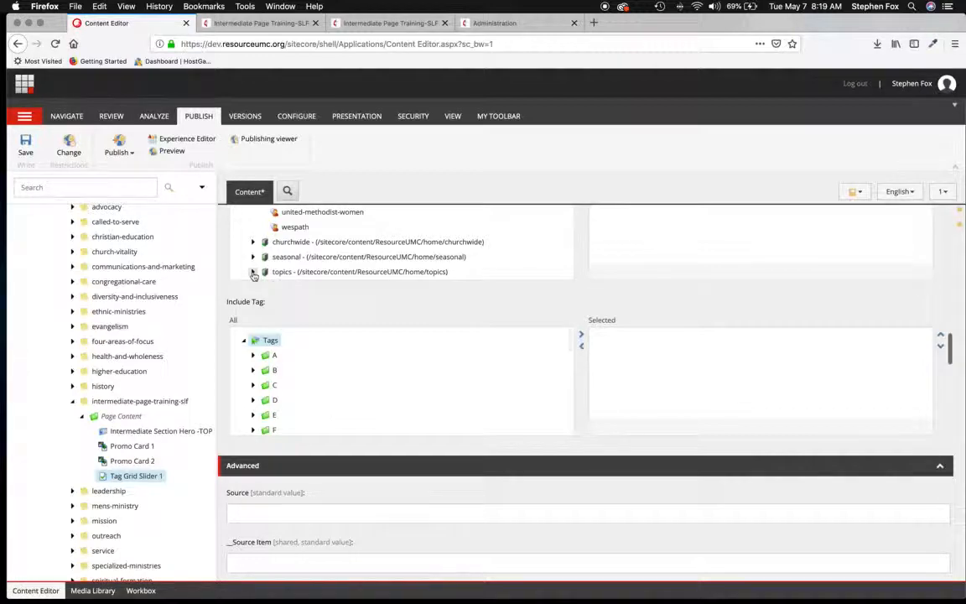
{"action": "left_click", "coordinate": [252, 272]}
{"action": "left_click", "coordinate": [334, 245]}
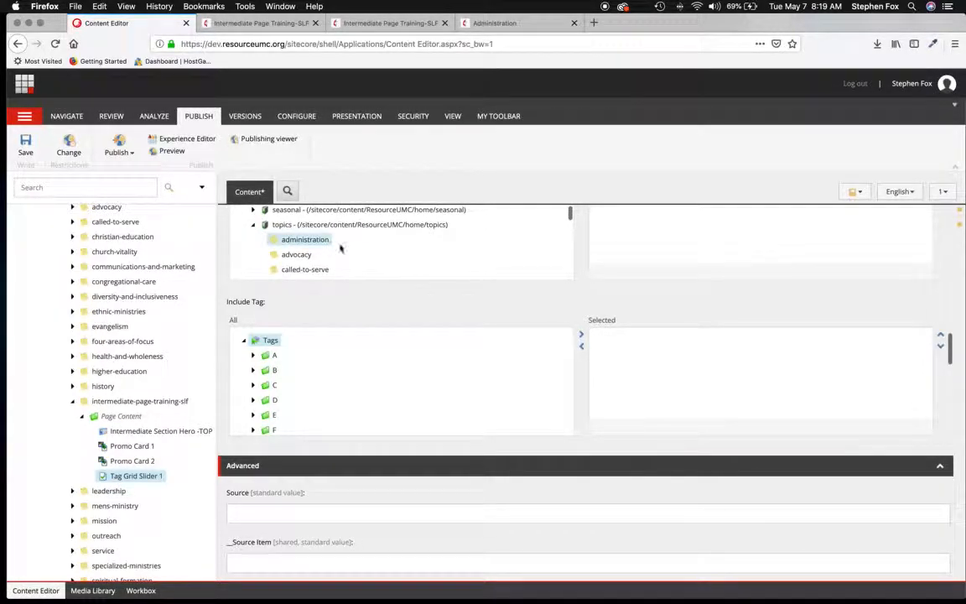
{"action": "scroll", "coordinate": [612, 246], "scroll_direction": "up", "scroll_amount": 2}
{"action": "left_click", "coordinate": [581, 238]}
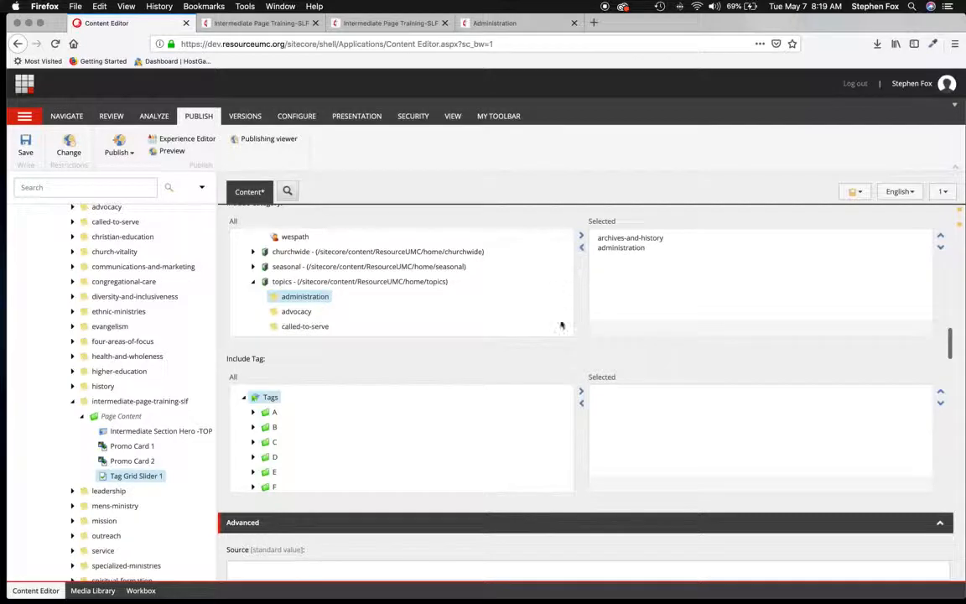
Step: Add the Administration and Adult Leader tags from the A folder to the selected Include Tag items
{"action": "left_click", "coordinate": [253, 412]}
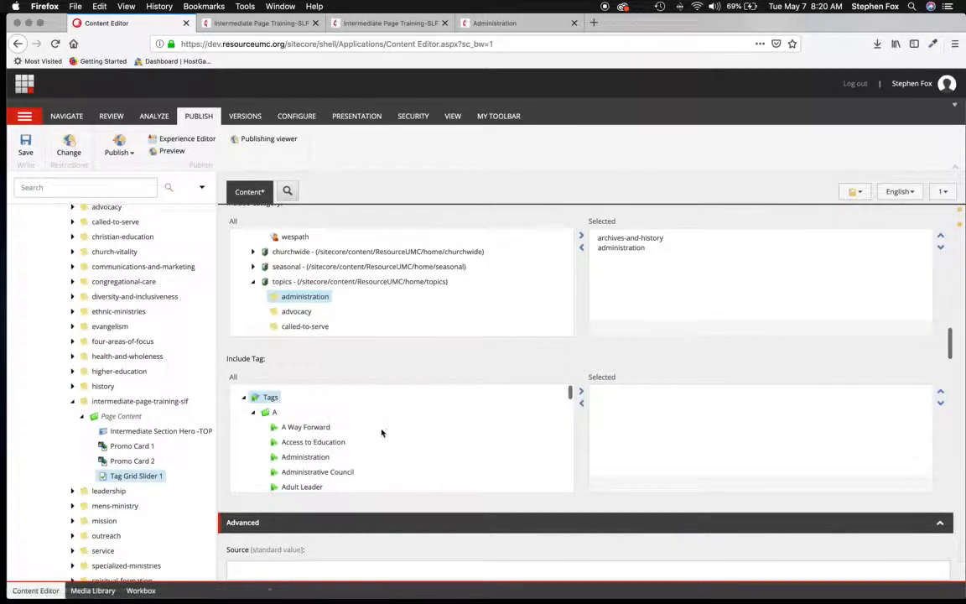
{"action": "scroll", "coordinate": [378, 432], "scroll_direction": "down", "scroll_amount": 1}
{"action": "left_click", "coordinate": [315, 427]}
{"action": "left_click", "coordinate": [581, 394]}
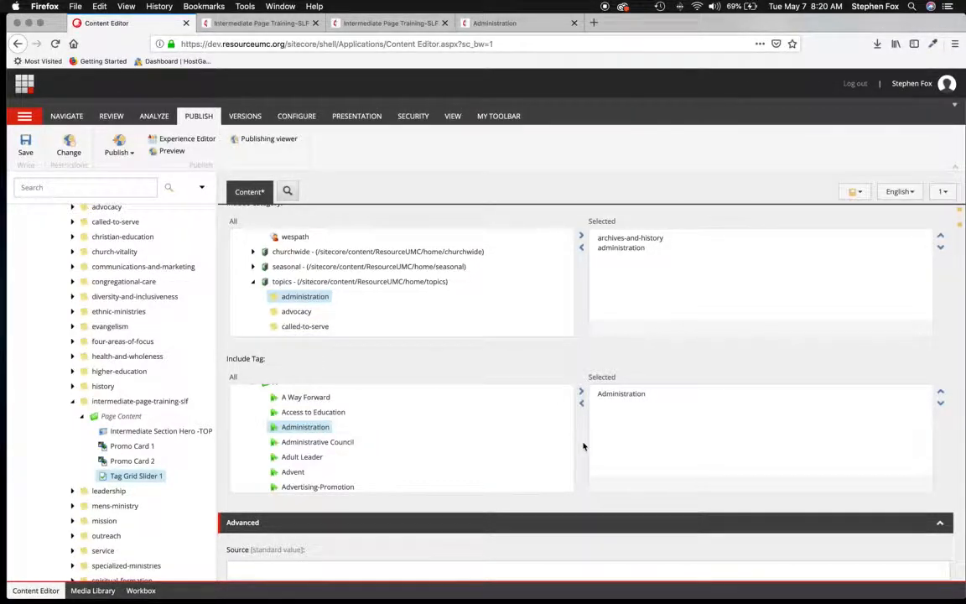
{"action": "left_click", "coordinate": [311, 457]}
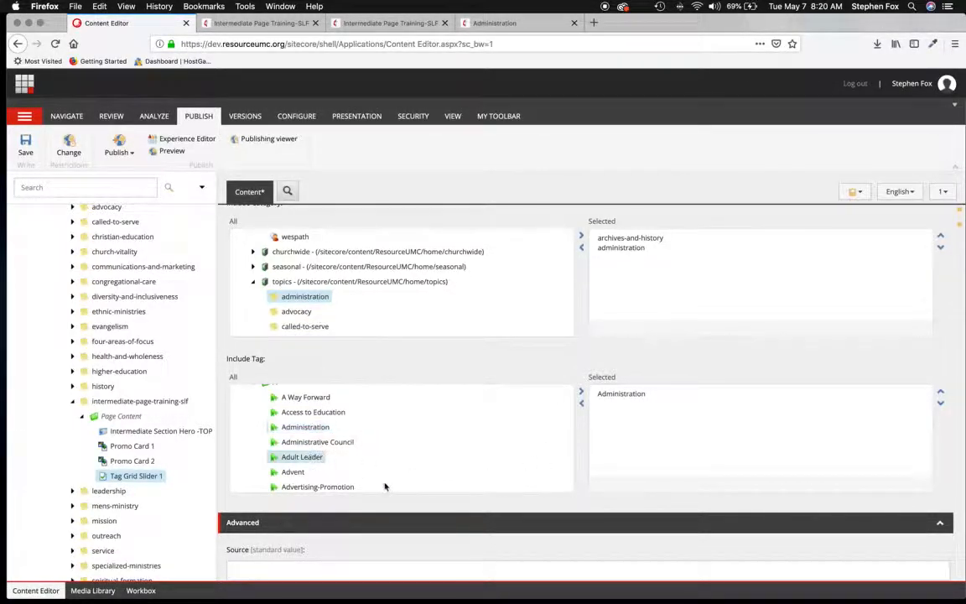
{"action": "left_click", "coordinate": [582, 393]}
Step: Add the Advent tag to the selected Include Tag items and save Tag Grid Slider 1
{"action": "scroll", "coordinate": [585, 452], "scroll_direction": "down", "scroll_amount": 1}
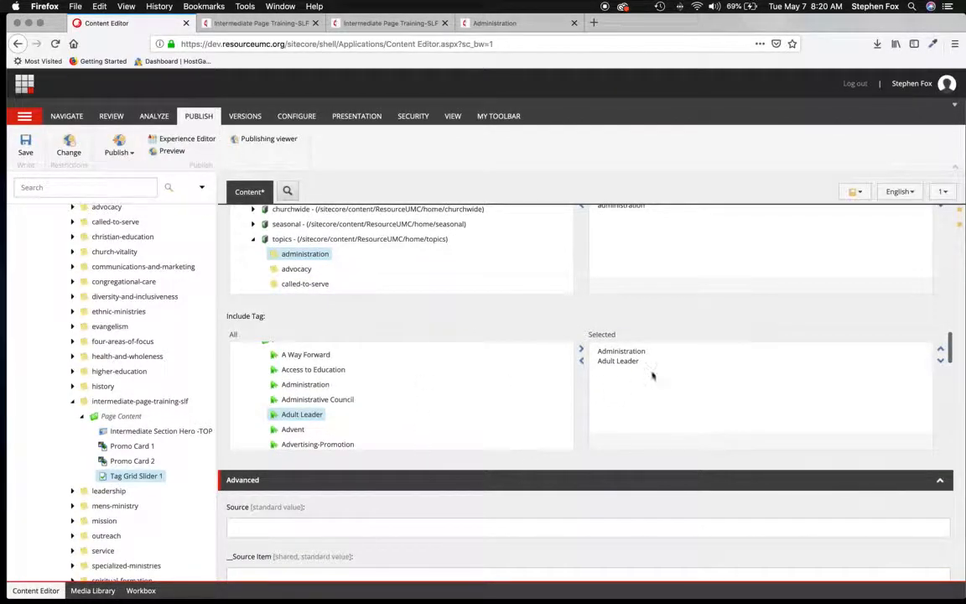
{"action": "scroll", "coordinate": [336, 400], "scroll_direction": "up", "scroll_amount": 1}
{"action": "left_click", "coordinate": [302, 415]}
{"action": "left_click", "coordinate": [289, 445]}
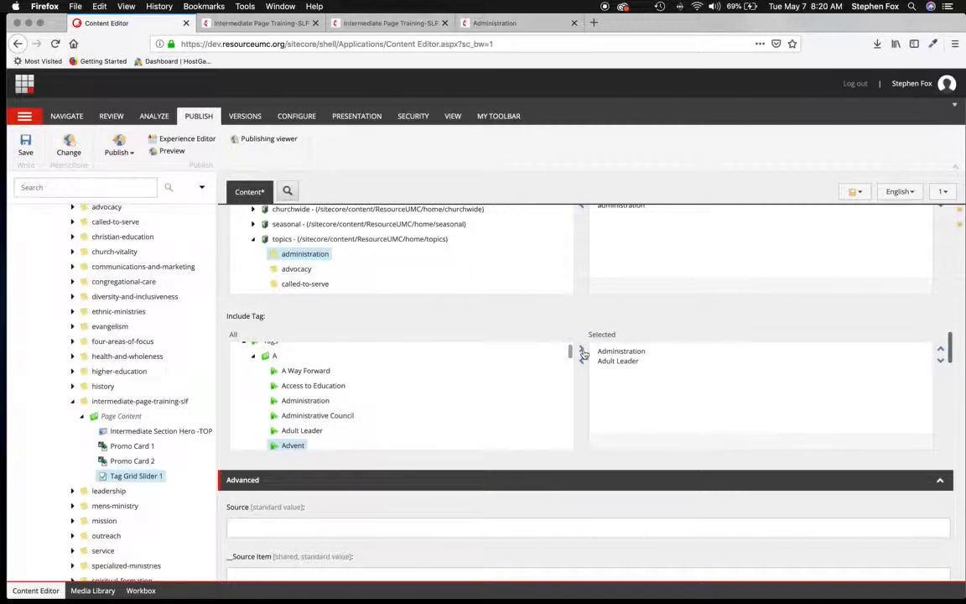
{"action": "scroll", "coordinate": [577, 452], "scroll_direction": "down", "scroll_amount": 5}
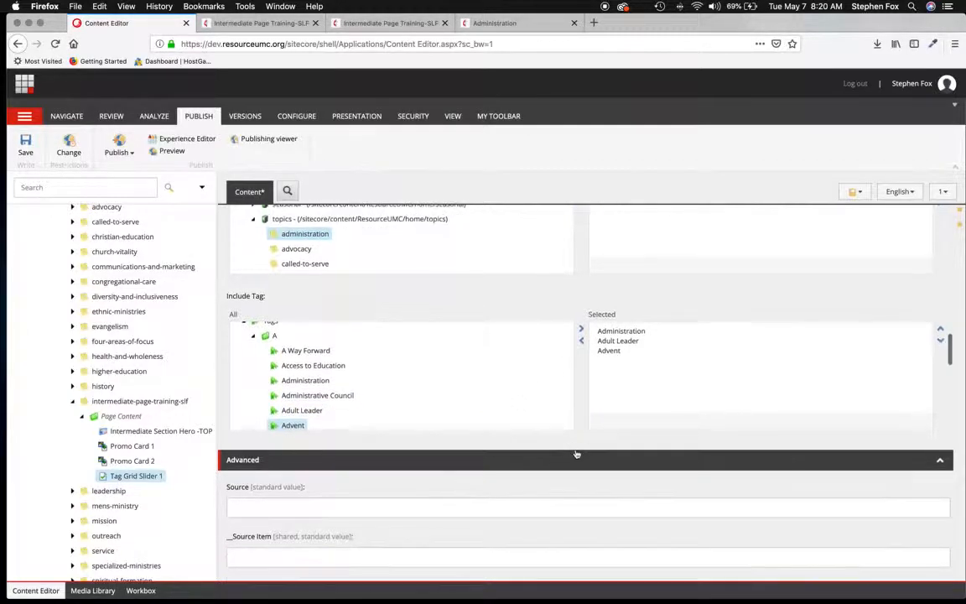
{"action": "scroll", "coordinate": [575, 452], "scroll_direction": "up", "scroll_amount": 5}
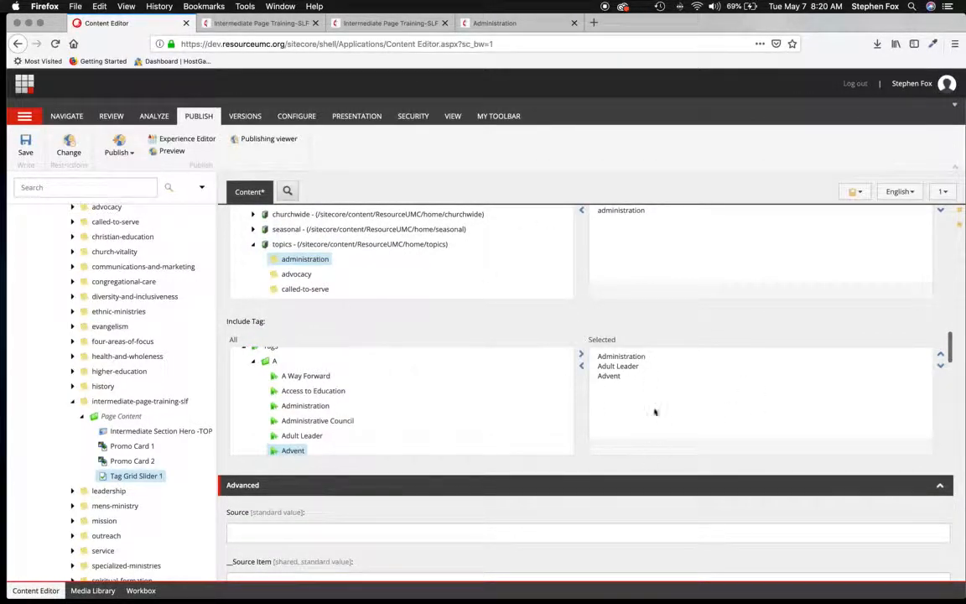
{"action": "left_click", "coordinate": [25, 142]}
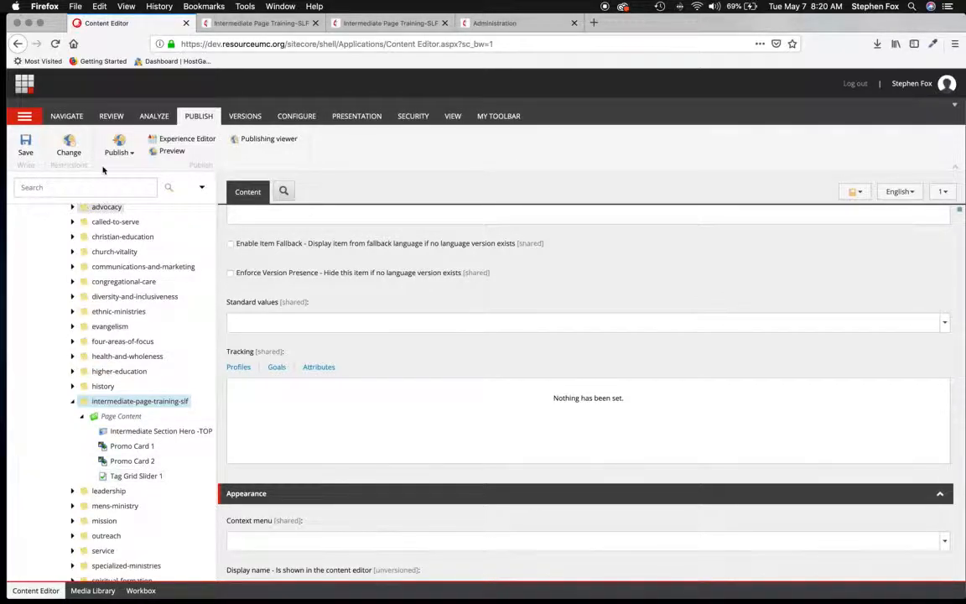
Step: Preview intermediate-page-training-slf, check its Administration Tags slider, and follow the Agency Content Page link before returning to the preview
{"action": "left_click", "coordinate": [160, 150]}
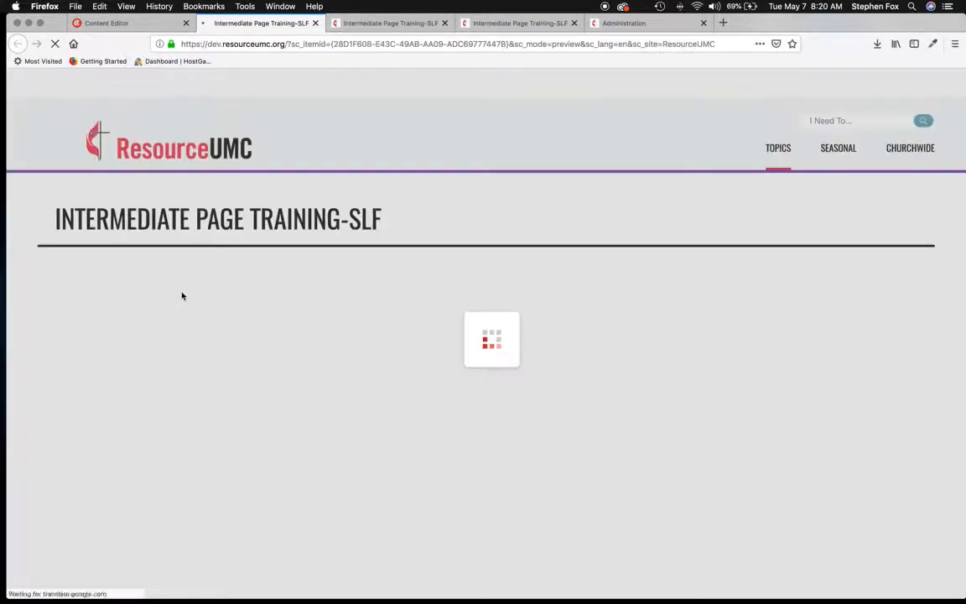
{"action": "scroll", "coordinate": [594, 423], "scroll_direction": "down", "scroll_amount": 10}
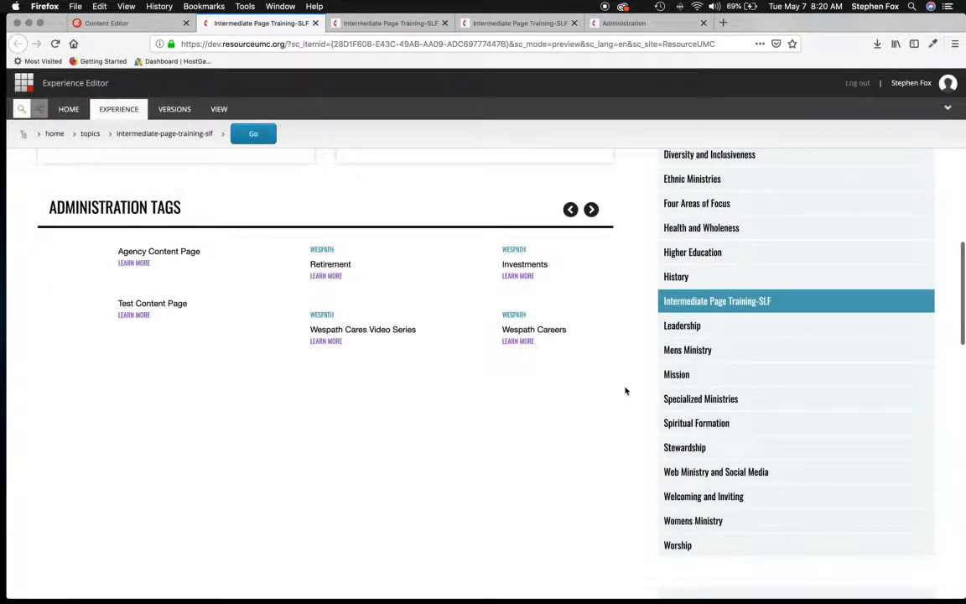
{"action": "scroll", "coordinate": [487, 335], "scroll_direction": "up", "scroll_amount": 3}
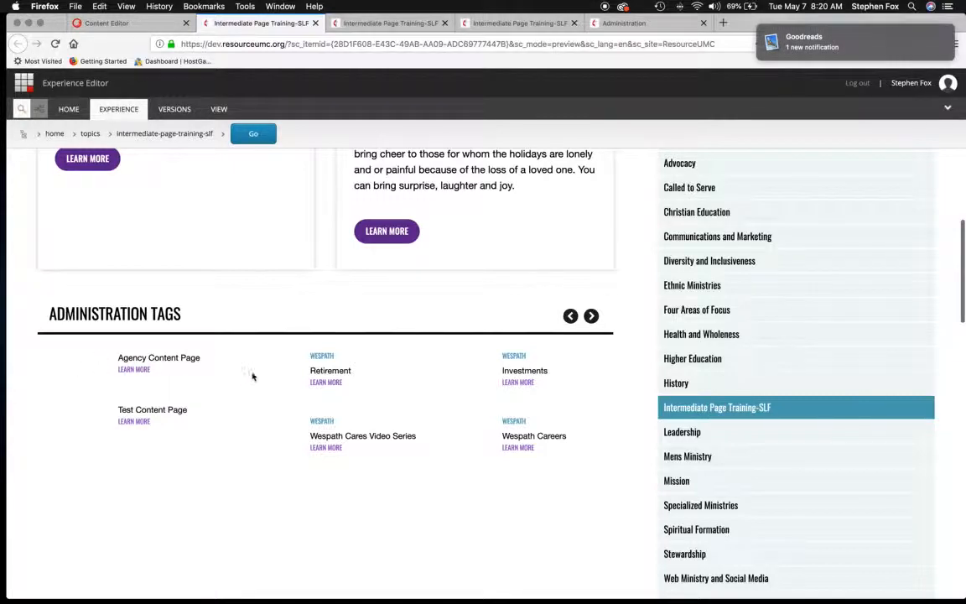
{"action": "left_click", "coordinate": [132, 371]}
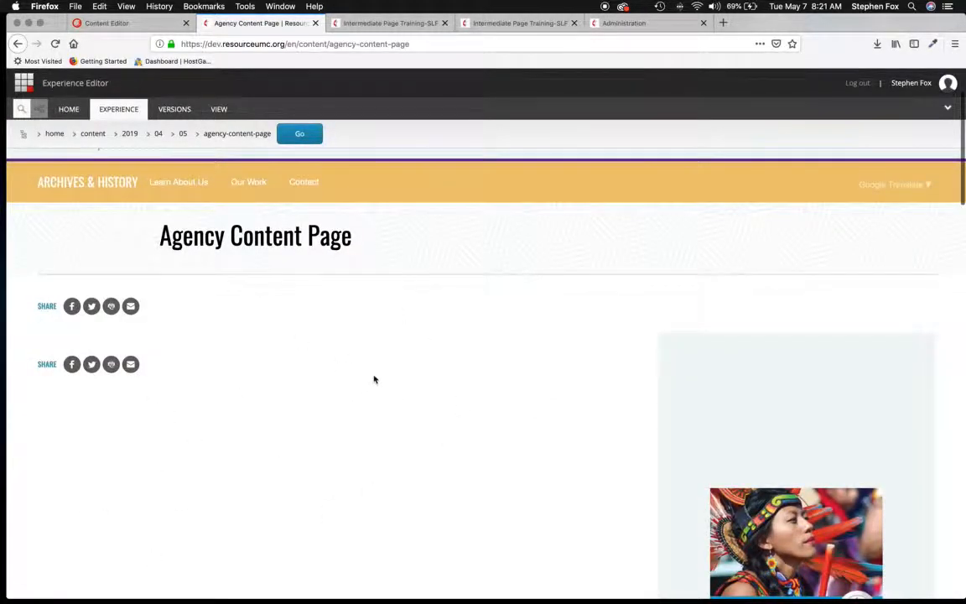
{"action": "scroll", "coordinate": [394, 392], "scroll_direction": "down", "scroll_amount": 5}
{"action": "left_click", "coordinate": [18, 45]}
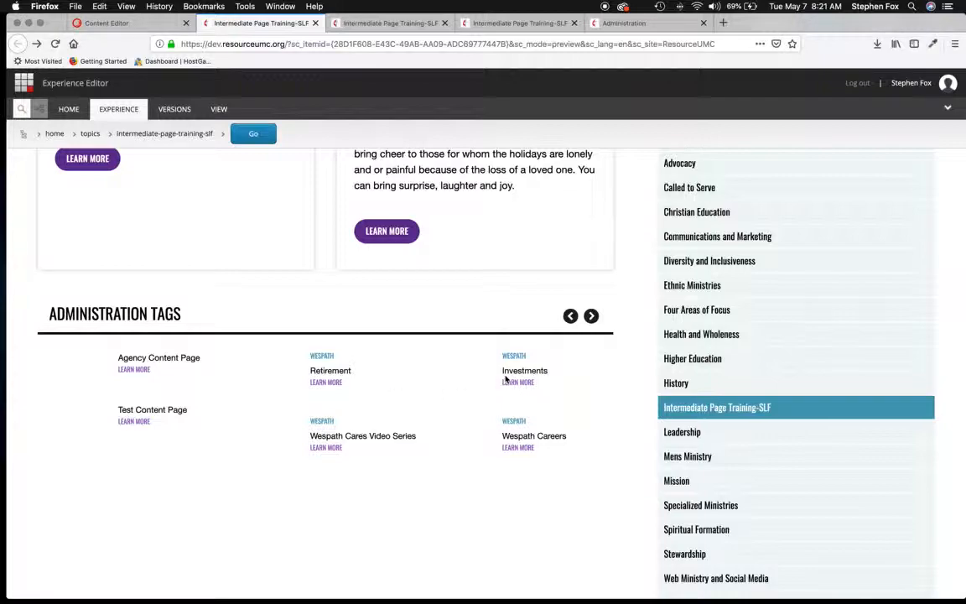
Step: Examine the promo cards and the Topics side navigation on the previewed training page, then close the preview
{"action": "scroll", "coordinate": [498, 395], "scroll_direction": "down", "scroll_amount": 1}
{"action": "scroll", "coordinate": [499, 395], "scroll_direction": "up", "scroll_amount": 7}
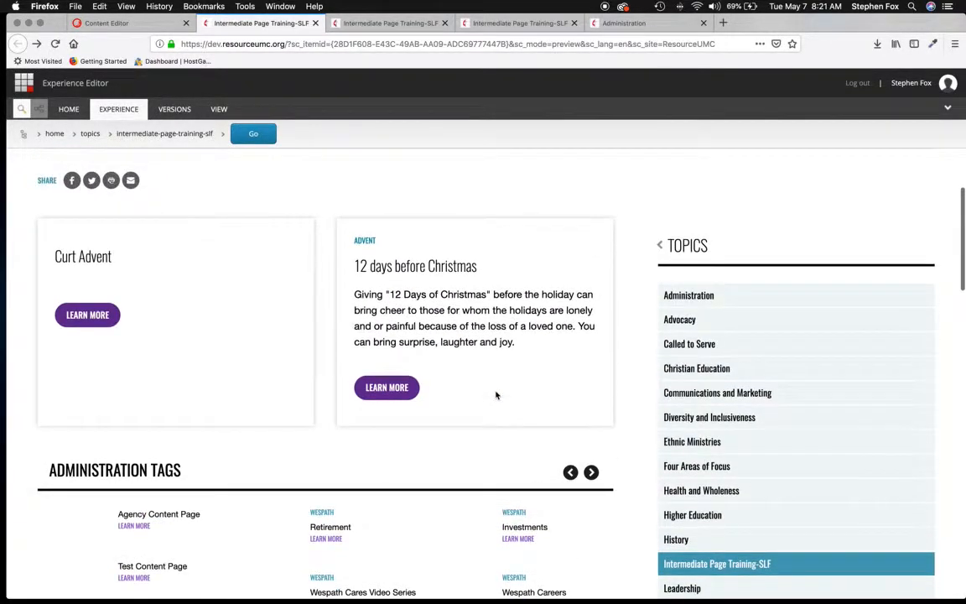
{"action": "scroll", "coordinate": [568, 401], "scroll_direction": "down", "scroll_amount": 3}
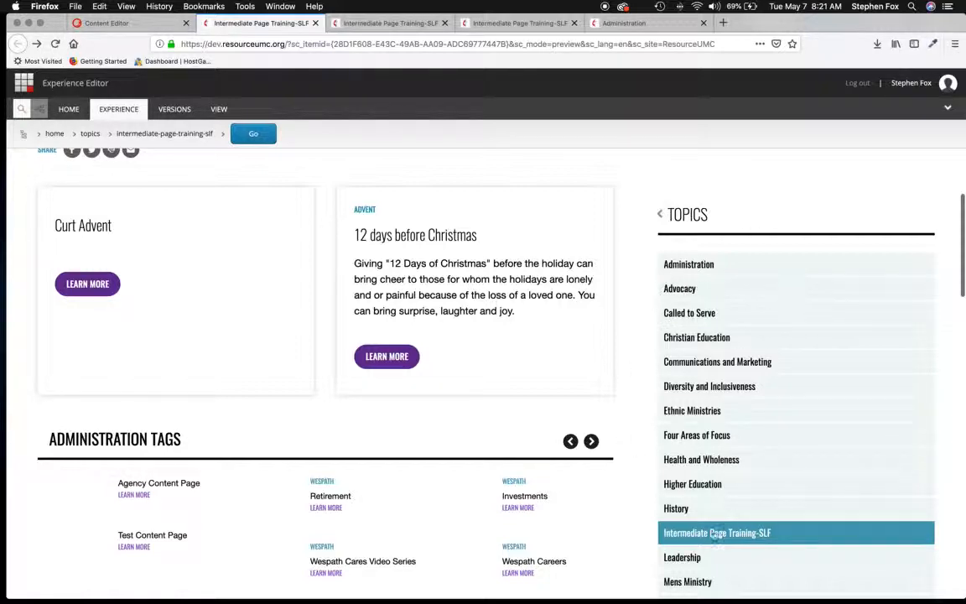
{"action": "scroll", "coordinate": [717, 494], "scroll_direction": "down", "scroll_amount": 4}
{"action": "scroll", "coordinate": [696, 415], "scroll_direction": "up", "scroll_amount": 4}
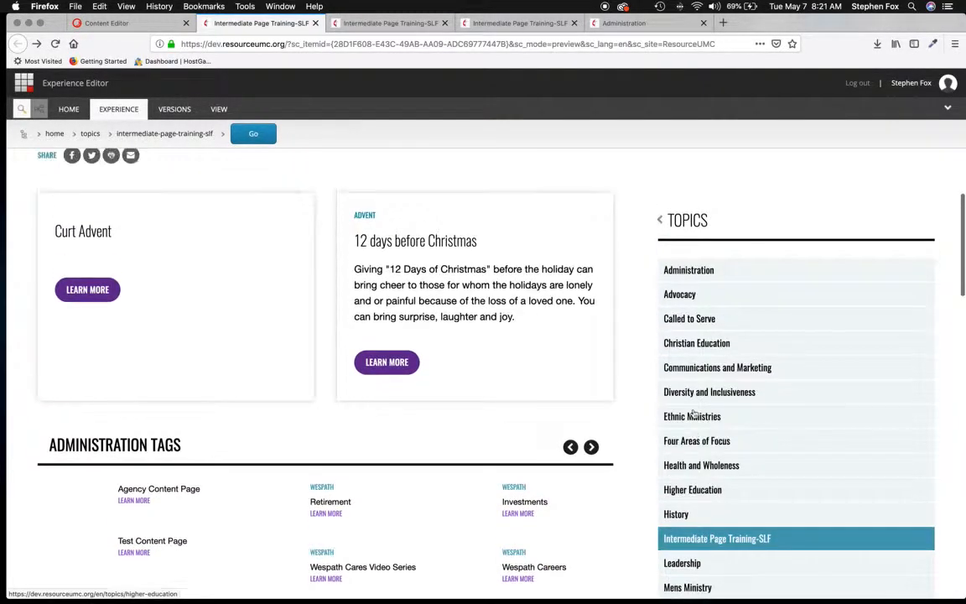
{"action": "left_click_drag", "start_coordinate": [653, 218], "coordinate": [765, 223]}
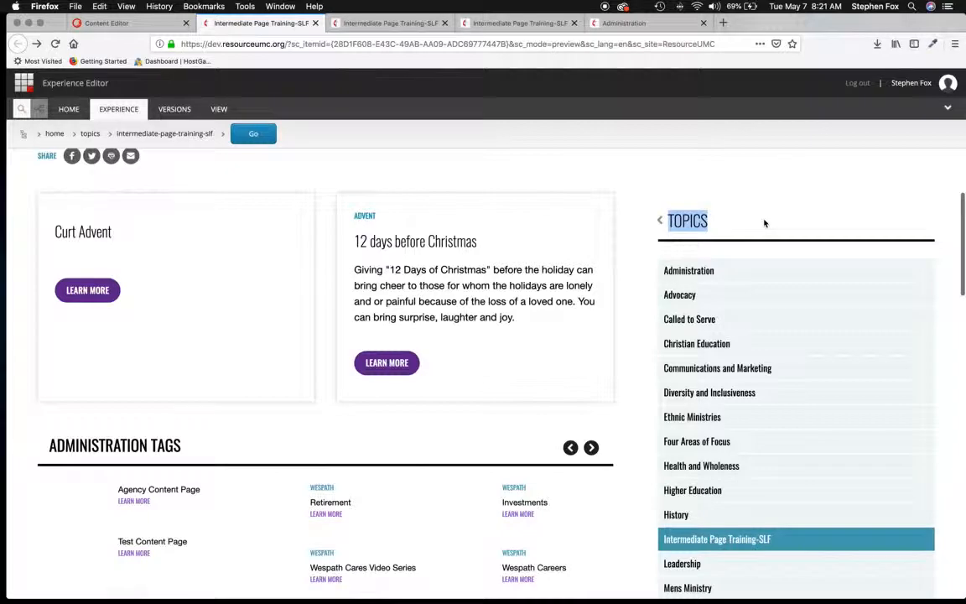
{"action": "scroll", "coordinate": [726, 228], "scroll_direction": "down", "scroll_amount": 3}
{"action": "left_click_drag", "start_coordinate": [630, 177], "coordinate": [670, 459]}
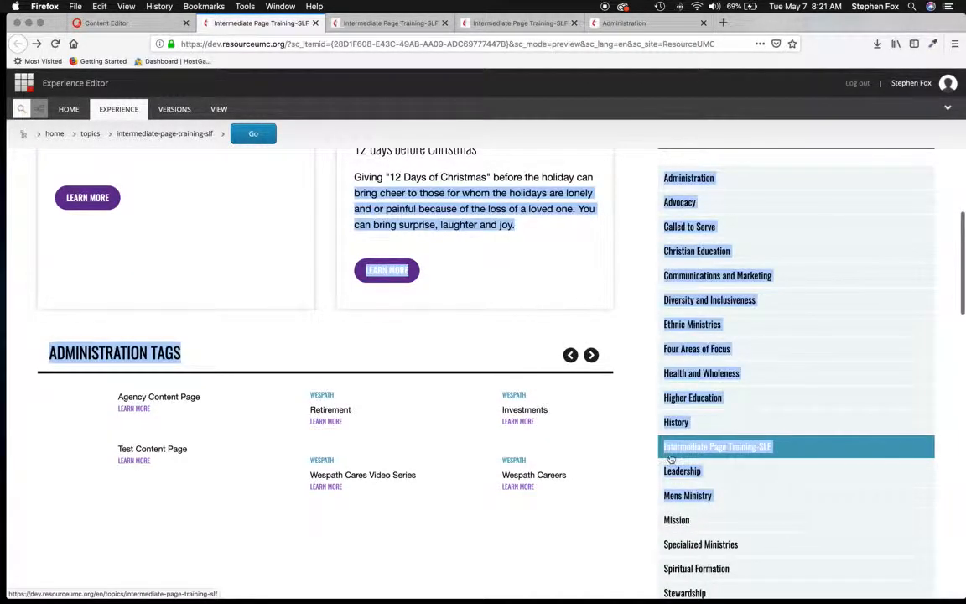
{"action": "left_click", "coordinate": [653, 484]}
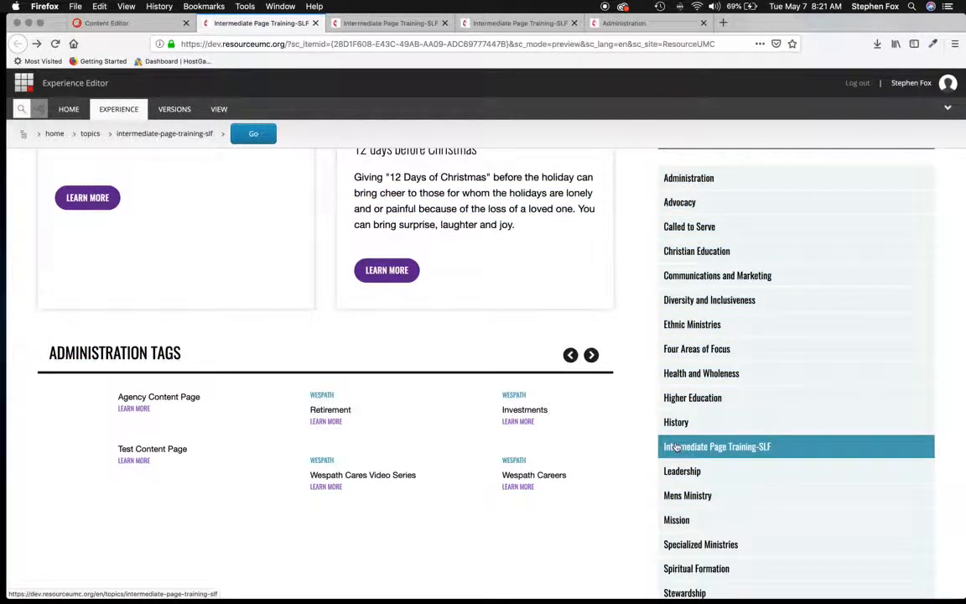
{"action": "scroll", "coordinate": [716, 347], "scroll_direction": "up", "scroll_amount": 2}
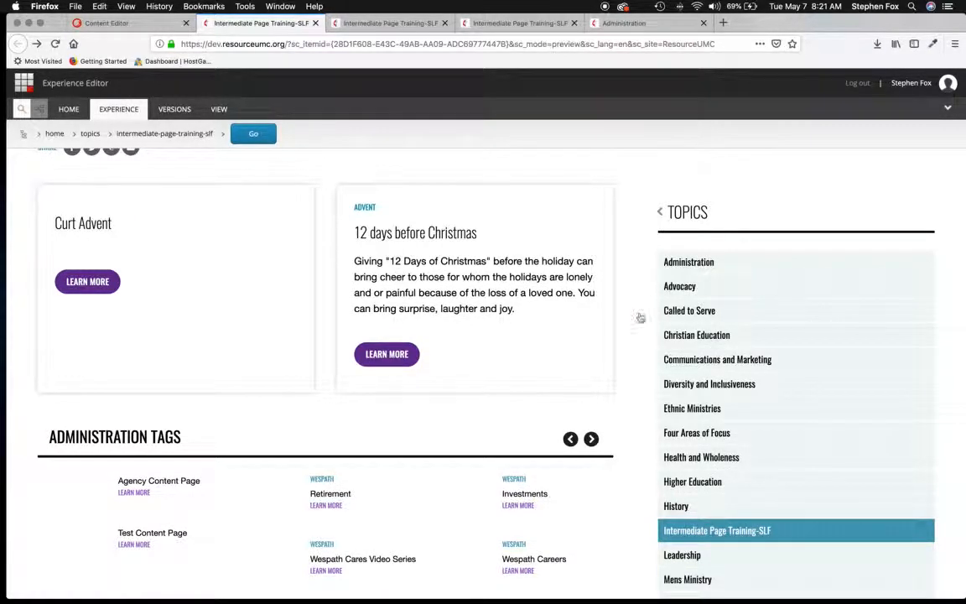
{"action": "left_click", "coordinate": [315, 23]}
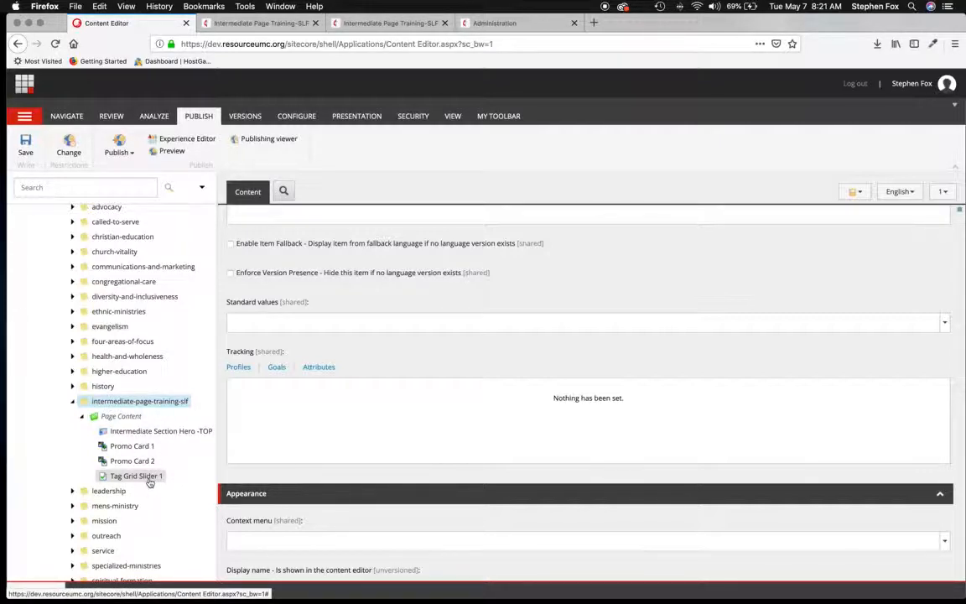
Step: Open the training page in the Experience Editor and review its section hero, promo cards, tag grid slider, navigation and ads
{"action": "left_click", "coordinate": [182, 140]}
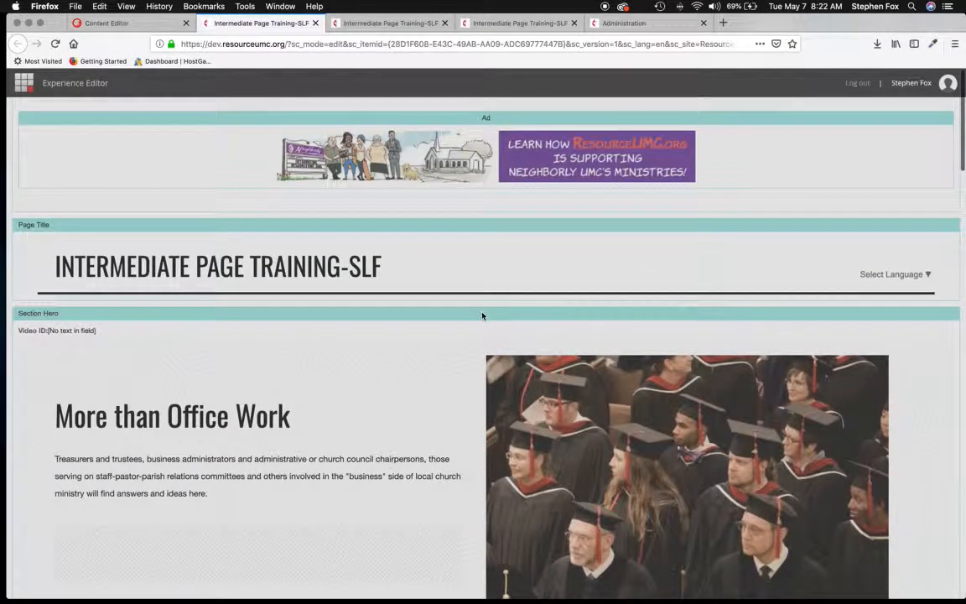
{"action": "scroll", "coordinate": [482, 315], "scroll_direction": "down", "scroll_amount": 8}
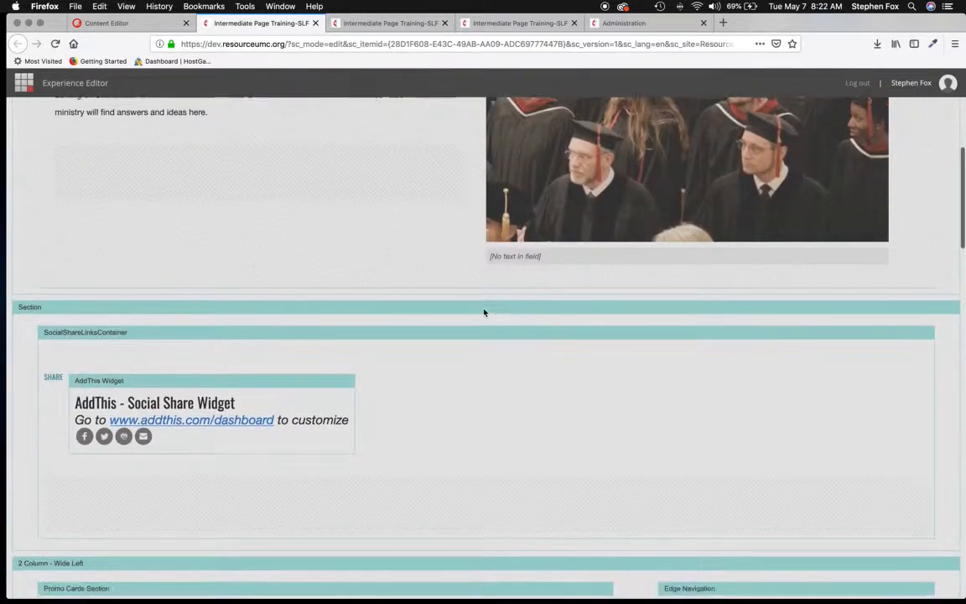
{"action": "scroll", "coordinate": [484, 312], "scroll_direction": "down", "scroll_amount": 8}
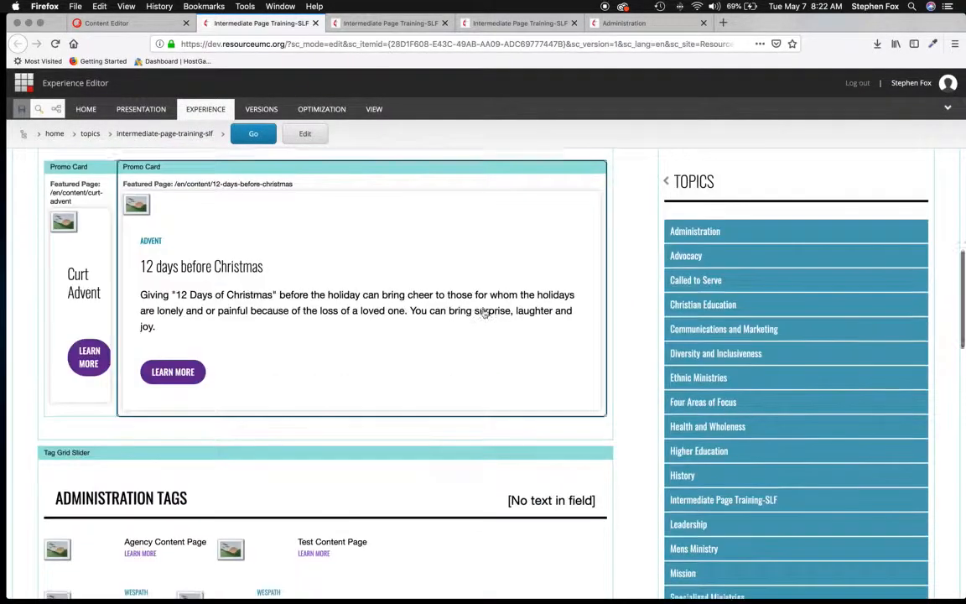
{"action": "scroll", "coordinate": [484, 312], "scroll_direction": "down", "scroll_amount": 4}
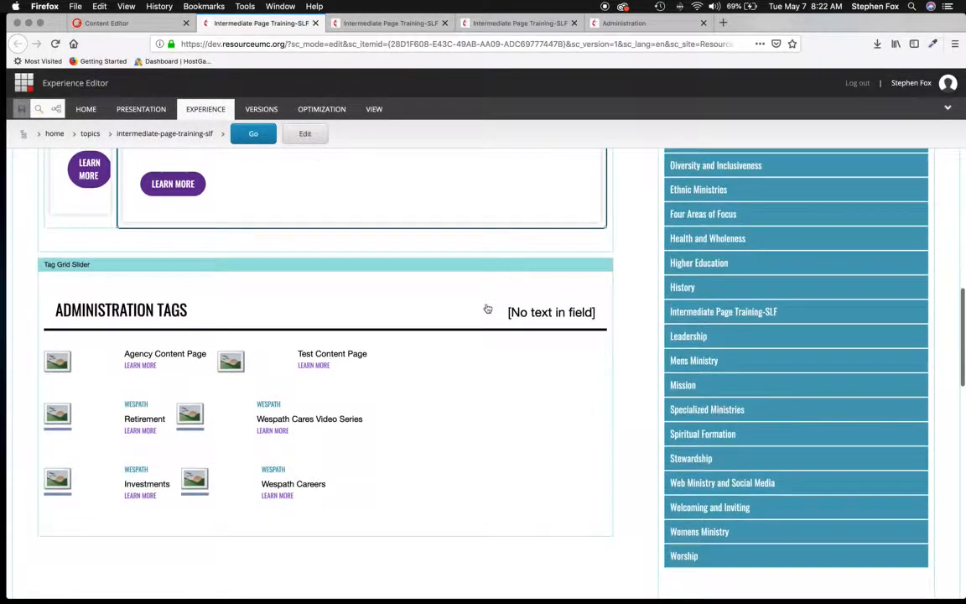
{"action": "scroll", "coordinate": [487, 308], "scroll_direction": "down", "scroll_amount": 7}
{"action": "scroll", "coordinate": [487, 309], "scroll_direction": "down", "scroll_amount": 3}
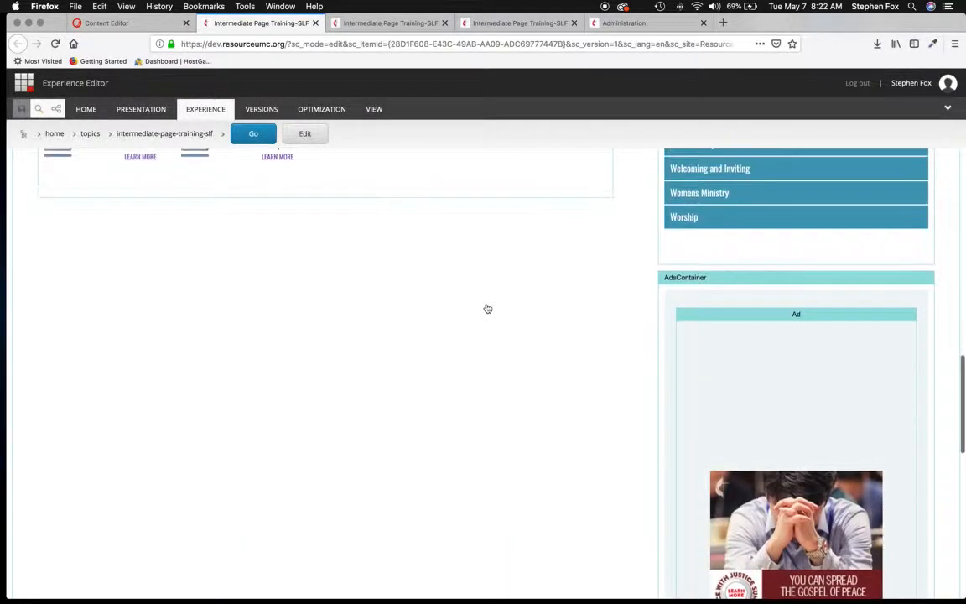
{"action": "scroll", "coordinate": [487, 308], "scroll_direction": "down", "scroll_amount": 8}
{"action": "scroll", "coordinate": [478, 312], "scroll_direction": "up", "scroll_amount": 4}
{"action": "scroll", "coordinate": [480, 315], "scroll_direction": "up", "scroll_amount": 20}
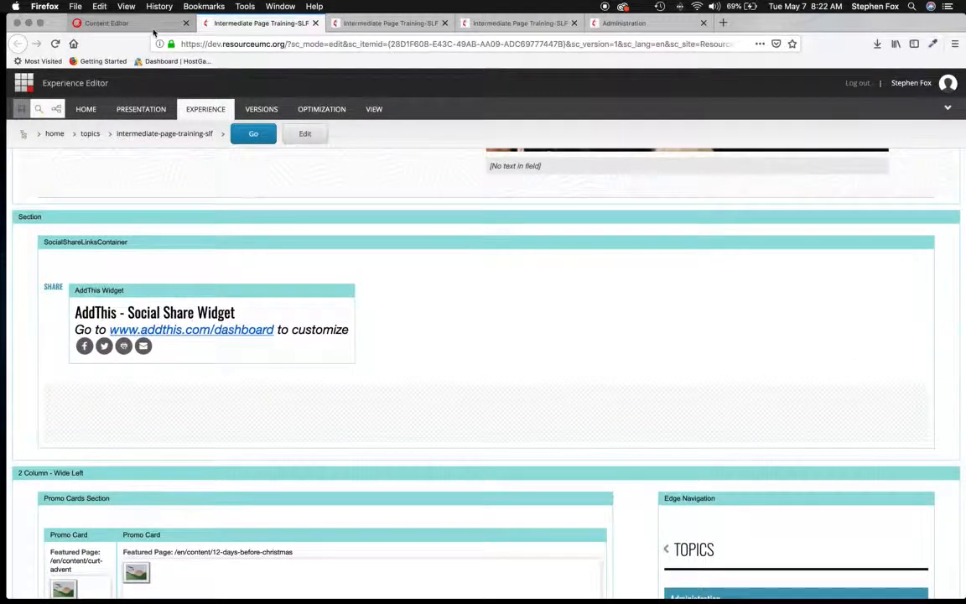
{"action": "key", "text": "super+Tab"}
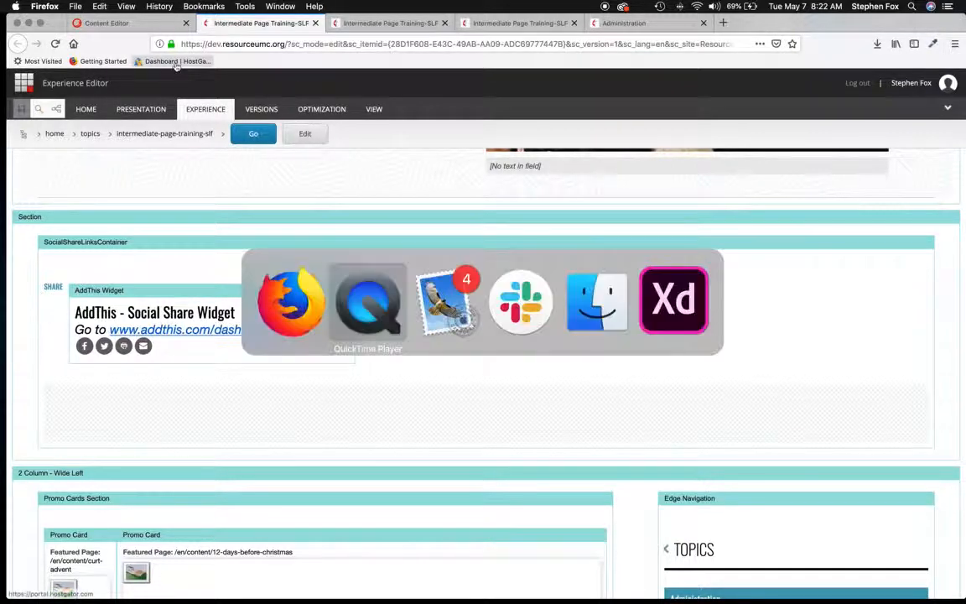